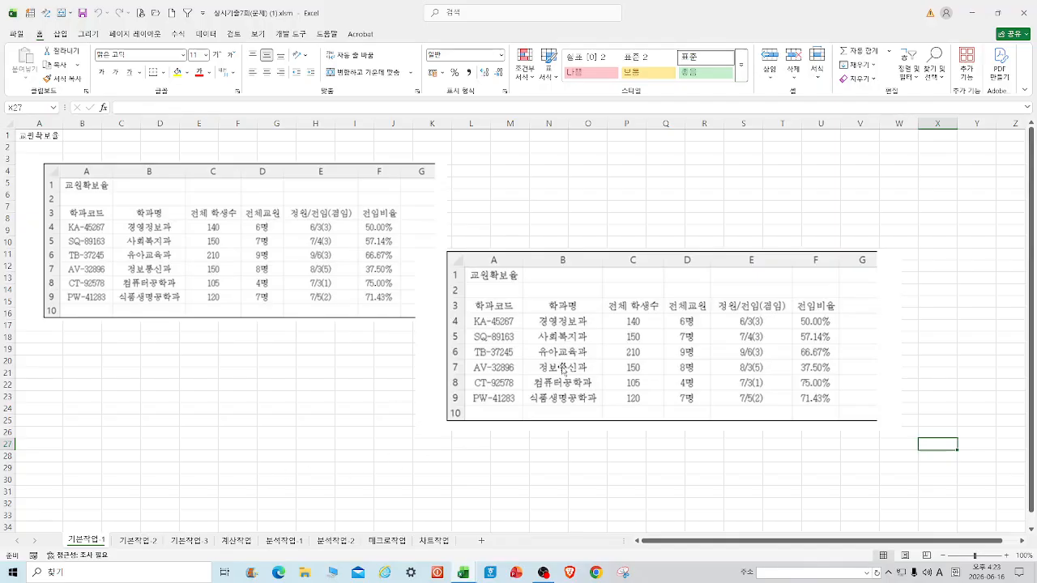
Go to the 기본작업-2 sheet and select the title row A1:F1.
click(138, 540)
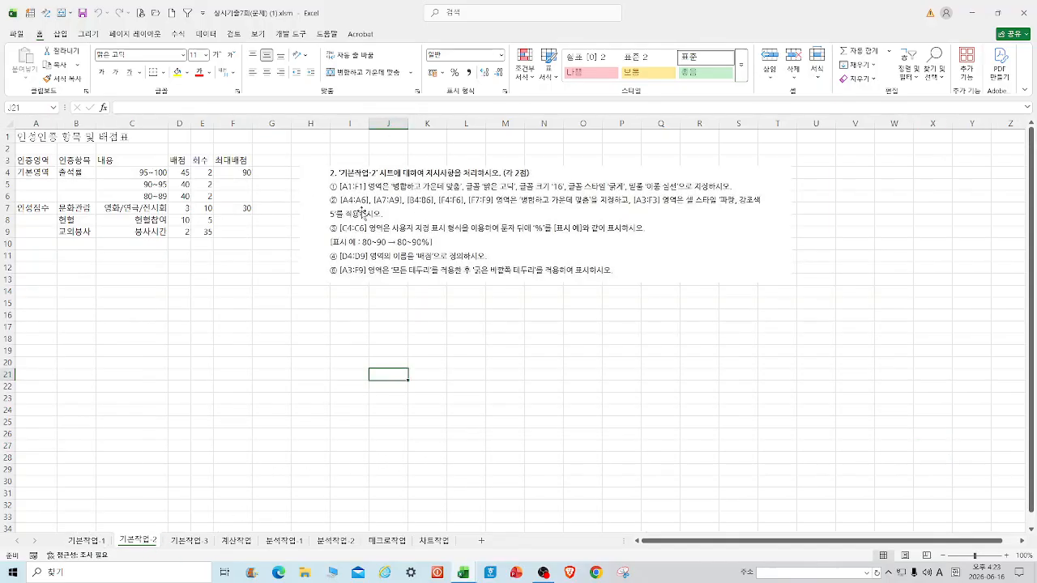
drag(30, 135, 238, 133)
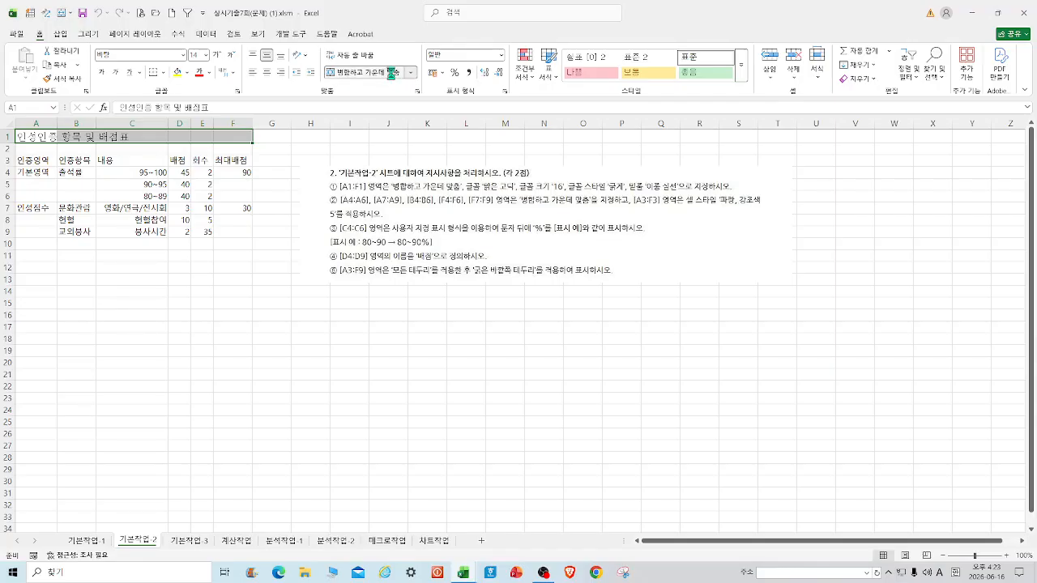
Merge and center A1:F1 and set the title to 맑은 고딕, 16, bold, double underline.
click(356, 72)
click(134, 54)
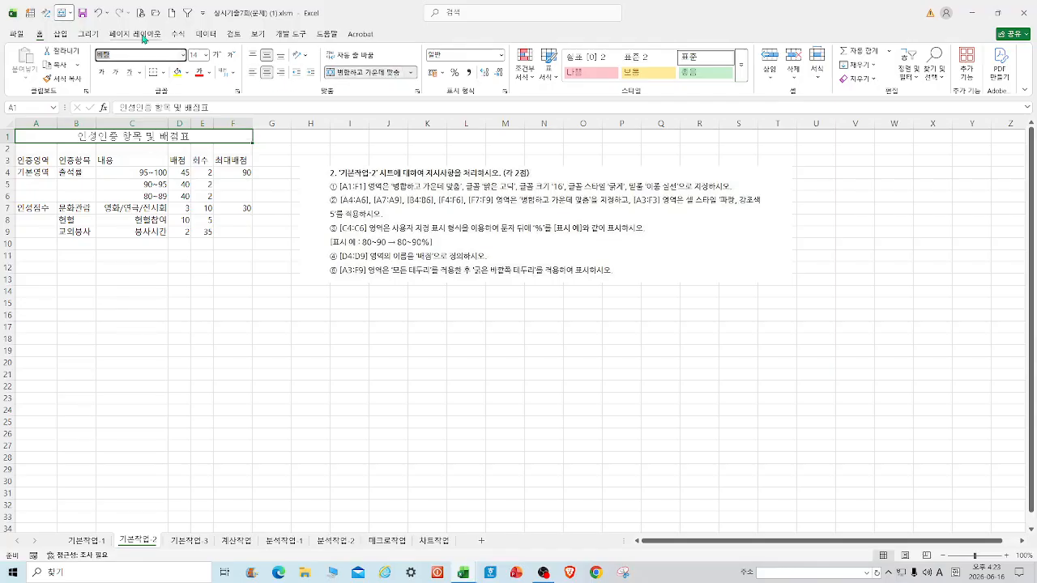
text(a)
text(맑은 고딕)
key(Return)
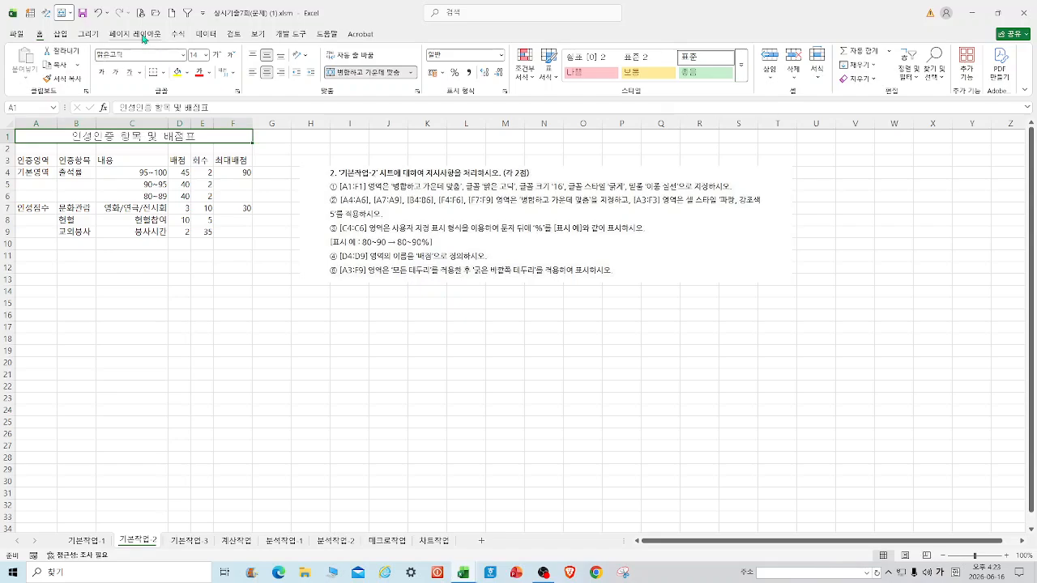
click(206, 55)
click(210, 160)
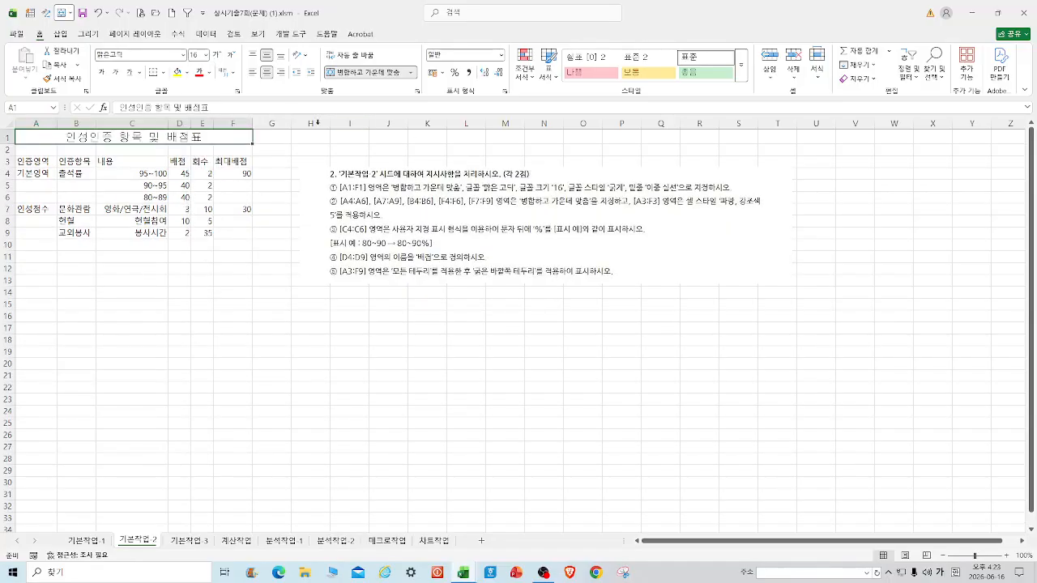
click(101, 72)
click(141, 73)
click(155, 102)
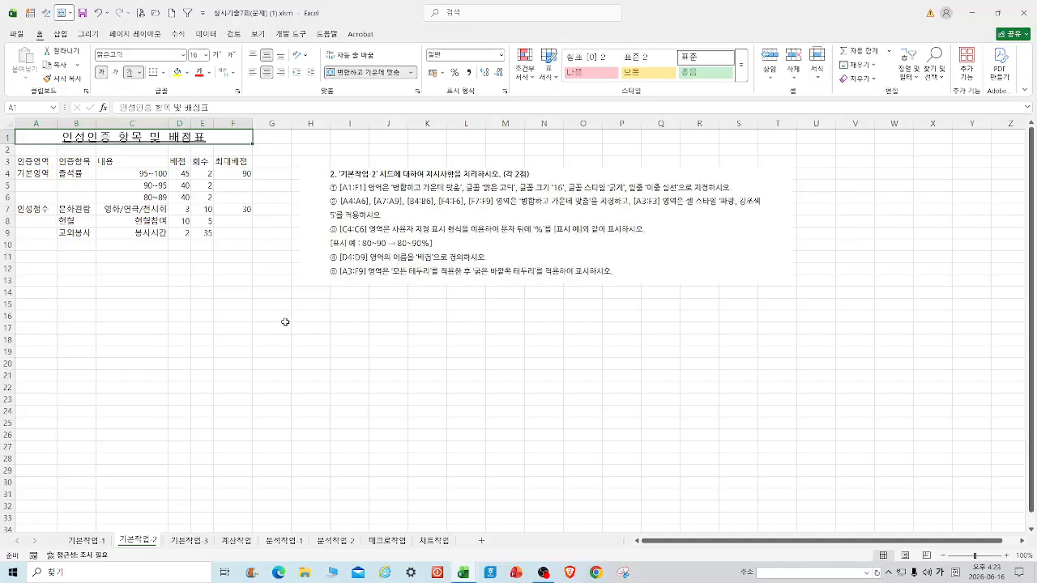
click(271, 316)
Merge and center 기본영역 across A4:A6.
drag(46, 161, 43, 200)
click(121, 303)
click(363, 72)
click(85, 177)
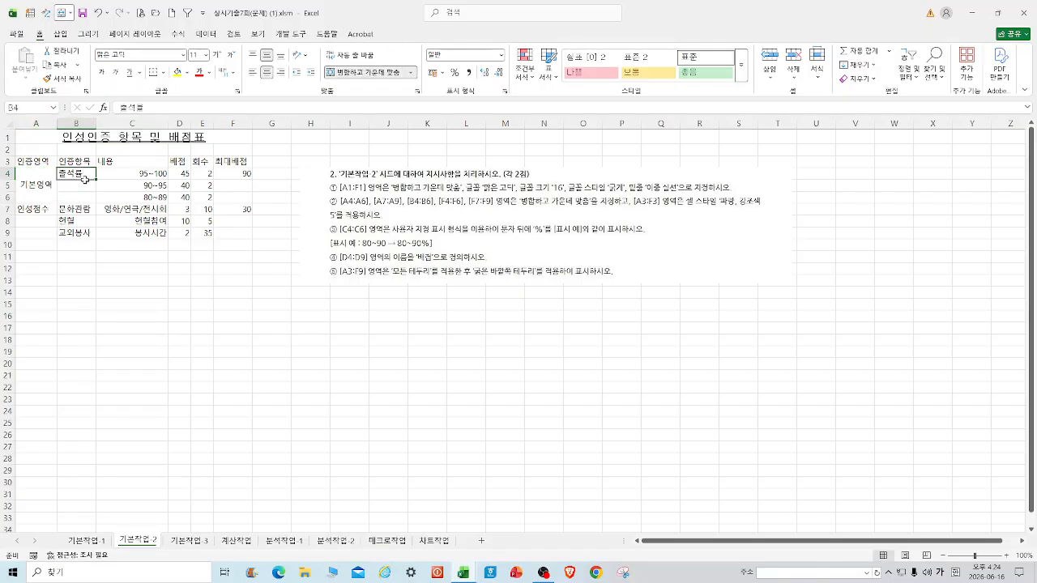
drag(85, 178, 84, 200)
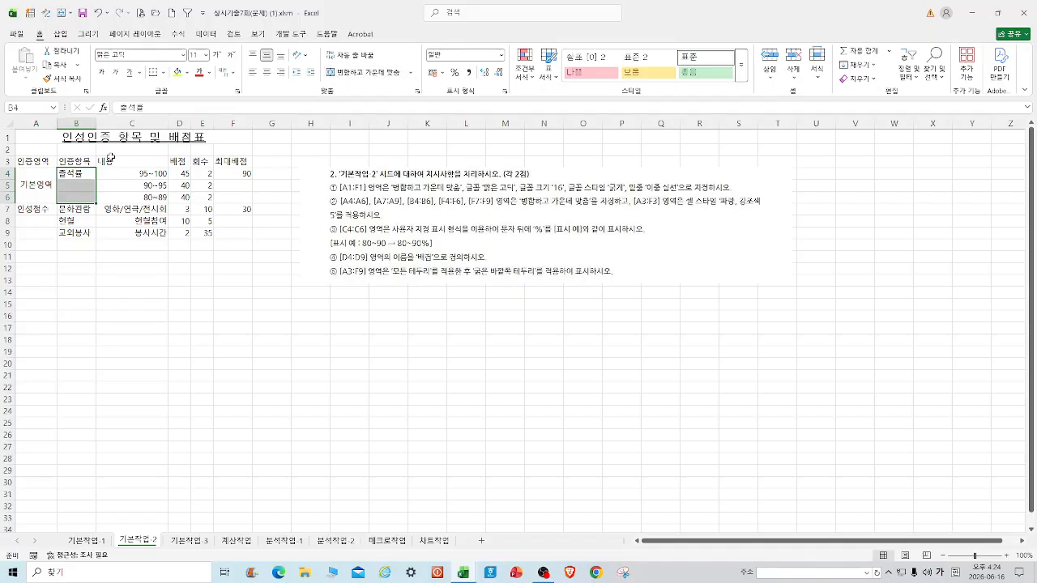
drag(128, 170, 121, 196)
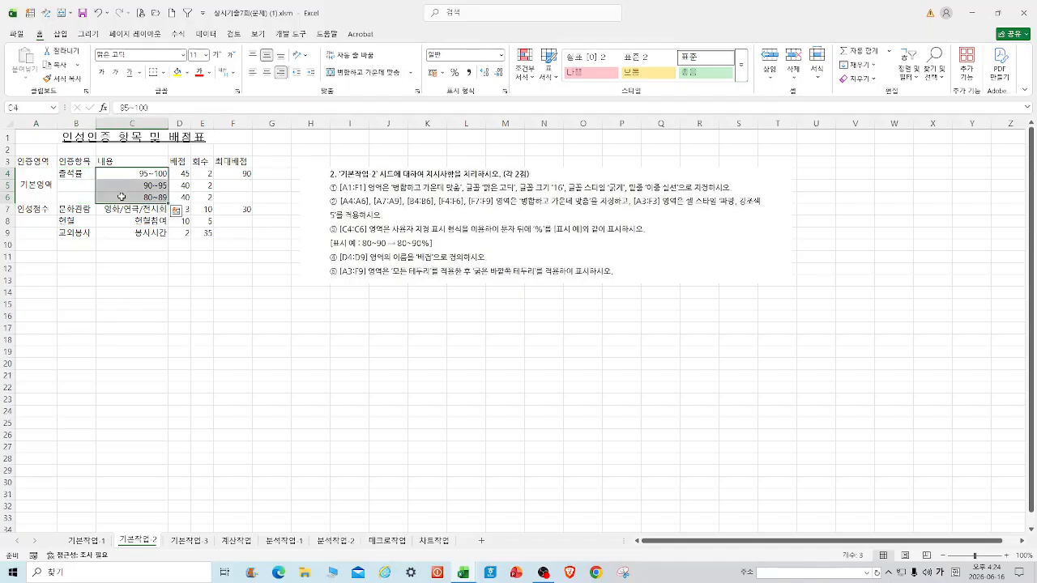
click(312, 184)
click(179, 316)
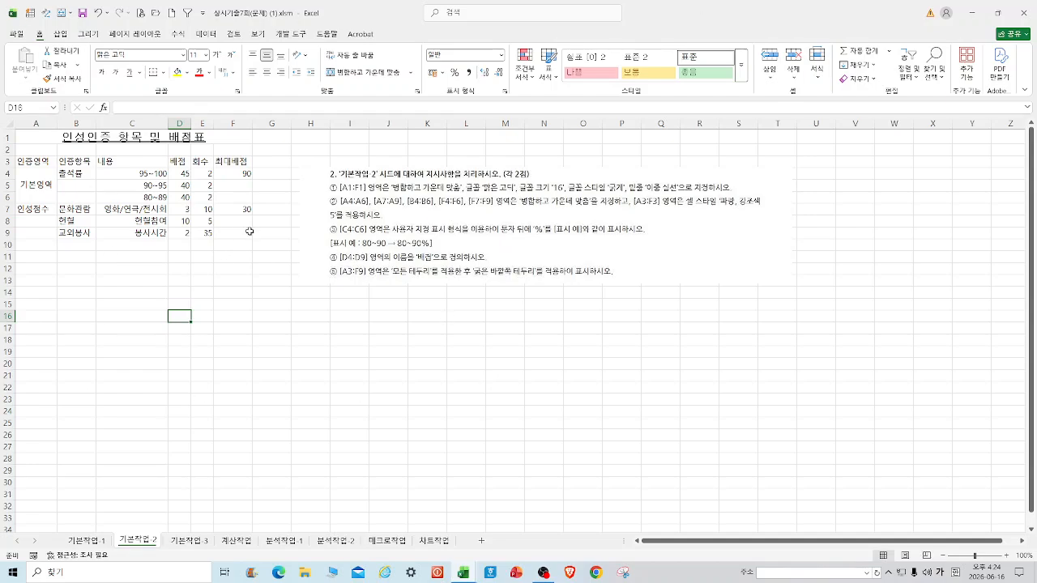
Merge and center the 90 over F4:F6 and the 30 over F7:F9.
drag(235, 174, 233, 234)
click(366, 71)
click(235, 210)
click(366, 73)
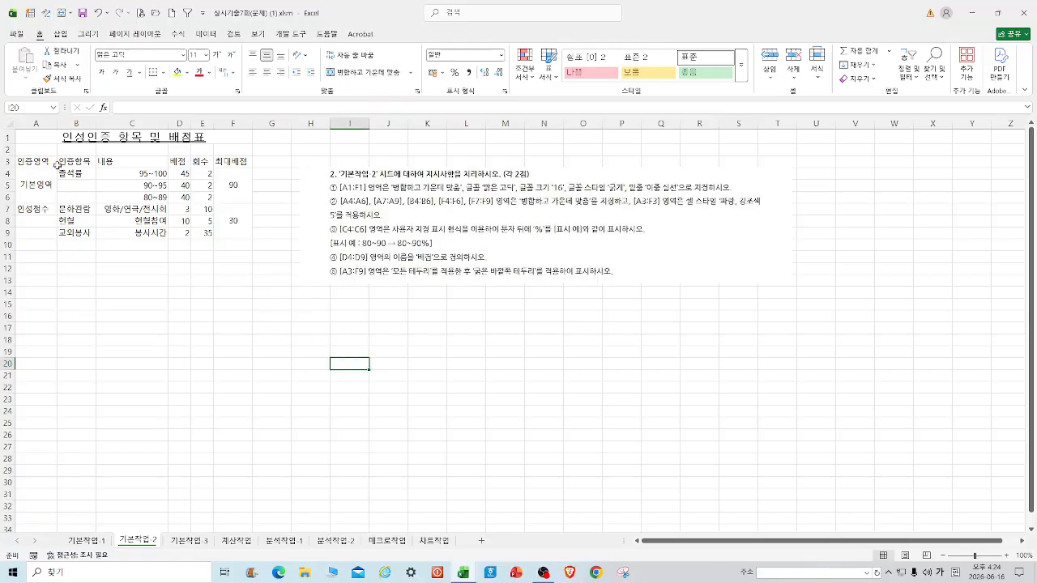
drag(24, 162, 241, 164)
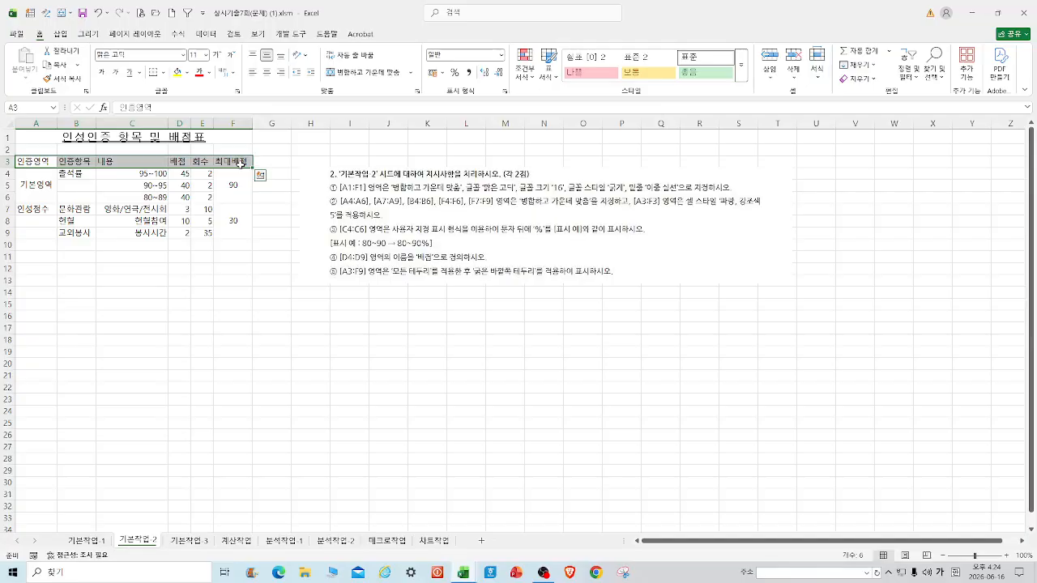
Apply the 강조색5 cell style to the header row A3:F3.
click(741, 71)
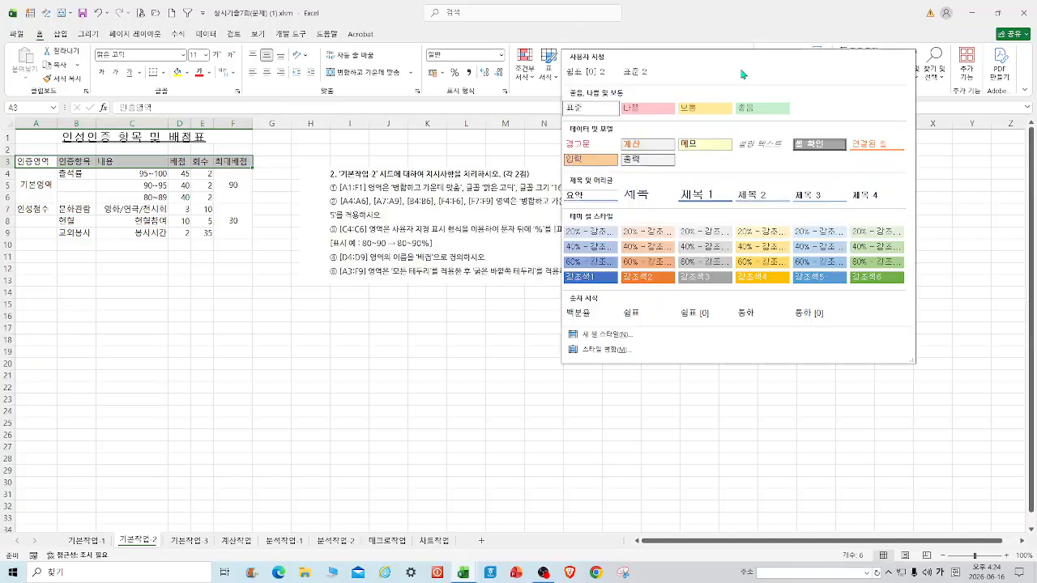
click(797, 525)
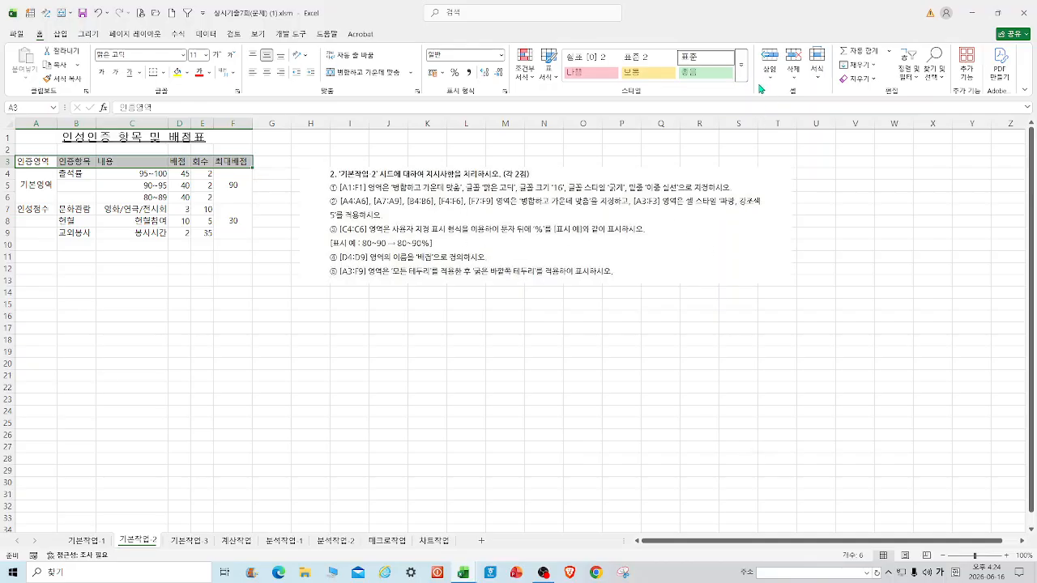
click(741, 68)
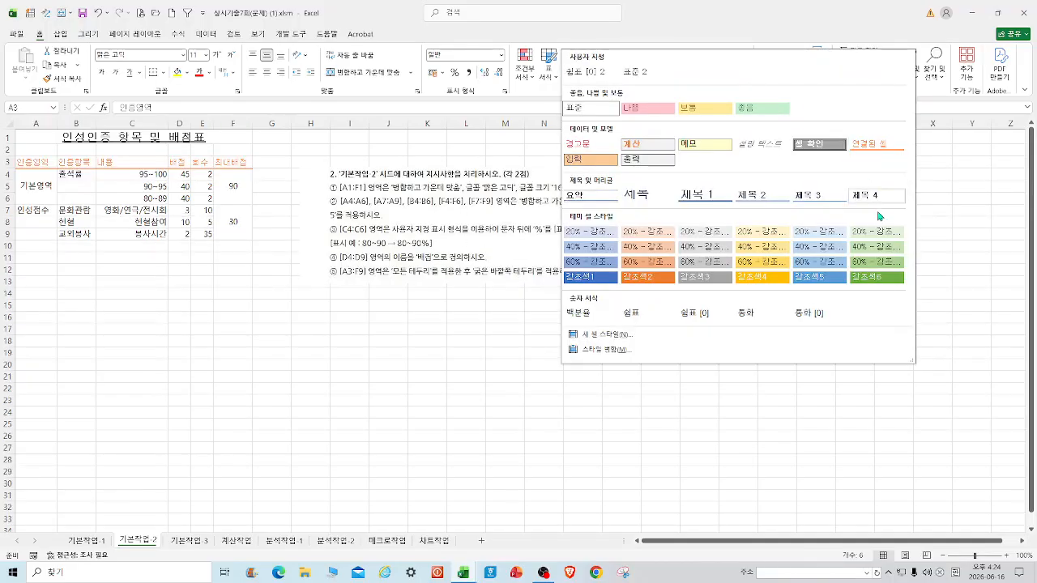
click(820, 279)
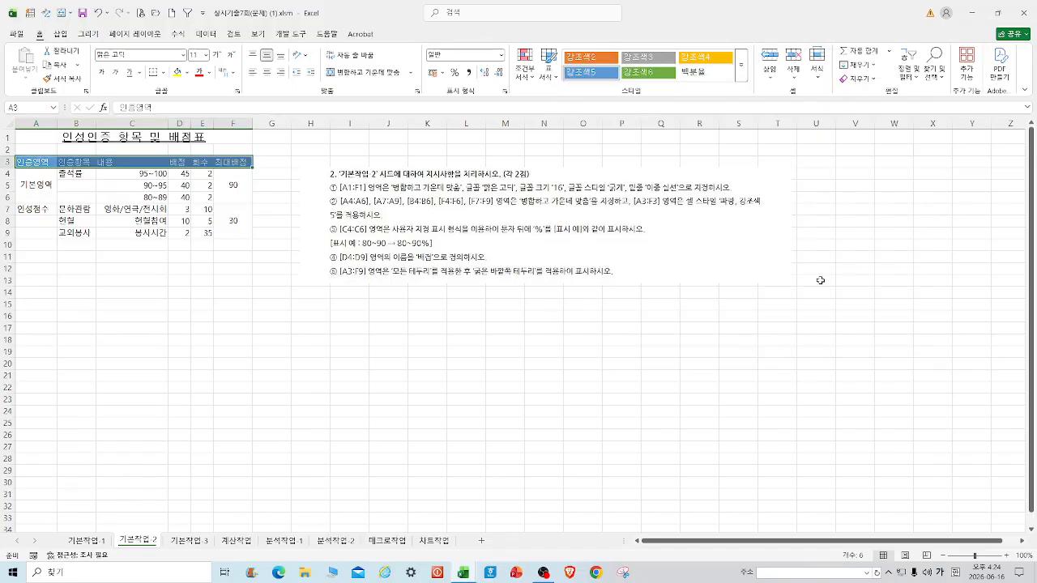
click(247, 349)
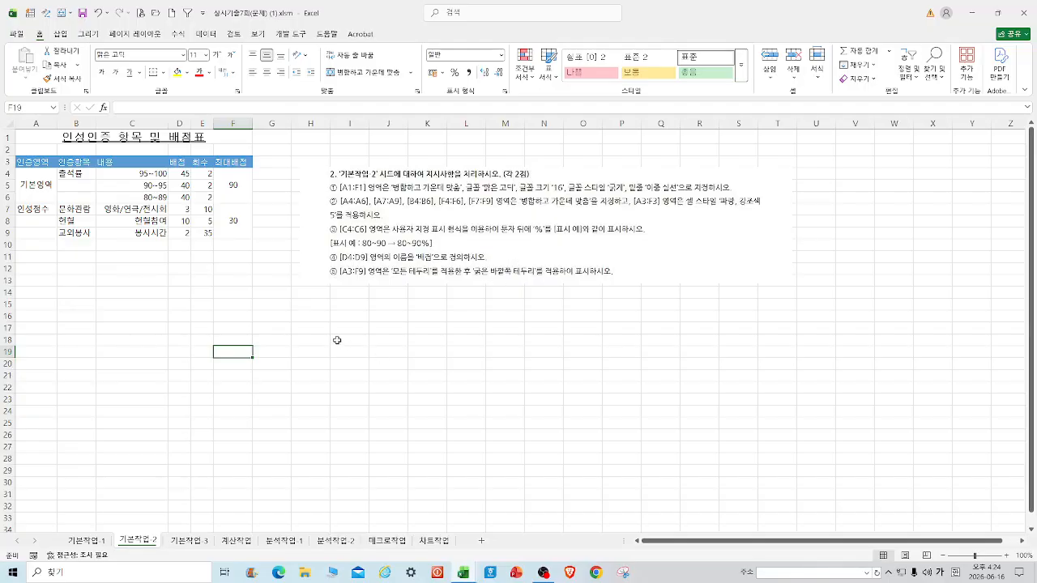
drag(130, 175, 132, 200)
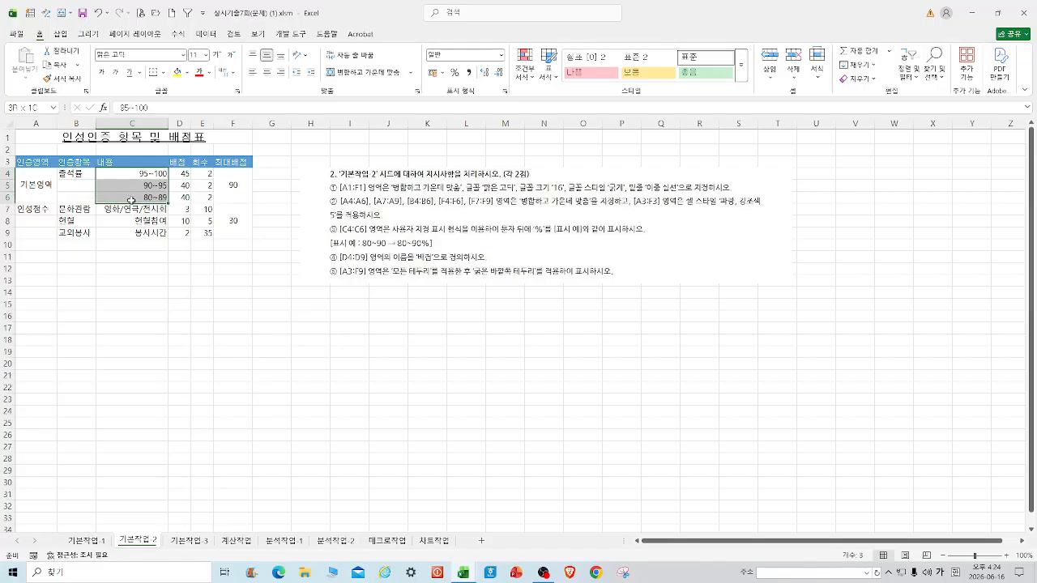
right_click(131, 199)
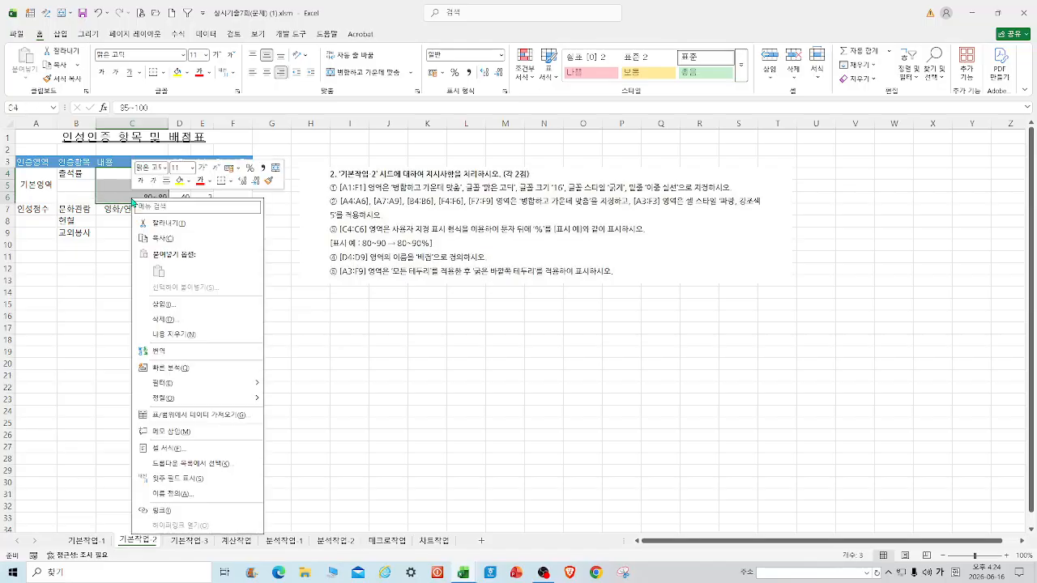
click(185, 450)
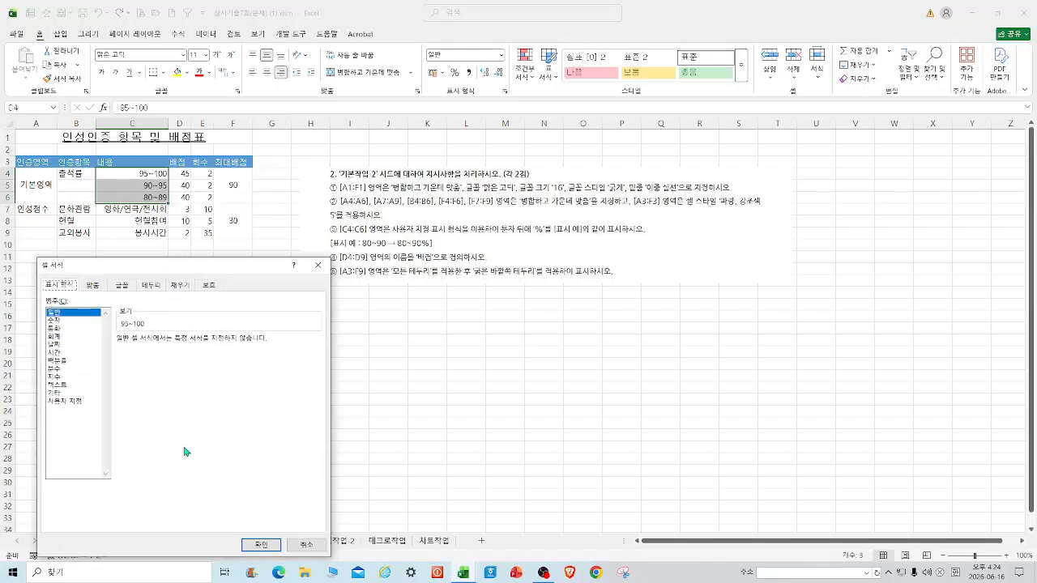
click(77, 403)
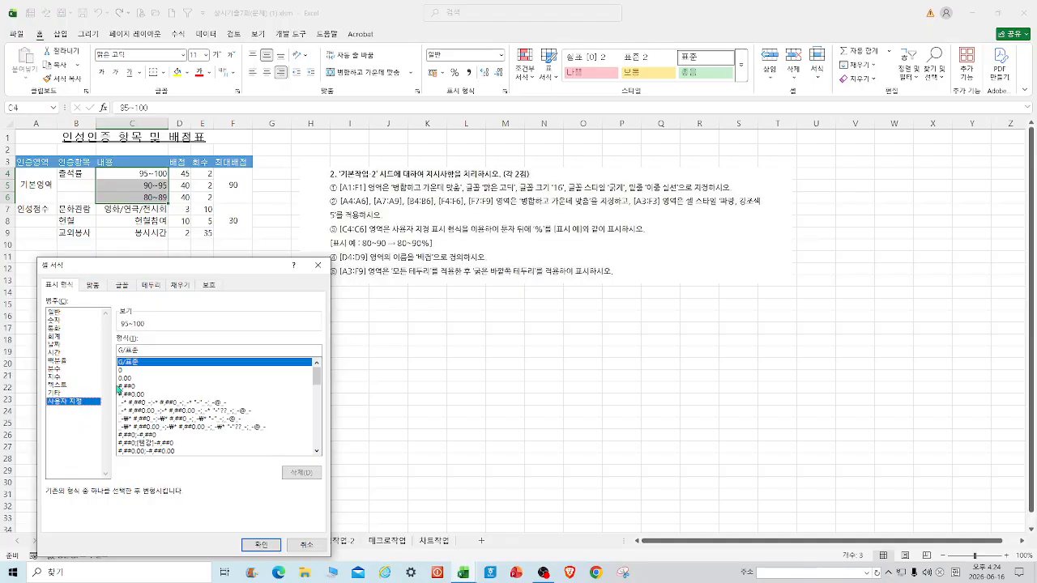
text("%")
key(Return)
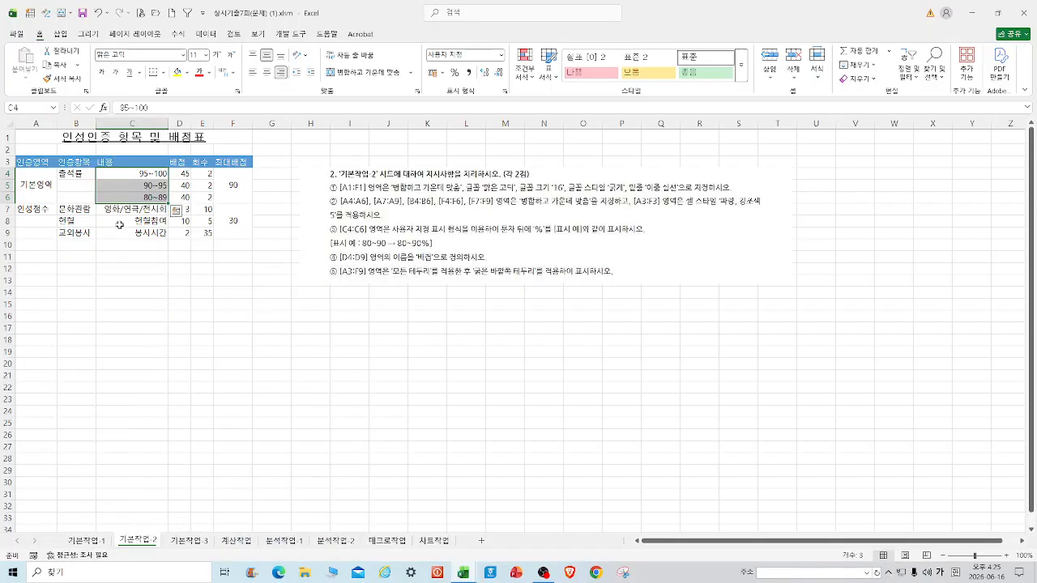
right_click(155, 192)
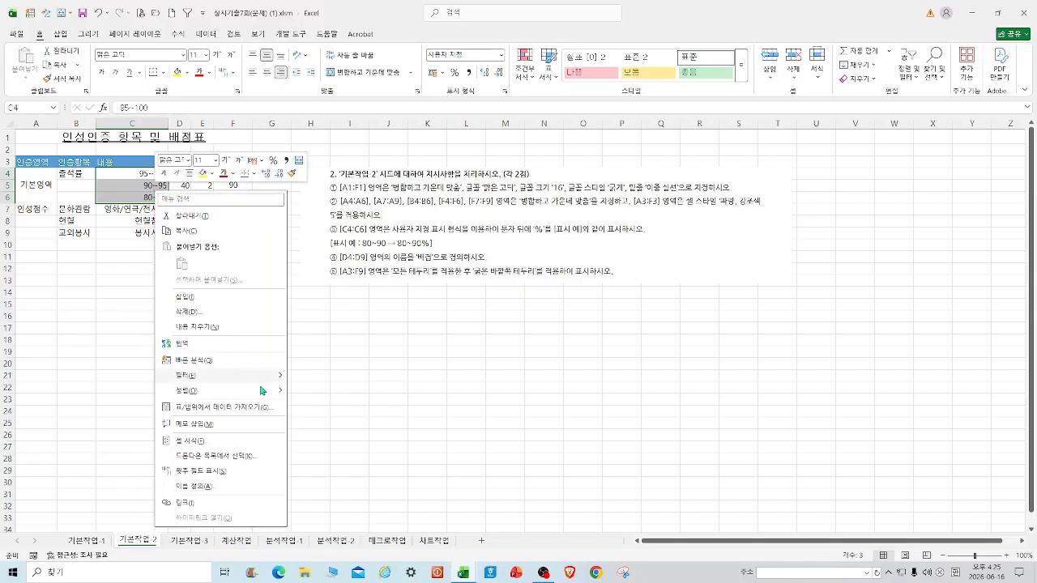
click(195, 441)
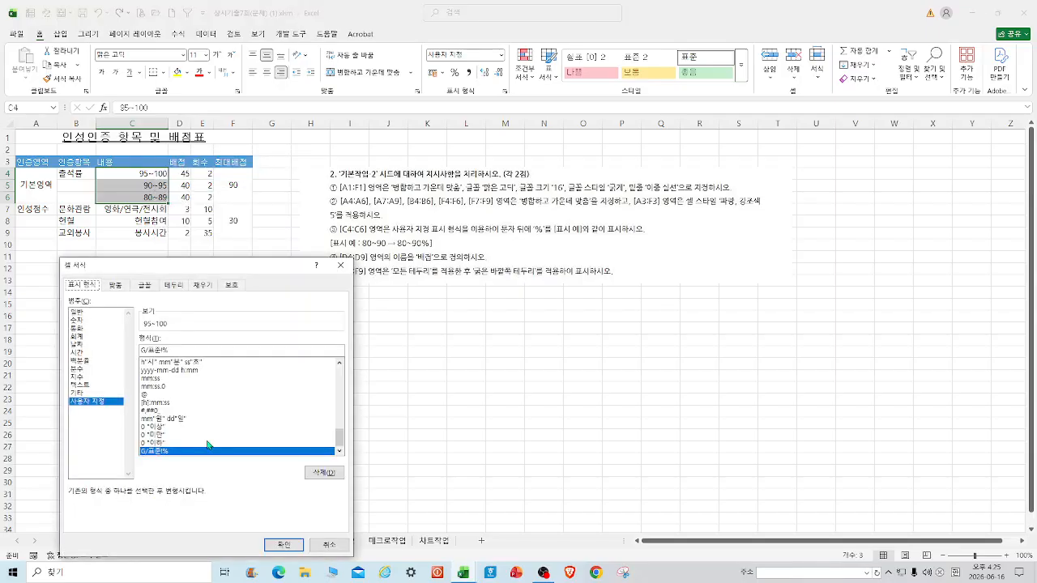
drag(169, 351, 114, 352)
drag(341, 437, 345, 371)
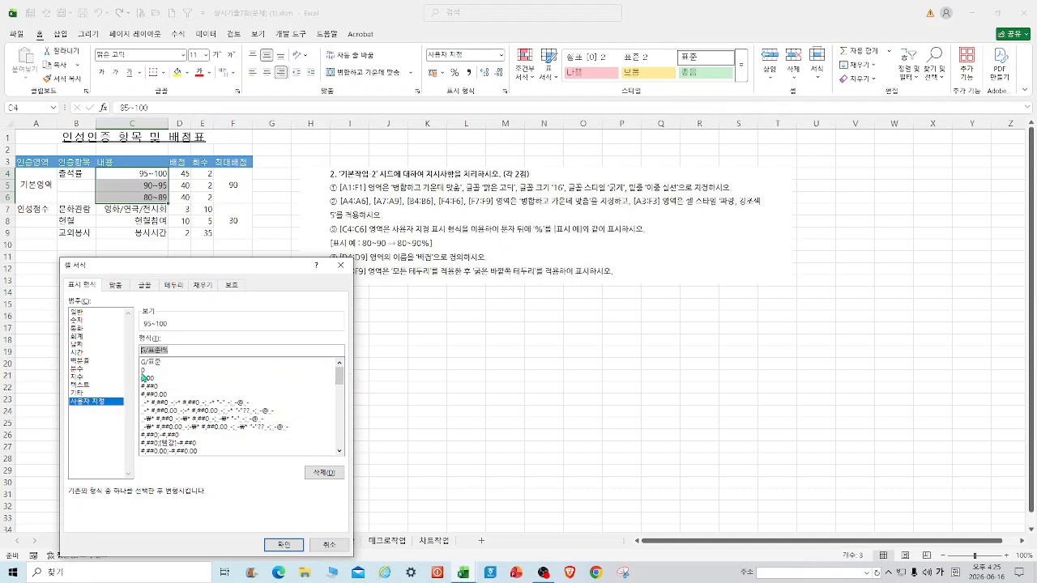
click(174, 369)
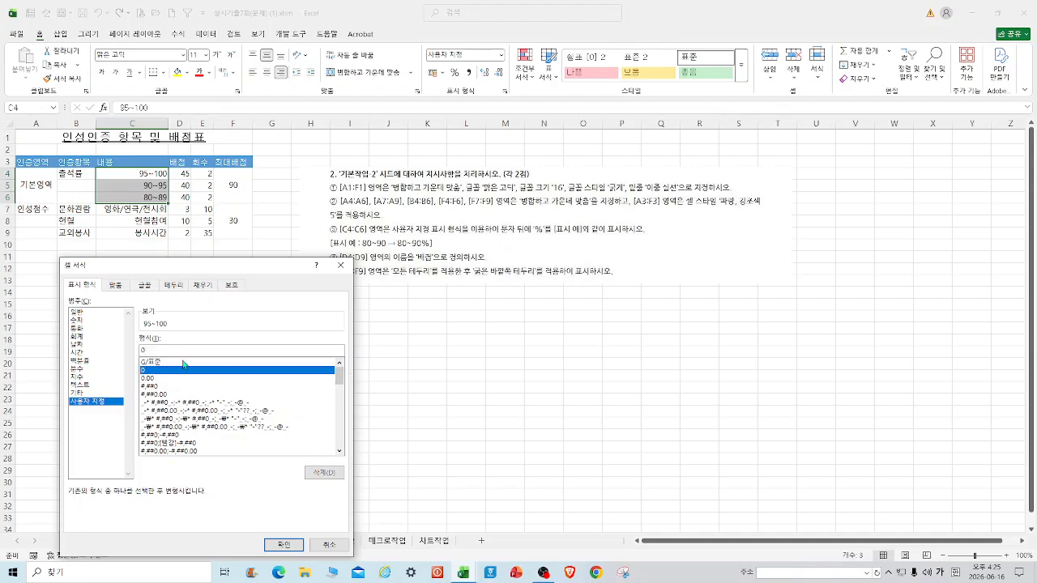
key(Return)
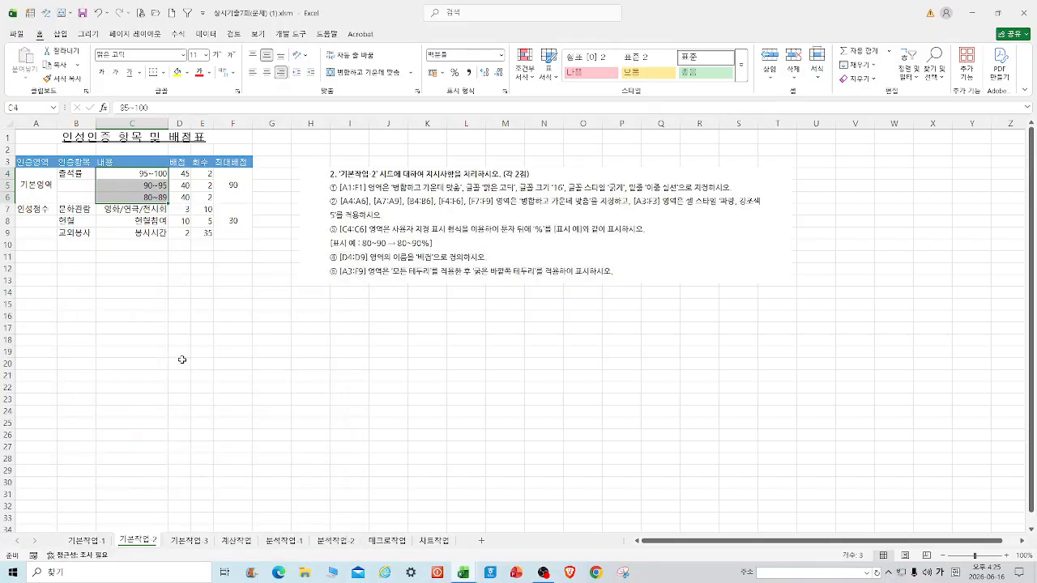
right_click(147, 195)
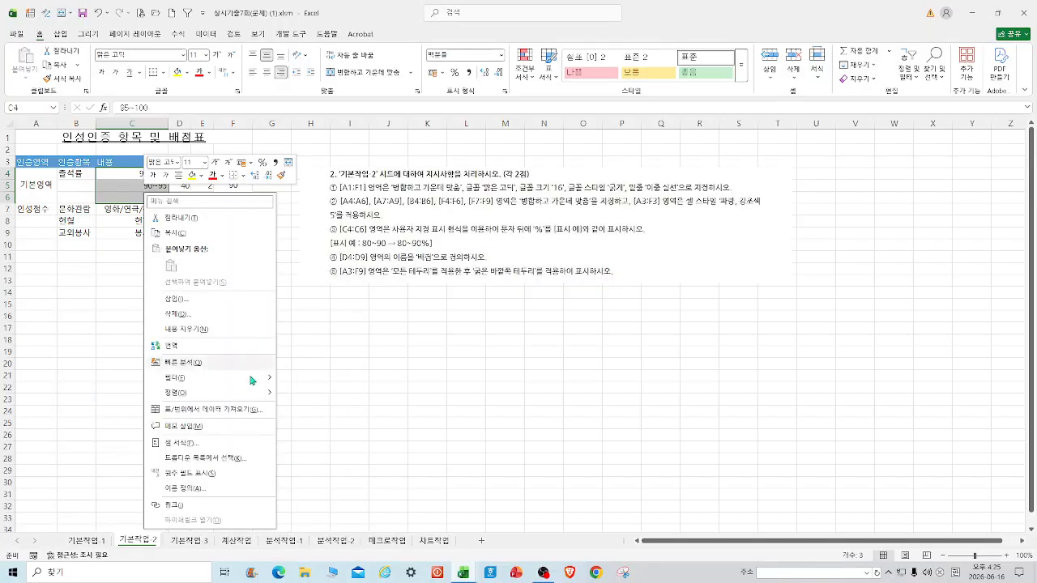
click(190, 444)
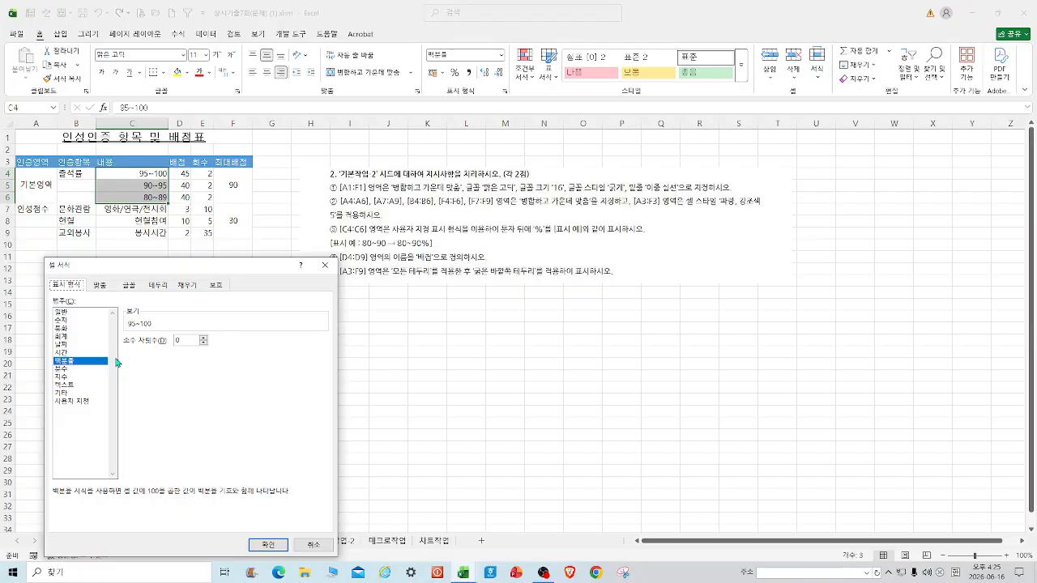
click(325, 265)
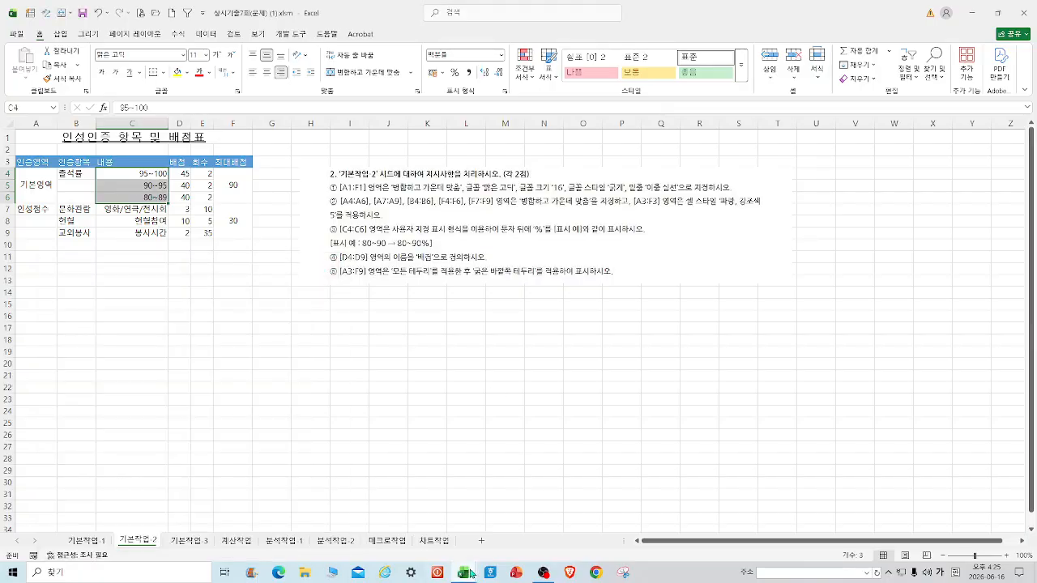
In the 정답 workbook, view C4:C6's @"%" custom format code, then minimize it.
mouse_move(472, 574)
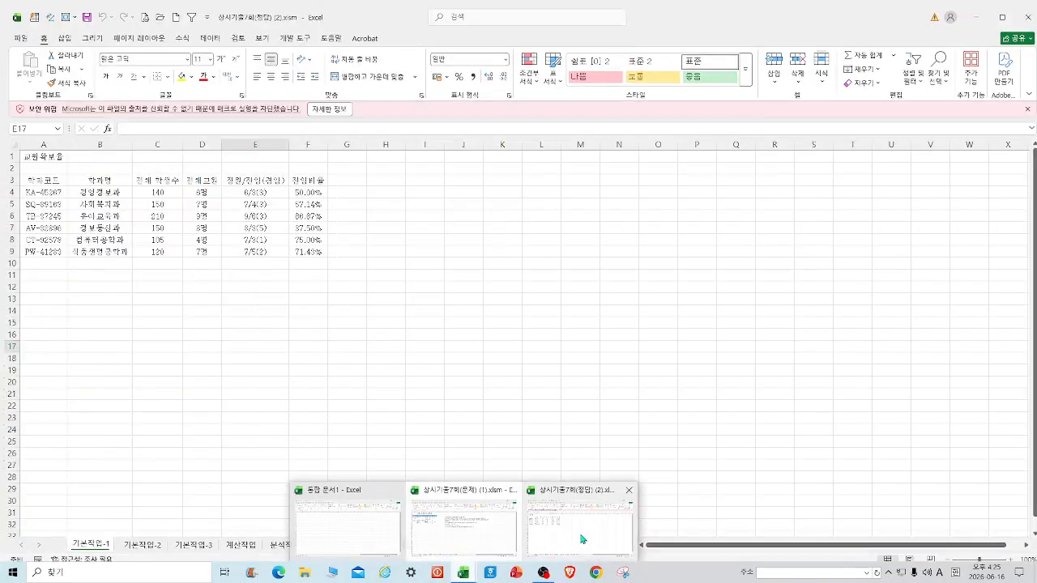
click(582, 538)
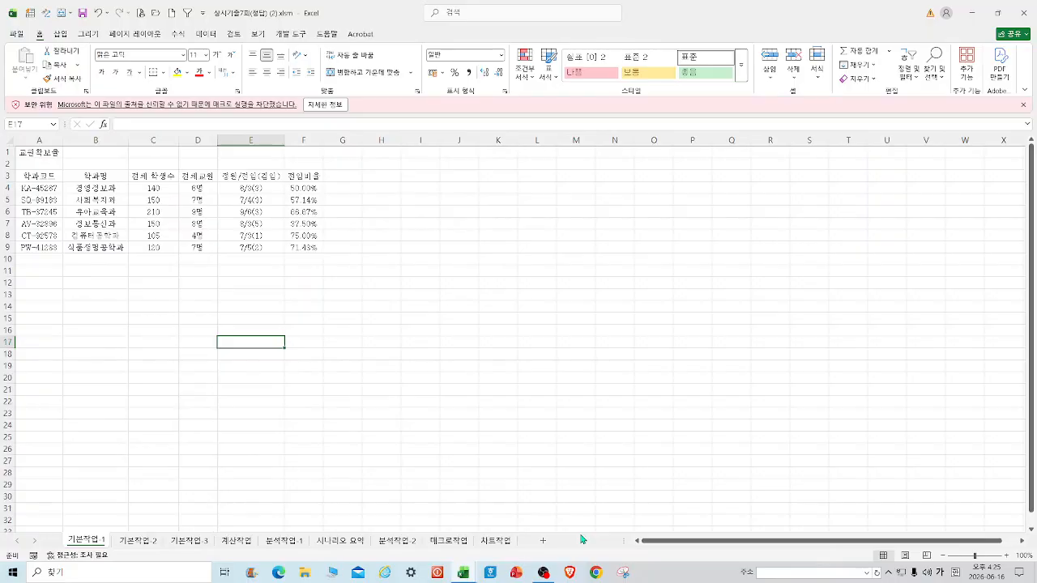
click(138, 540)
drag(127, 196, 132, 220)
right_click(132, 219)
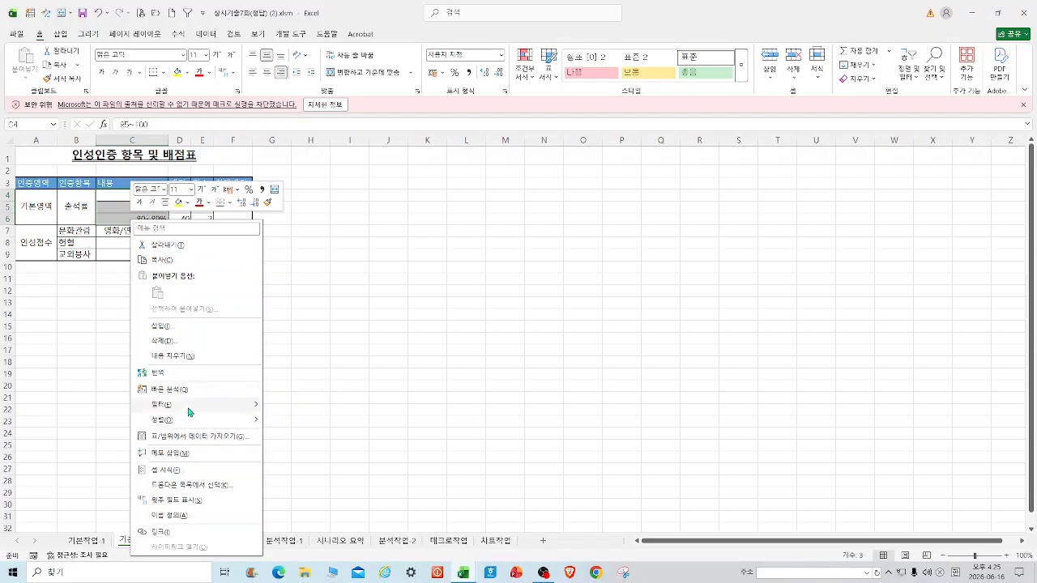
click(167, 471)
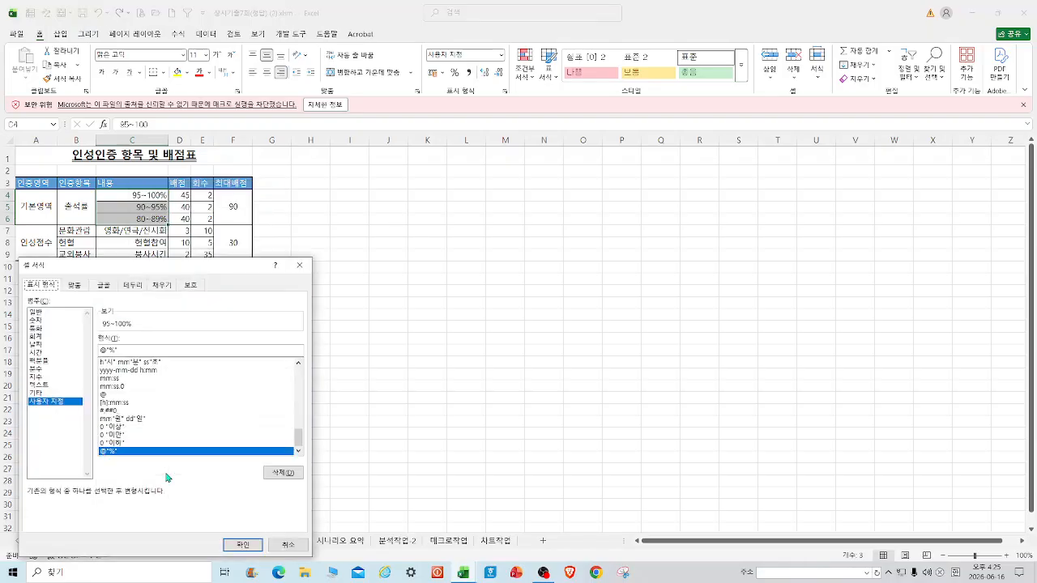
click(299, 265)
click(976, 13)
Apply custom format @"%" to C4:C6 so they read 95~100%, 90~95%, 80~89%.
right_click(134, 191)
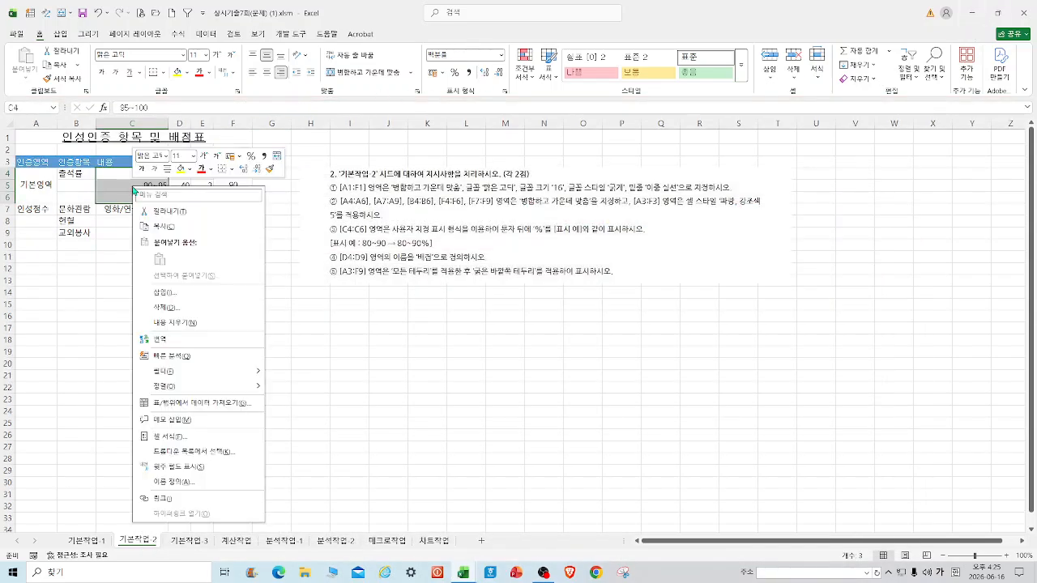
click(172, 437)
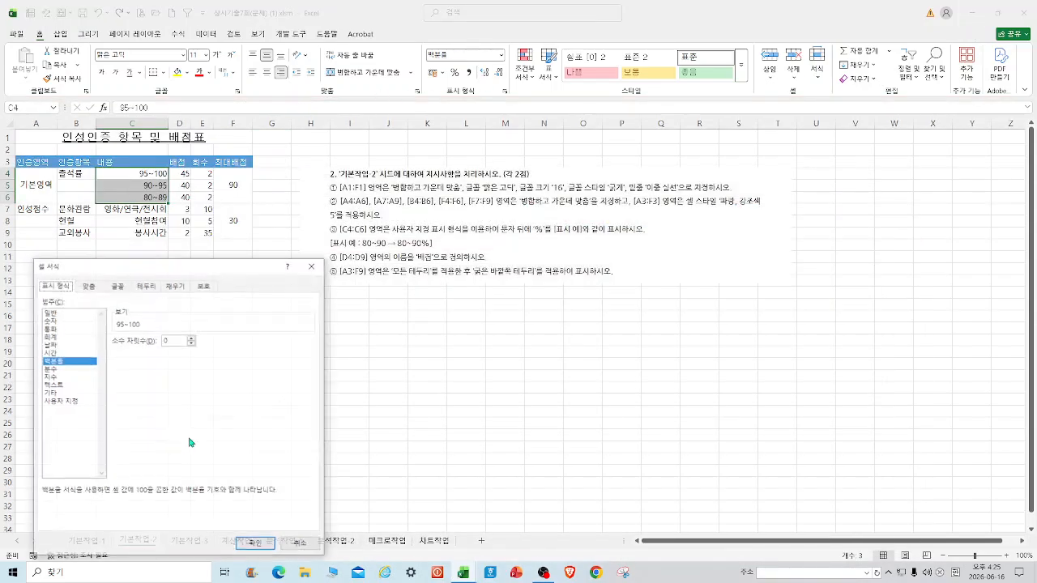
click(71, 402)
double_click(130, 350)
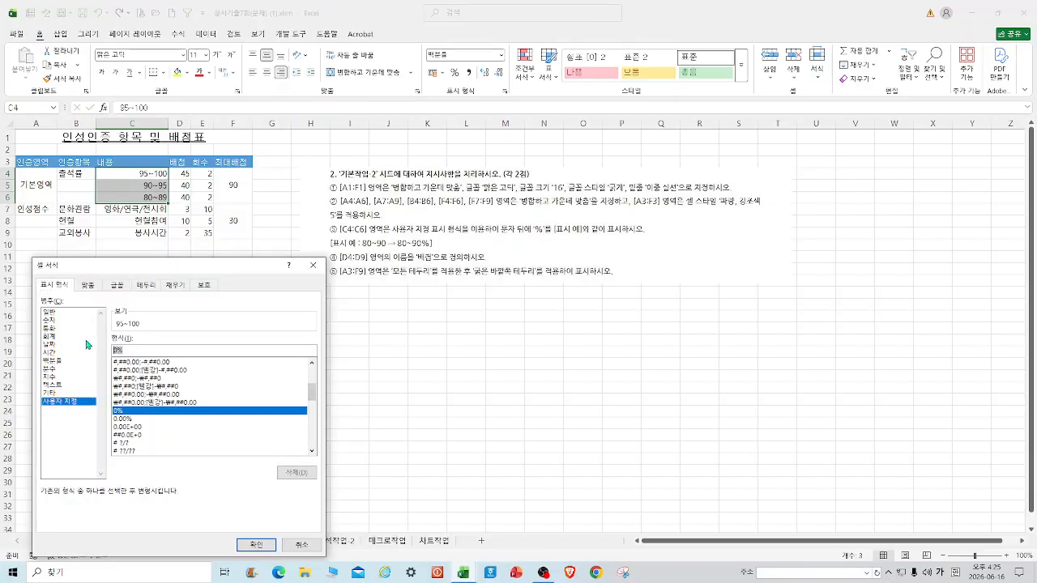
text(@)
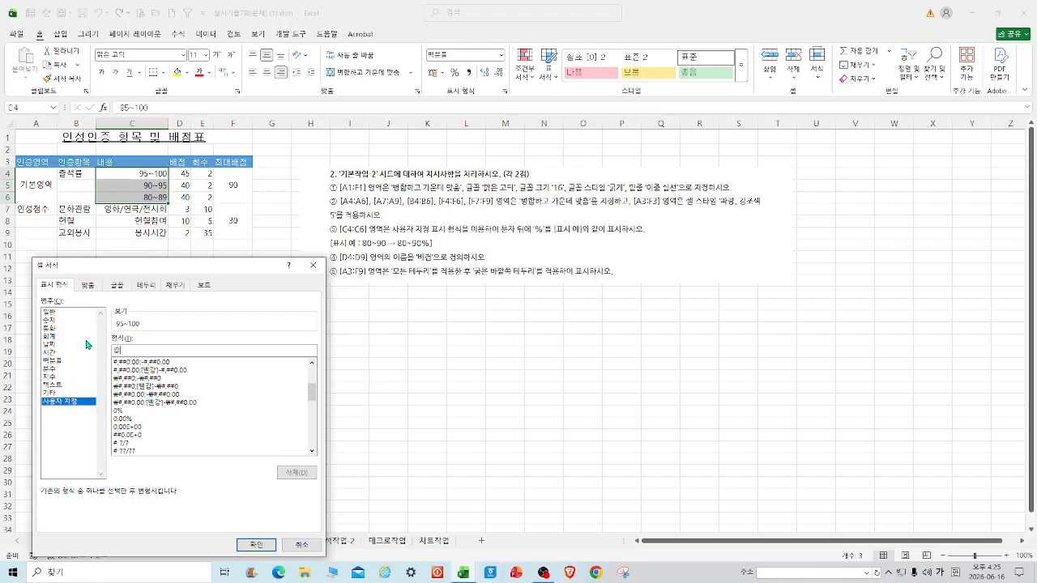
key(Return)
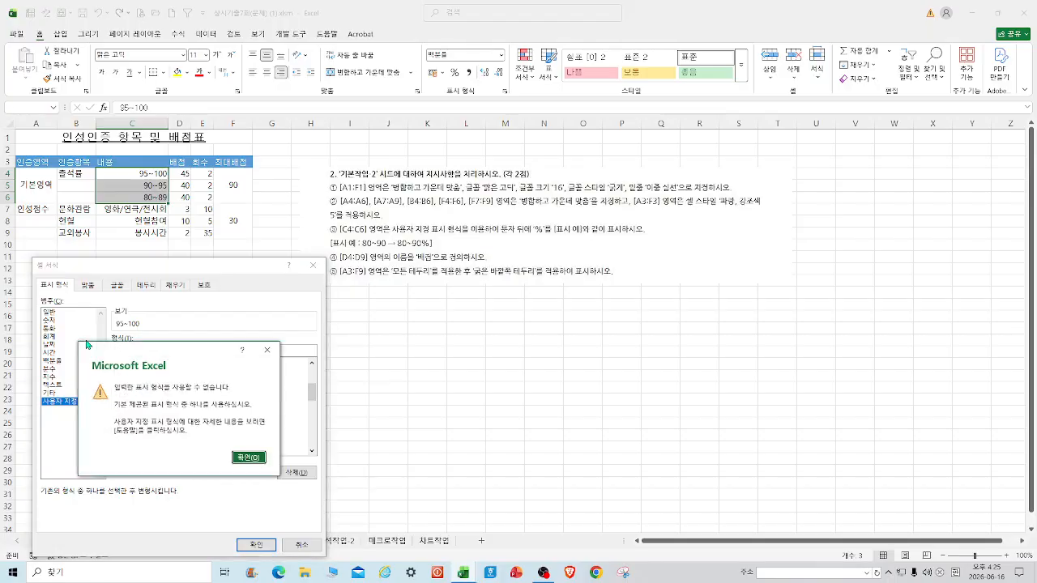
click(266, 350)
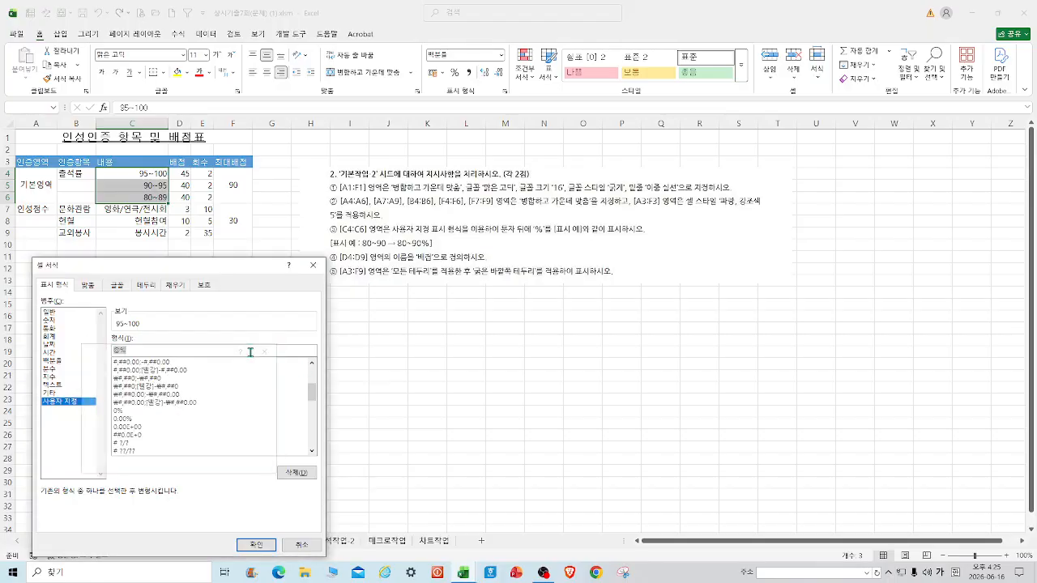
click(120, 350)
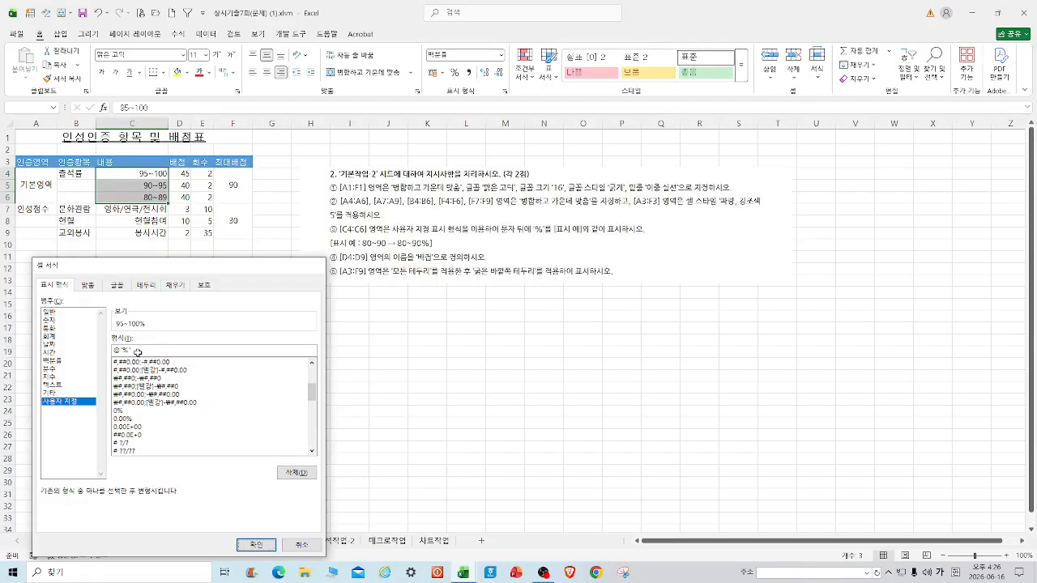
key(Return)
click(467, 371)
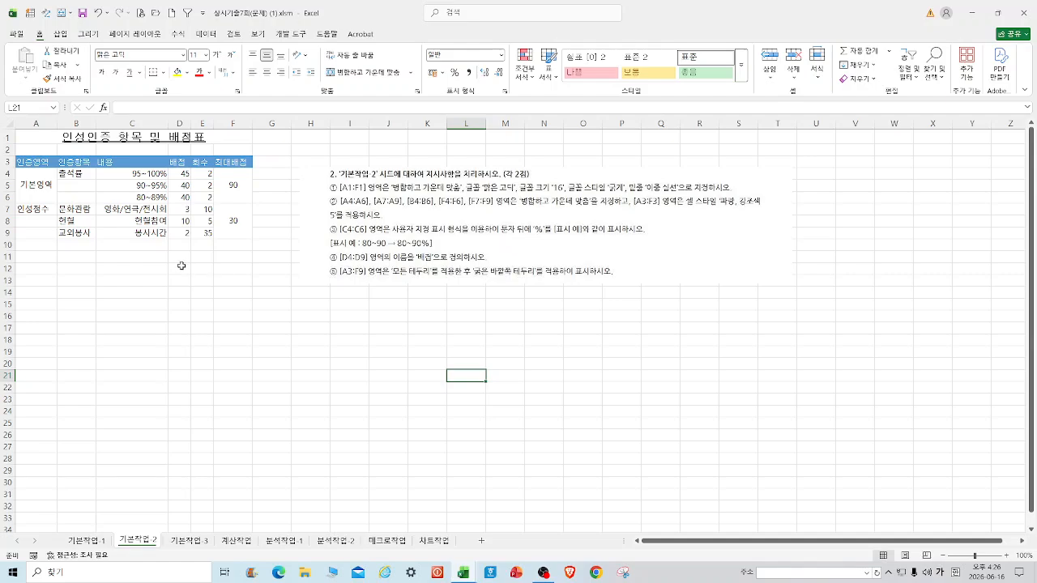
Name the score range D4:D9 '배점' using the Name Box.
drag(180, 175, 185, 234)
click(33, 103)
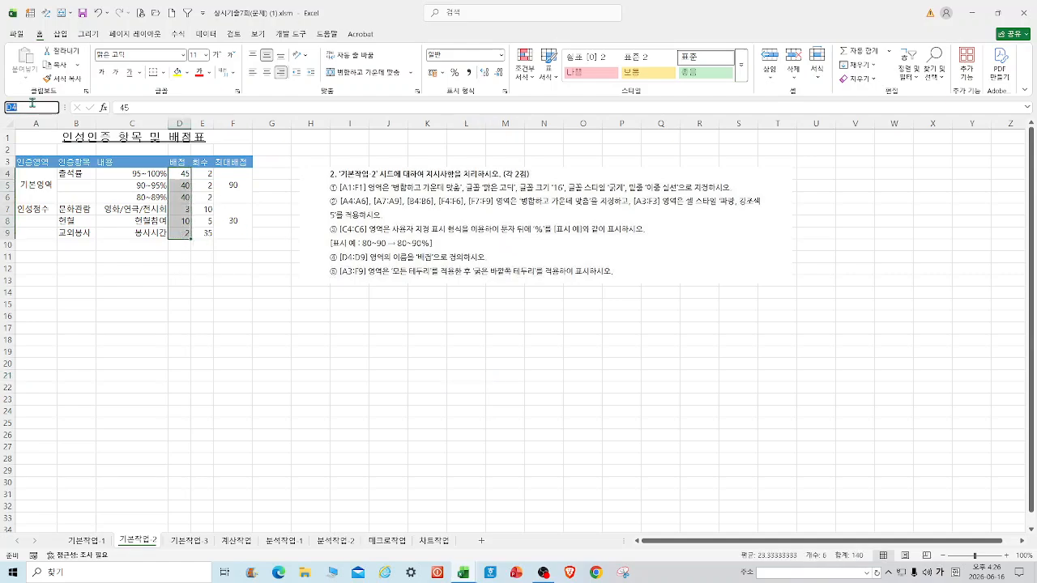
text(배점)
key(Return)
click(660, 374)
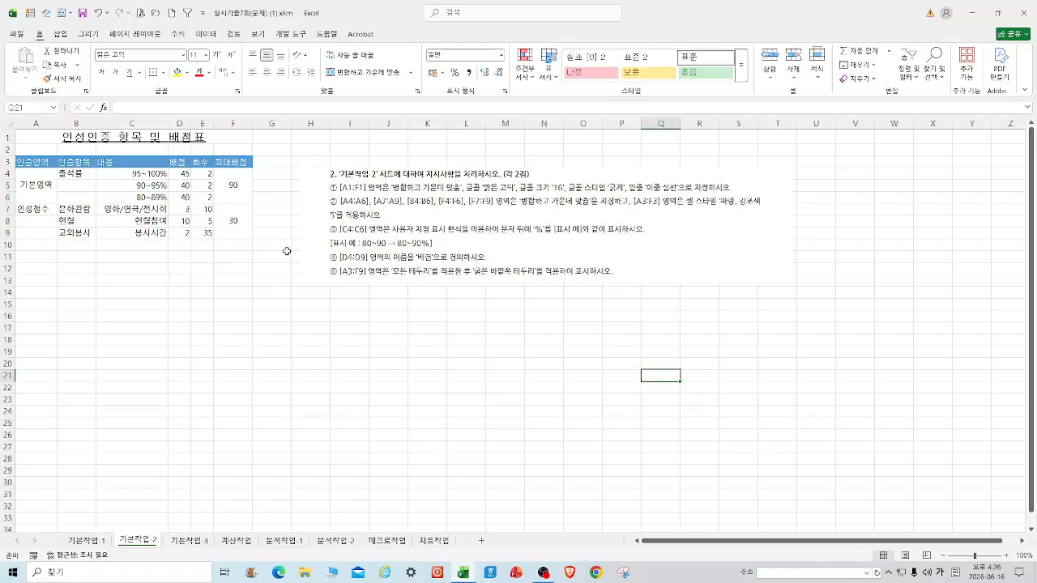
Give A3:F9 all borders and a thick outside border, then go to 기본작업-3.
drag(36, 161, 244, 235)
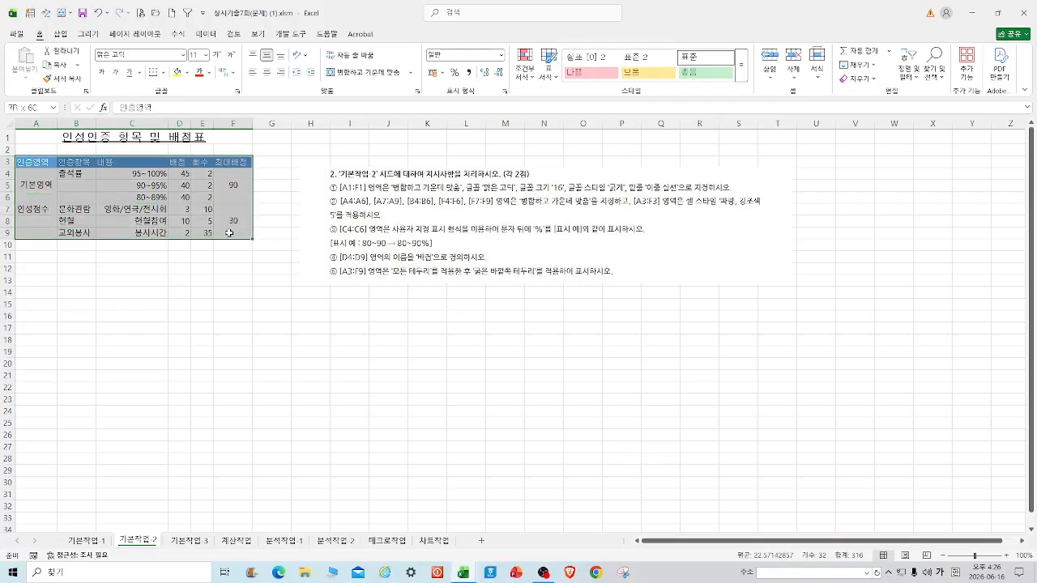
click(163, 72)
click(188, 179)
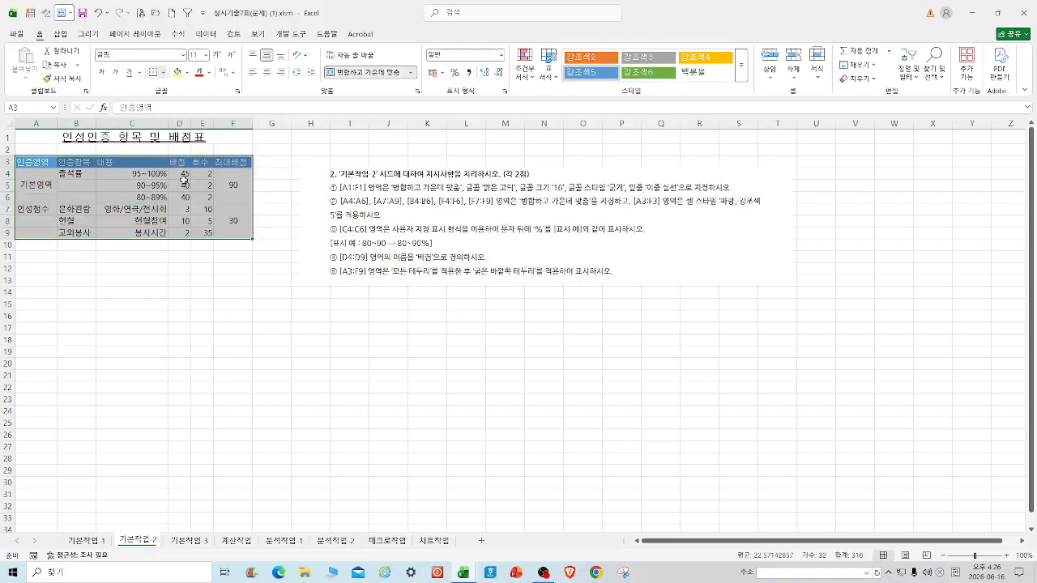
click(163, 72)
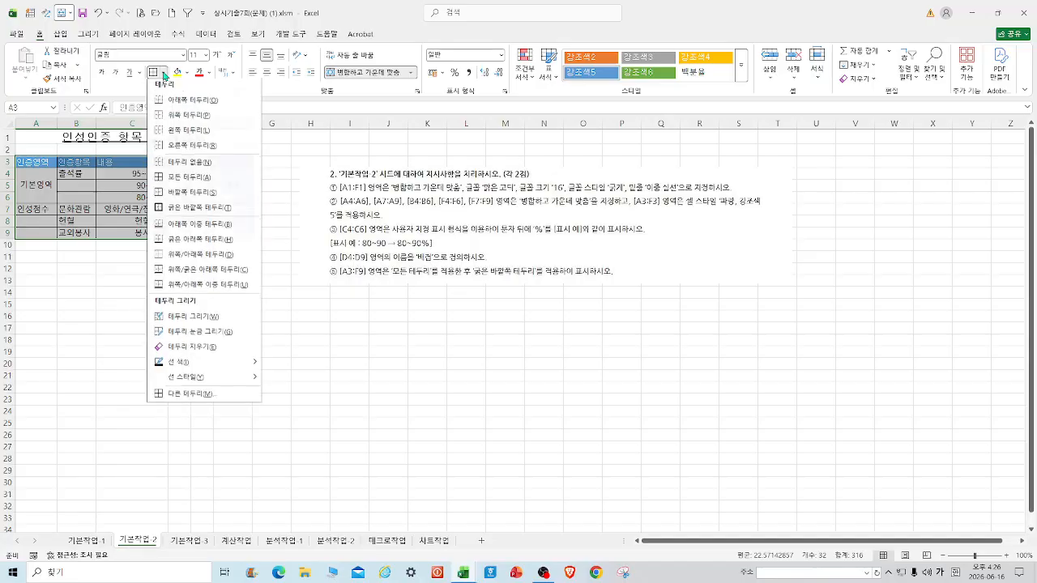
click(197, 210)
click(255, 332)
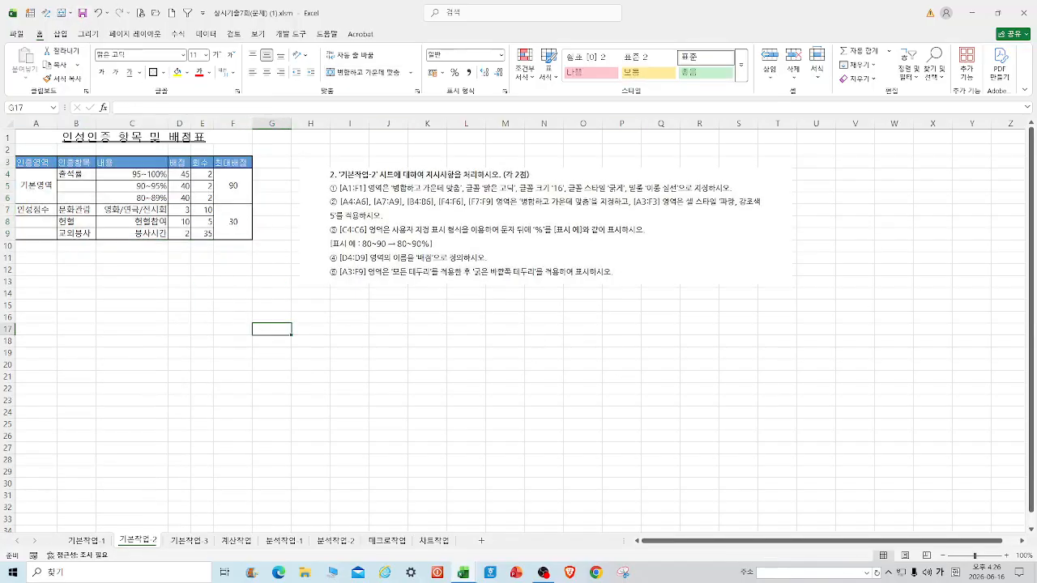
click(188, 540)
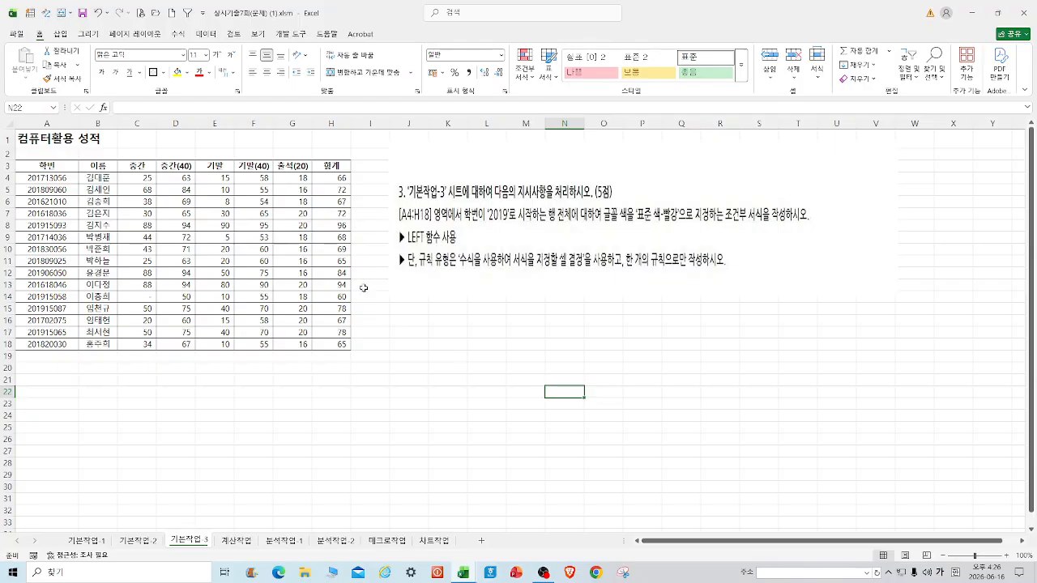
Select A4:H18 and start a new formula-based conditional formatting rule.
drag(34, 179, 324, 349)
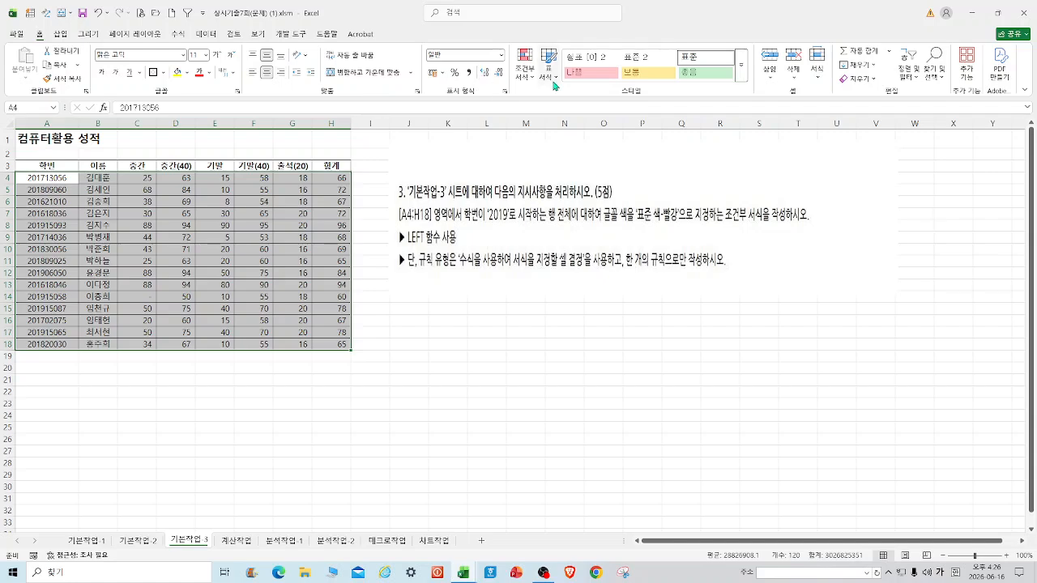
click(534, 77)
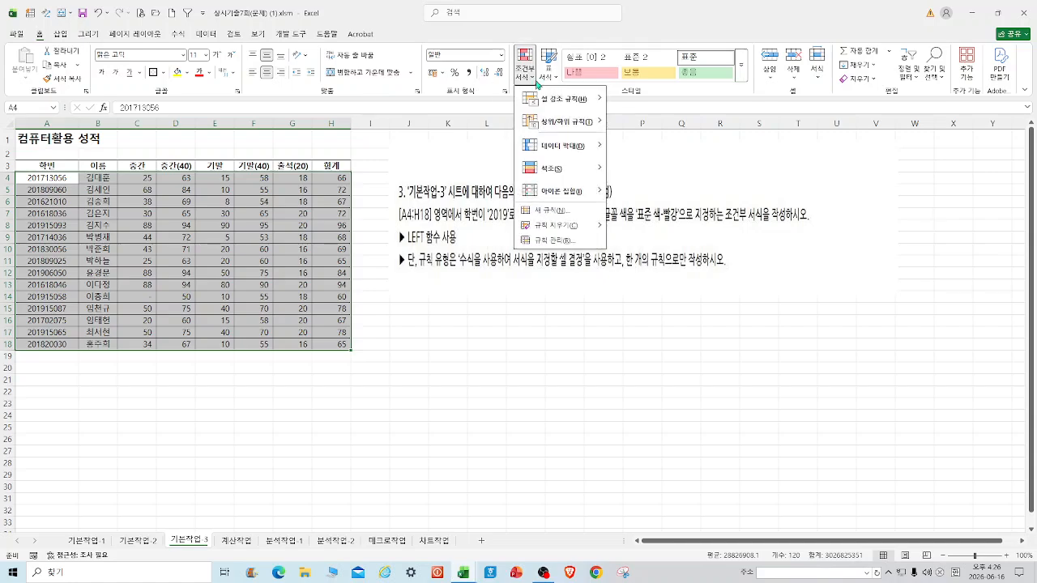
click(565, 215)
drag(496, 305, 127, 172)
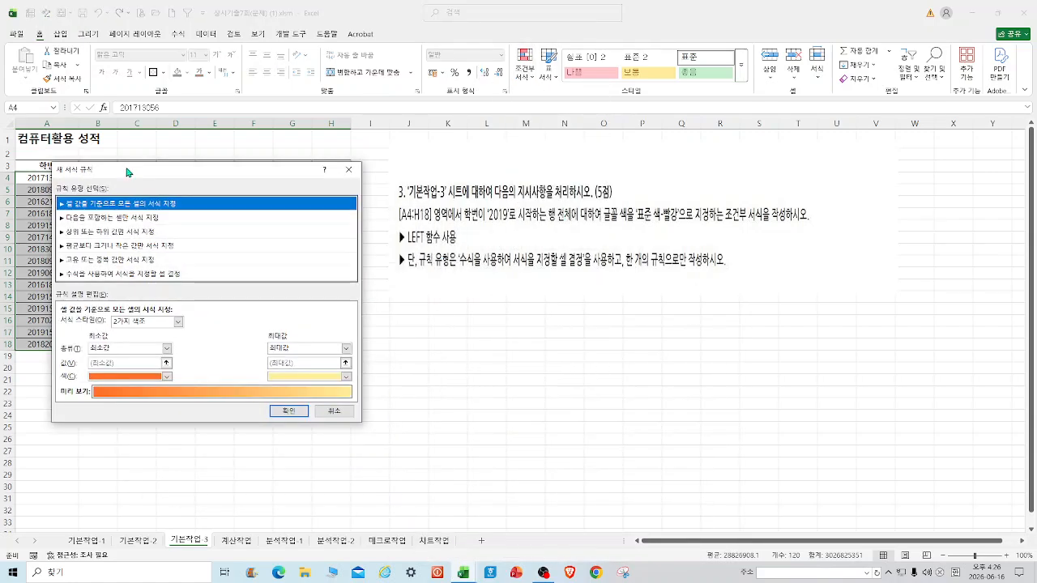
click(95, 274)
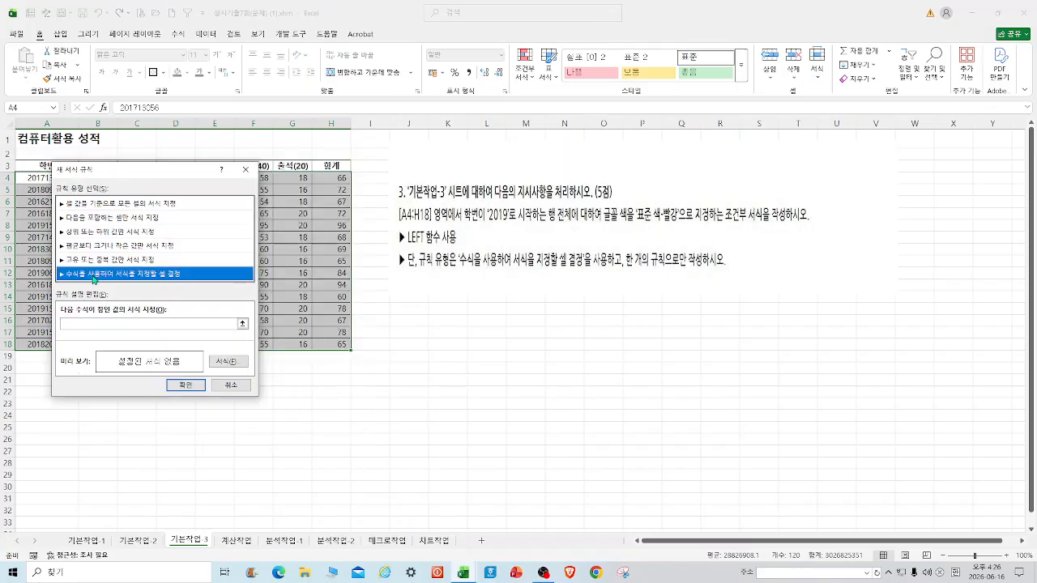
click(92, 325)
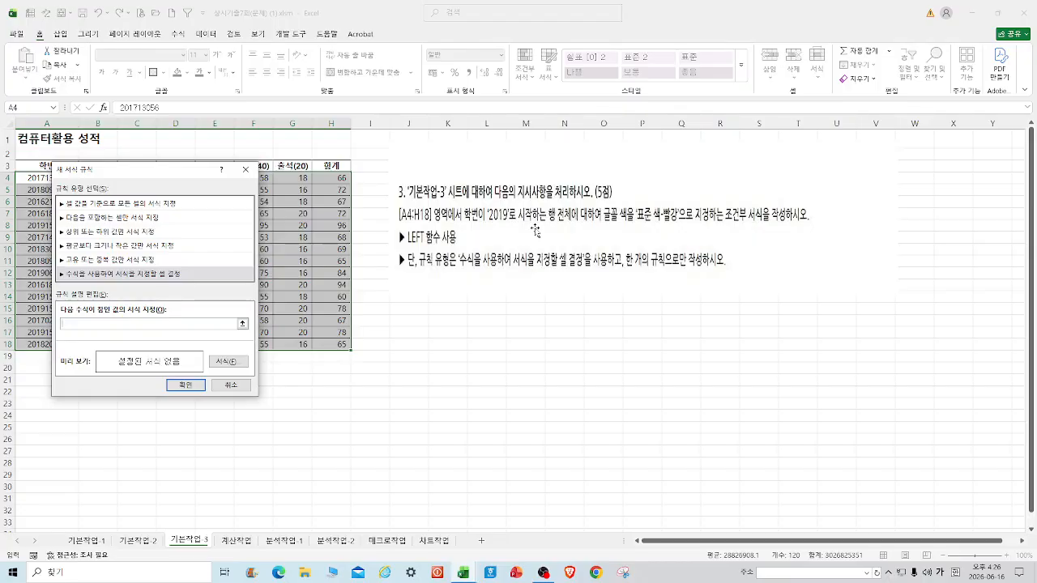
Try building the rule formula from cell A4, then cancel the rule.
drag(162, 176, 536, 256)
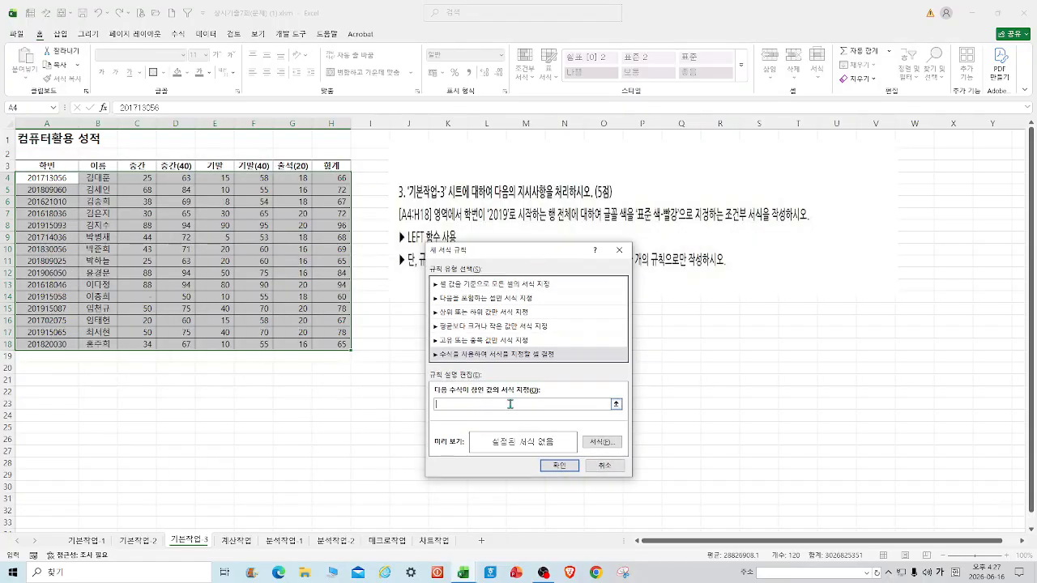
click(67, 179)
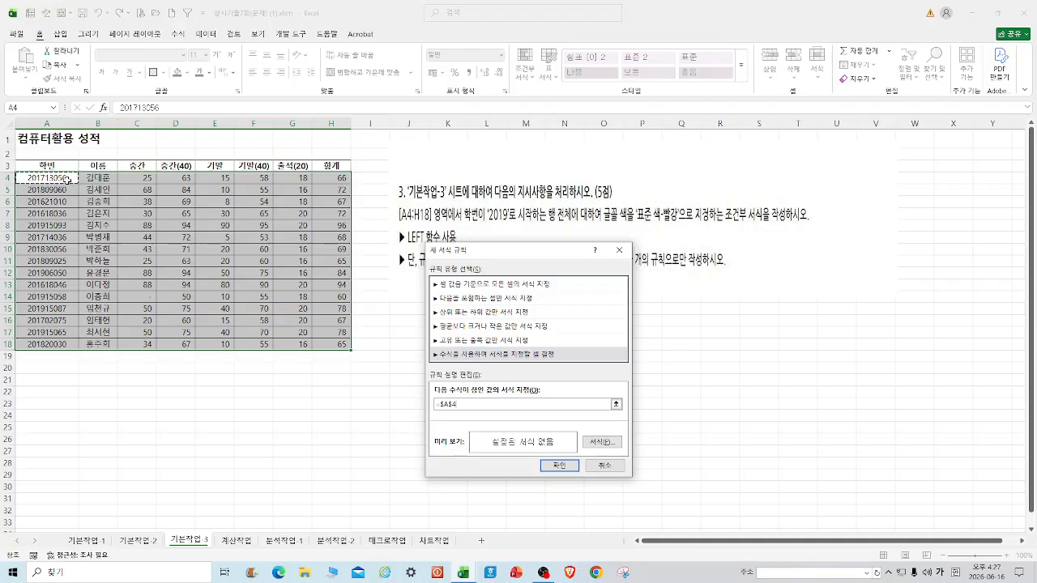
key(F3)
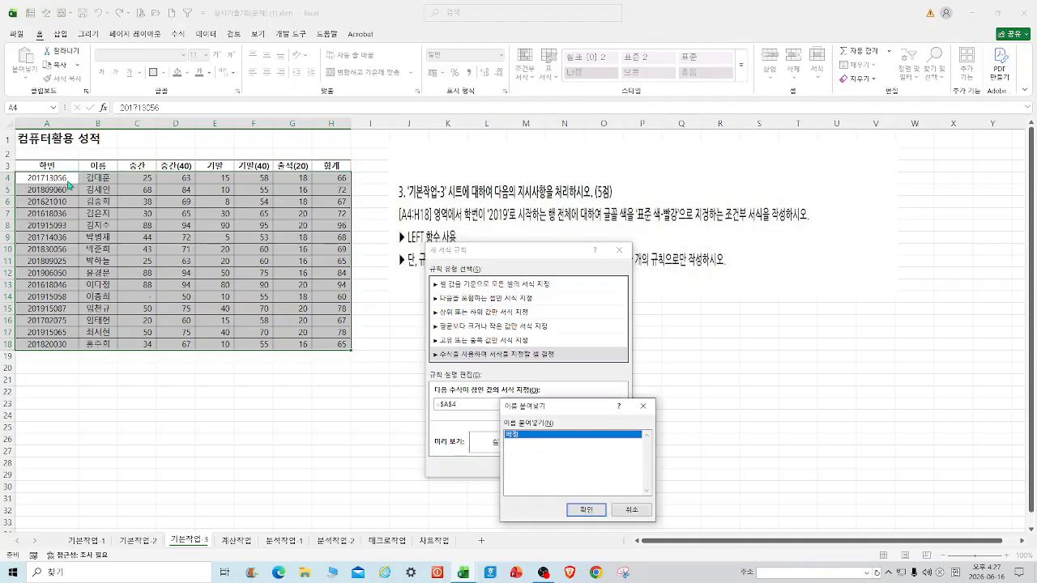
click(642, 406)
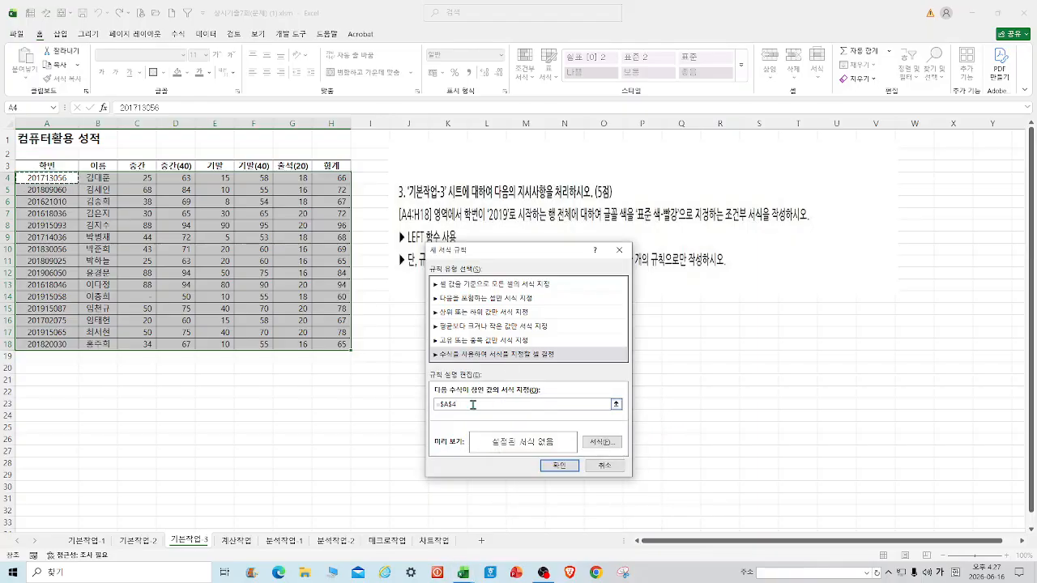
drag(465, 403, 438, 404)
key(Escape)
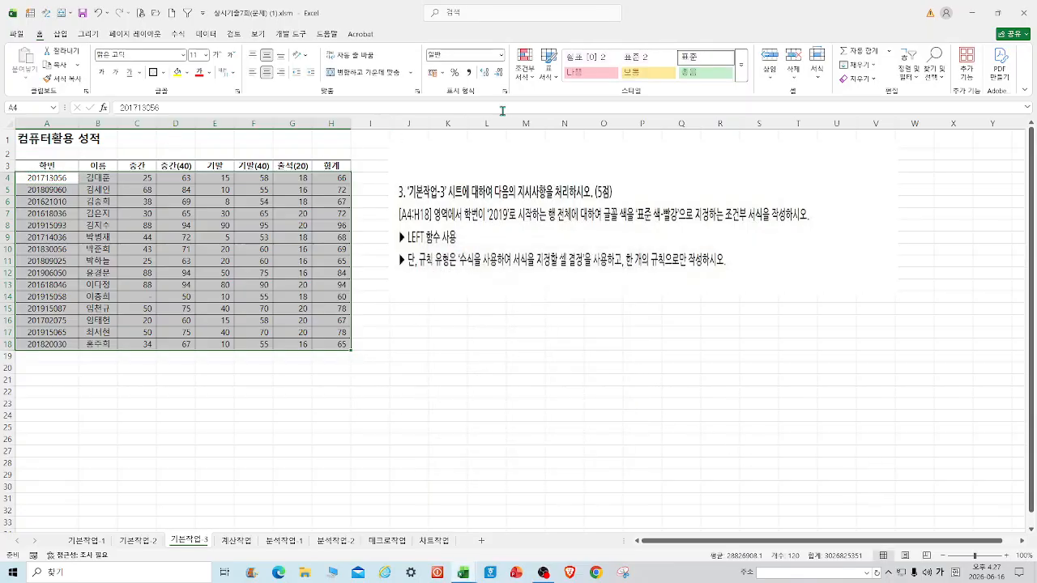
Start a formula rule for A4:H18 with a LEFT formula on $A4 testing for 2019.
click(531, 81)
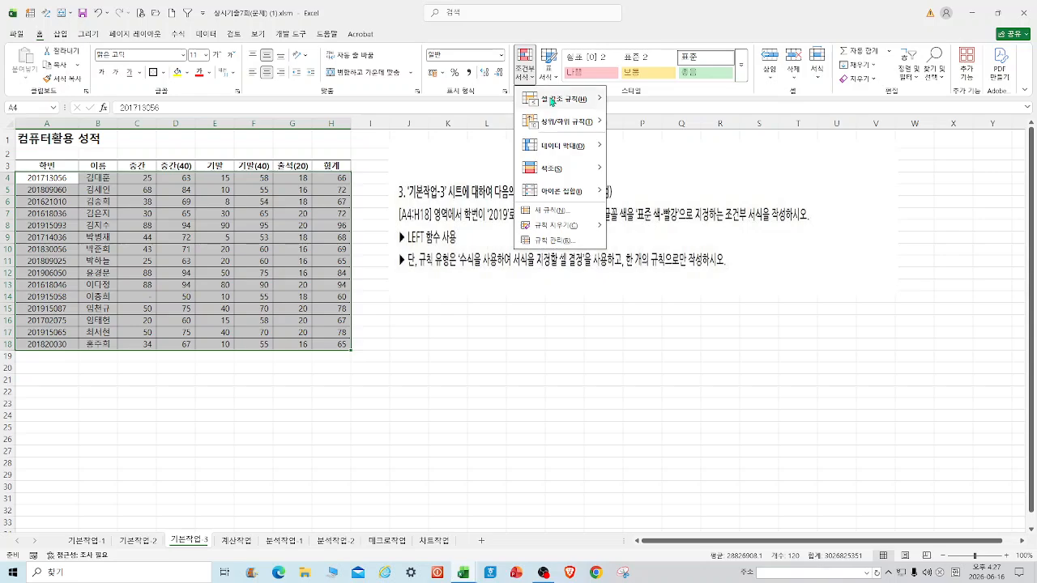
click(562, 214)
click(427, 341)
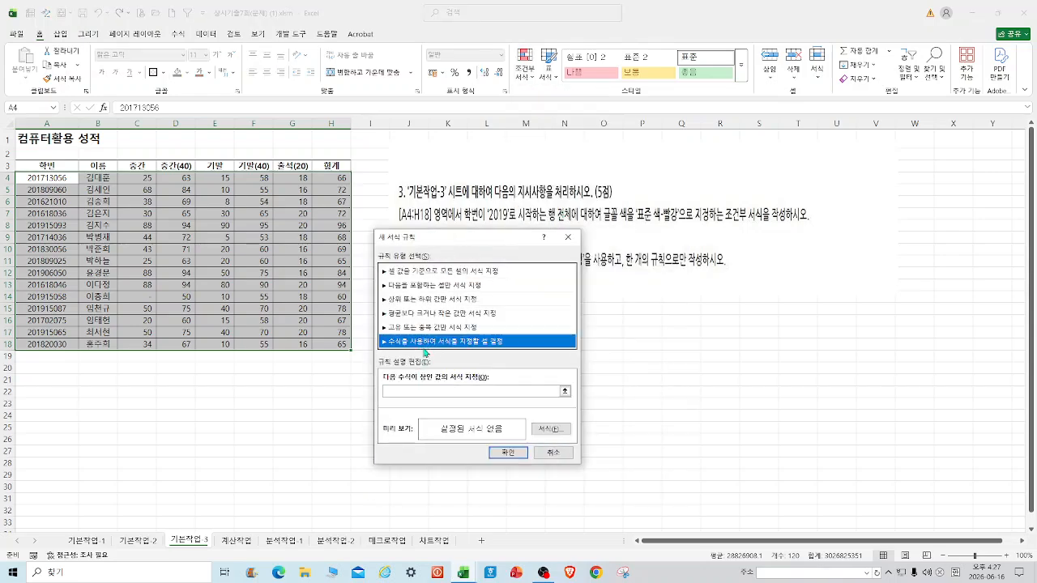
click(407, 392)
click(55, 178)
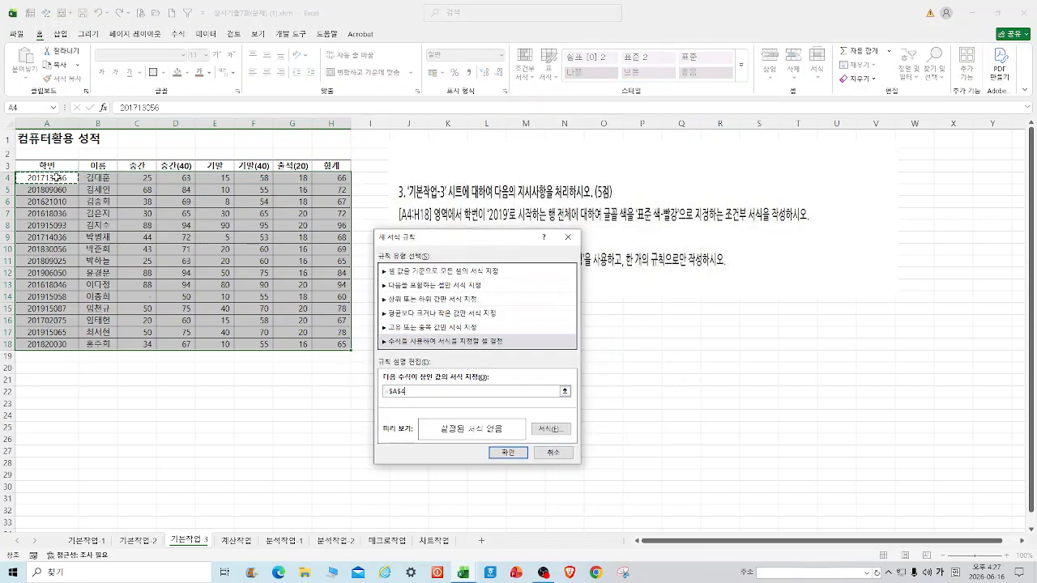
key(F4)
key(F4)
text((left()
click(55, 179)
text(,4)=2019))
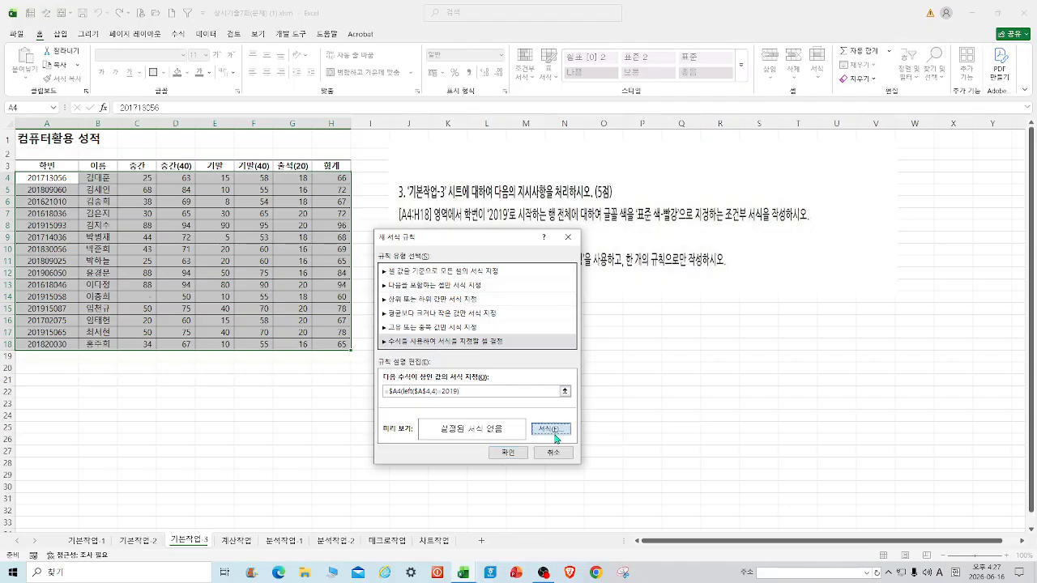
Leave the rule's font formatting unchanged and confirm the new rule.
click(552, 429)
drag(592, 196, 278, 185)
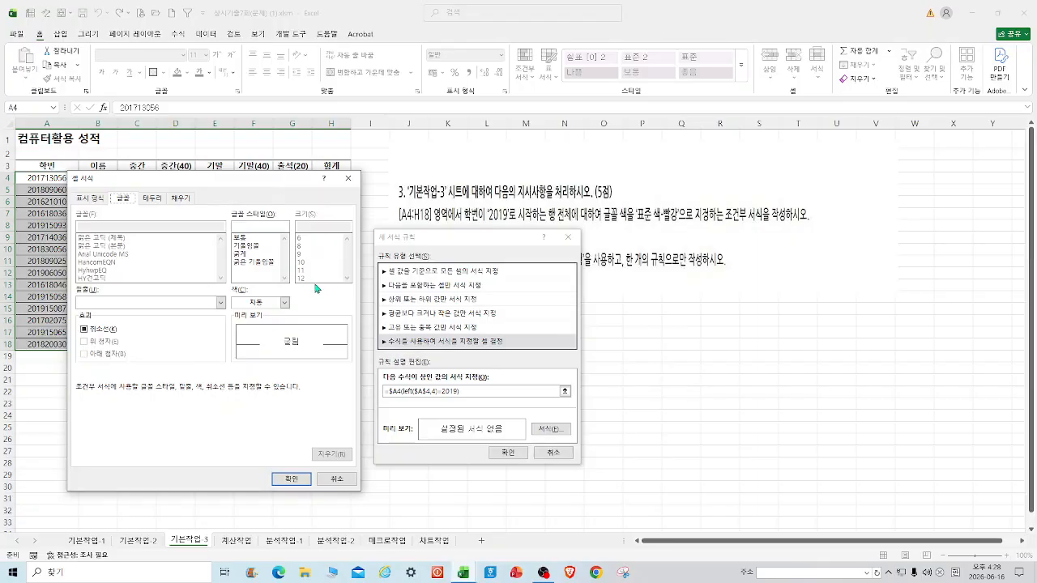
click(492, 245)
click(618, 229)
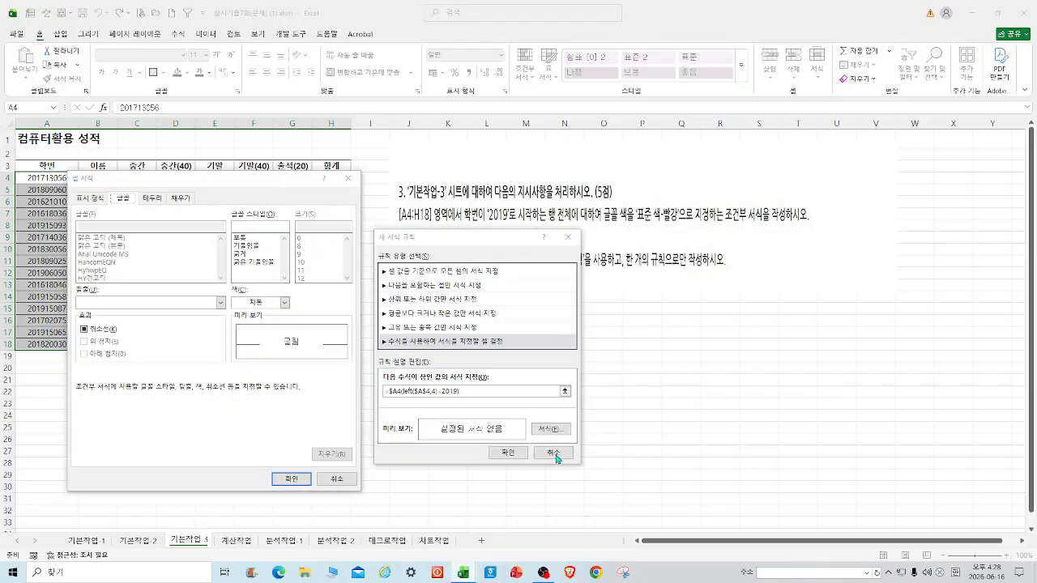
click(290, 480)
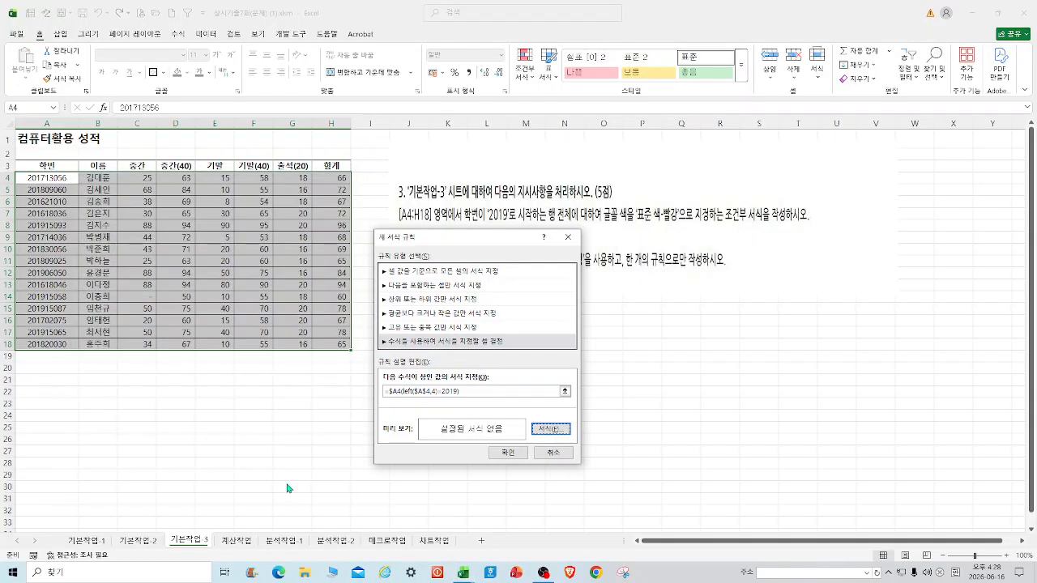
click(508, 453)
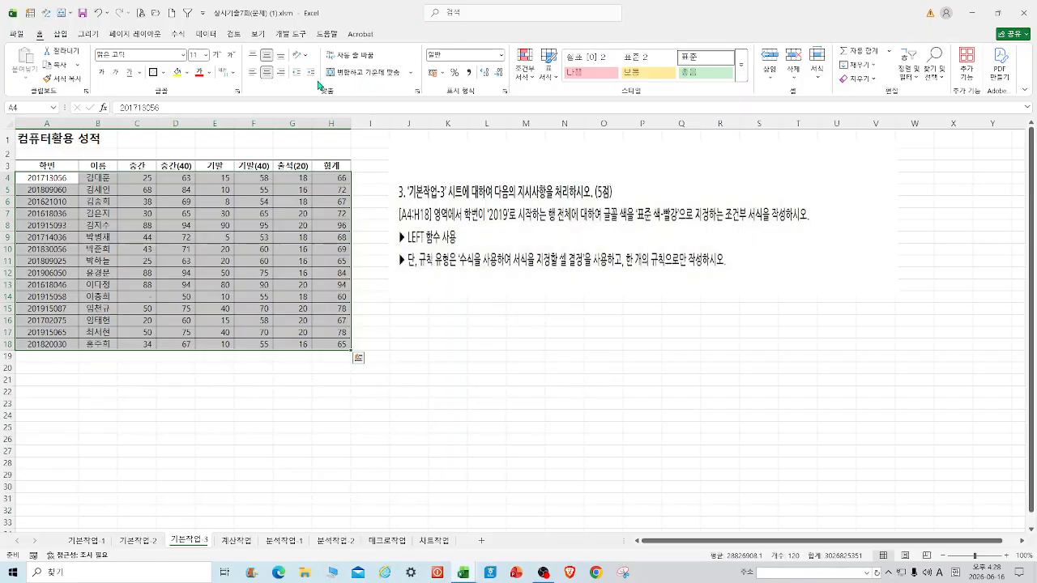
Start a formula-based conditional formatting rule on A4:H18 using LEFT on the $A4 student number.
click(527, 71)
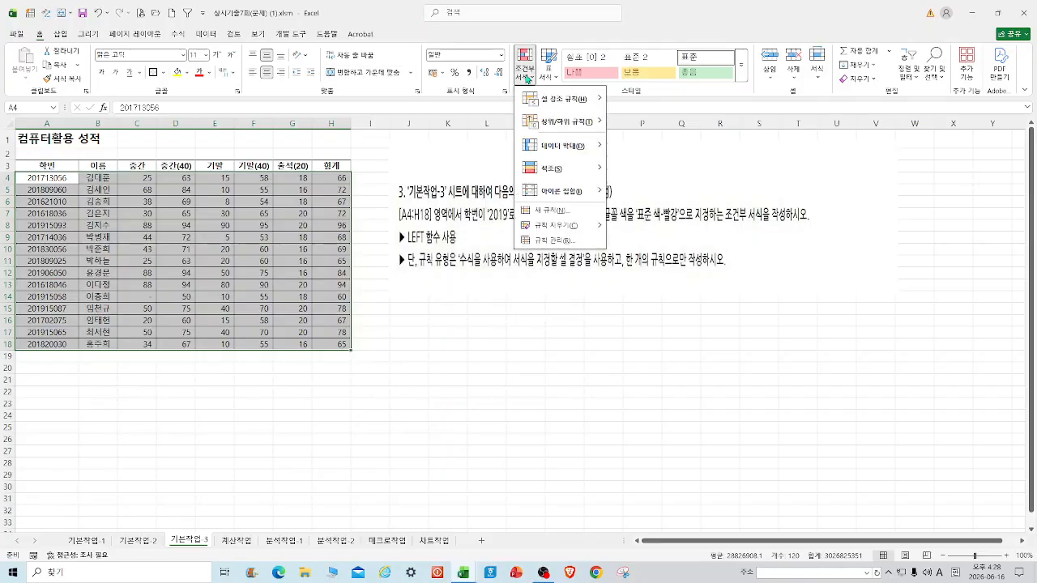
click(567, 212)
click(423, 329)
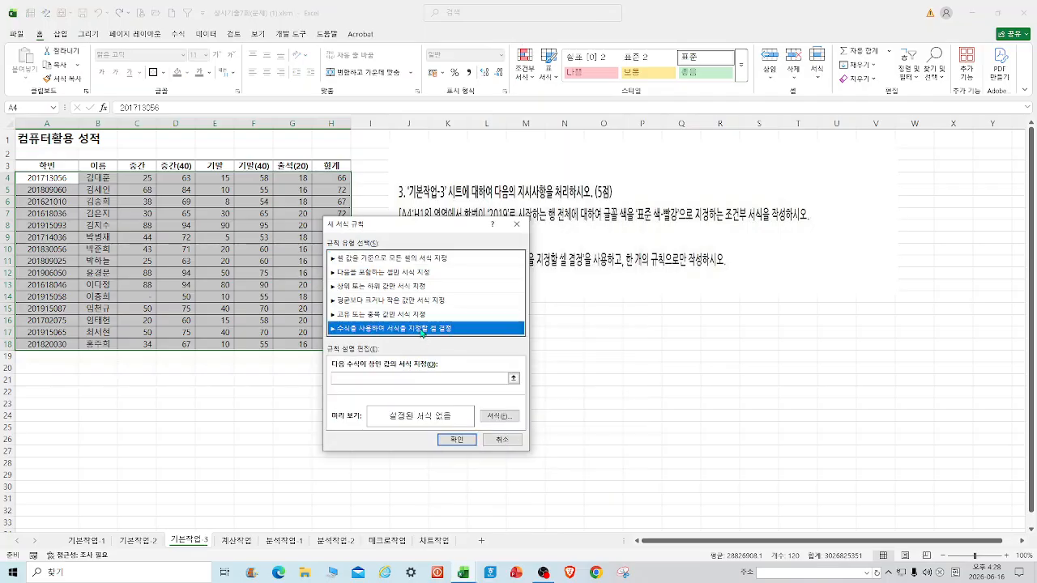
click(364, 378)
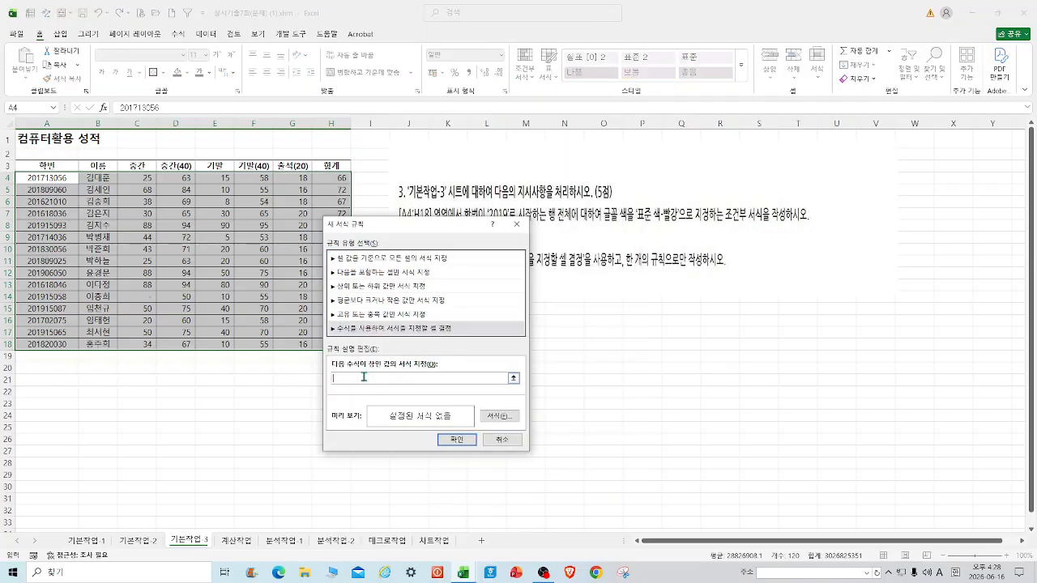
click(50, 178)
key(F4)
key(F4)
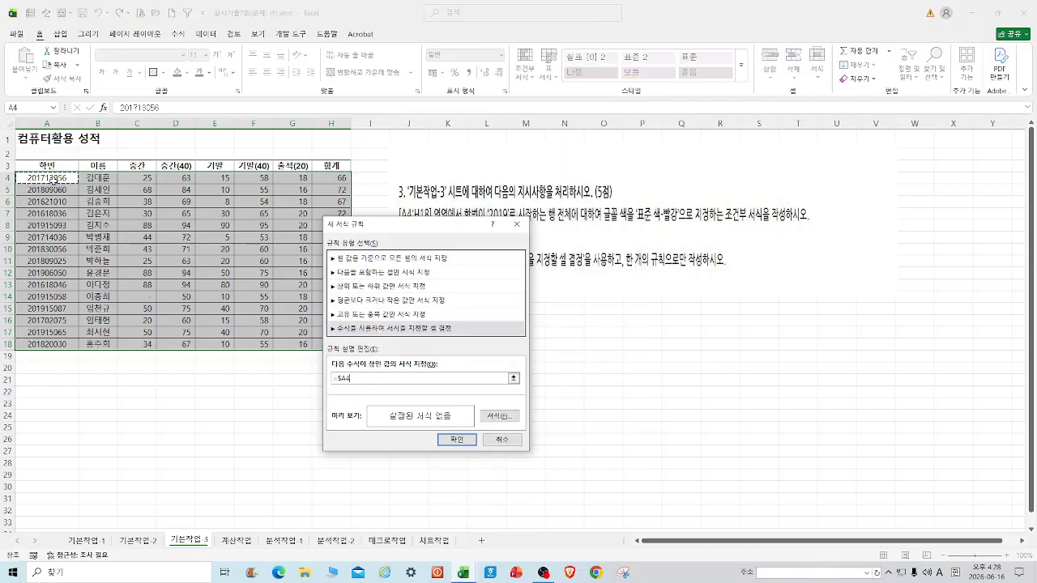
text(=)
text(left()
click(55, 177)
text()=2019)
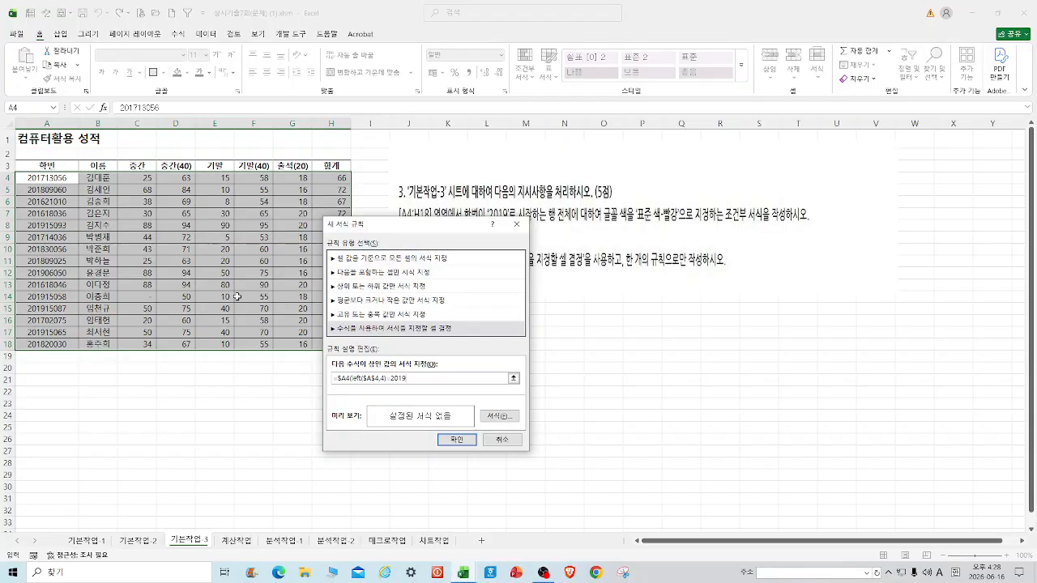
Give the rule a bold red font, fix the parenthesis error in the formula, and confirm it.
click(502, 416)
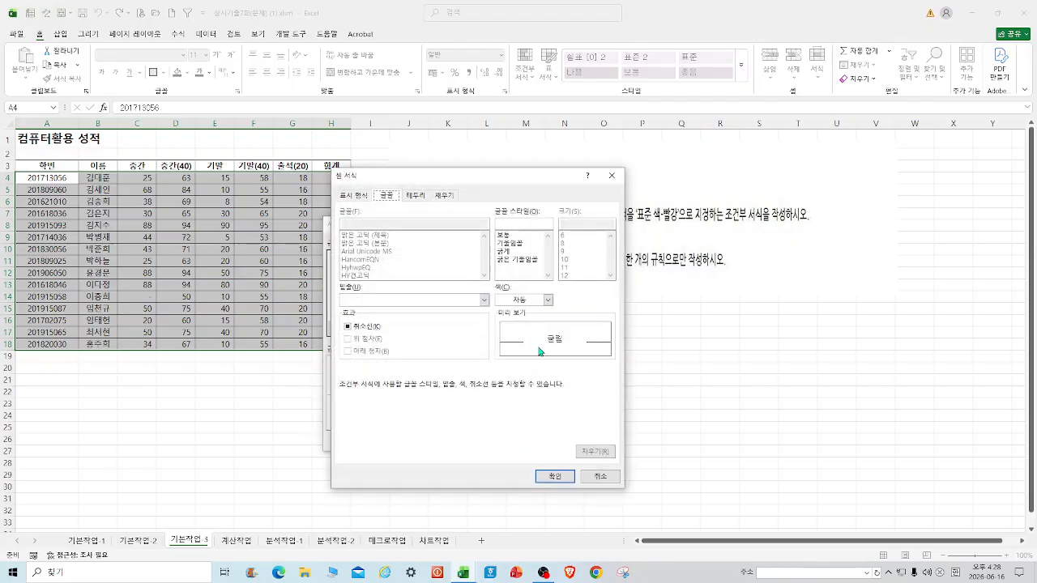
click(521, 252)
click(549, 301)
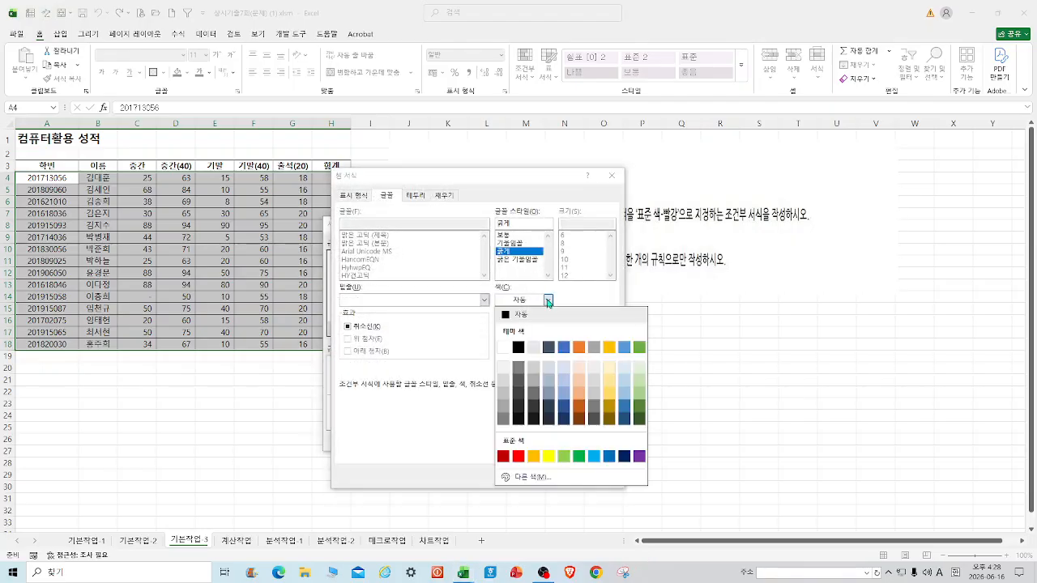
click(523, 459)
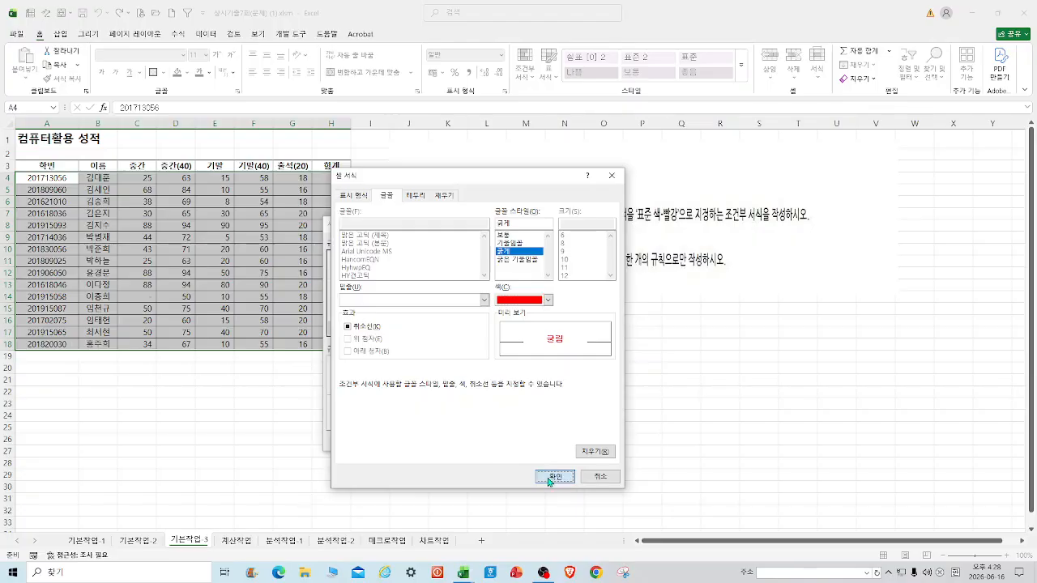
click(549, 477)
click(468, 443)
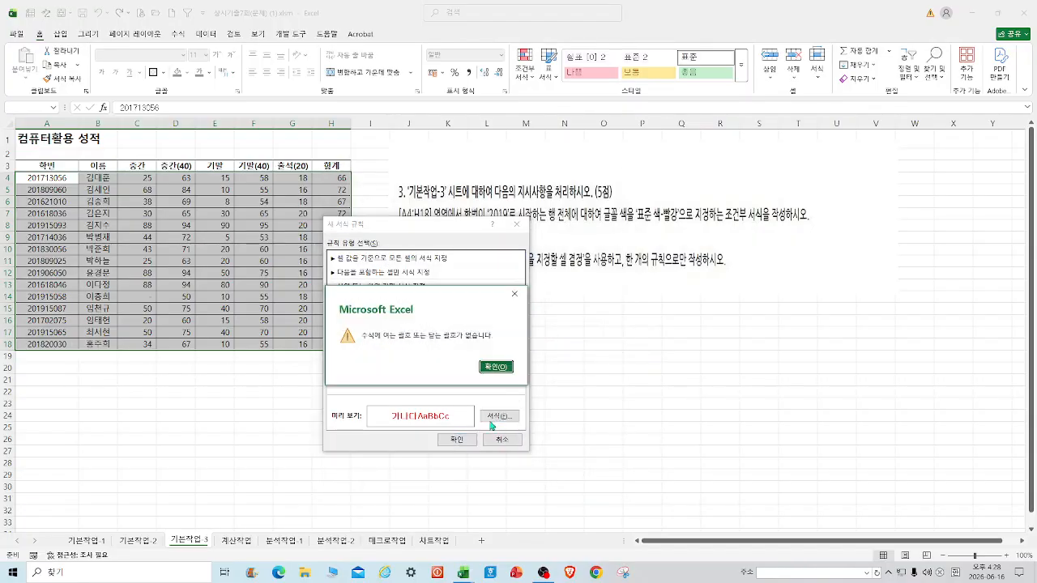
click(496, 366)
click(416, 379)
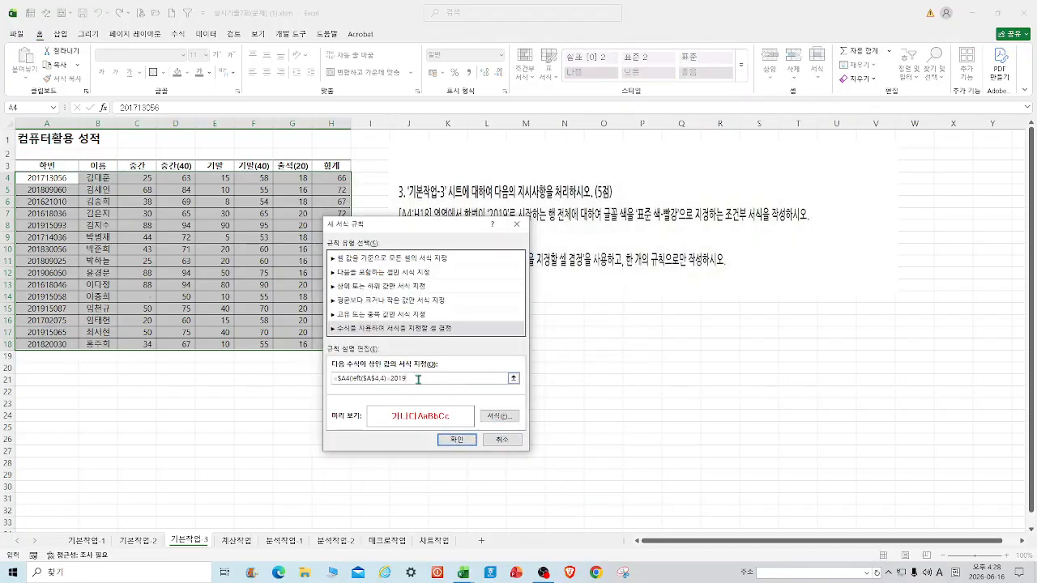
click(456, 440)
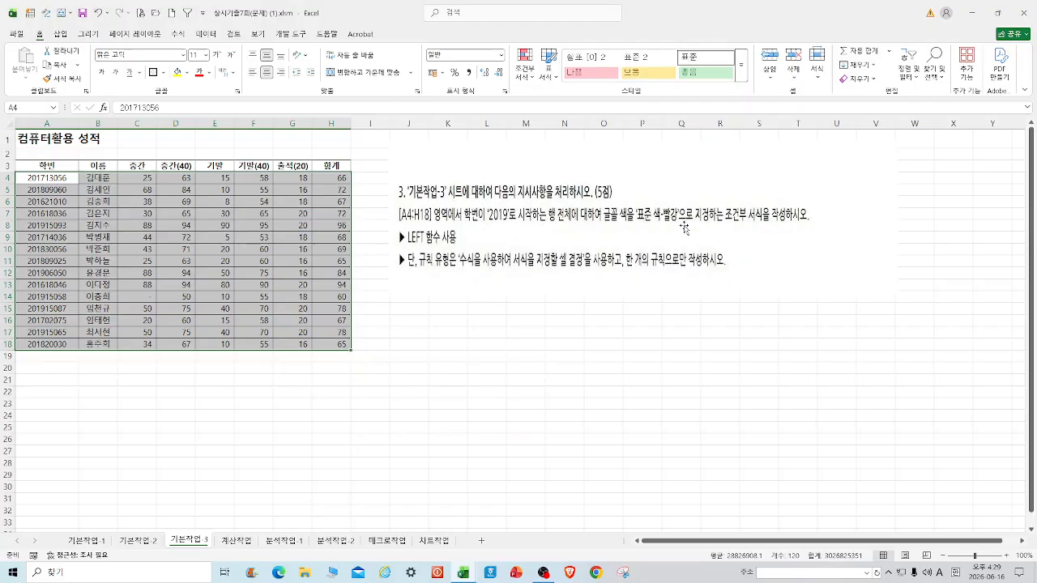
Enter the test formula =LEFT(A4,4) in J19, which returns 2017.
click(427, 356)
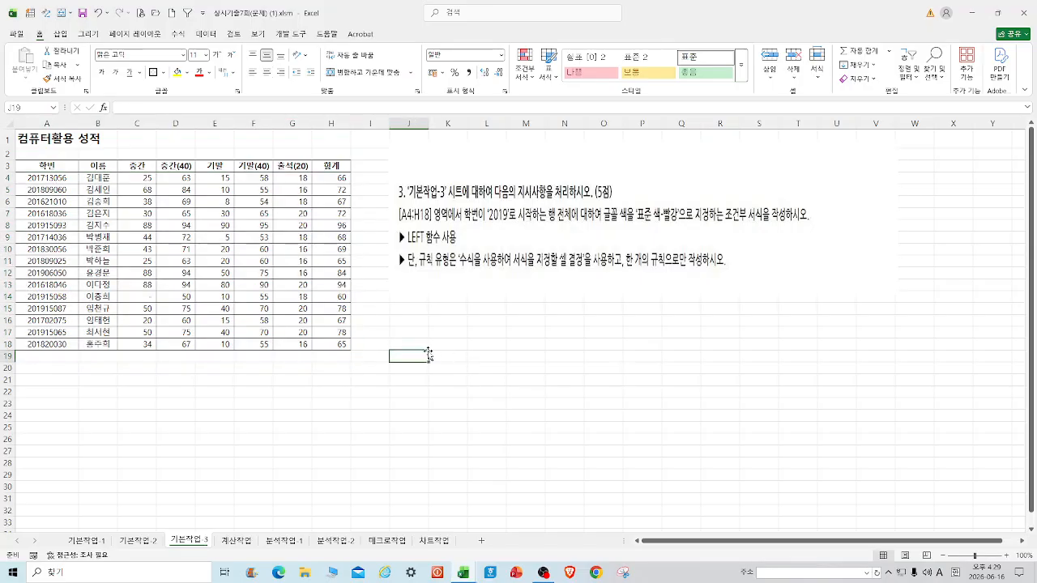
text(=left()
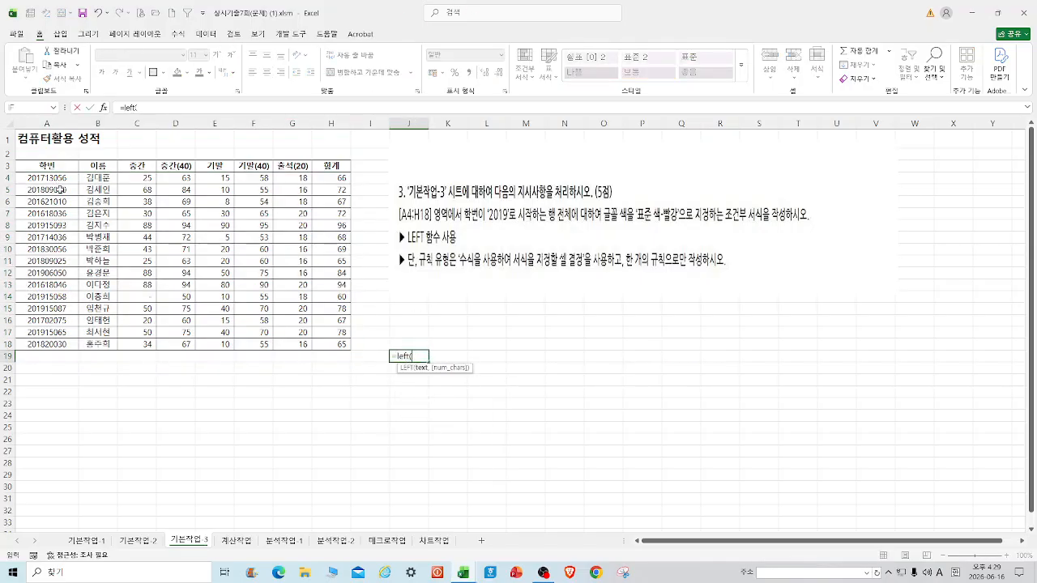
click(68, 176)
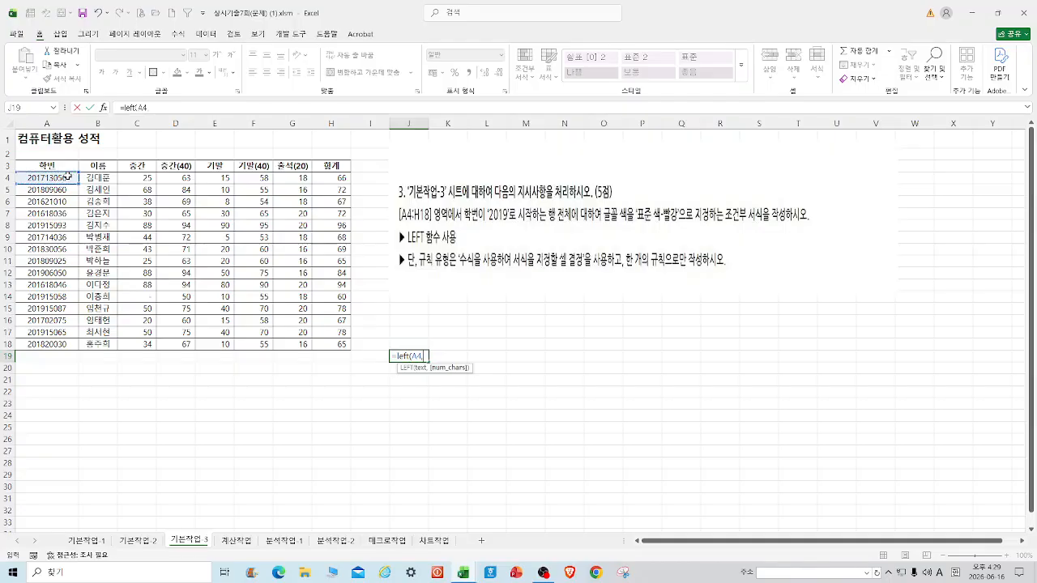
text(,4)
key(Return)
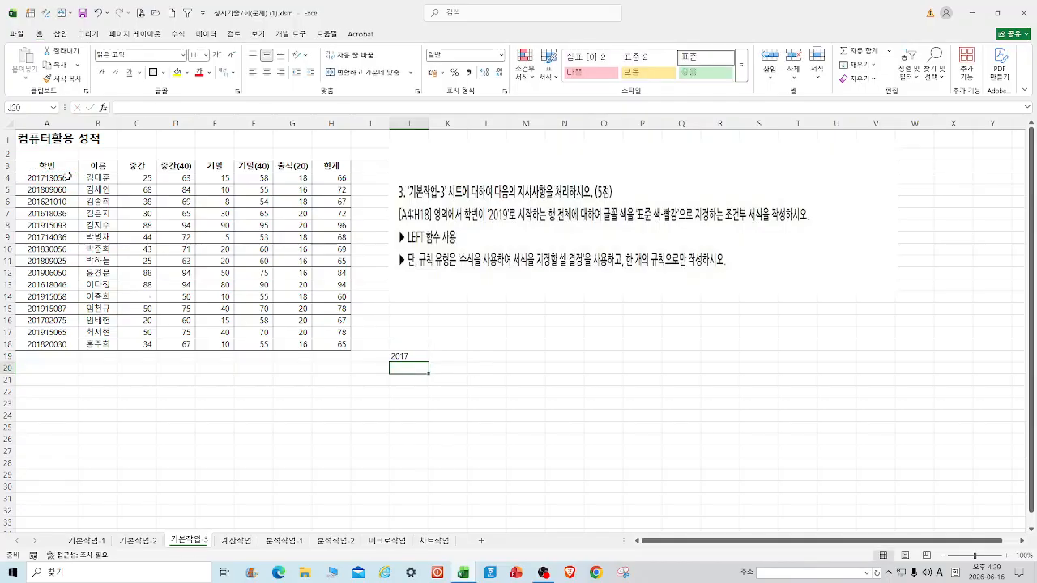
Inspect the J19 formula, cancel the edit, and select the A4:H18 score table.
key(Up)
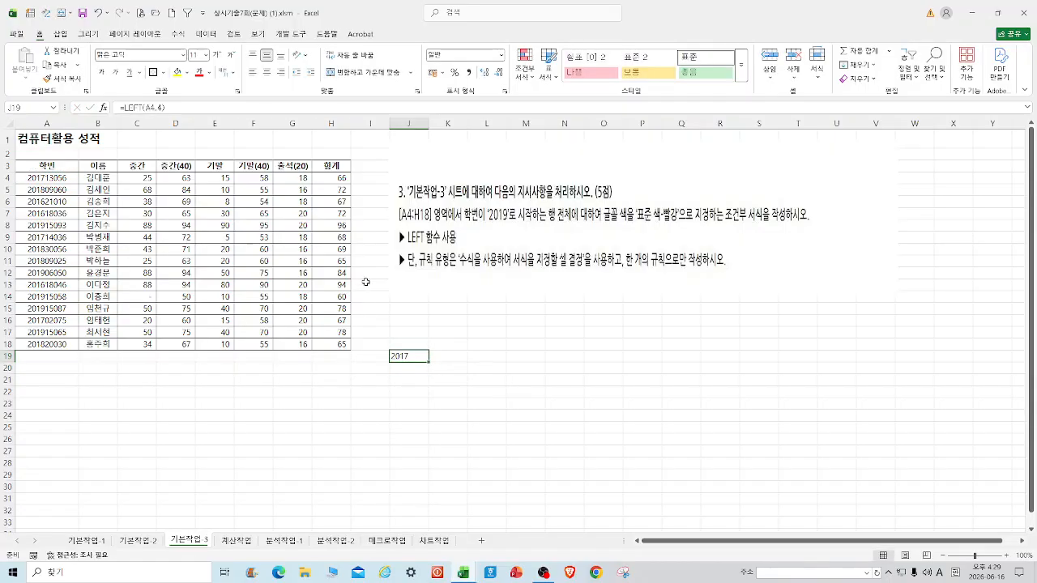
drag(183, 108, 122, 108)
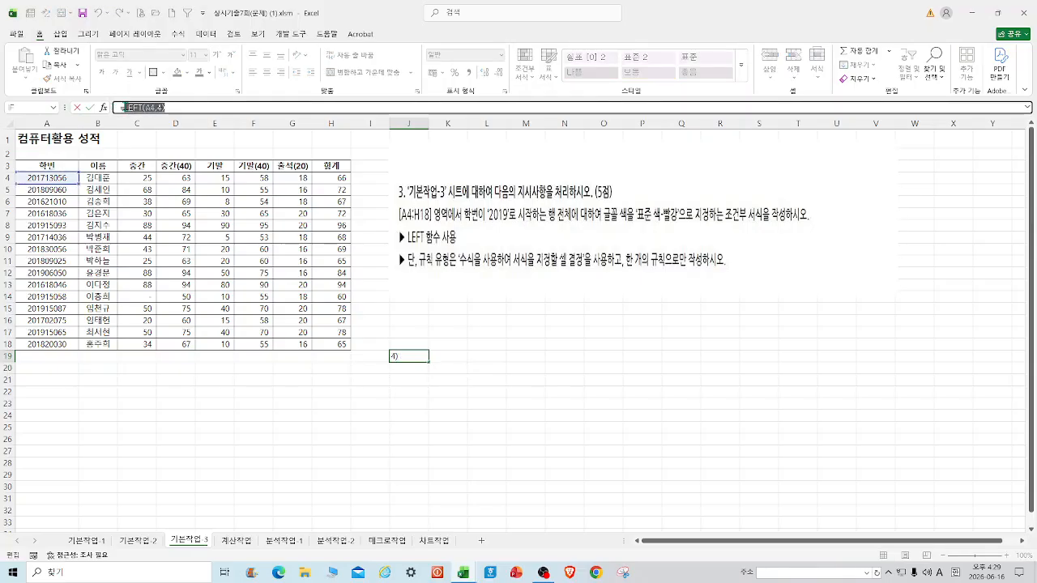
key(BackSpace)
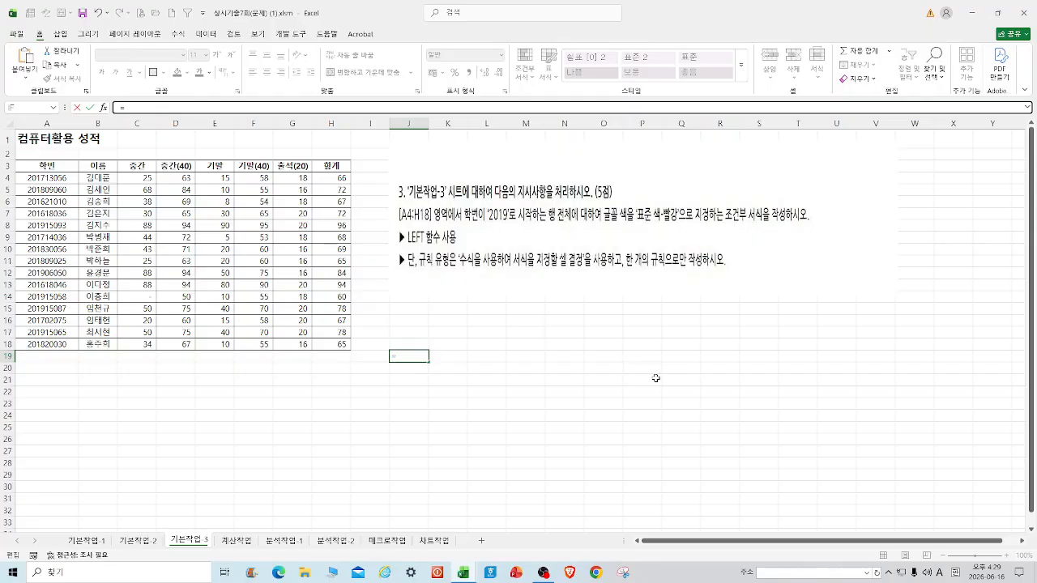
key(Escape)
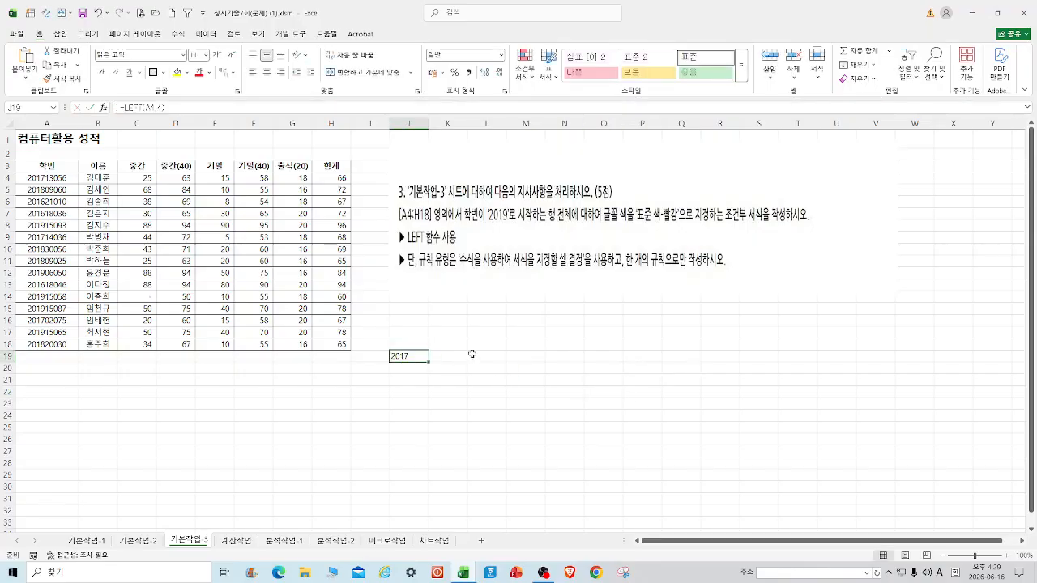
drag(55, 178, 333, 344)
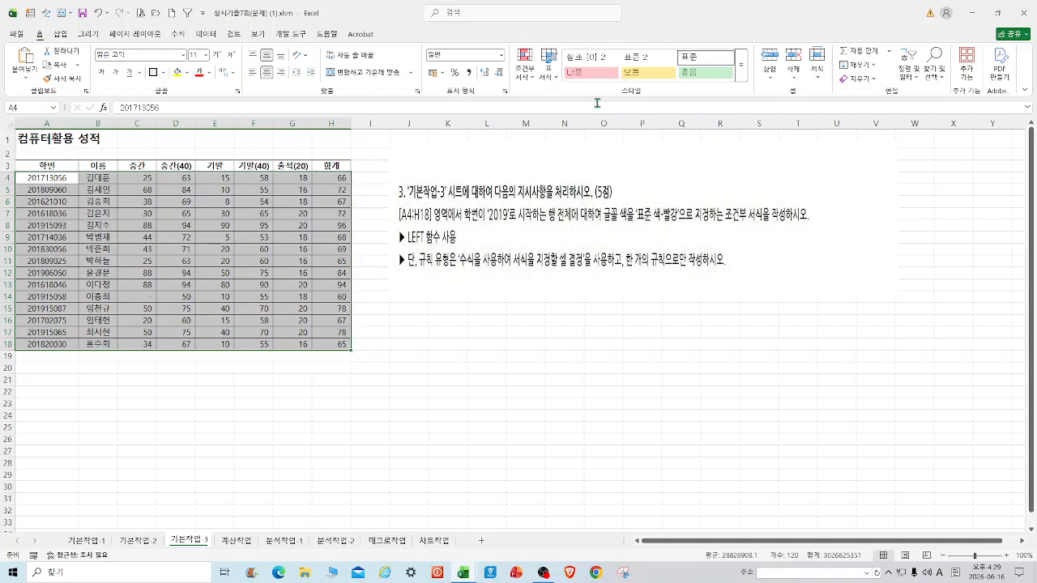
Create a formula-based rule on A4:H18 with a LEFT(A4,4) formula referencing A4.
click(525, 68)
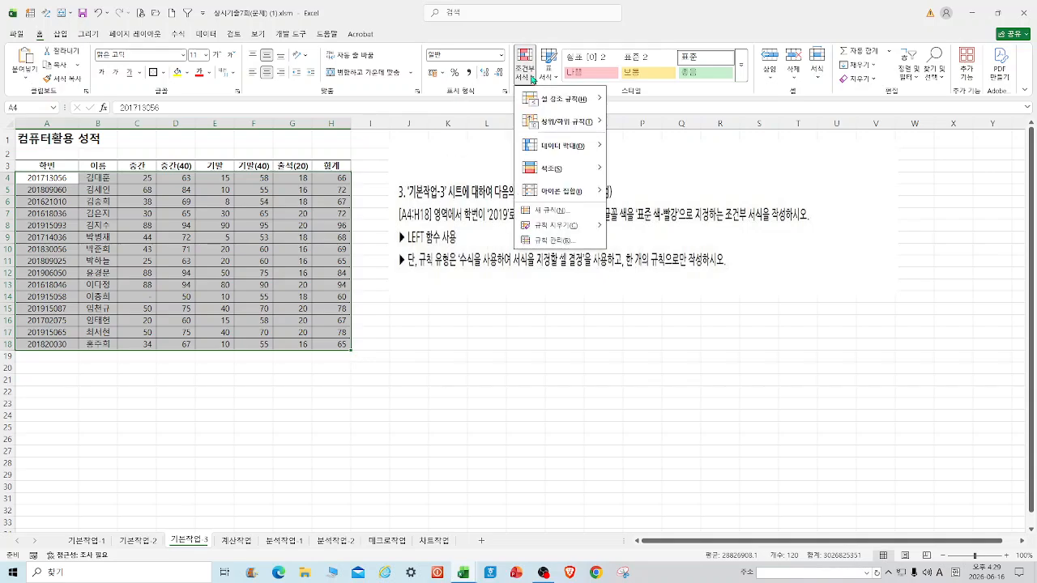
click(558, 214)
click(346, 315)
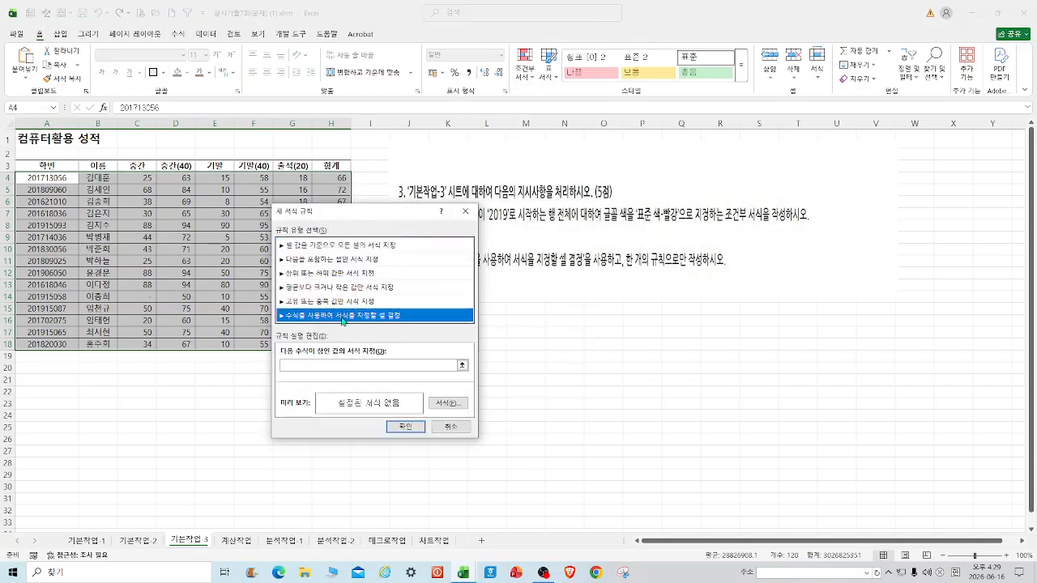
click(335, 366)
click(55, 178)
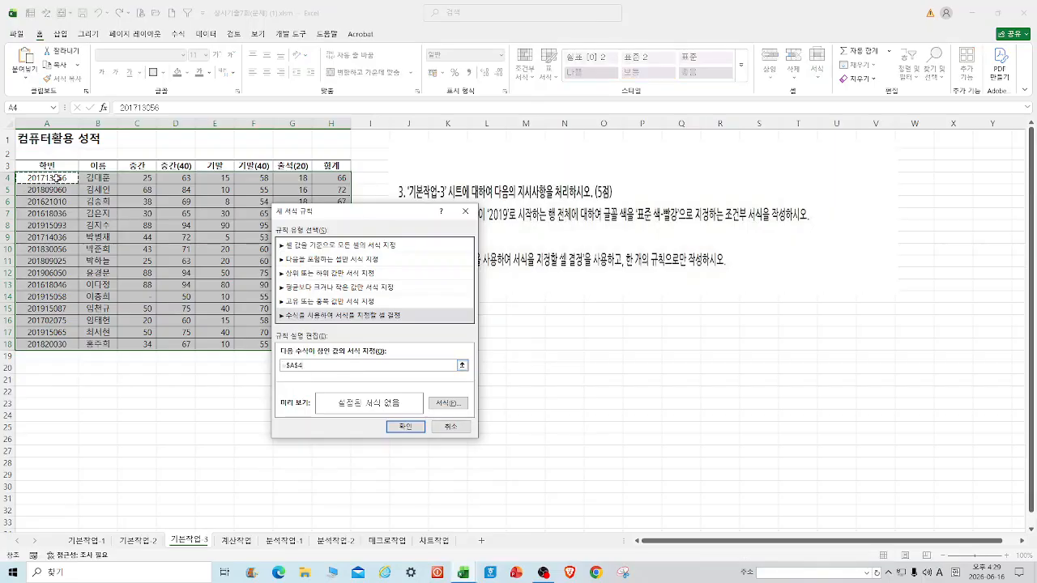
key(F4)
key(F4)
text((LEFT(A4,4)=2019)
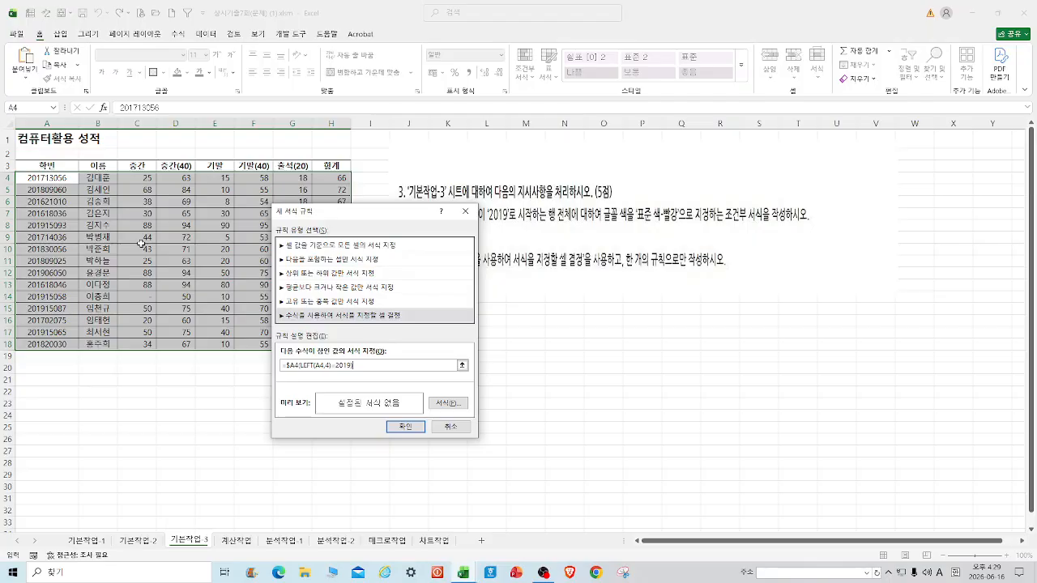
Set the rule's font colour to red and apply it to the table.
click(445, 406)
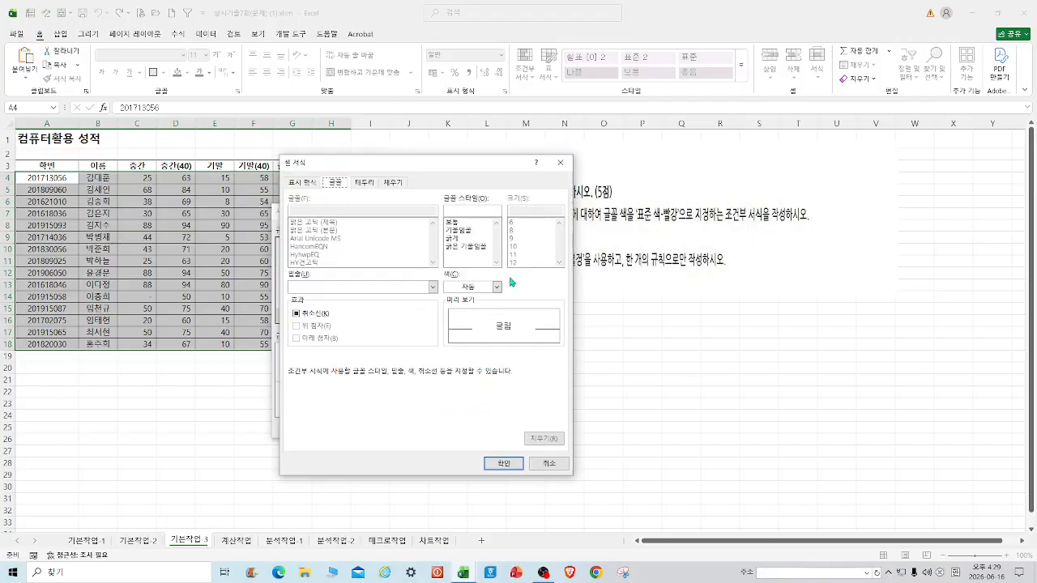
click(498, 288)
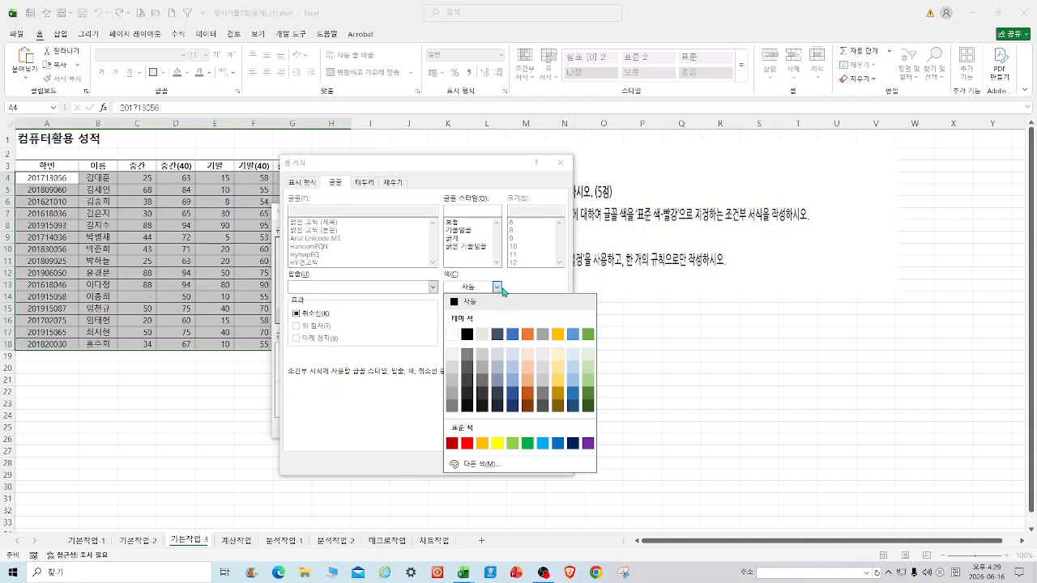
click(468, 443)
click(503, 464)
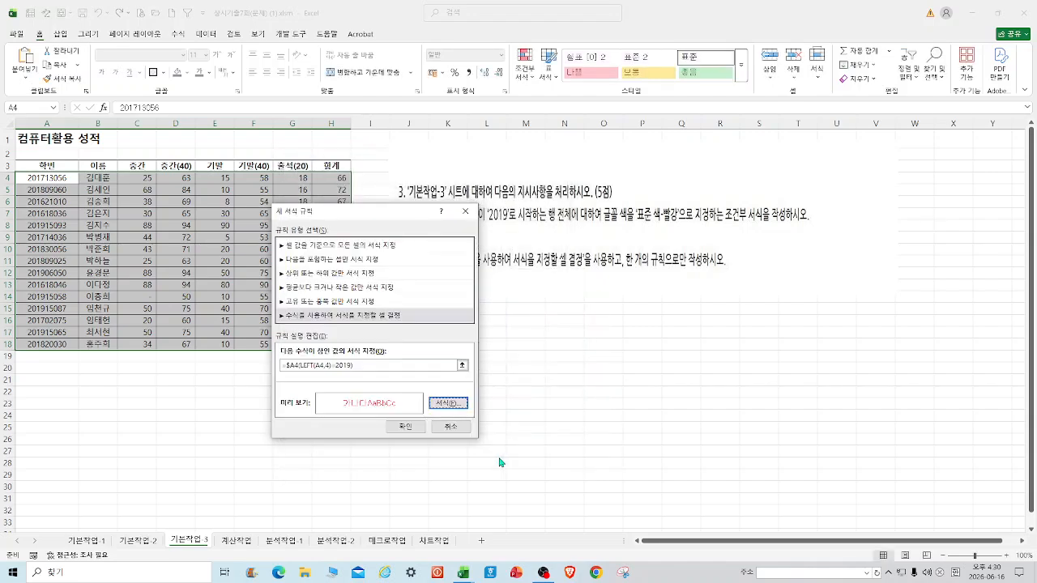
click(405, 427)
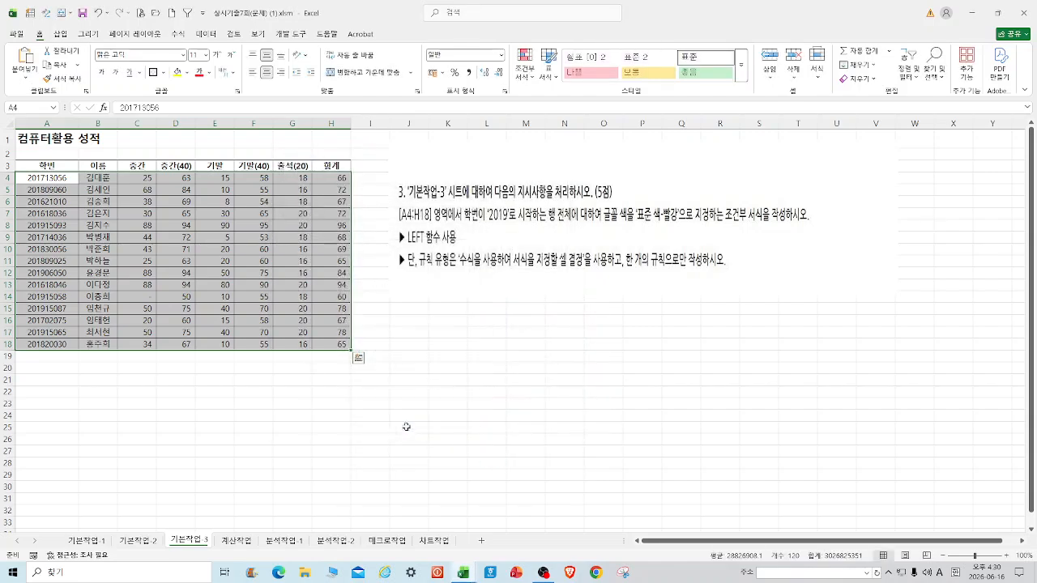
click(439, 372)
click(466, 575)
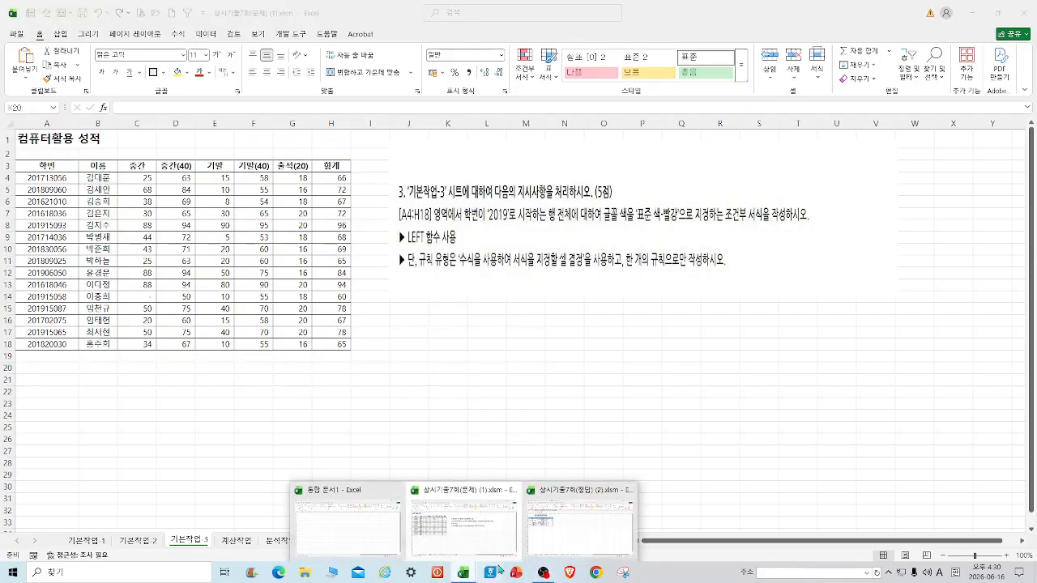
click(557, 536)
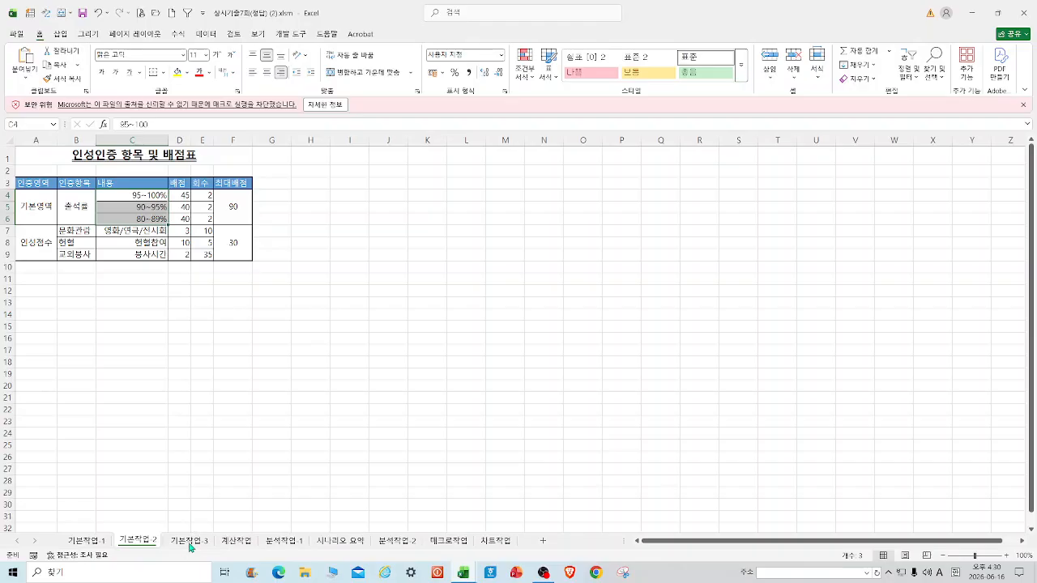
click(190, 543)
drag(22, 175, 340, 344)
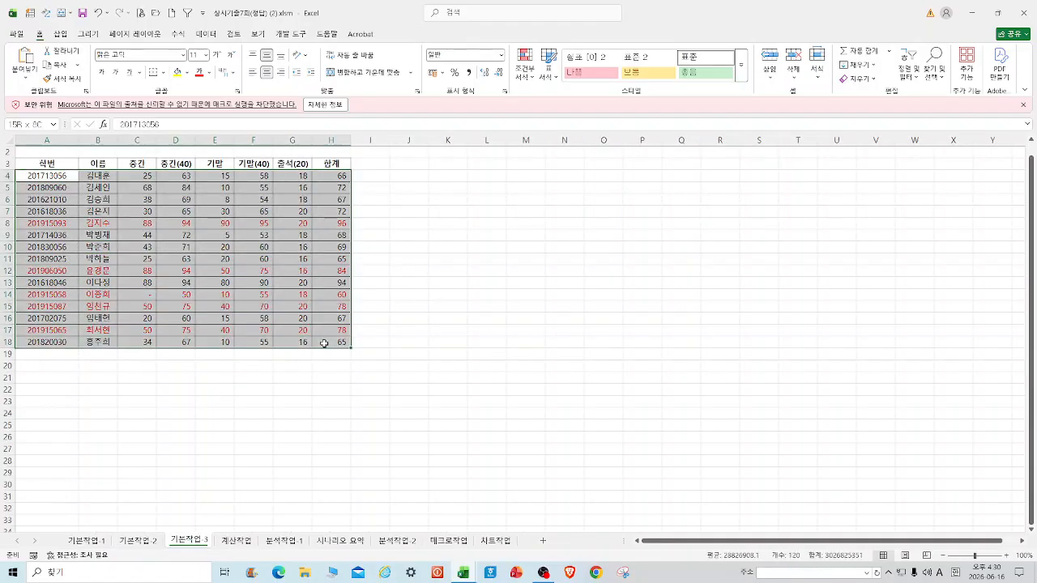
click(527, 74)
click(564, 241)
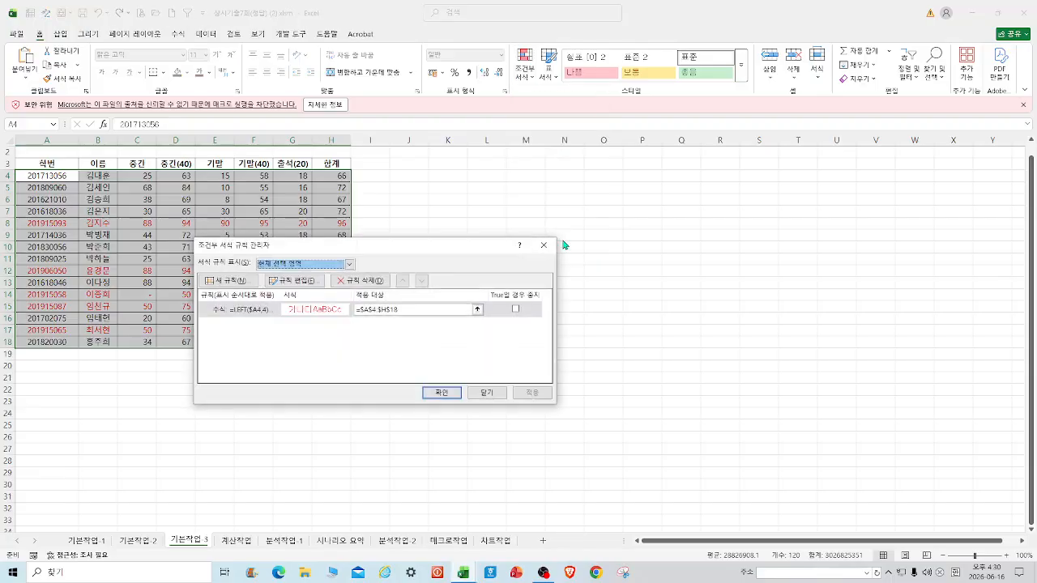
double_click(244, 314)
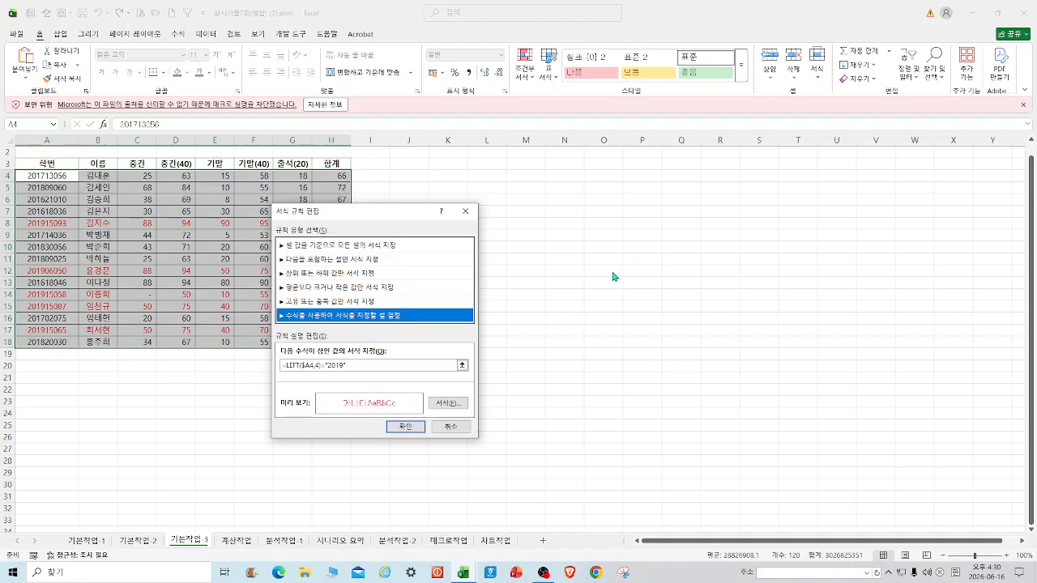
click(466, 211)
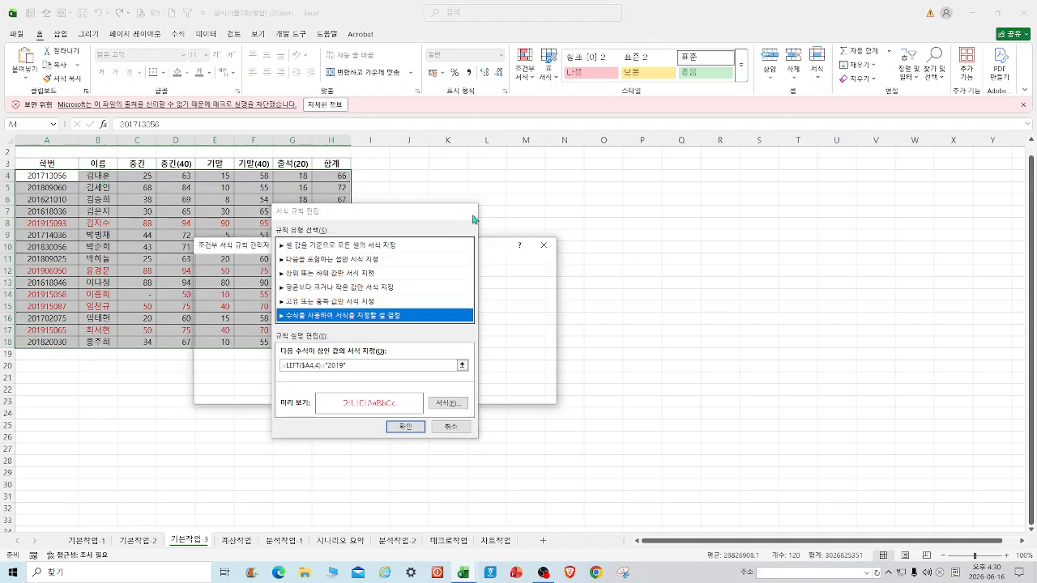
click(544, 245)
click(972, 15)
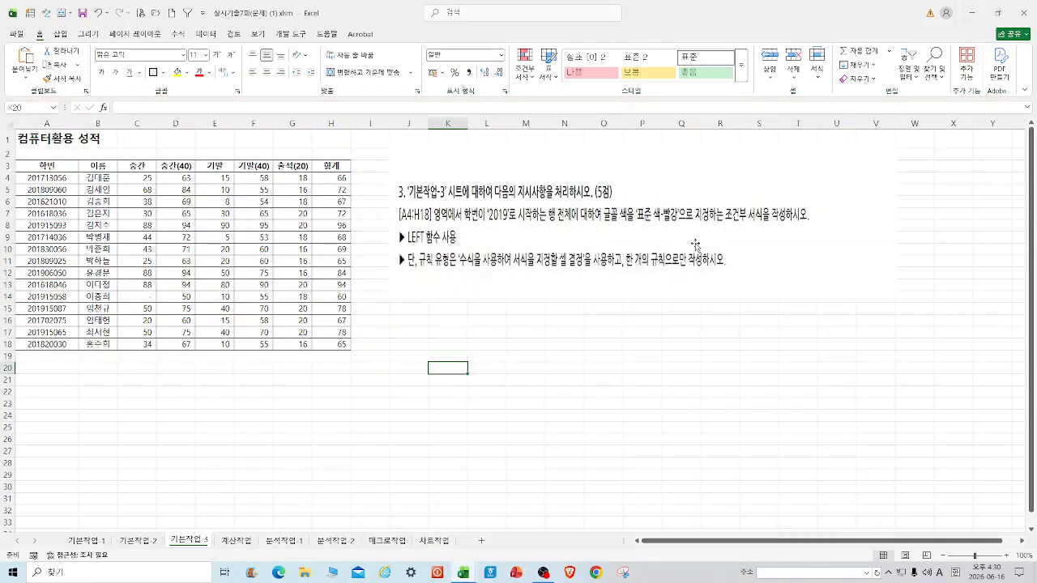
Select A4:H18 and enter the formula rule =LEFT($A4,4)="2019".
drag(24, 177, 328, 346)
click(530, 79)
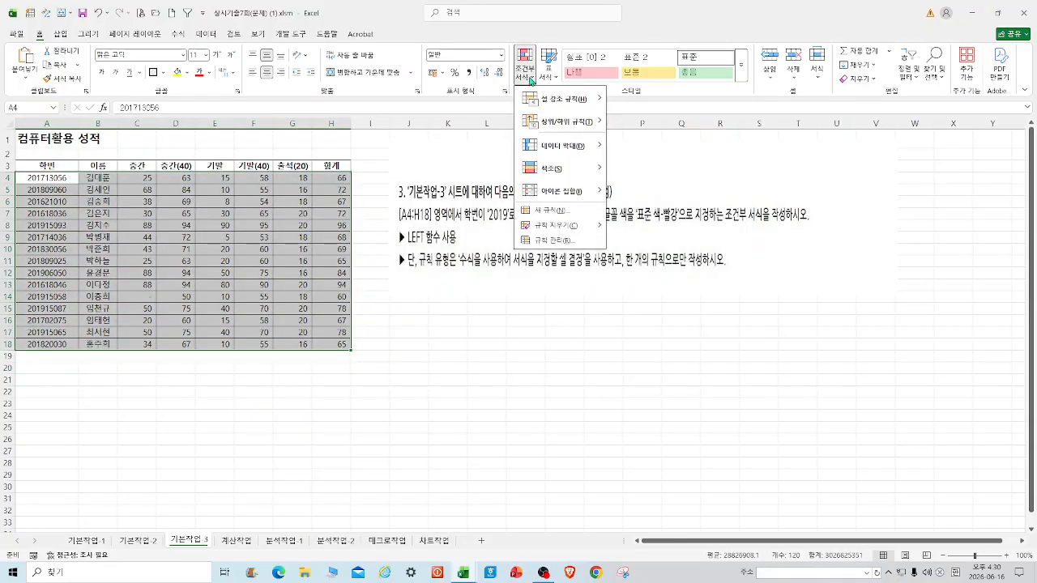
click(567, 213)
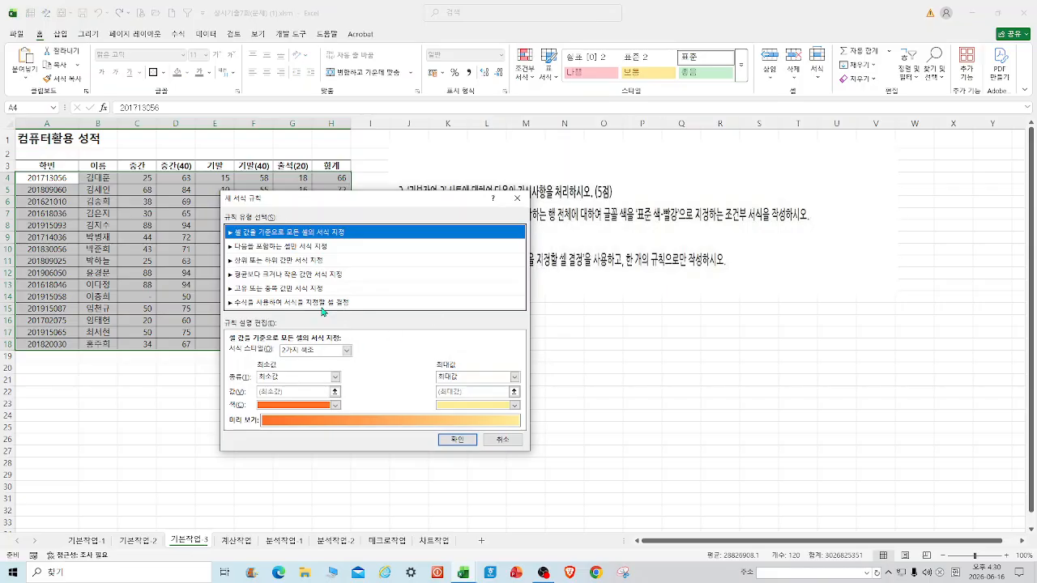
click(321, 306)
click(264, 351)
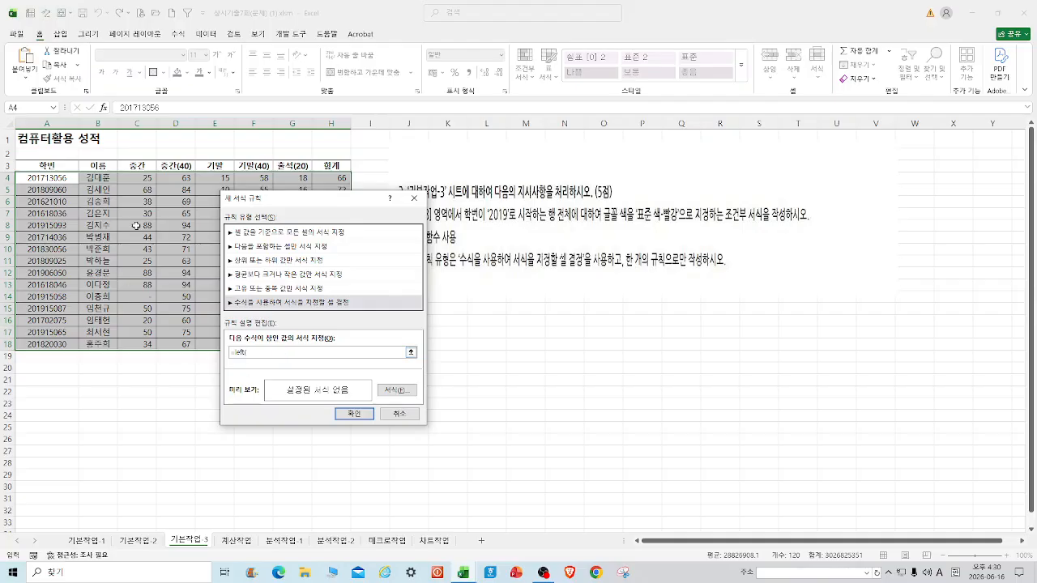
click(51, 178)
key(F4)
key(F4)
key(F4)
text(,4)="2019)
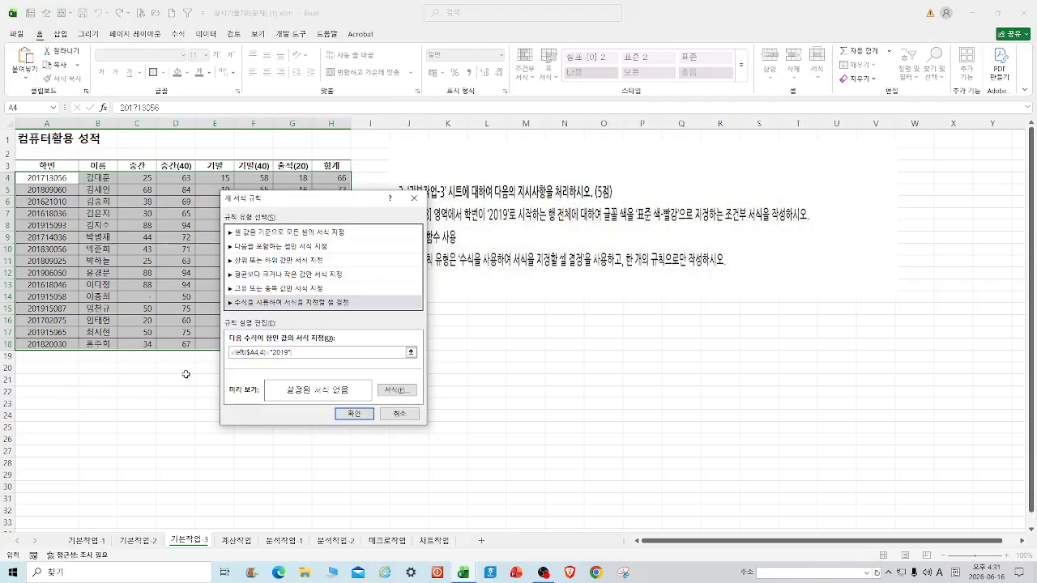
Give the rule a red font, apply it so 2019 rows turn red, and deselect.
click(396, 389)
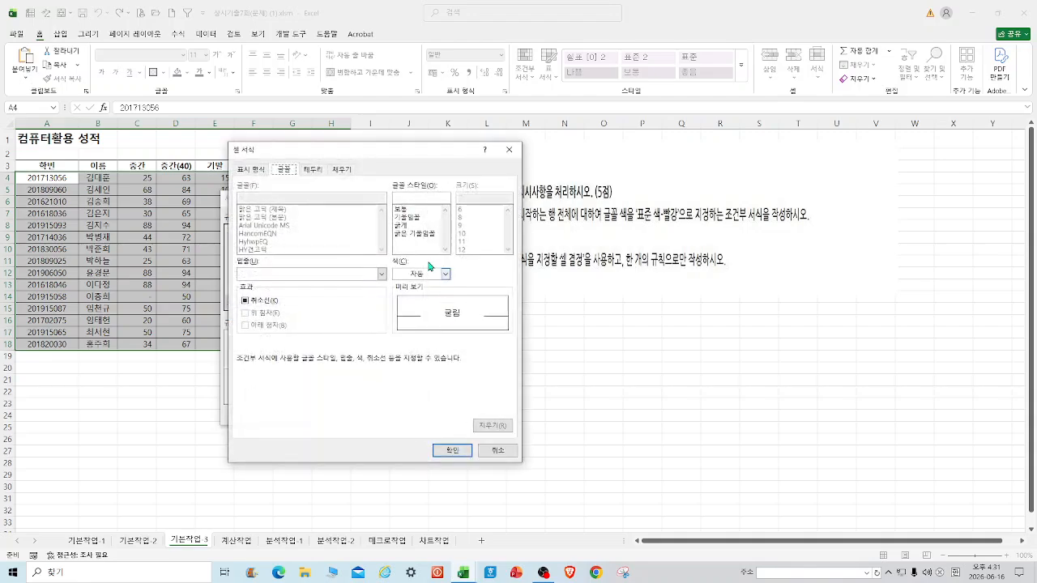
click(445, 275)
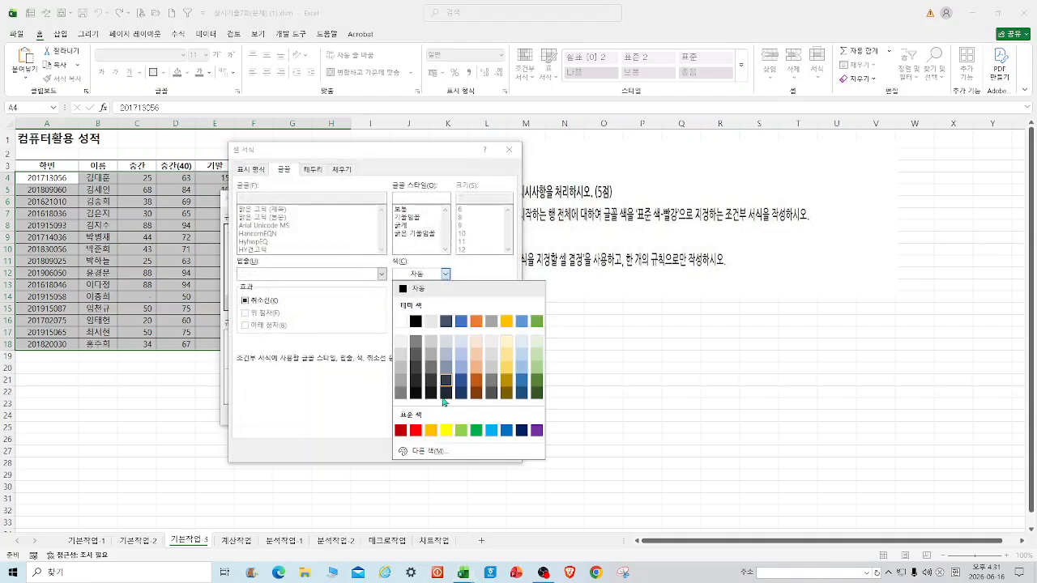
click(416, 431)
click(451, 447)
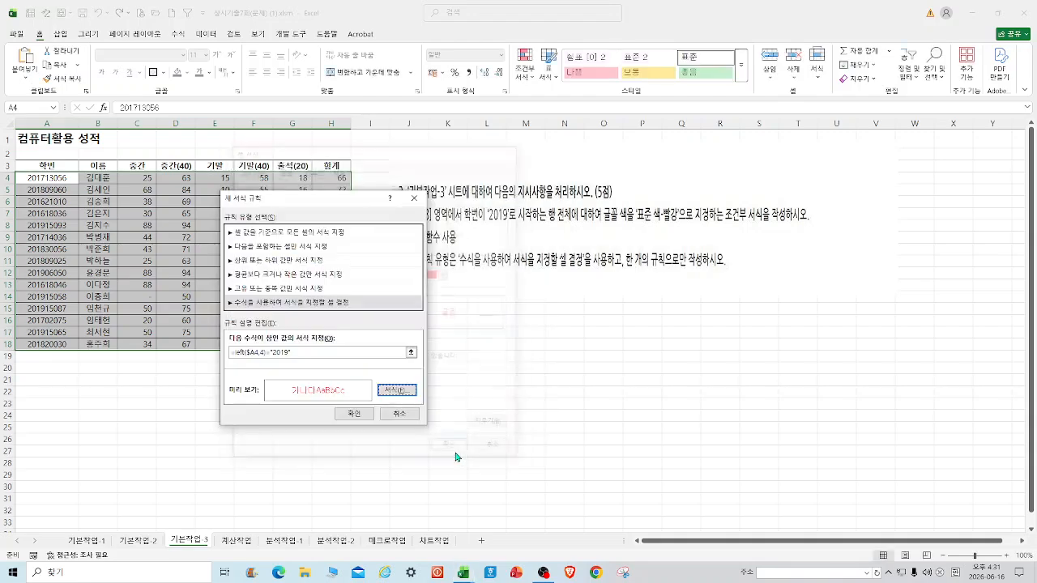
click(350, 415)
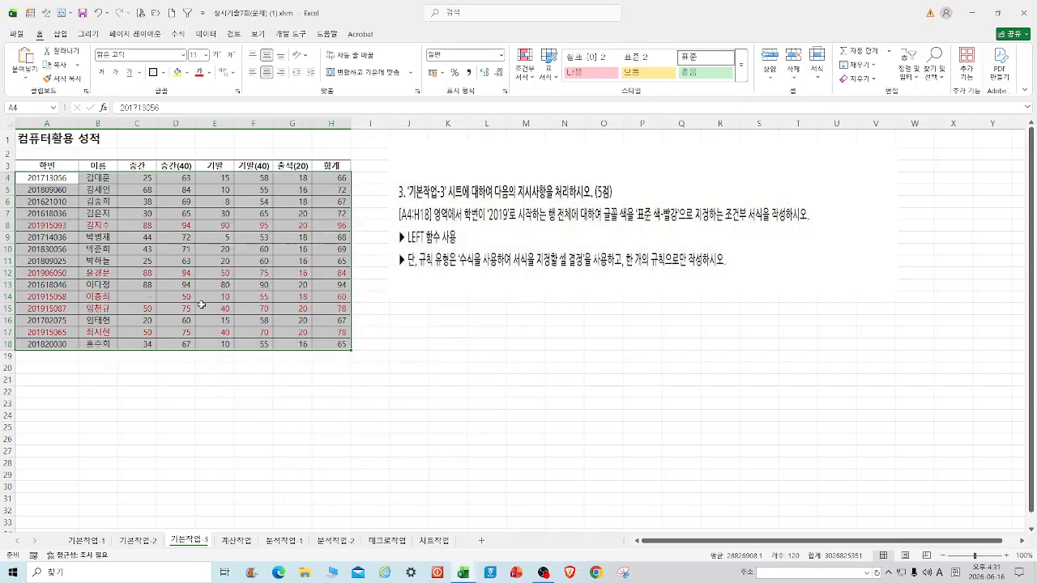
click(613, 396)
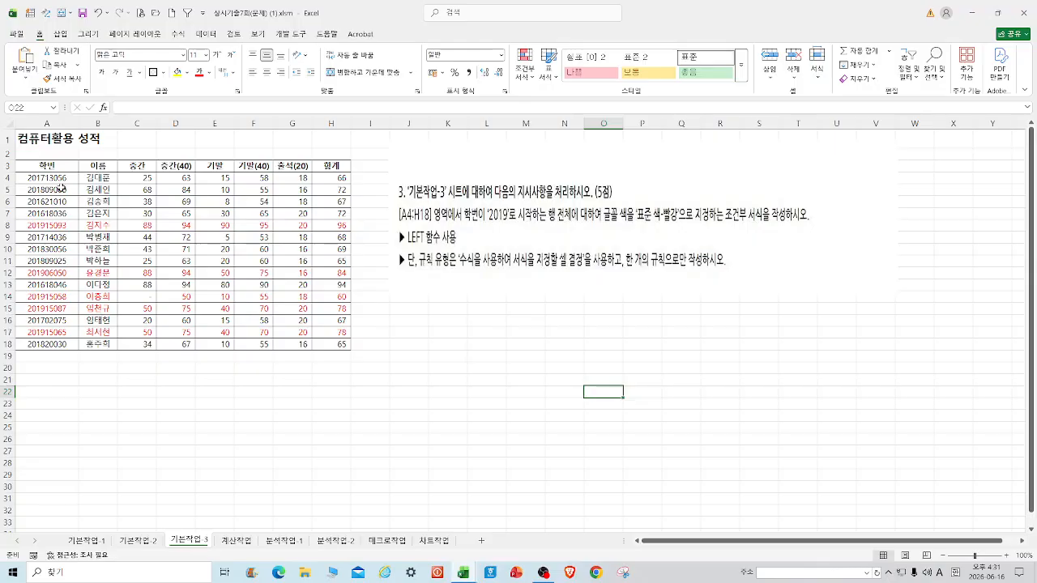
List the rules on A4:H18 in the Rules Manager and tick Stop If True on rules two to four.
drag(32, 178, 318, 344)
click(525, 67)
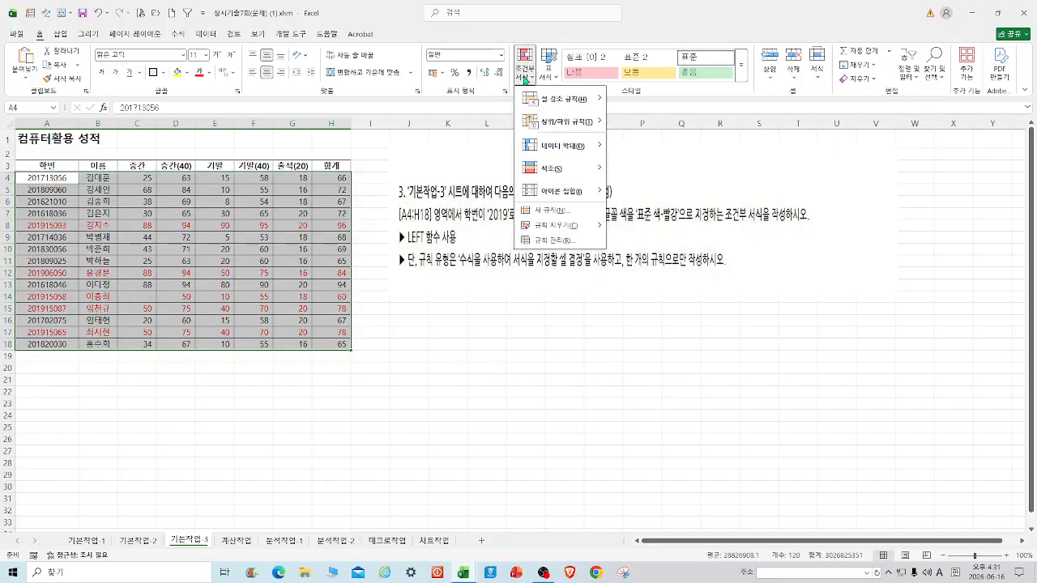
click(553, 241)
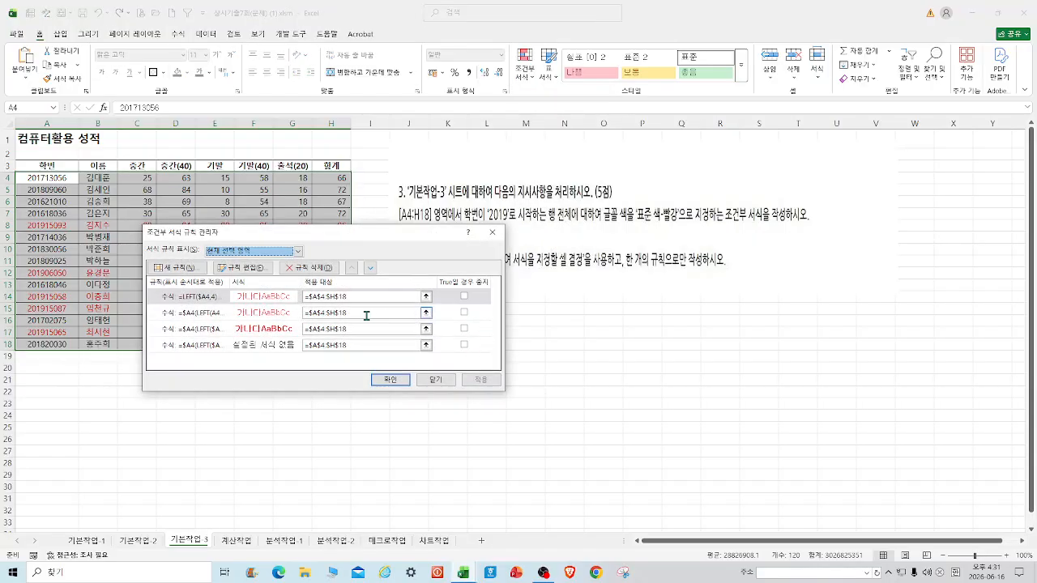
click(463, 313)
click(466, 329)
click(466, 329)
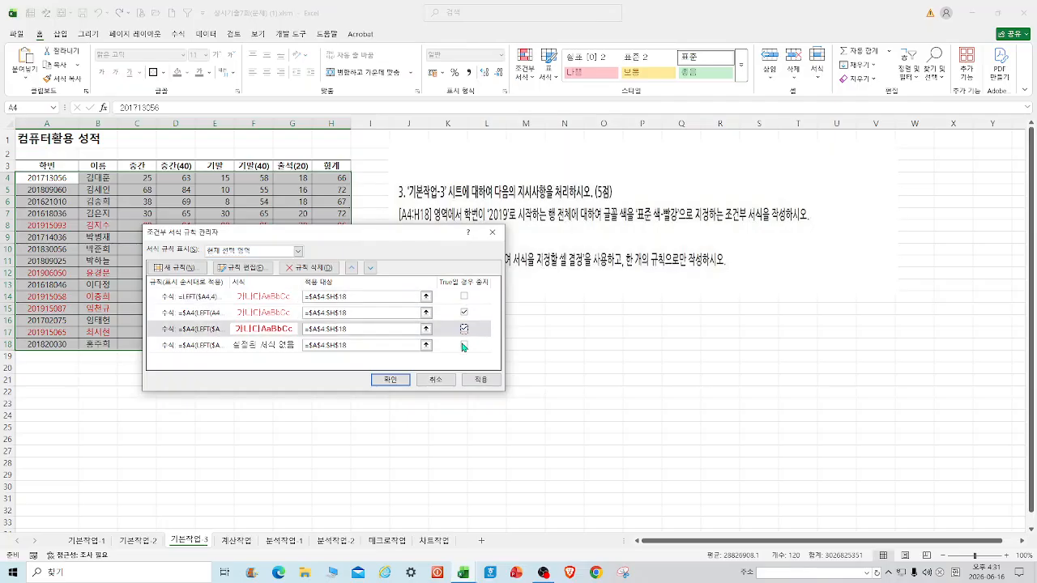
click(464, 345)
click(464, 345)
Delete the three extra rules, keeping only =LEFT($A4,4)="2019", and close the Rules Manager.
click(324, 268)
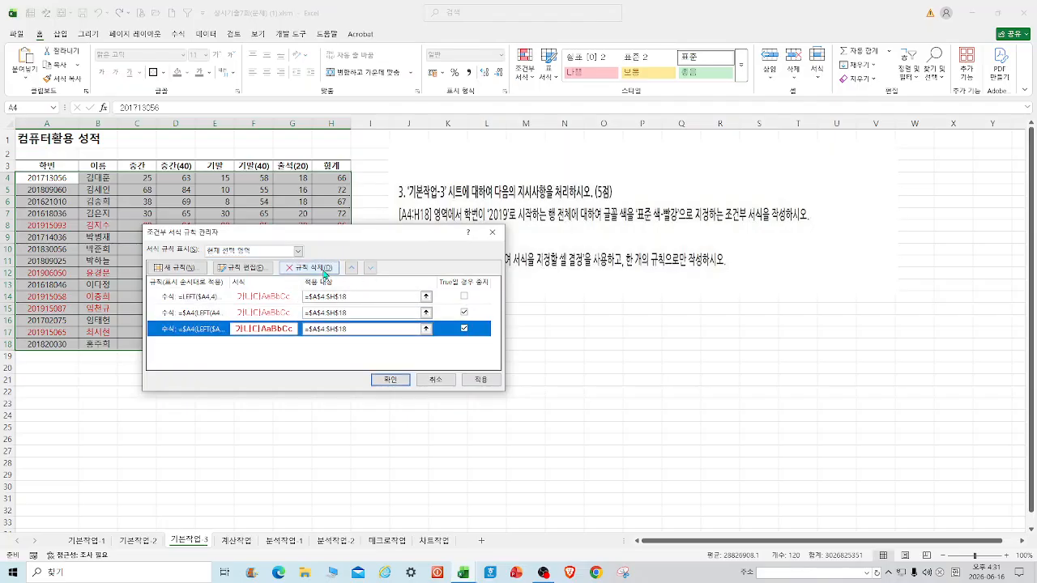
click(324, 271)
click(324, 270)
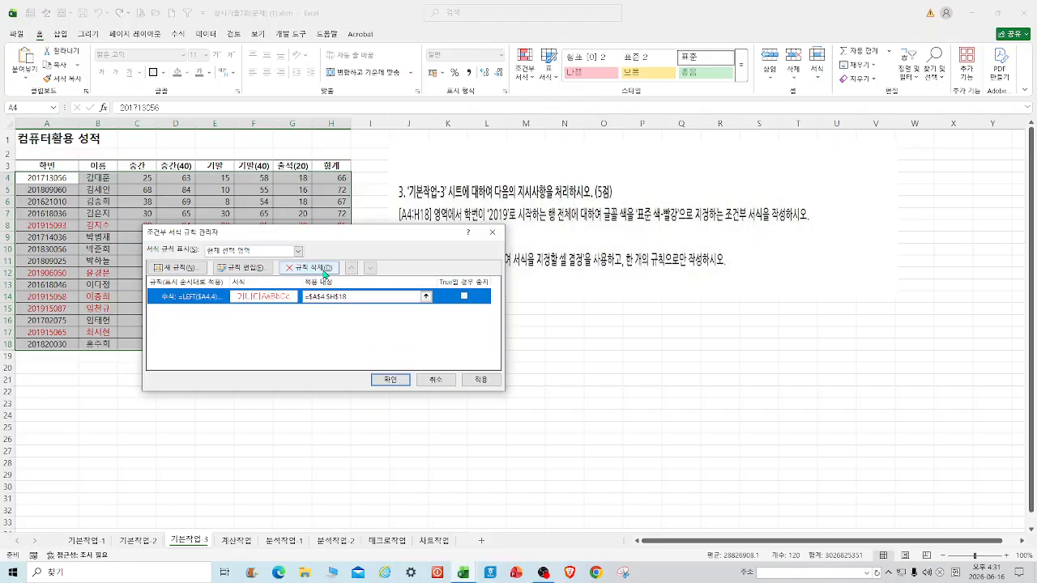
double_click(212, 298)
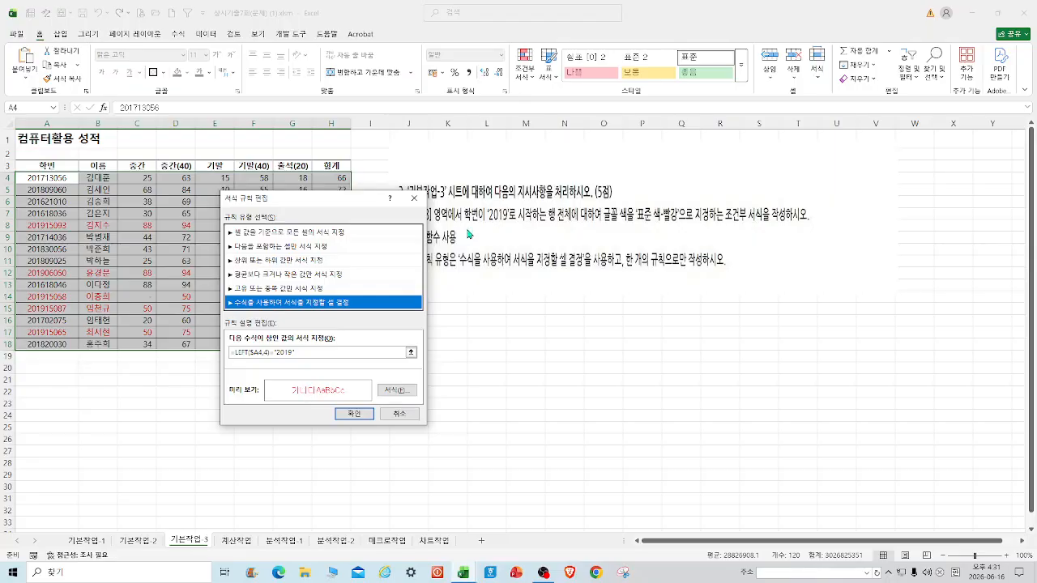
click(414, 202)
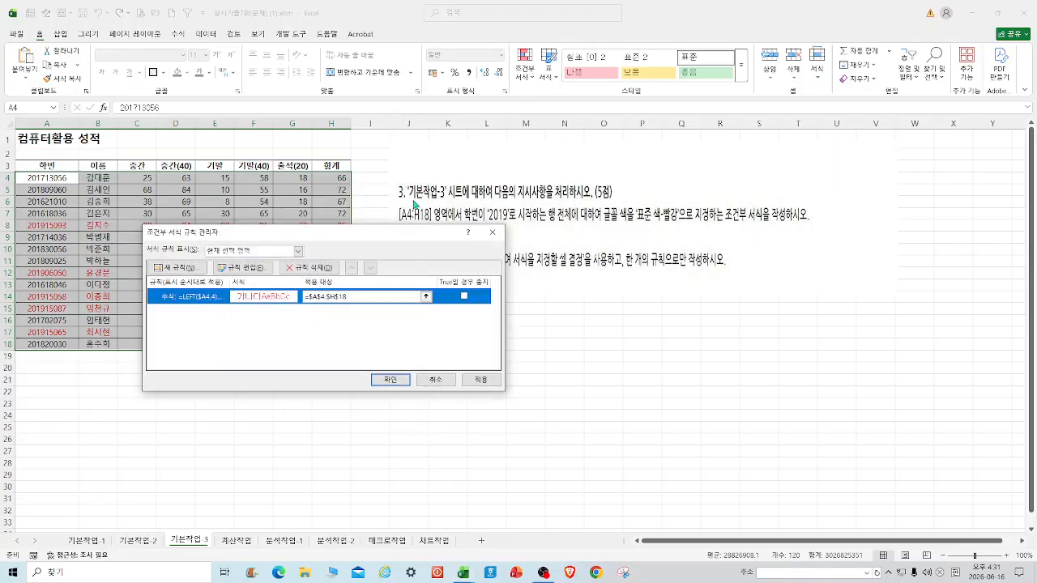
click(495, 237)
click(496, 381)
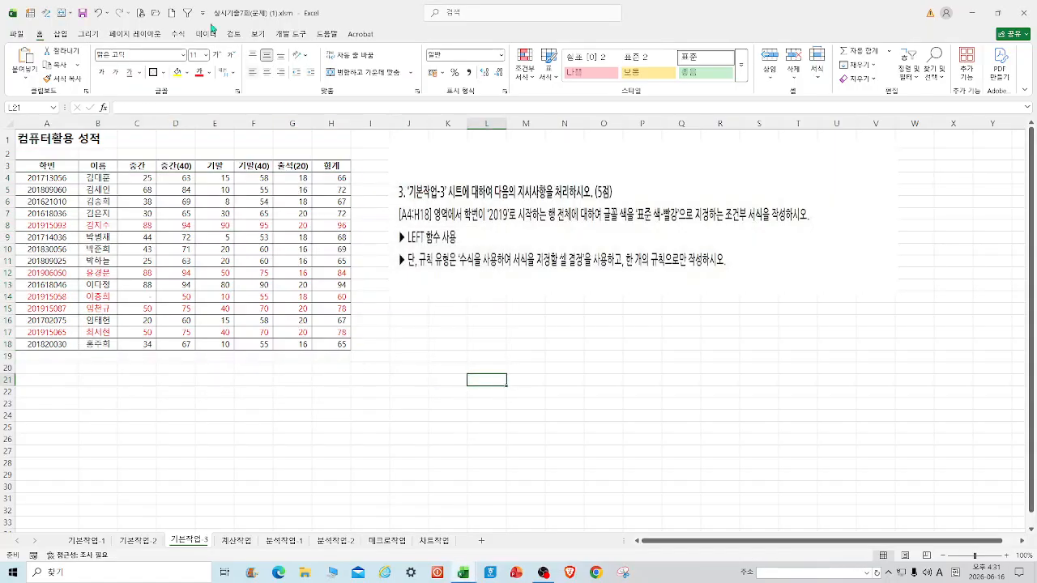
Save the workbook and sort the 분석작업-1 burger table ascending by 구분.
click(83, 14)
click(286, 540)
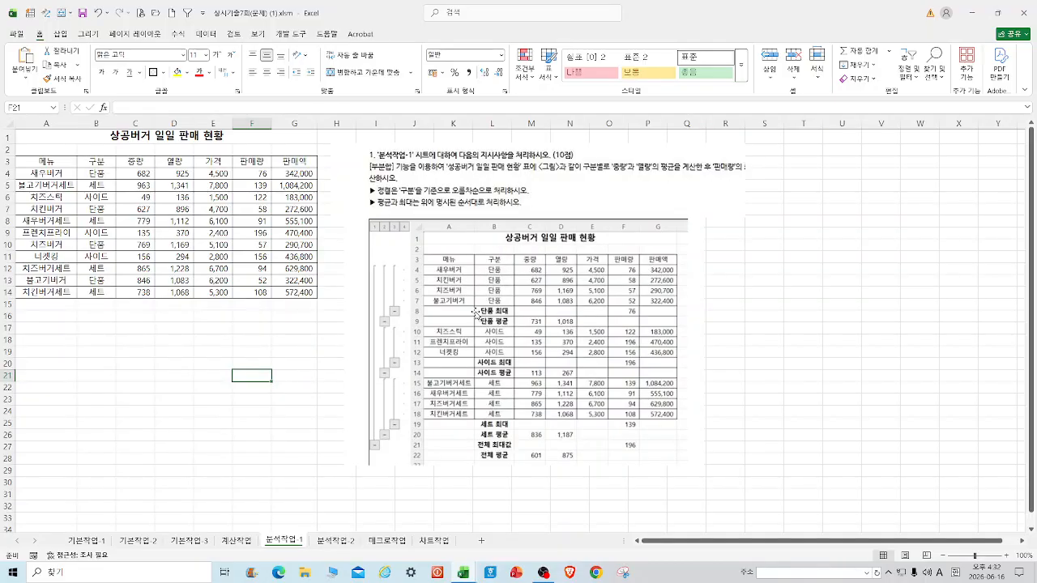
click(94, 163)
click(205, 34)
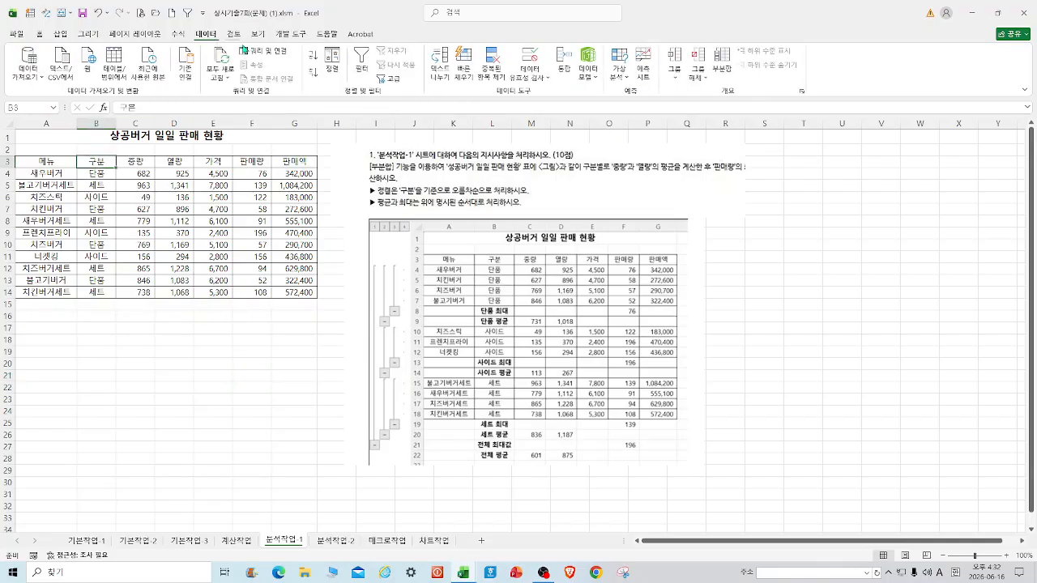
click(314, 57)
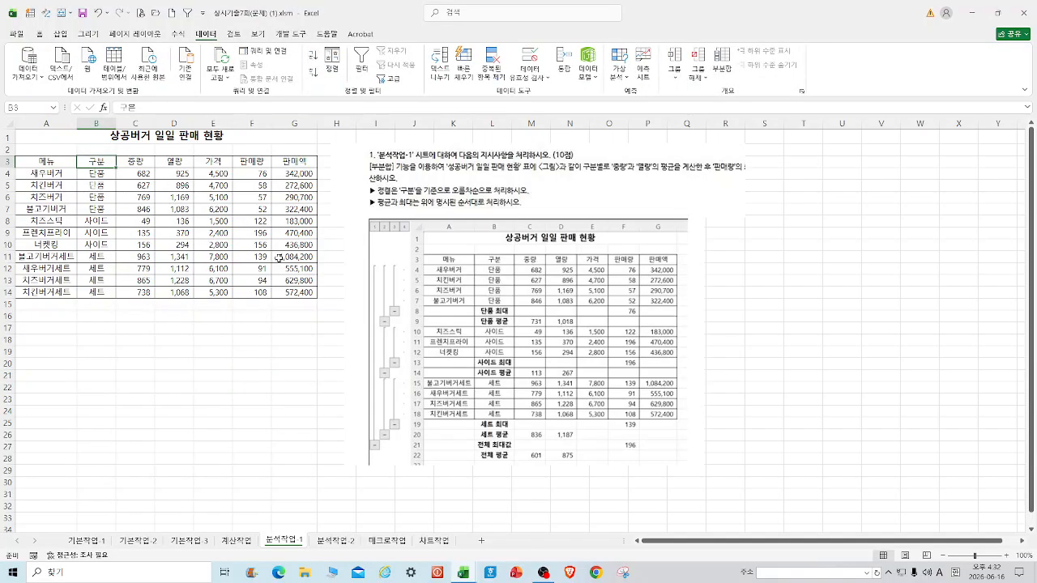
Add subtotals grouped by 구분 that average only the 중량 column.
click(721, 60)
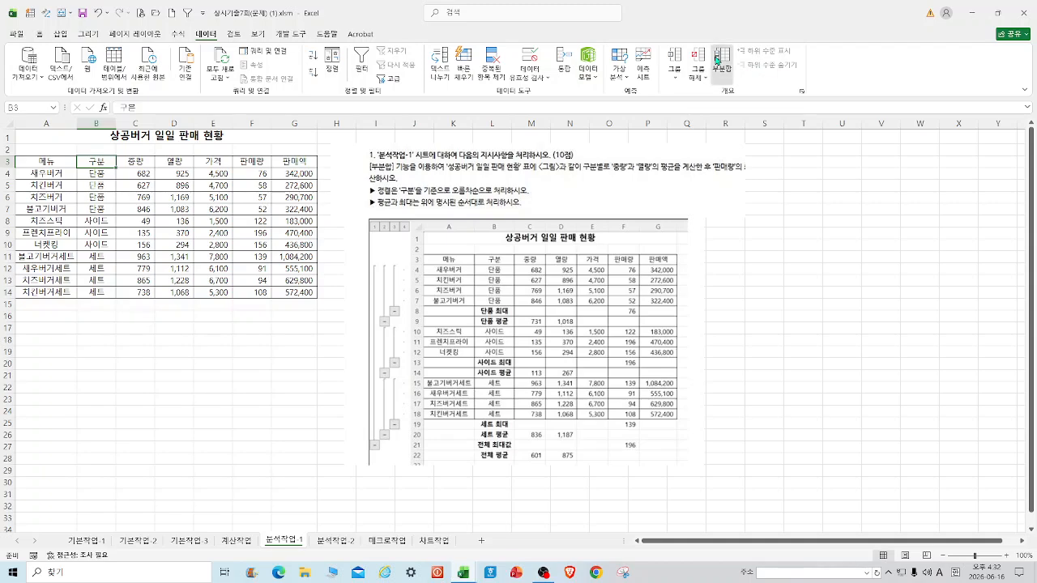
click(386, 226)
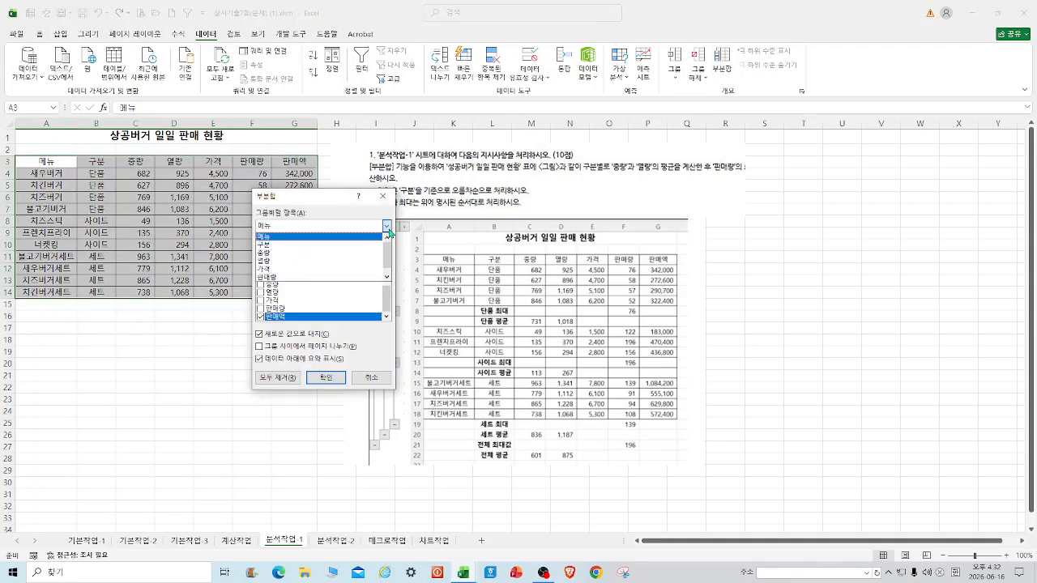
click(294, 247)
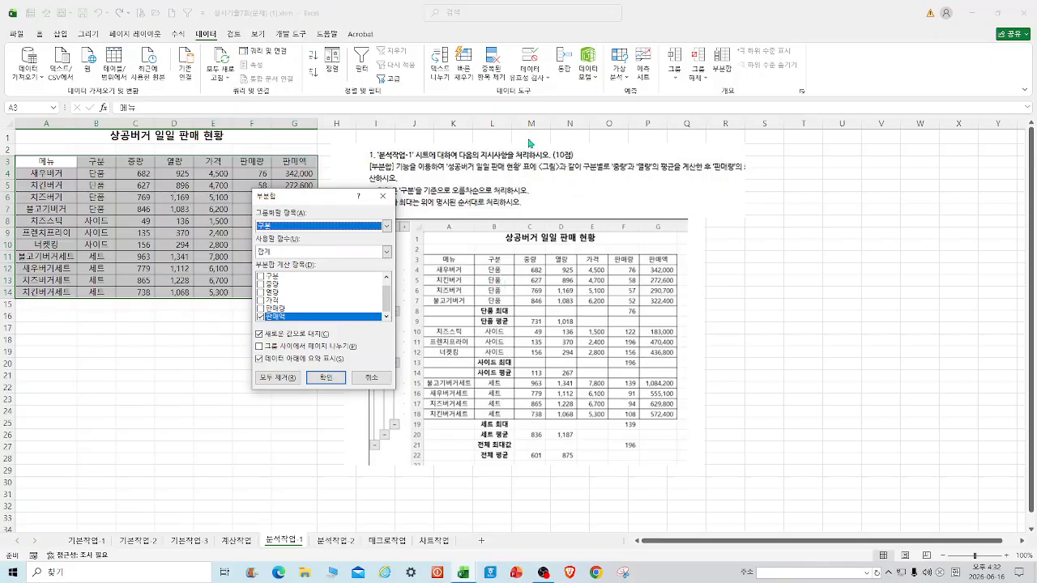
drag(340, 200, 277, 209)
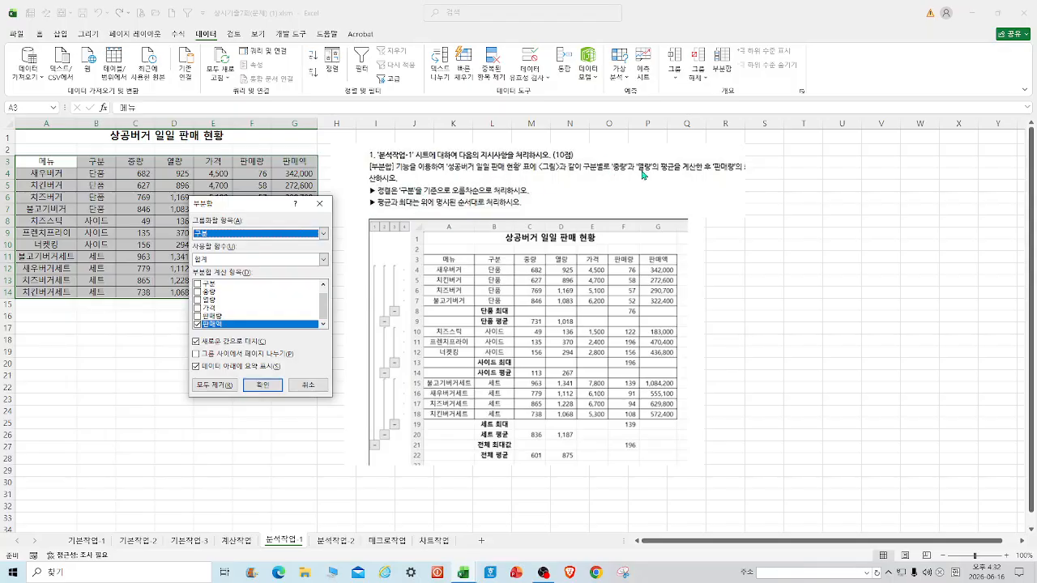
click(322, 259)
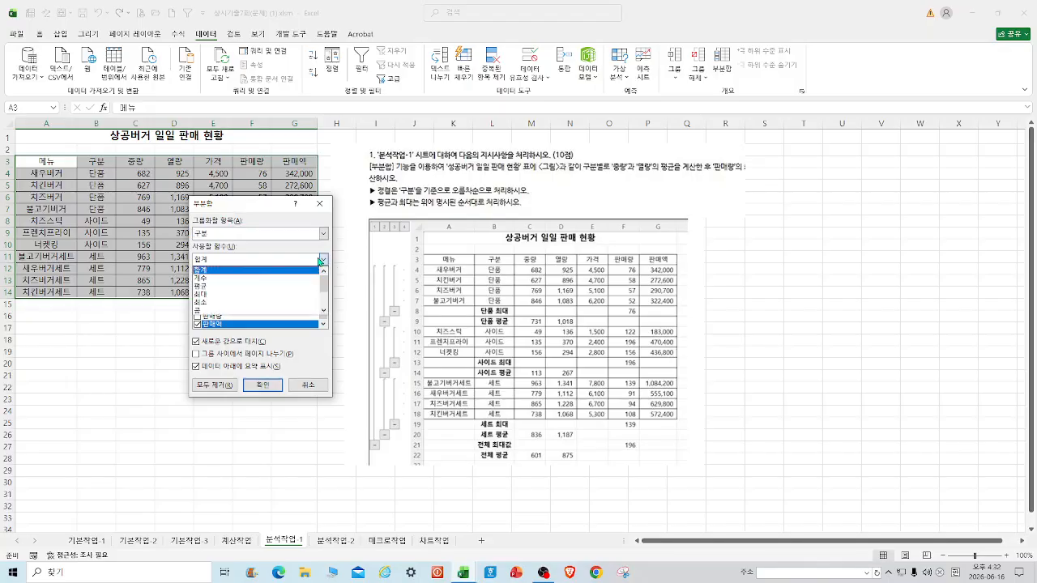
click(216, 290)
click(197, 324)
click(205, 293)
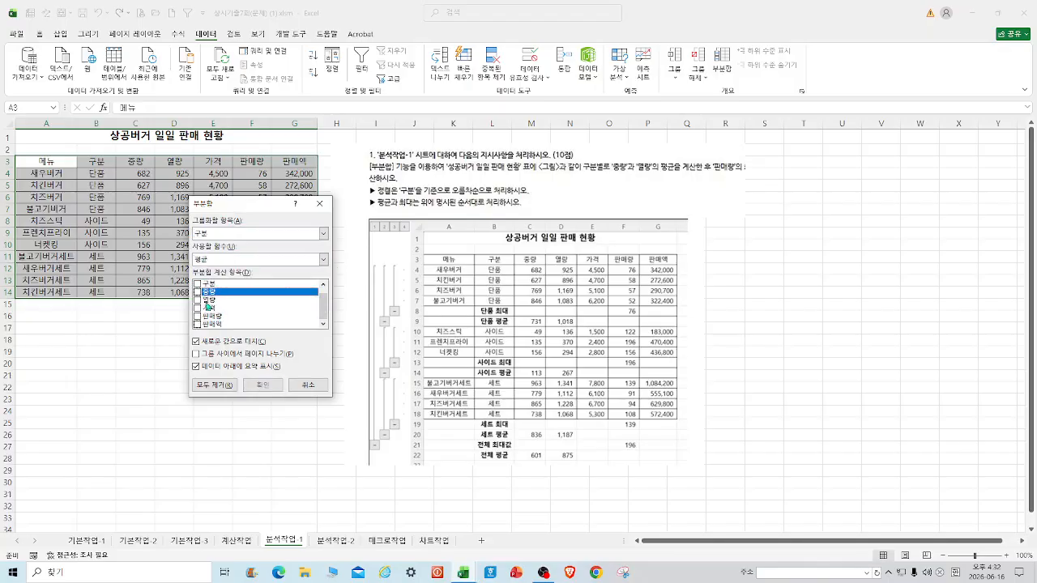
click(197, 292)
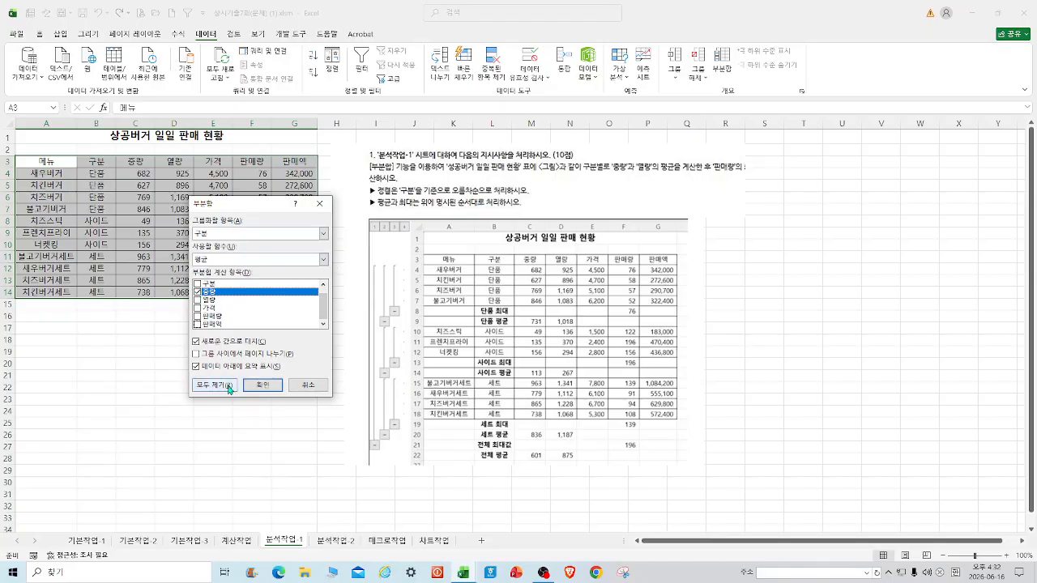
click(263, 384)
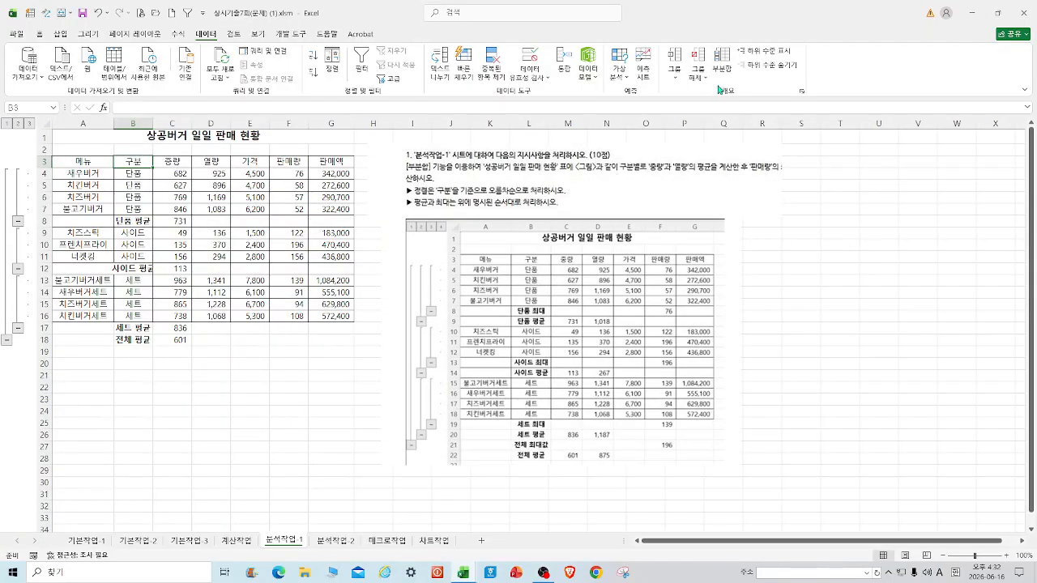
Use Remove All in the Subtotal dialog to strip every subtotal from the sorted burger table.
click(722, 61)
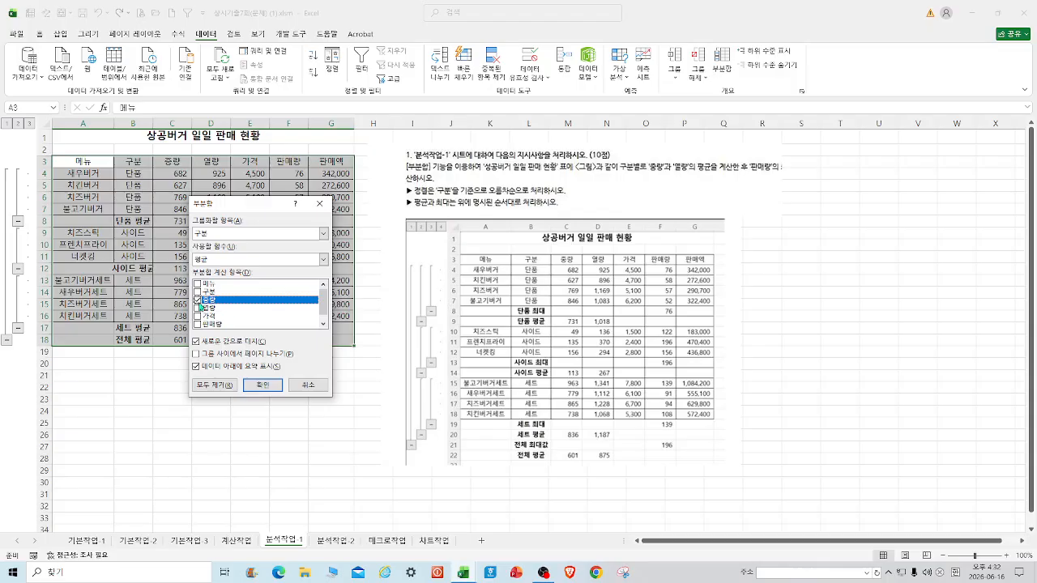
click(197, 300)
click(324, 323)
scroll(328, 324, up, 1)
click(323, 259)
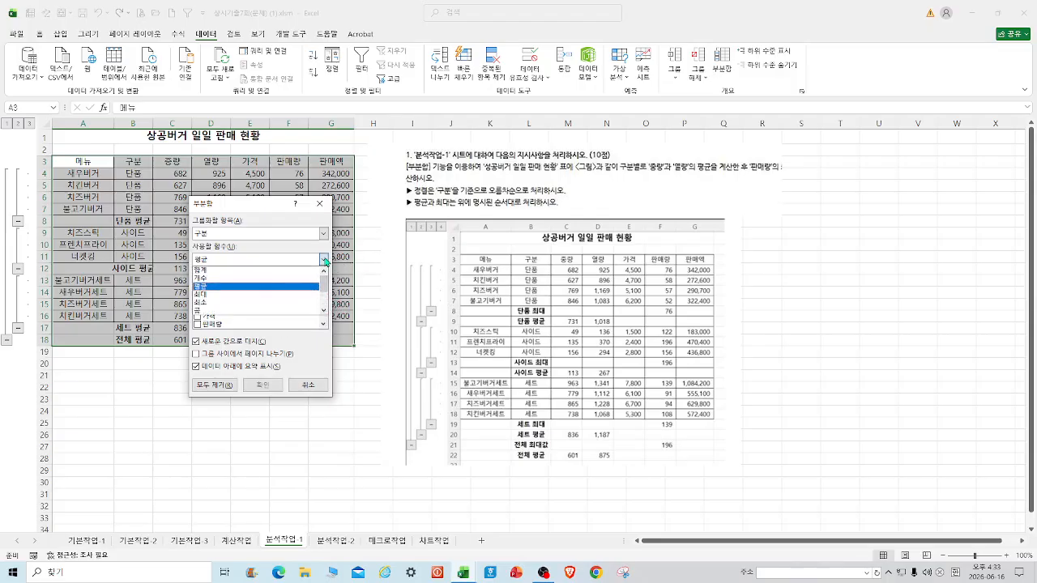
click(216, 295)
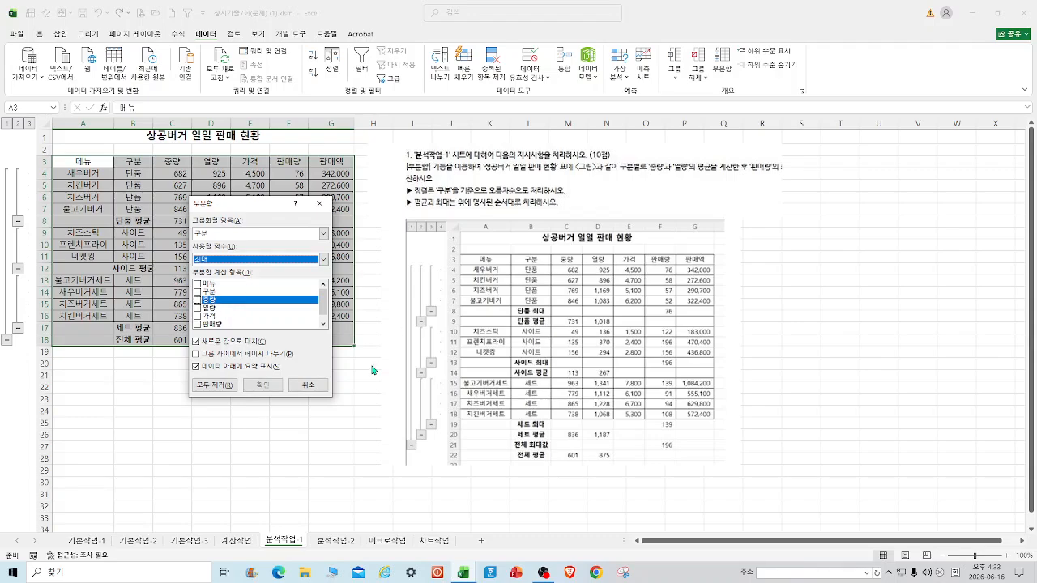
click(212, 386)
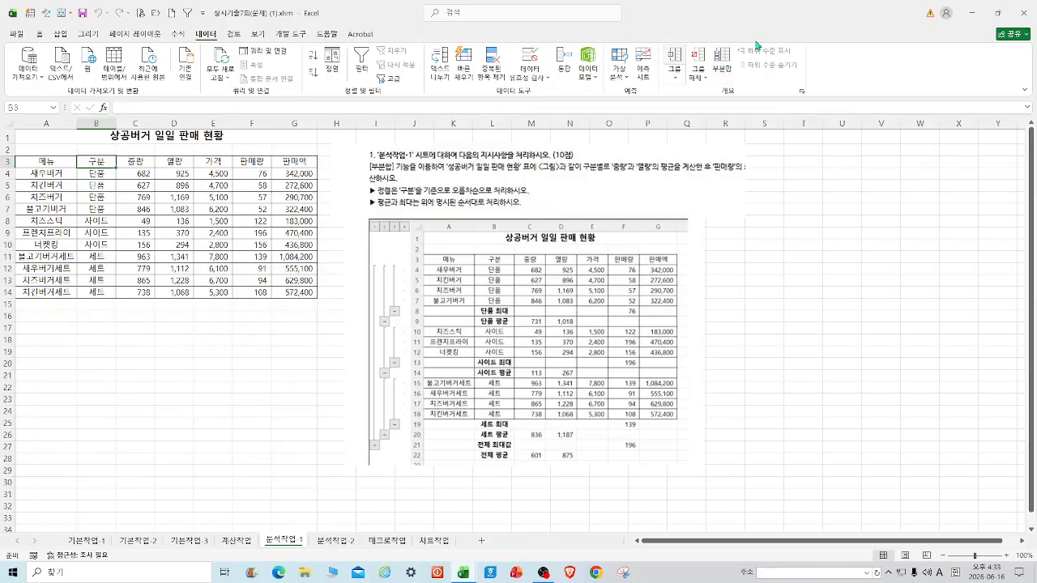
Add per-구분 average subtotals for both 중량 and 열량.
click(725, 60)
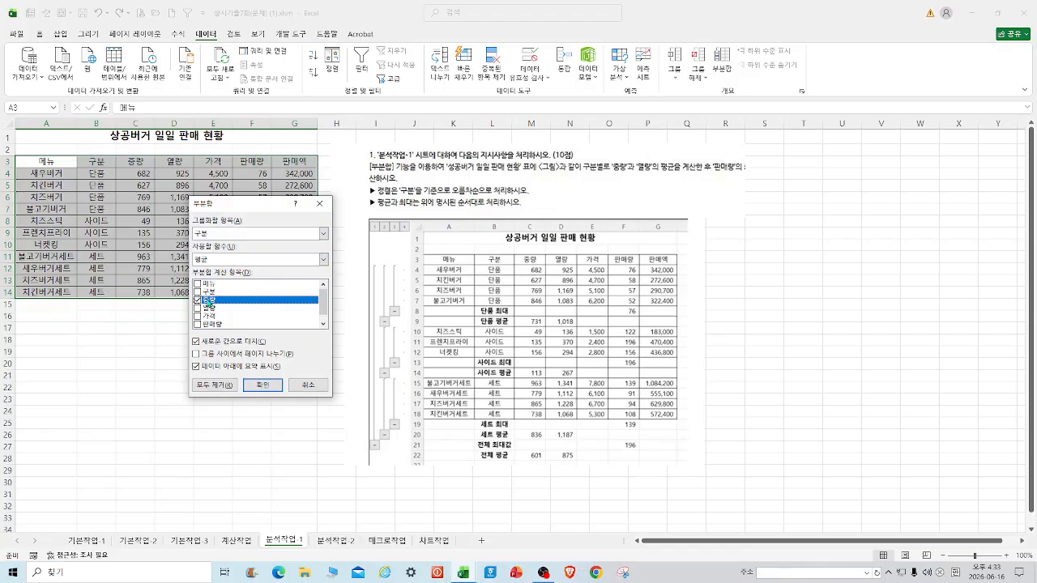
click(197, 309)
click(263, 386)
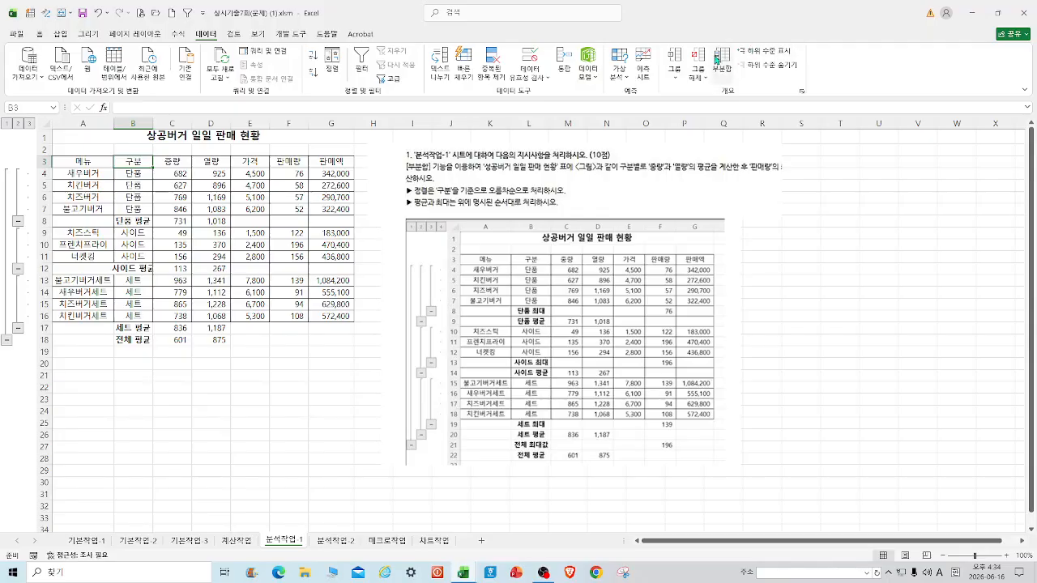
Add maximum subtotals for 판매량 without replacing the existing average rows.
click(721, 58)
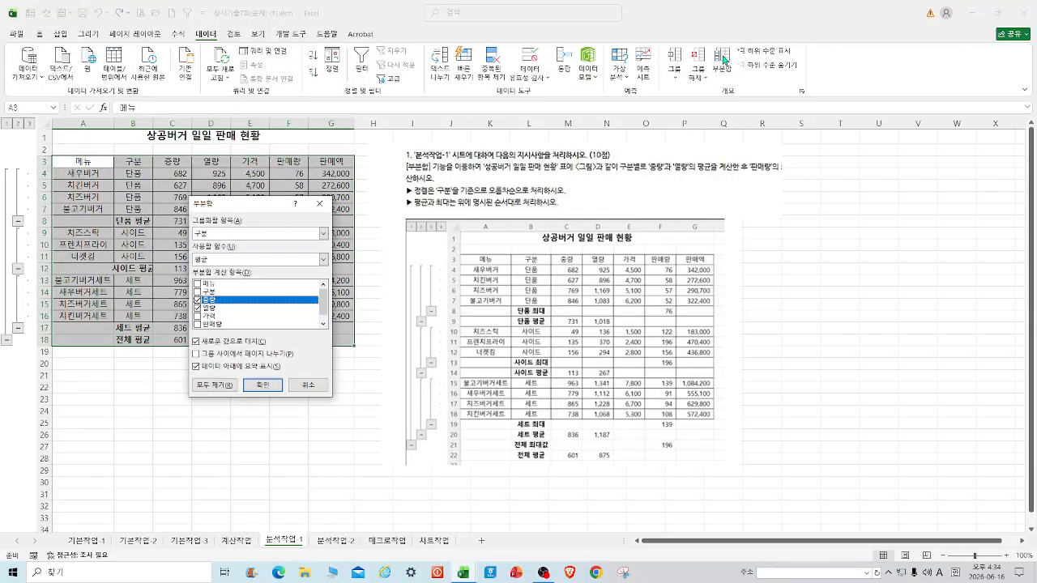
click(324, 260)
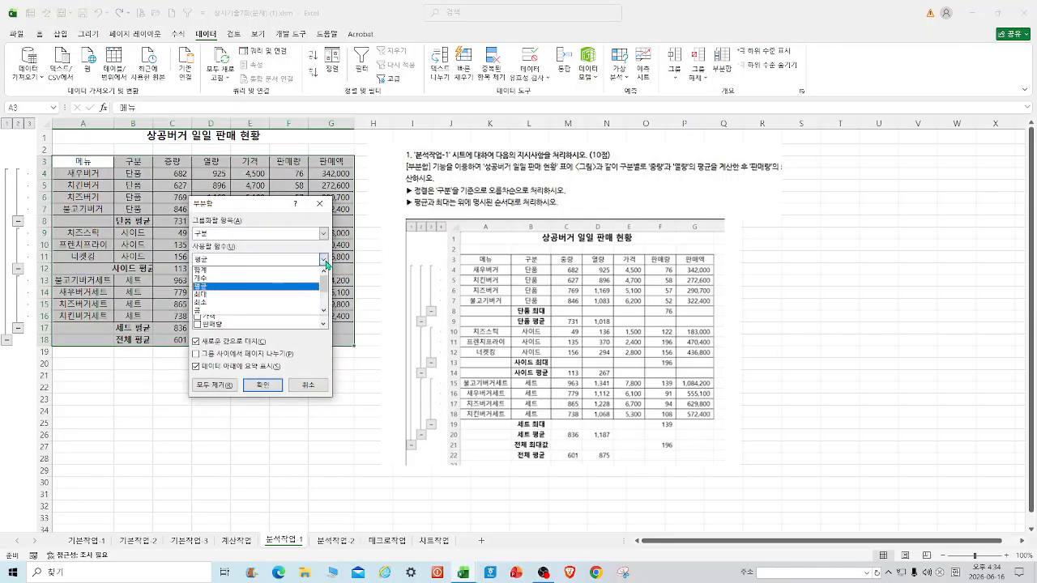
click(209, 293)
click(198, 300)
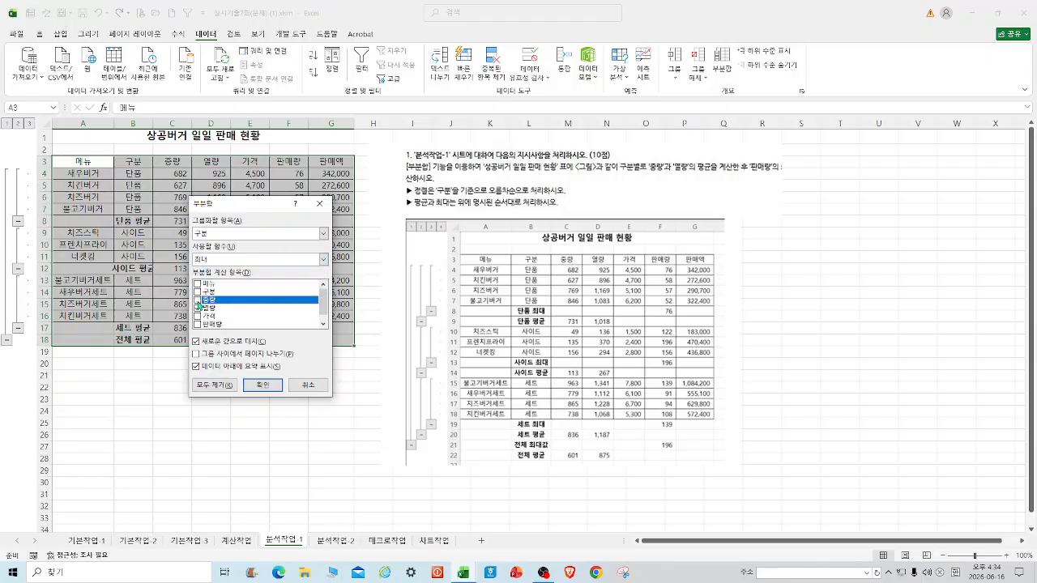
click(198, 308)
click(198, 324)
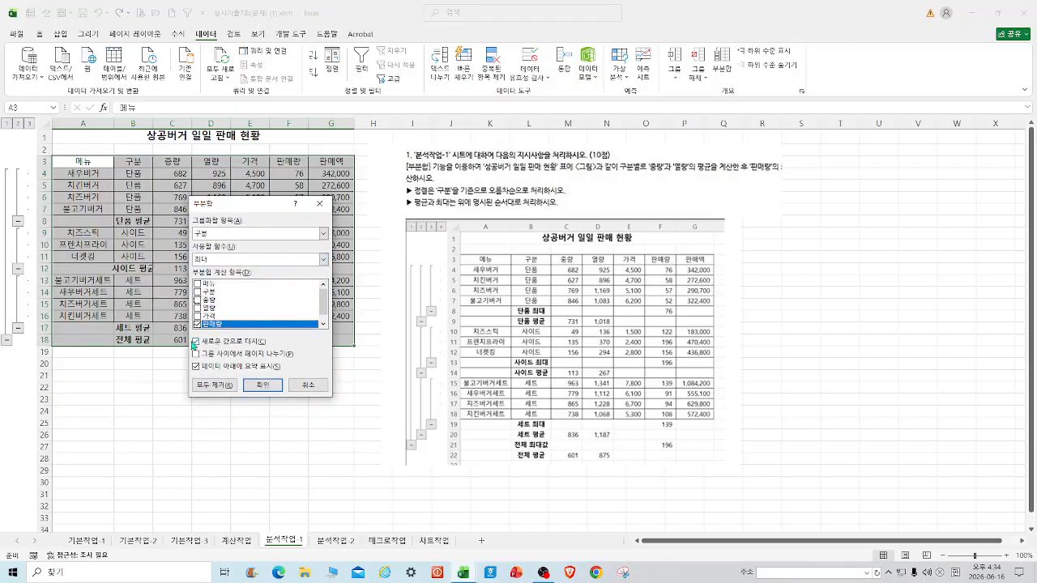
click(197, 341)
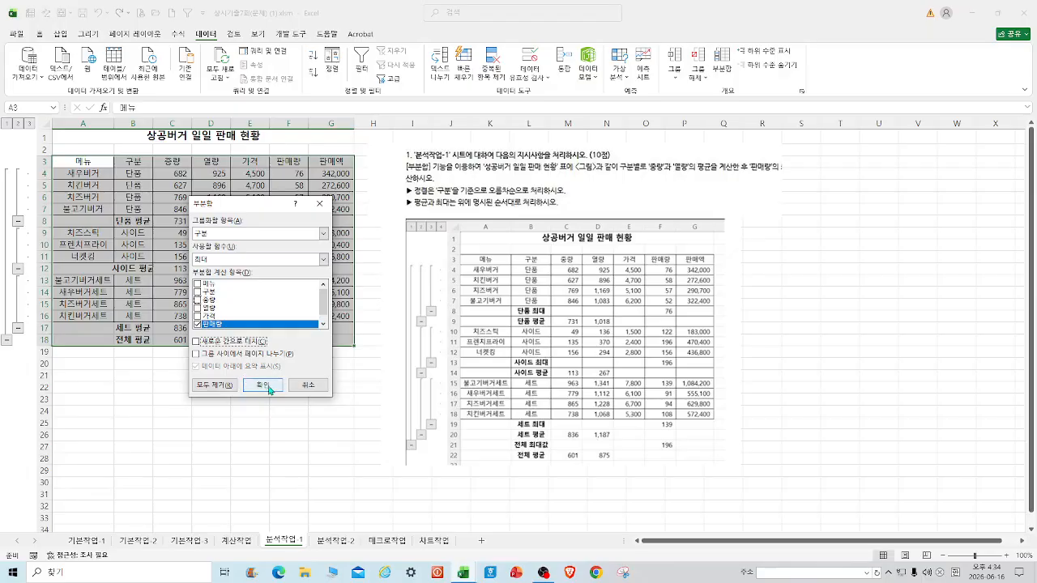
click(264, 384)
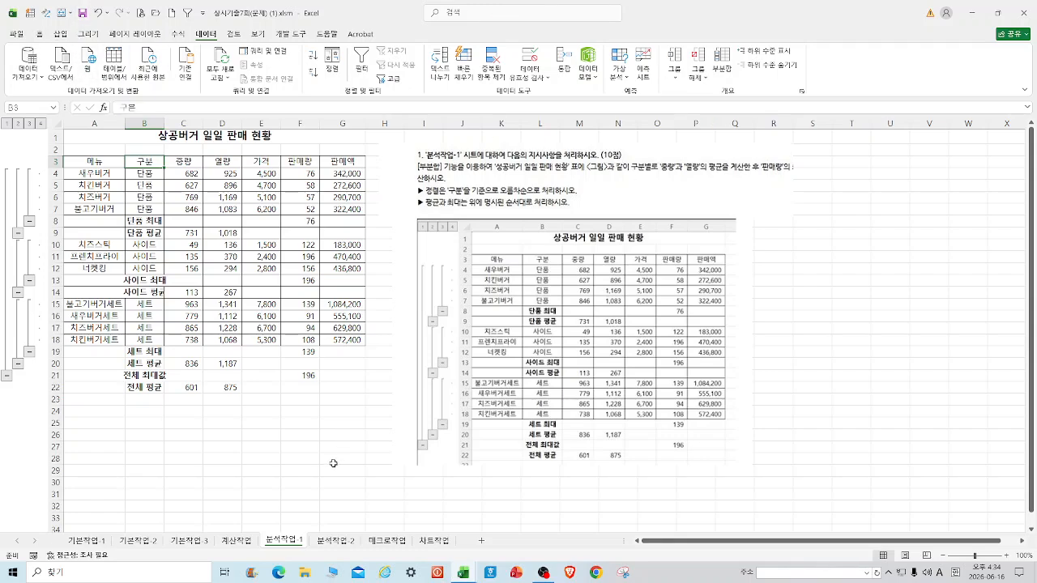
On the 분석작업-2 sheet, name the tax rate cell G4 as 세율.
click(336, 541)
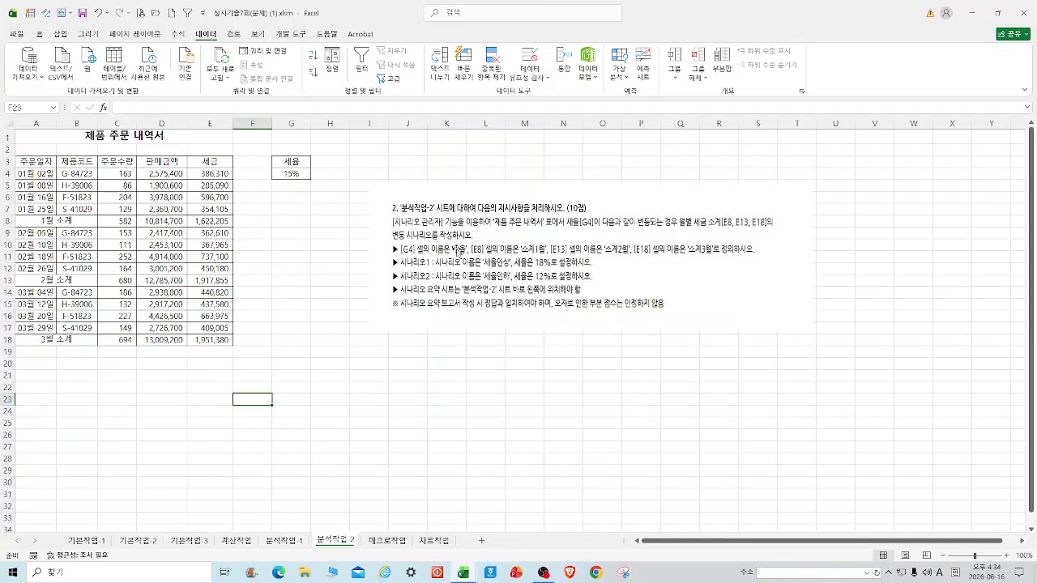
click(291, 173)
click(36, 108)
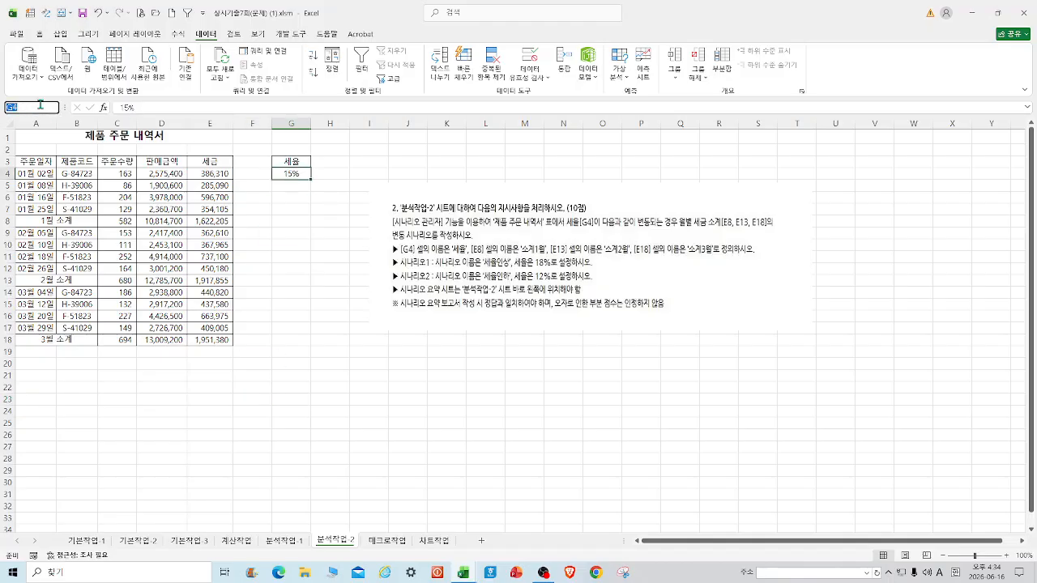
key(BackSpace)
text(세율)
key(Return)
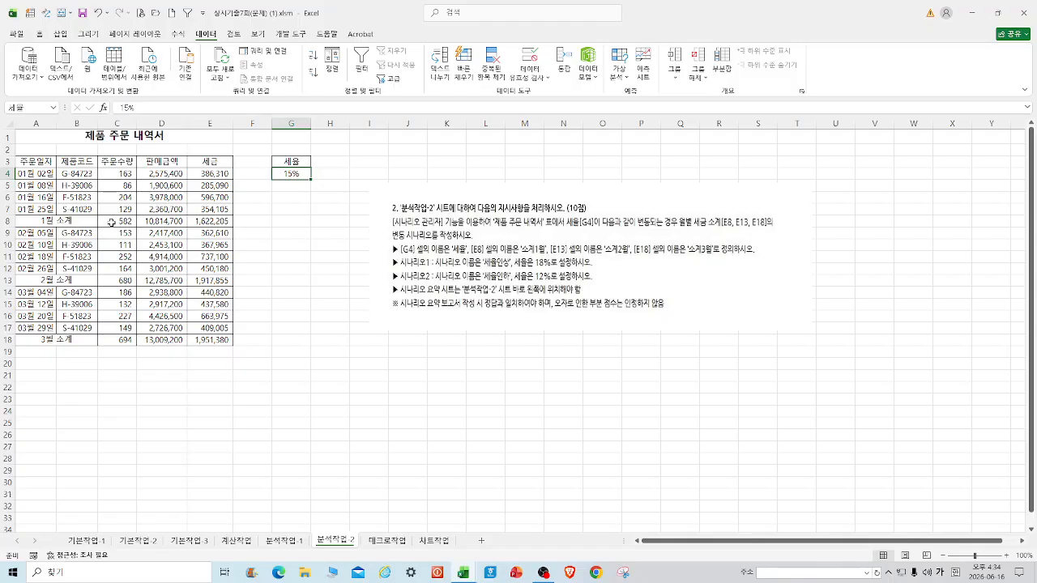
Name the subtotal tax cells E8, E13 and E18 as 소계1월, 소계2월 and 소계3월.
click(222, 223)
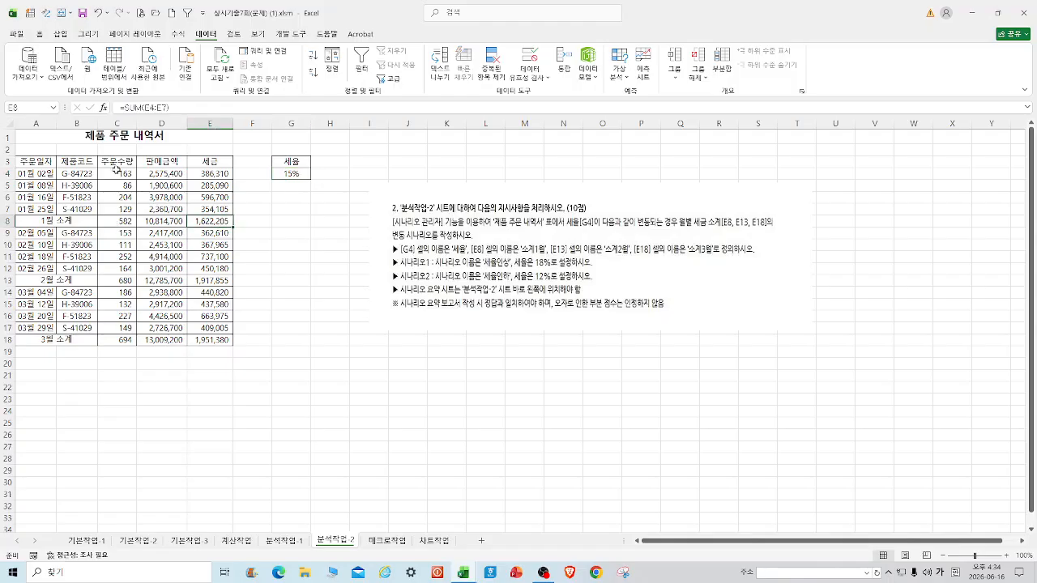
click(25, 104)
text(소계1월)
key(Return)
click(204, 282)
click(34, 106)
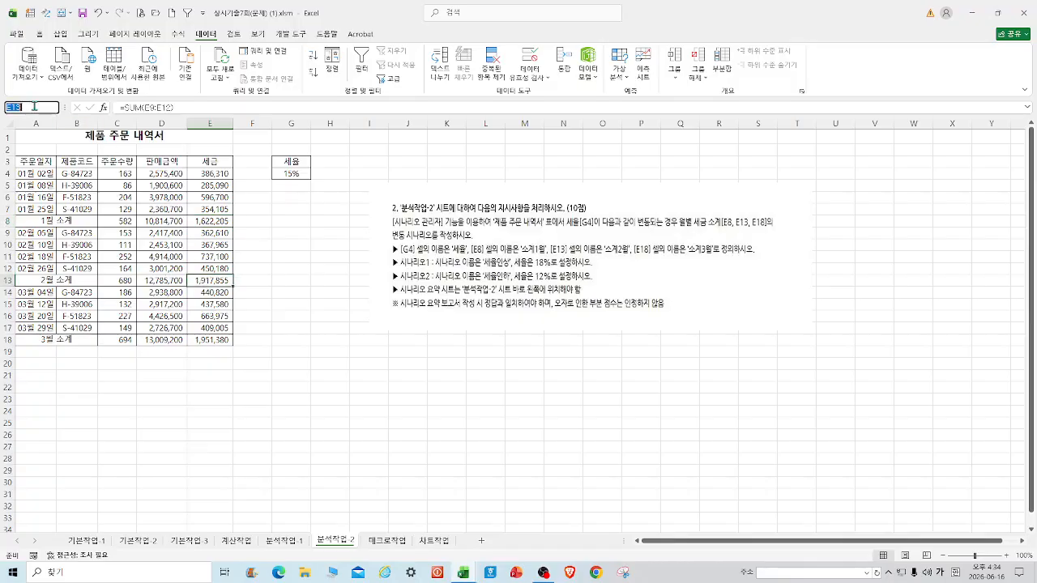
text(ㅅ)
text(ㅗ계2)
text(월)
key(Return)
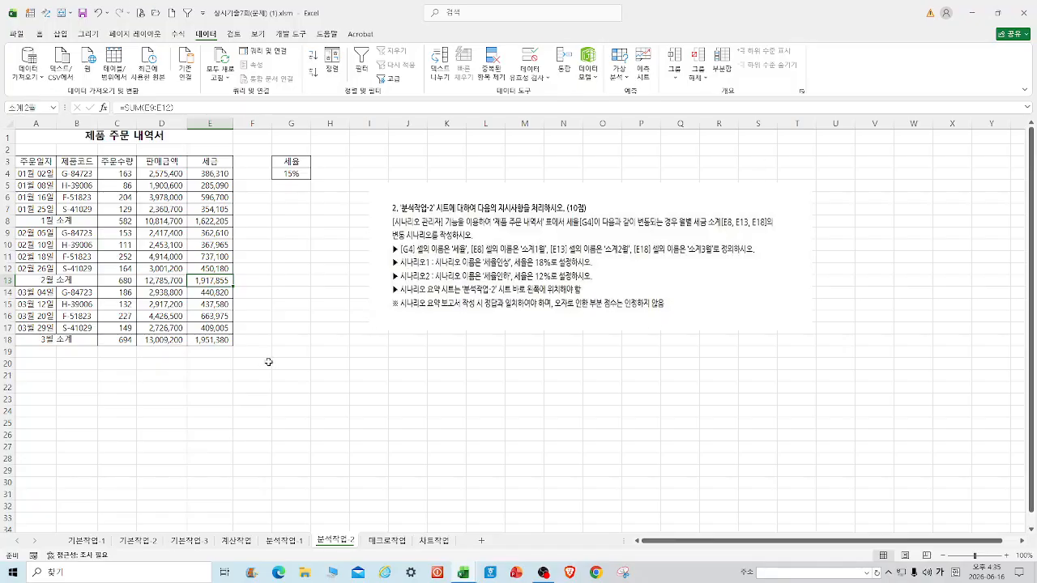
click(210, 341)
click(32, 104)
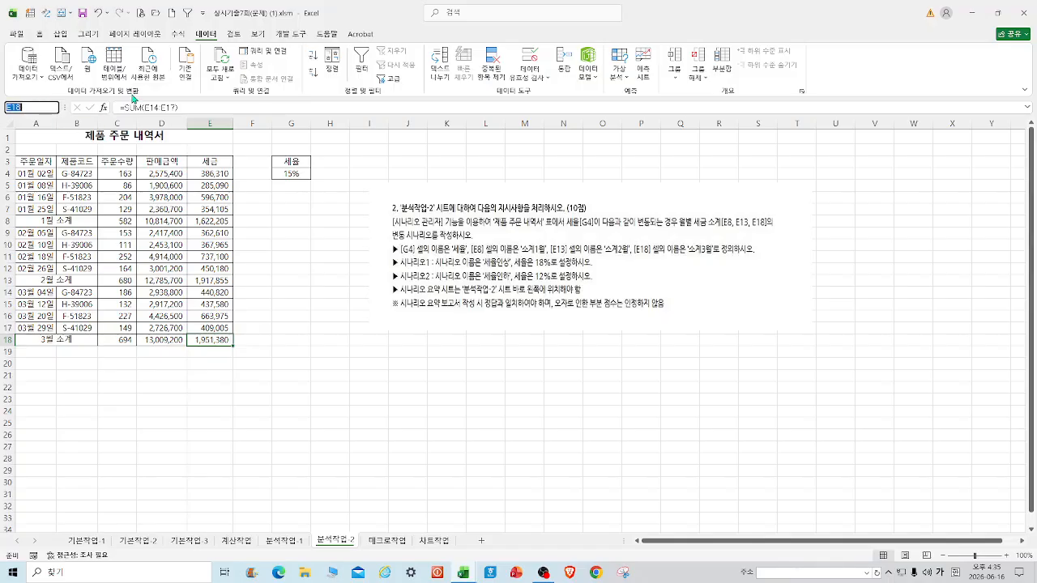
text(소계3월)
key(Return)
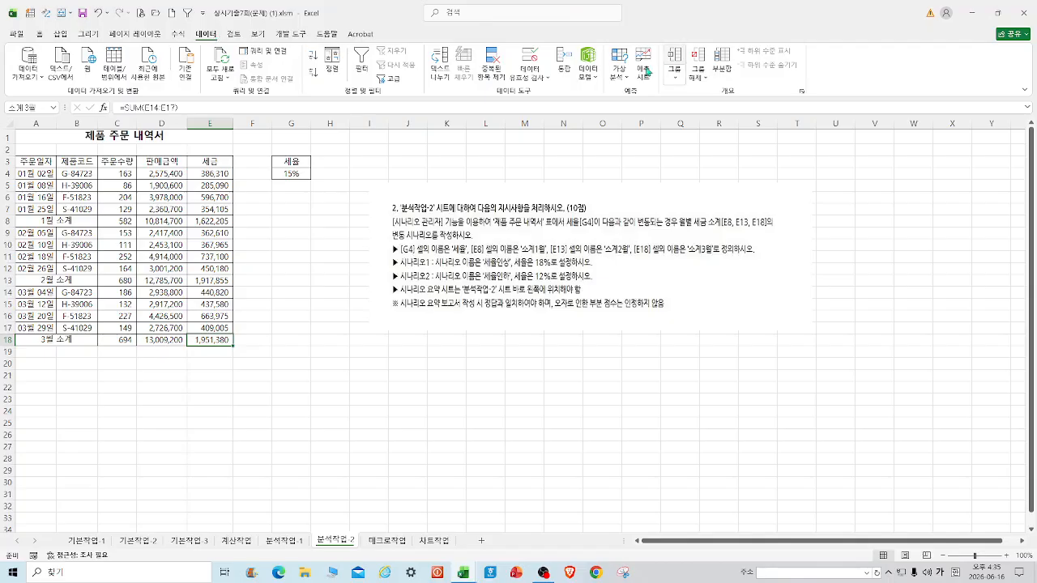
Add a new scenario in the Scenario Manager named 세율인상.
click(620, 72)
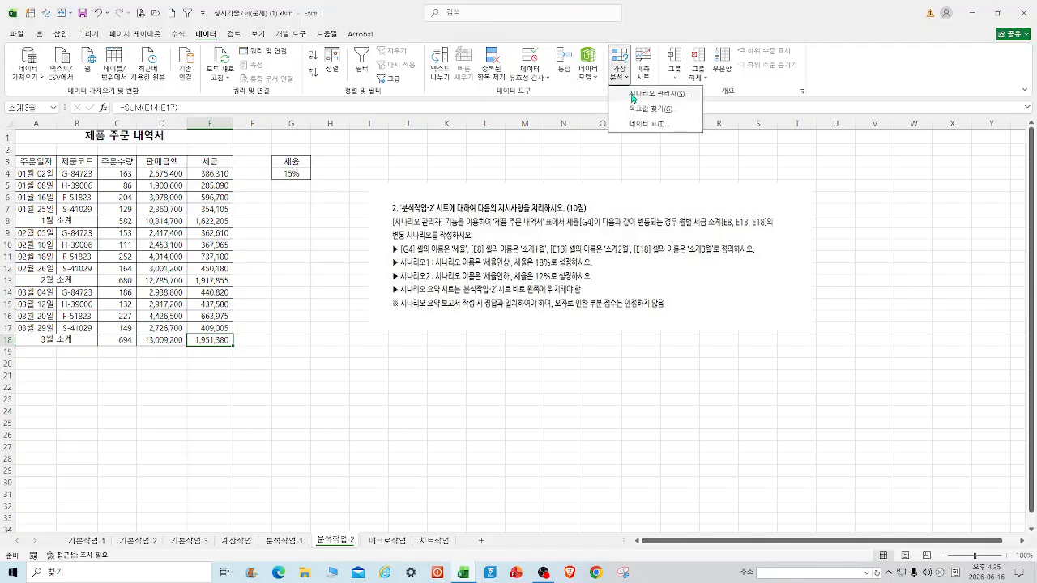
click(634, 95)
click(374, 231)
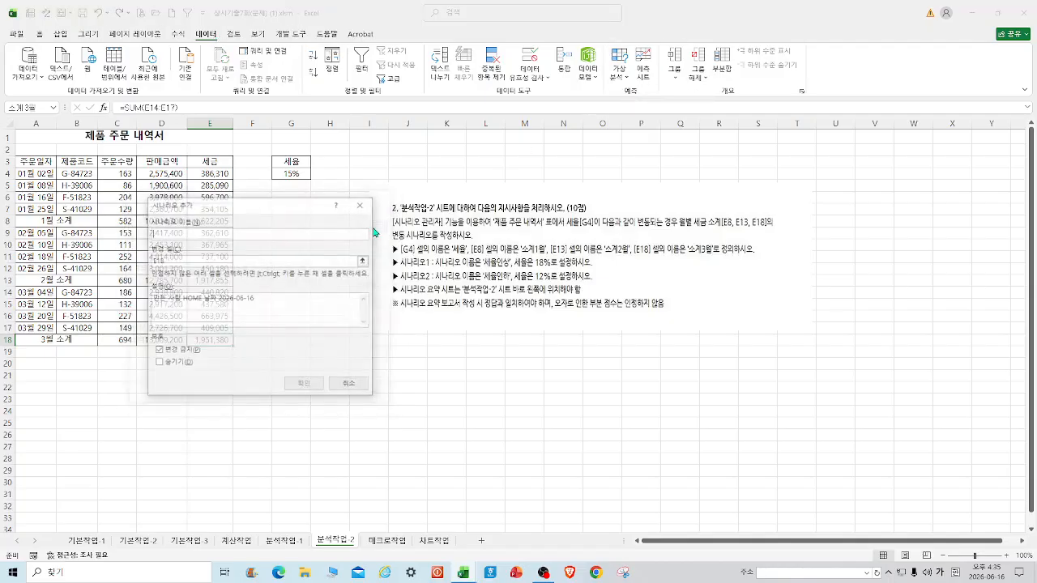
drag(297, 212, 434, 288)
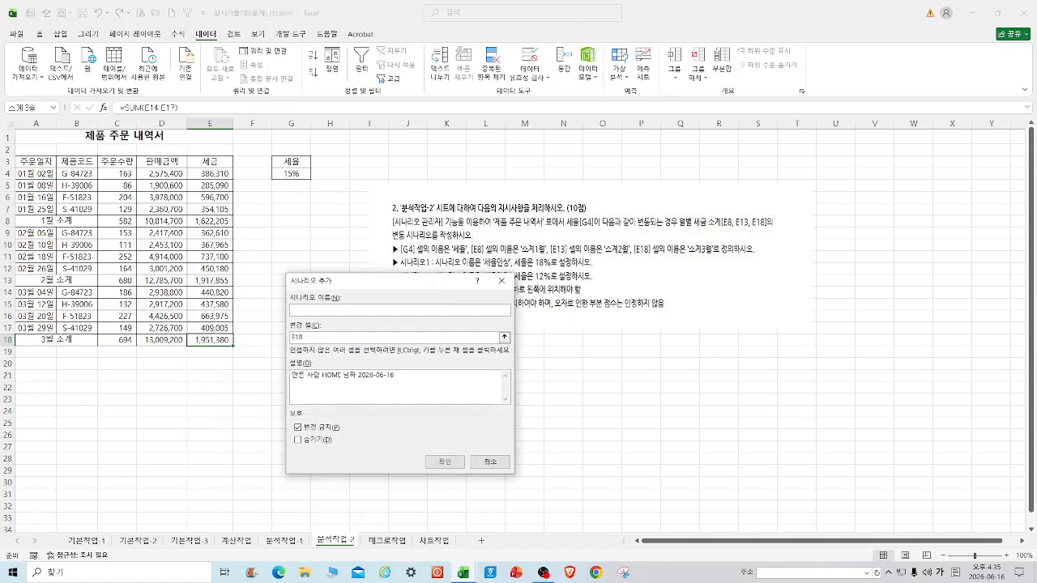
text(ㅅㅔ율인ㅅ)
drag(436, 290, 774, 205)
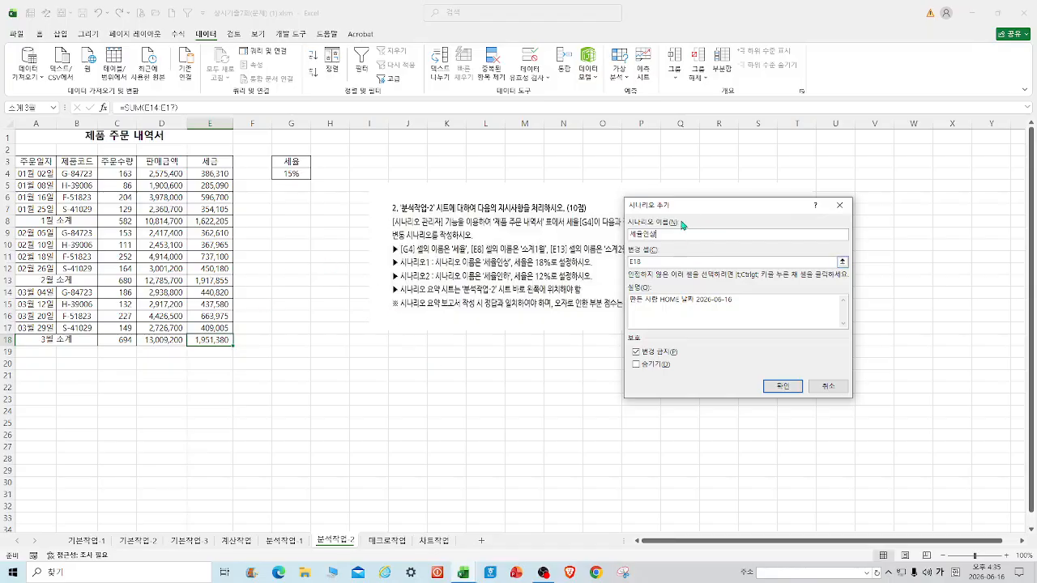
drag(691, 208, 700, 292)
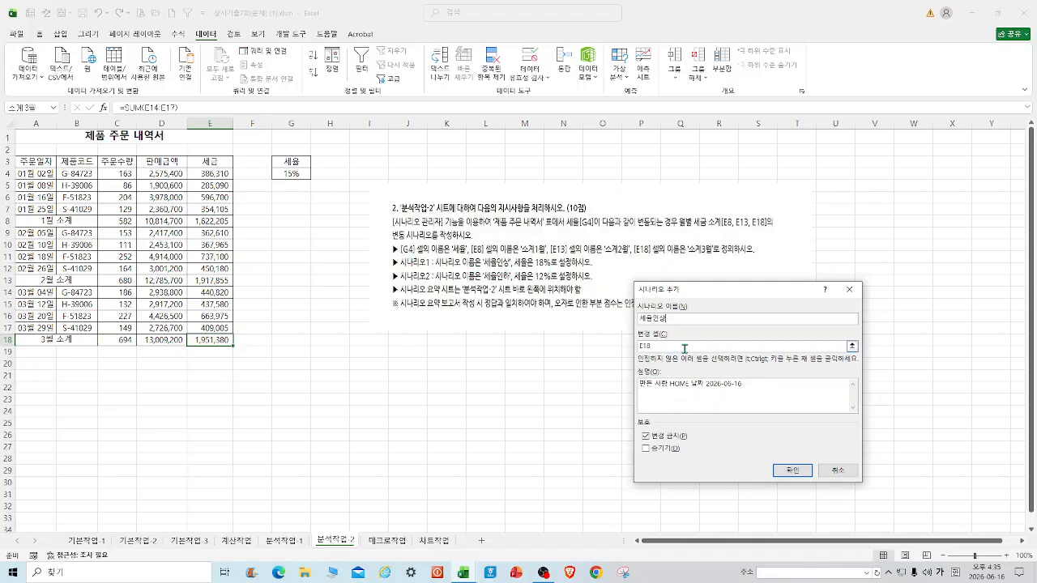
Make G4 the scenario's changing cell and set its value to 0.18.
click(852, 346)
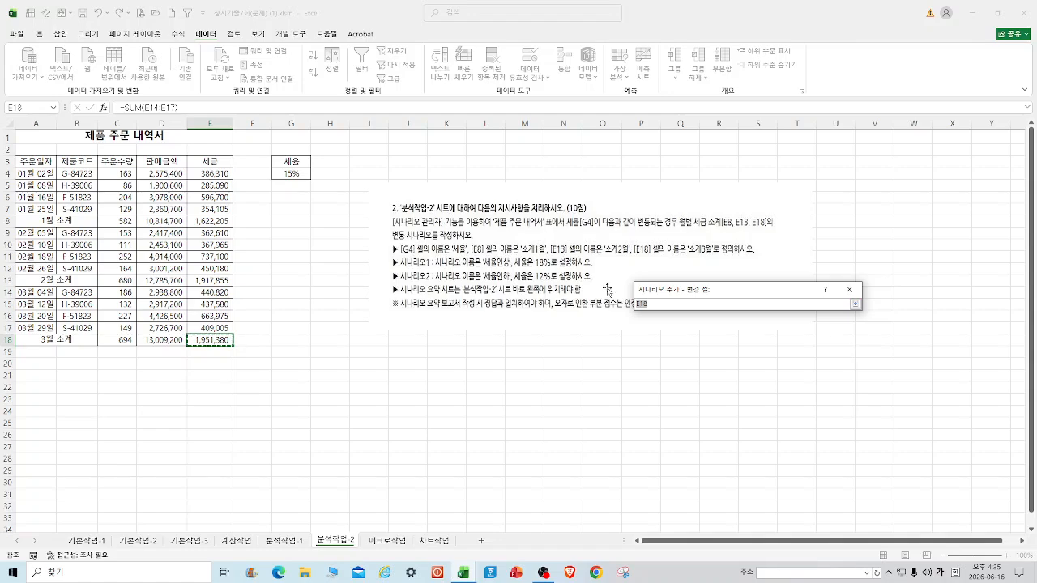
click(276, 169)
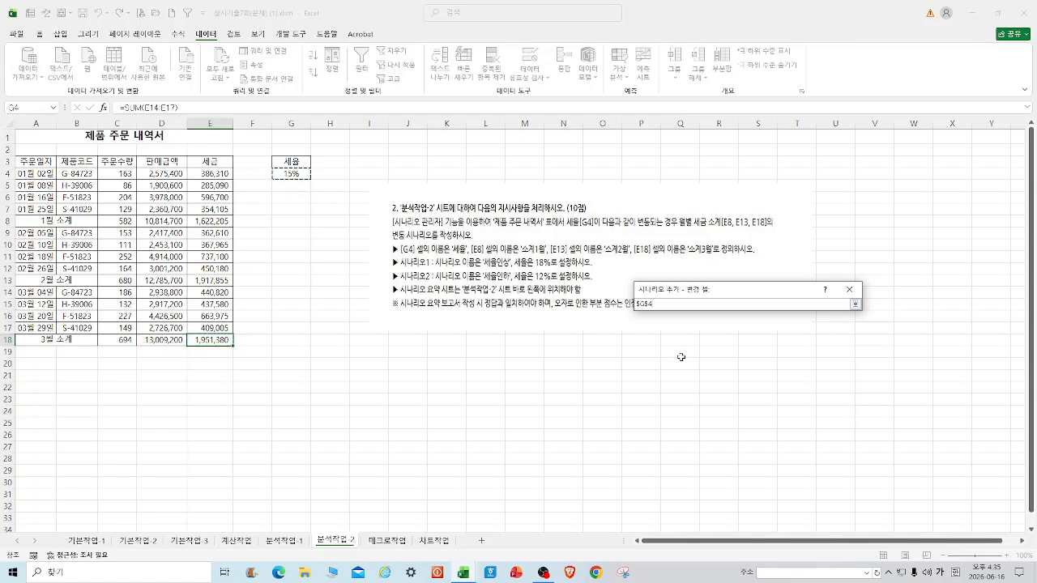
key(Return)
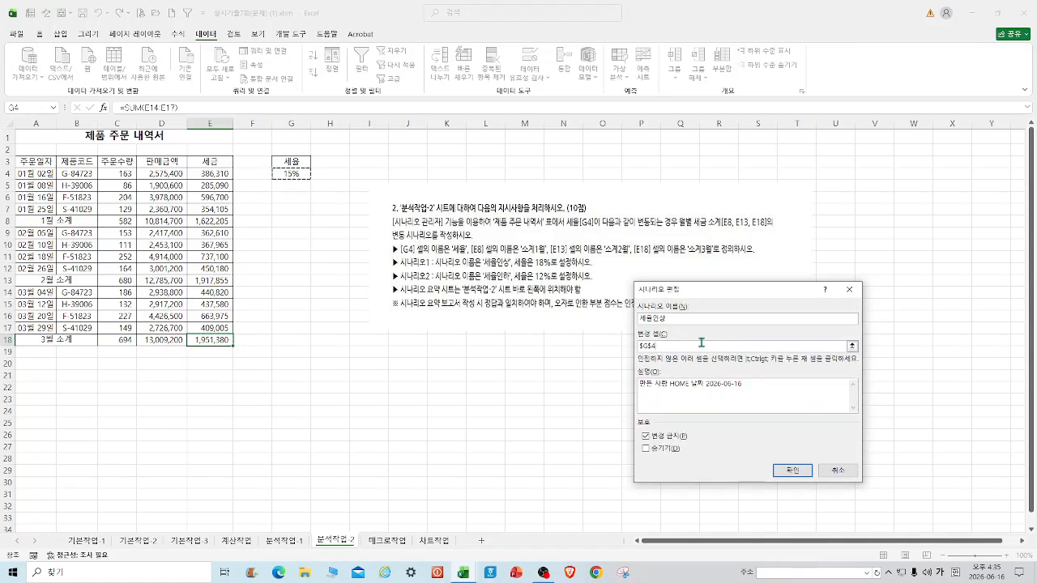
click(798, 470)
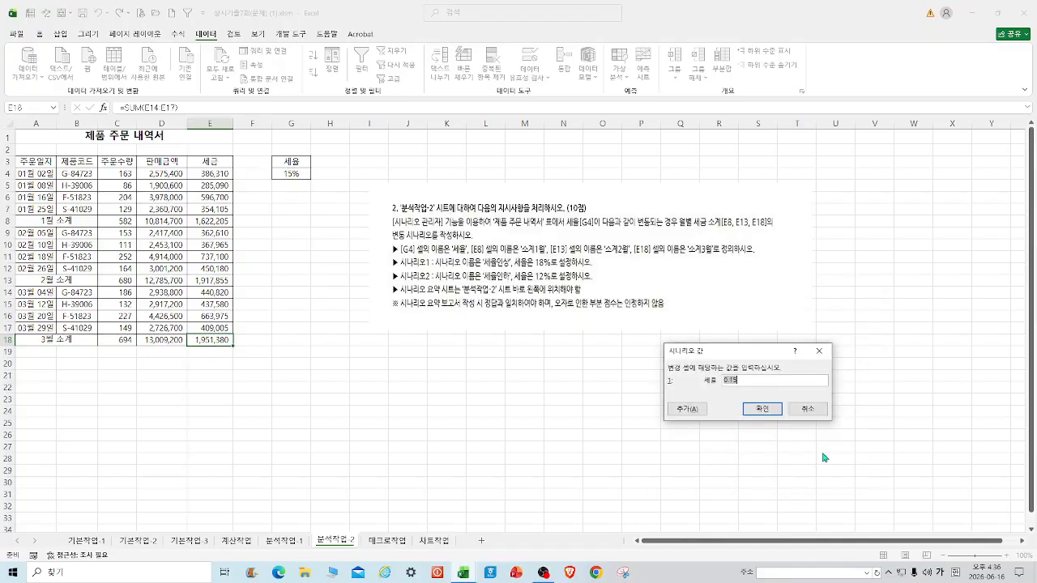
text(0)
key(Return)
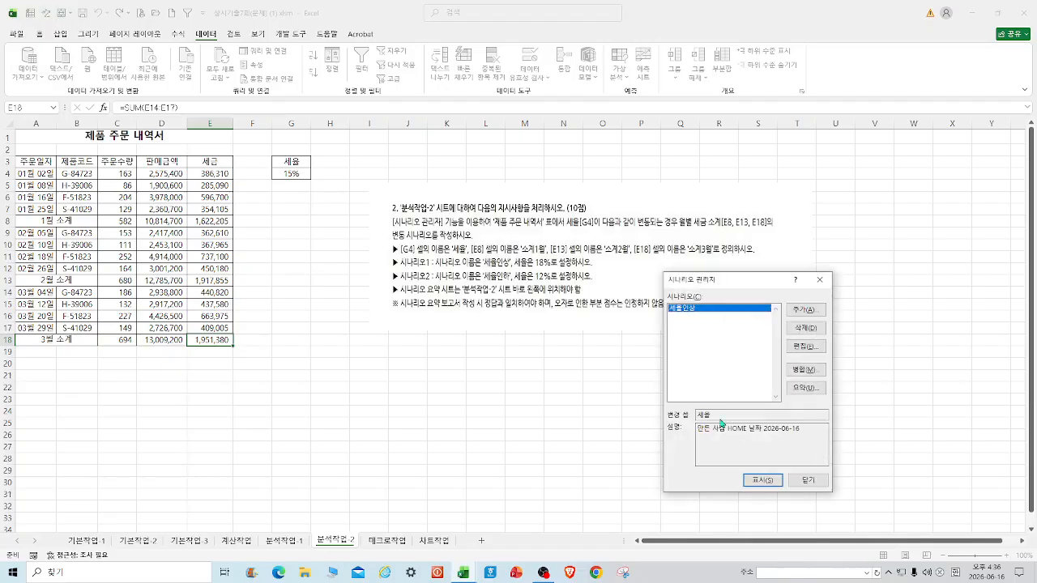
Add a new scenario named 세율인하 with G4 as the changing cell.
click(815, 312)
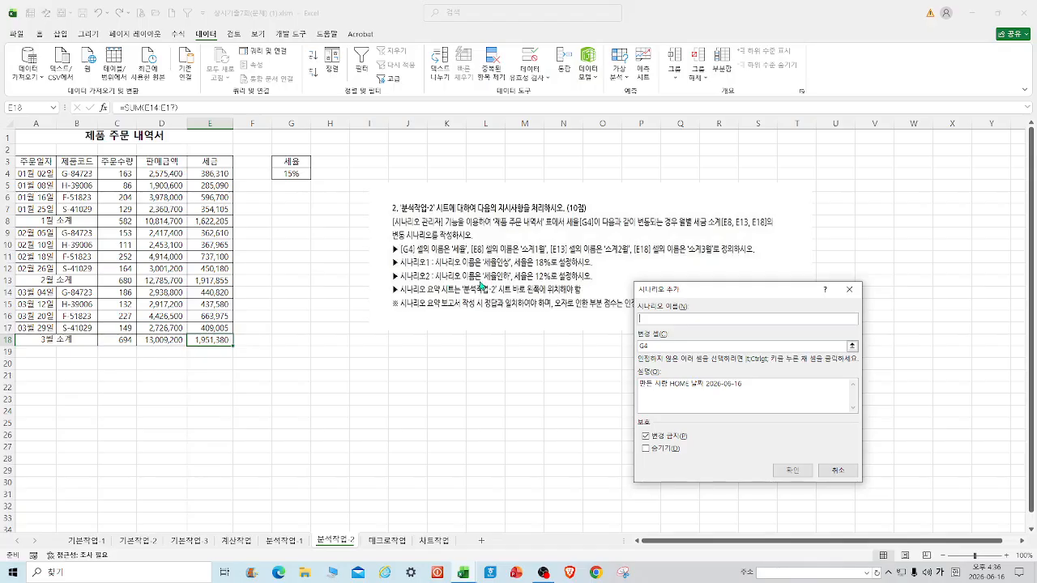
text(세율인상)
click(654, 347)
double_click(654, 347)
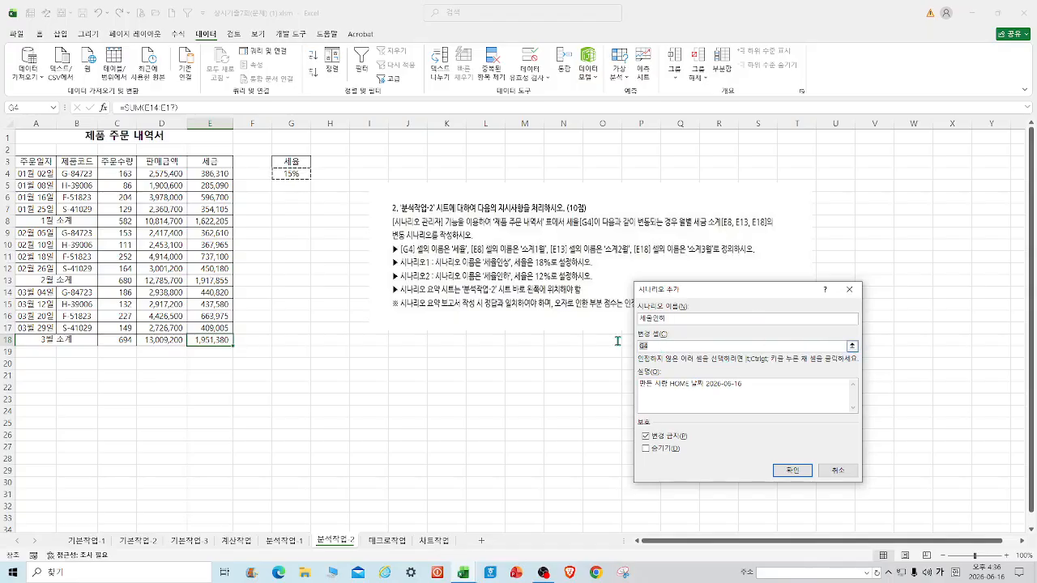
click(294, 173)
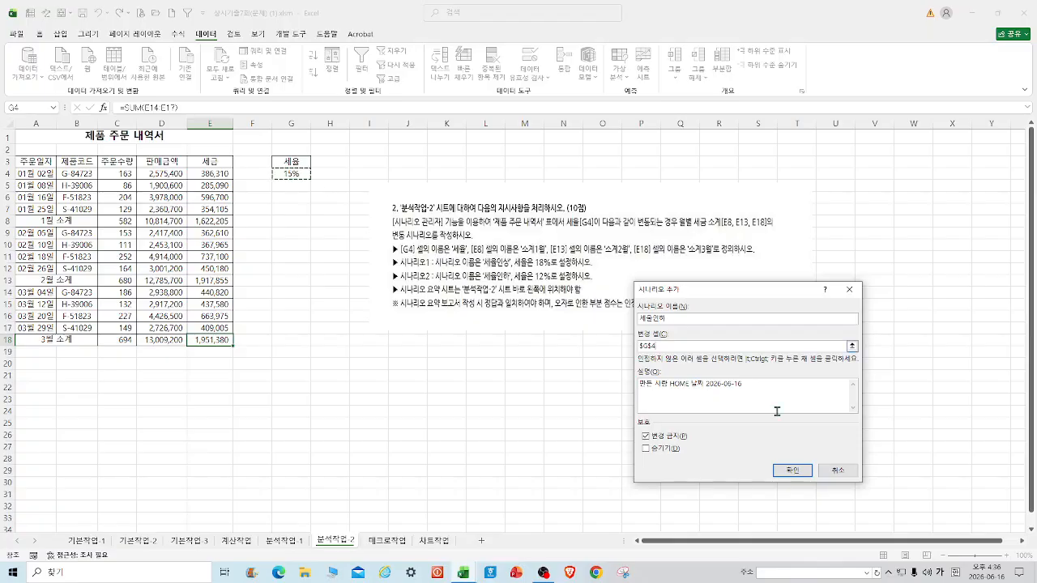
click(794, 471)
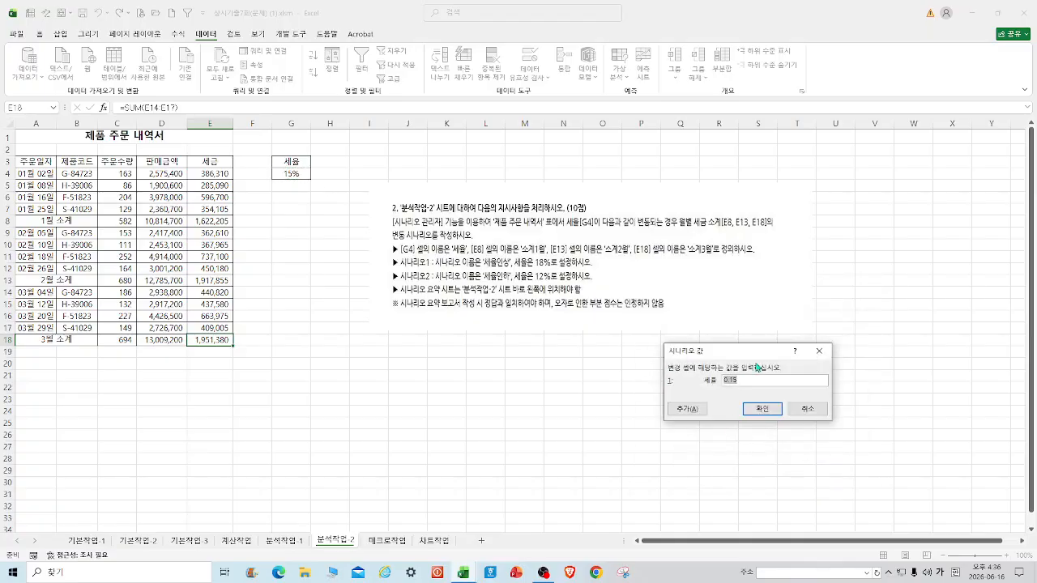
Give 세율인하 a G4 value of 0.12, then bring up the scenario summary with result cell E8.
text(0)
click(766, 410)
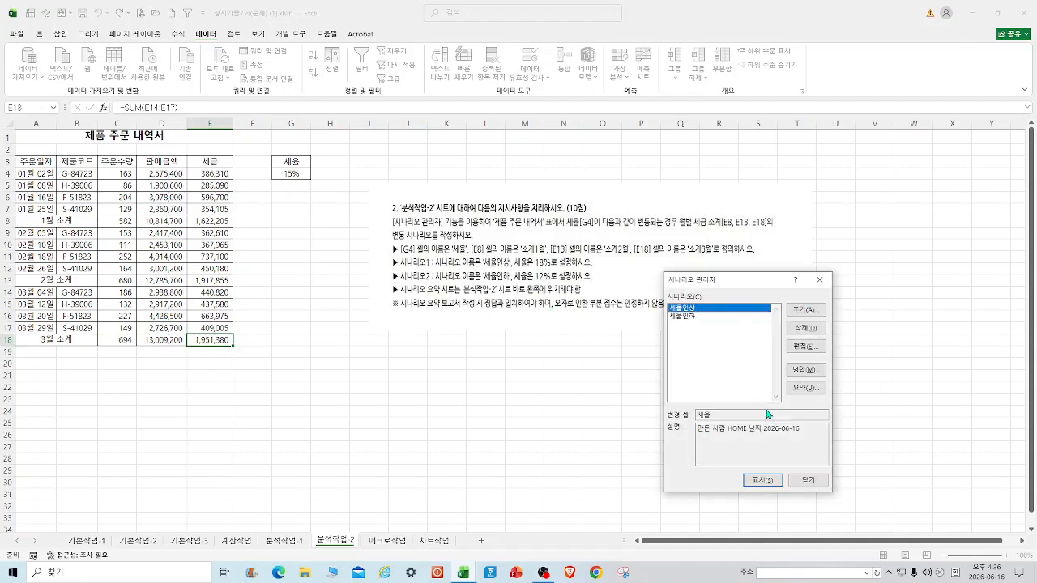
click(806, 388)
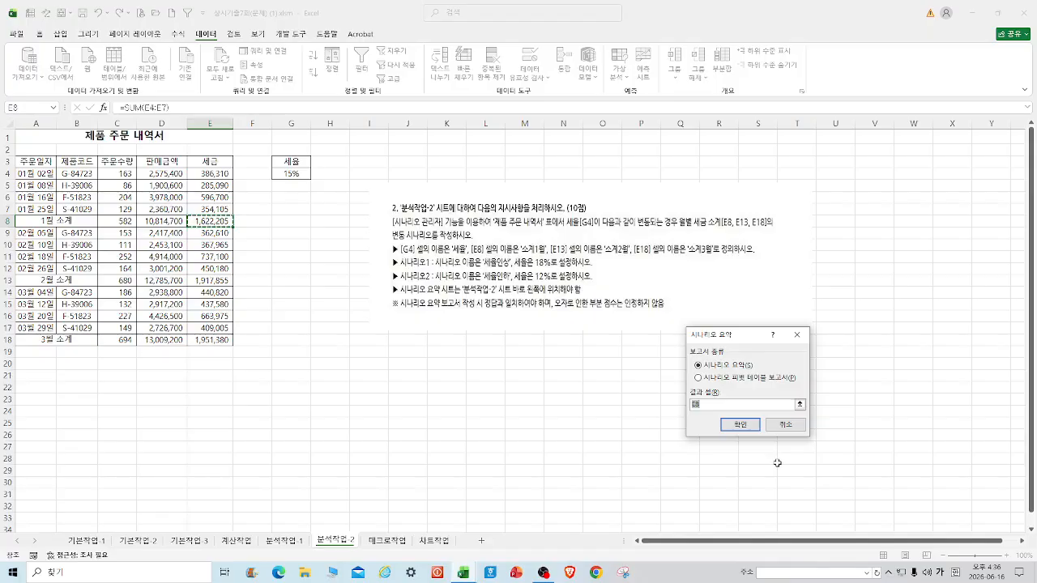
Generate the 시나리오 요약 report sheet, then go back to 분석작업-2 and select H17.
click(745, 429)
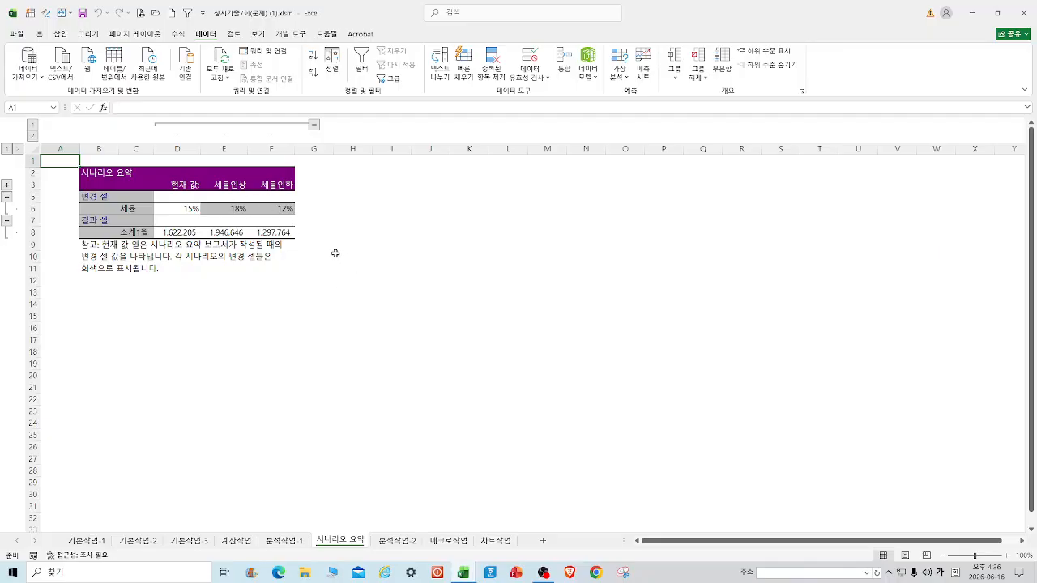
click(397, 541)
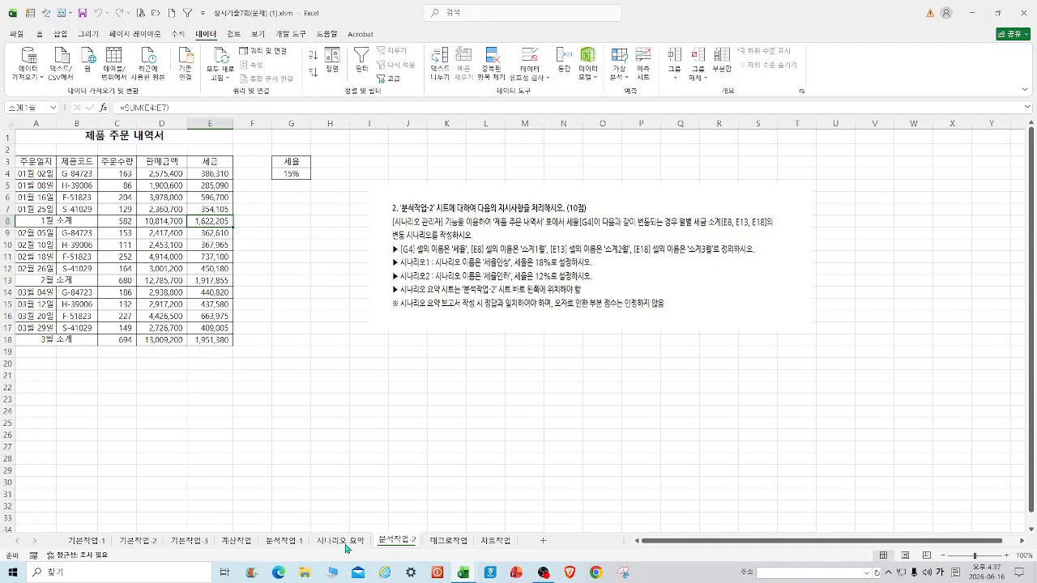
click(319, 325)
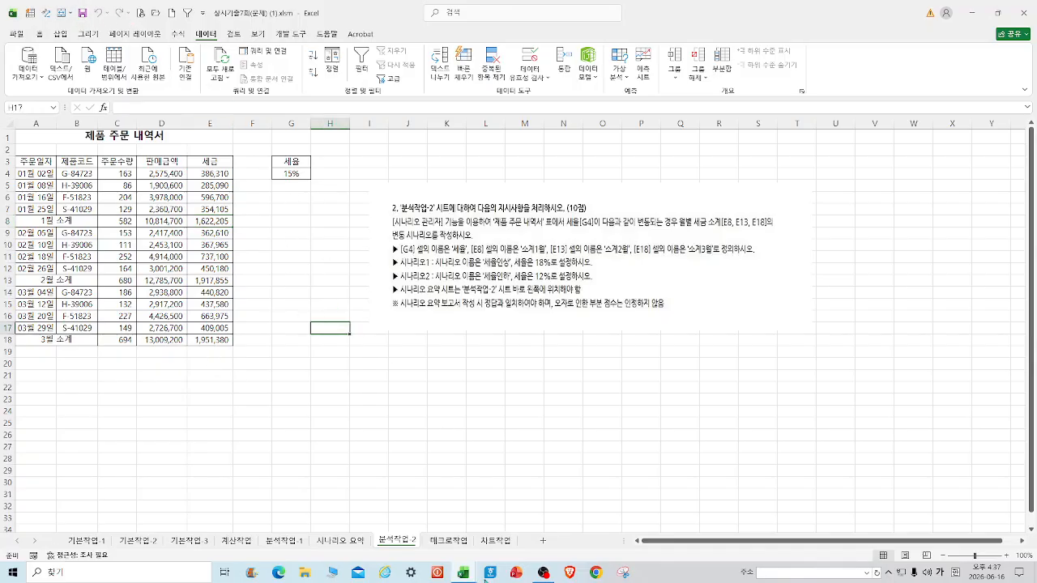
On the 매크로작업 sheet, start recording a macro named 실수령액.
click(451, 541)
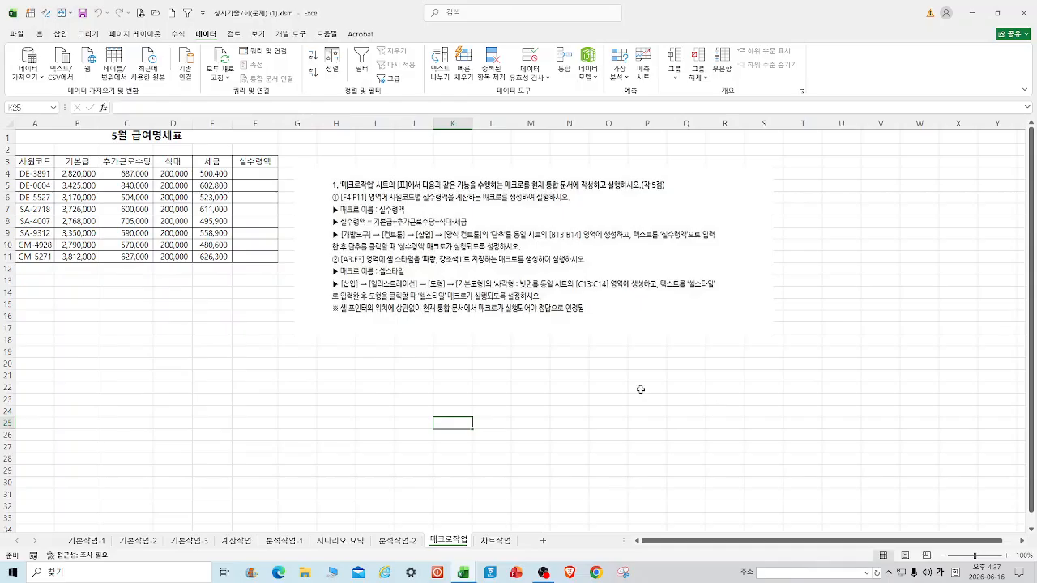
click(305, 35)
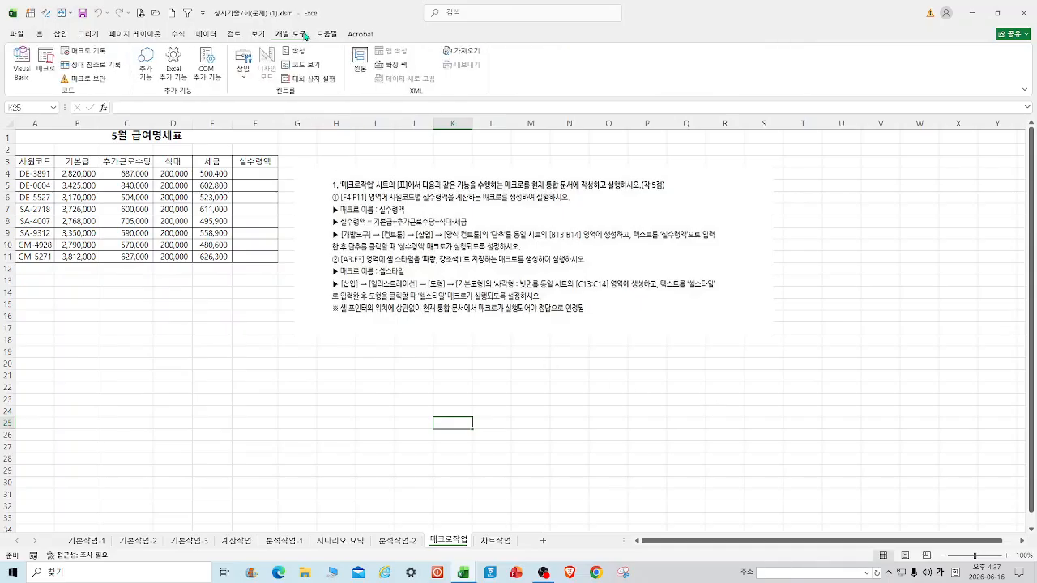
click(94, 50)
drag(758, 303, 263, 284)
text(ㅅ)
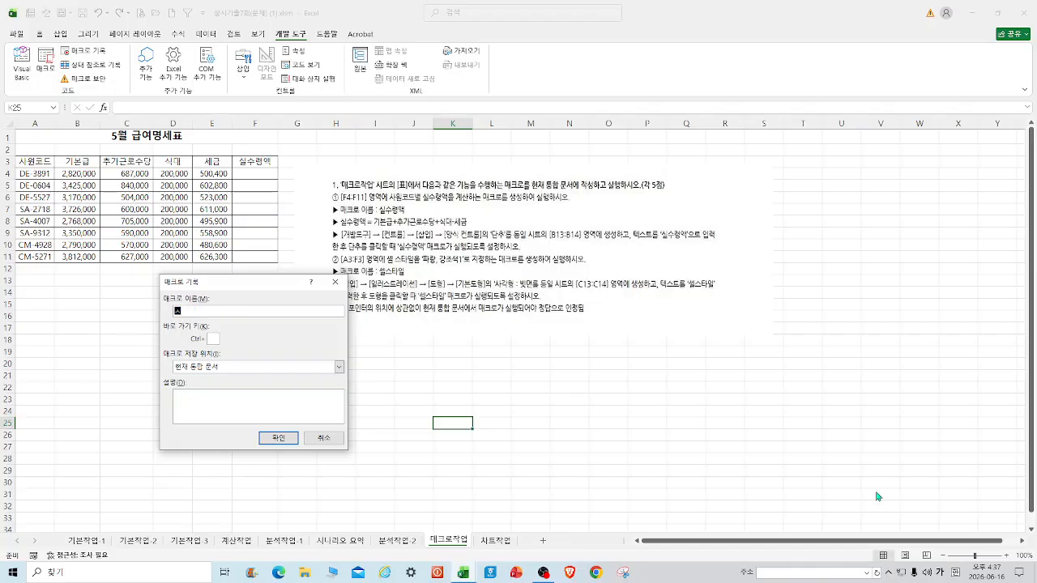
text(수령액)
key(Return)
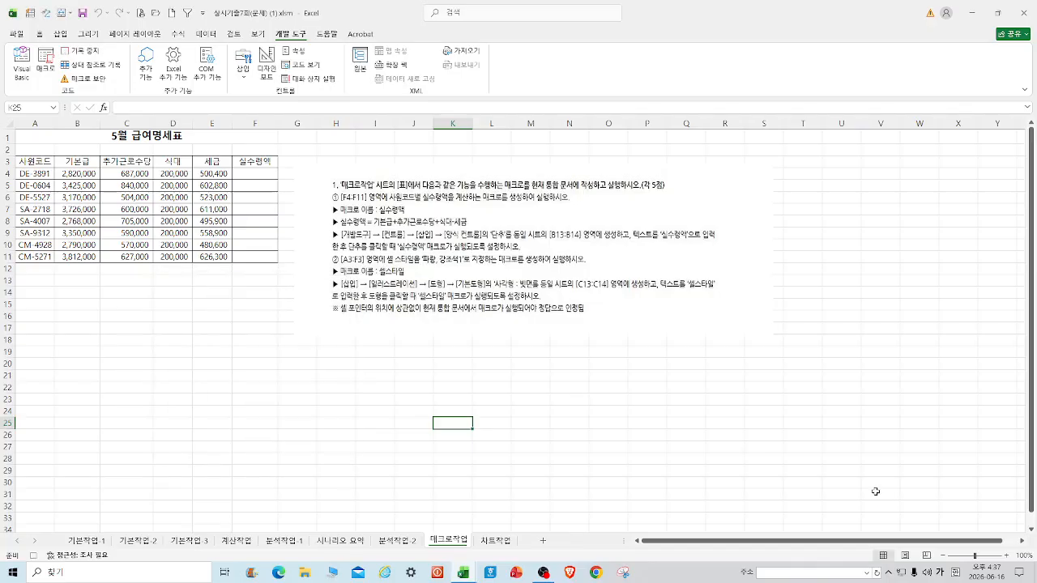
Begin a formula in F4 referencing B4, C4 and D4.
click(256, 171)
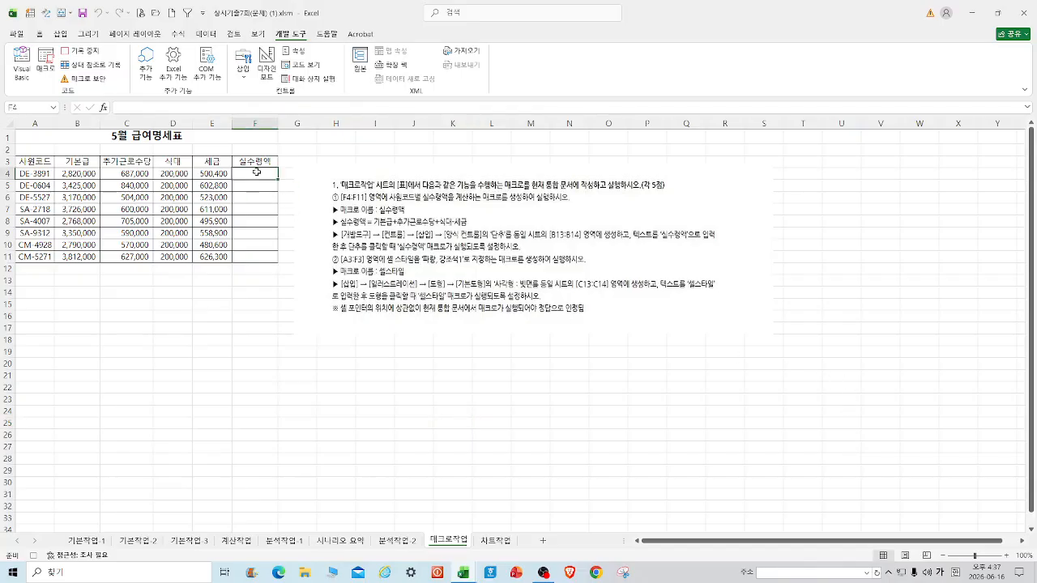
text(=)
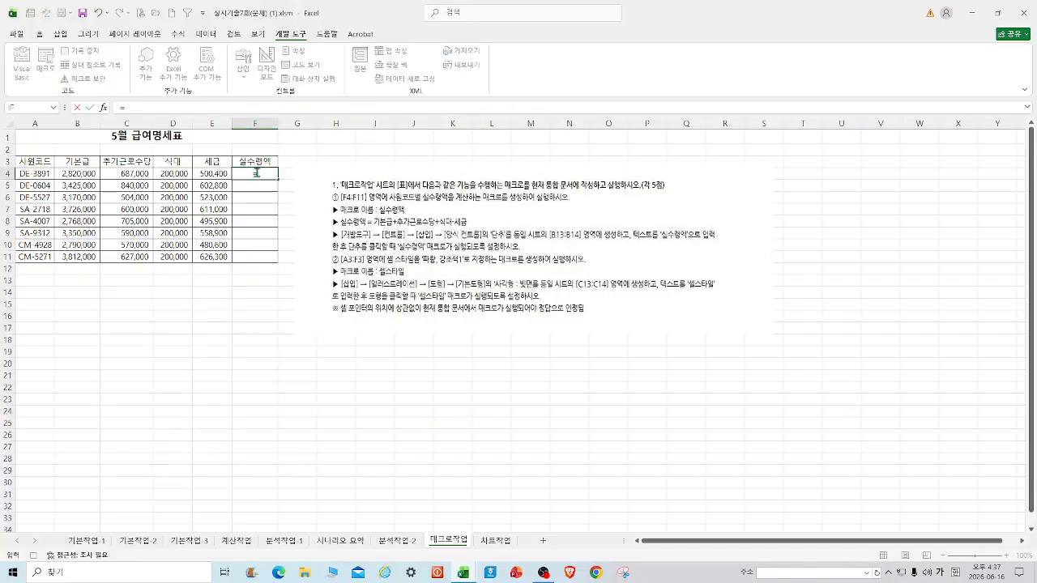
click(89, 173)
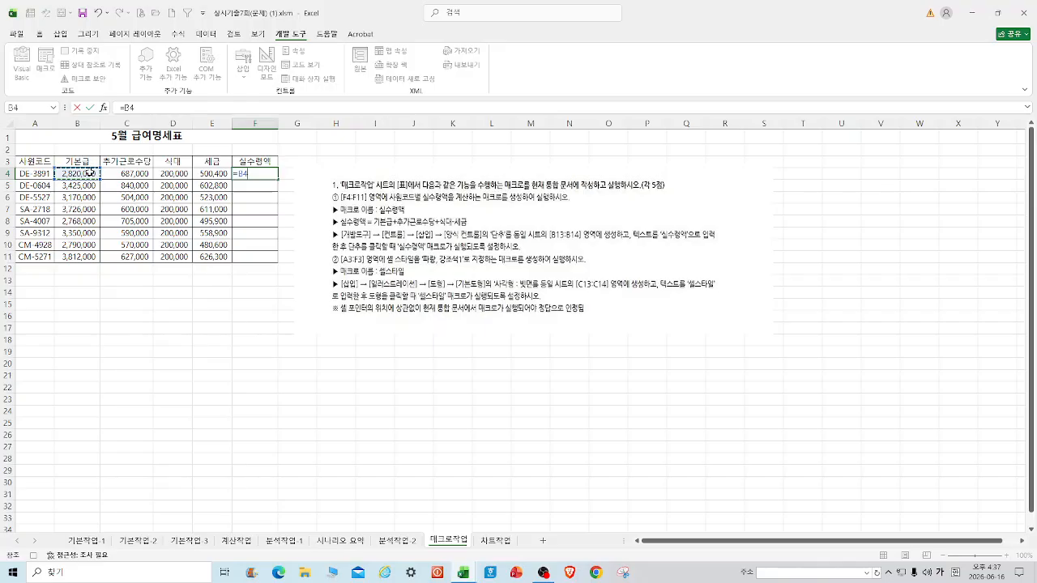
text(=)
click(143, 173)
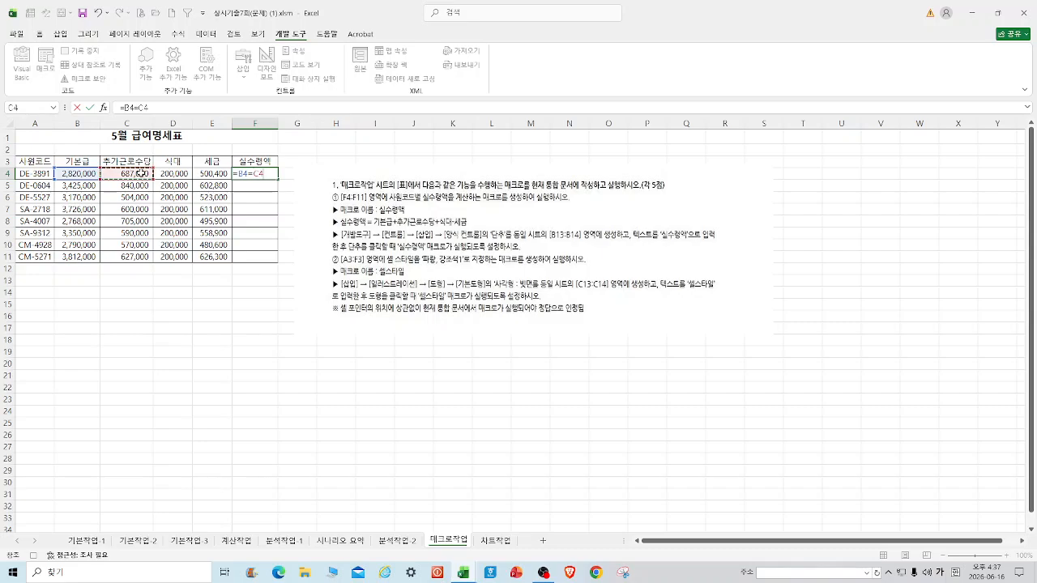
text(=)
click(176, 173)
text(=)
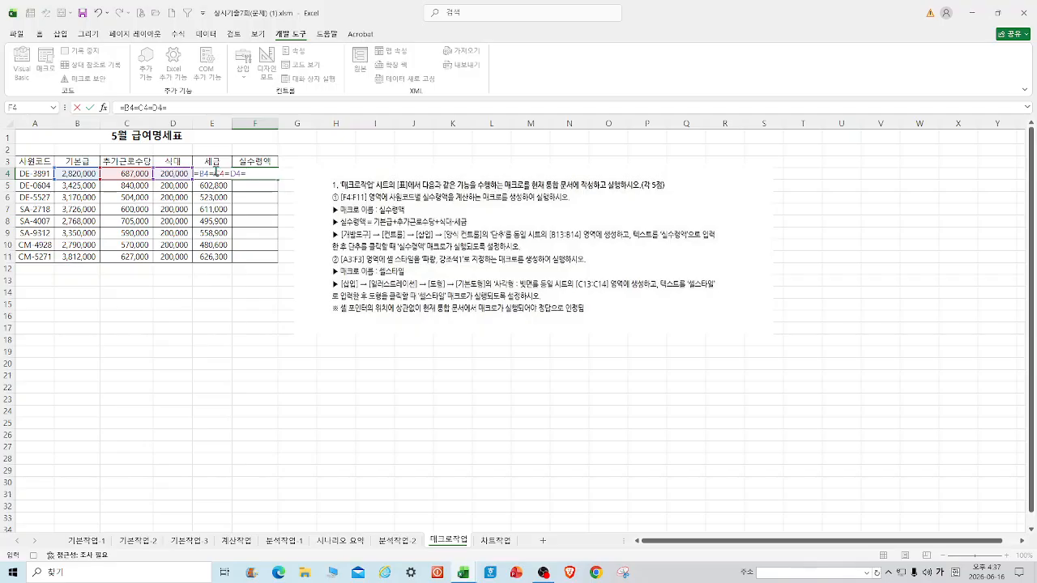
Correct the F4 formula to =B4+C4+D4-E4 and commit it.
click(171, 108)
drag(172, 108, 141, 107)
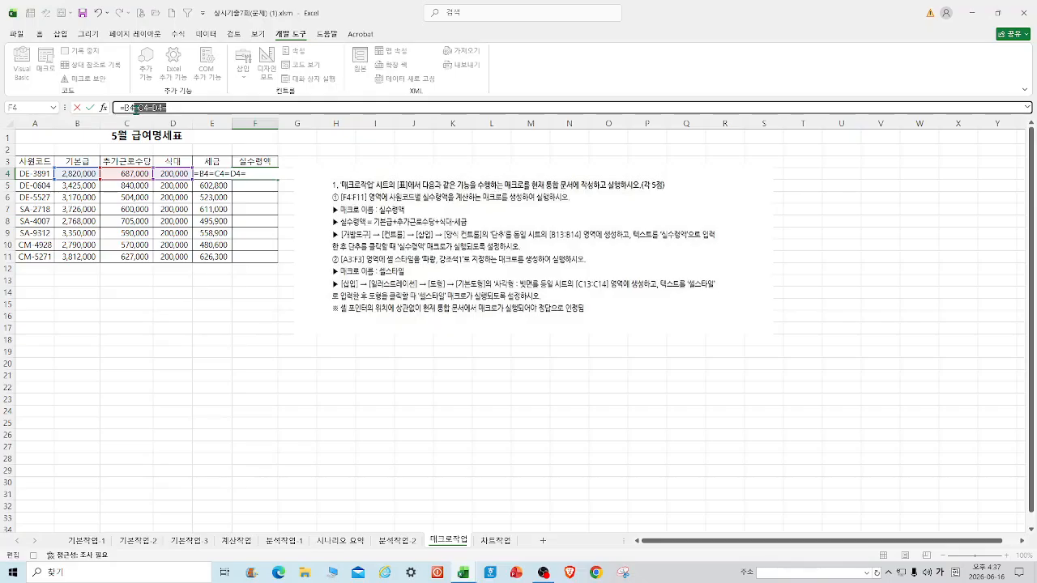
key(BackSpace)
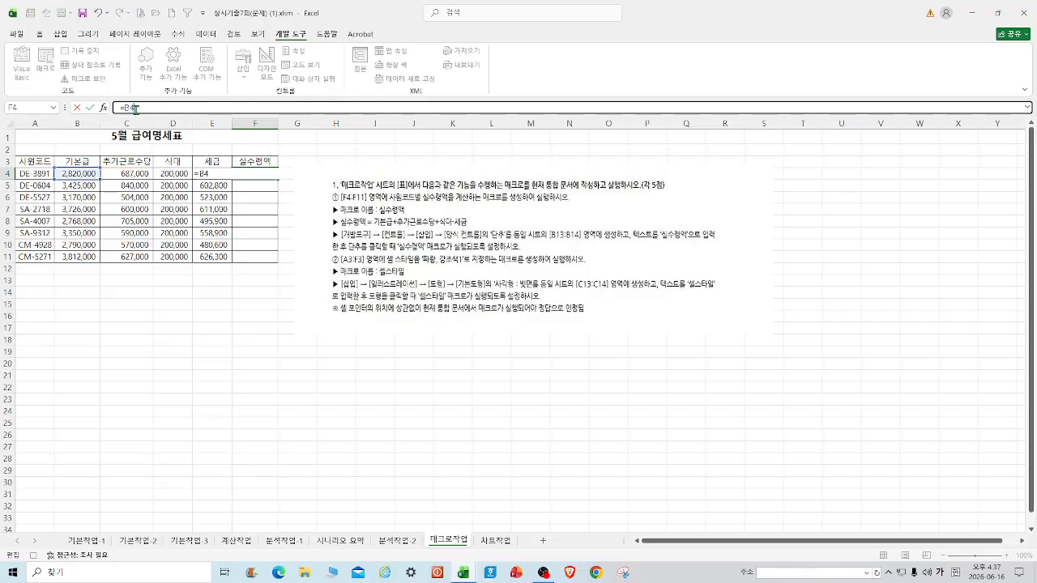
text(+)
click(131, 169)
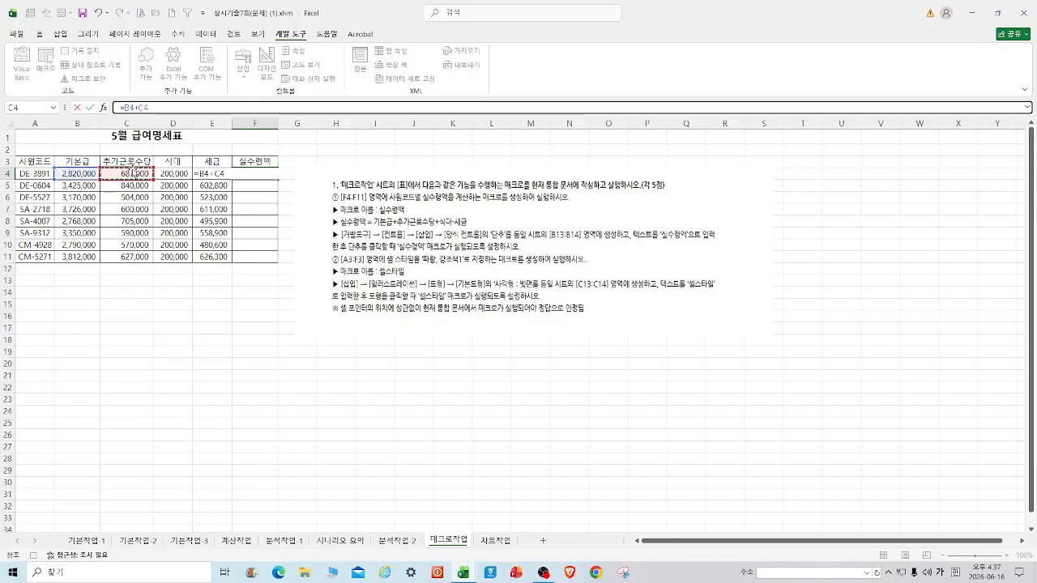
text(+)
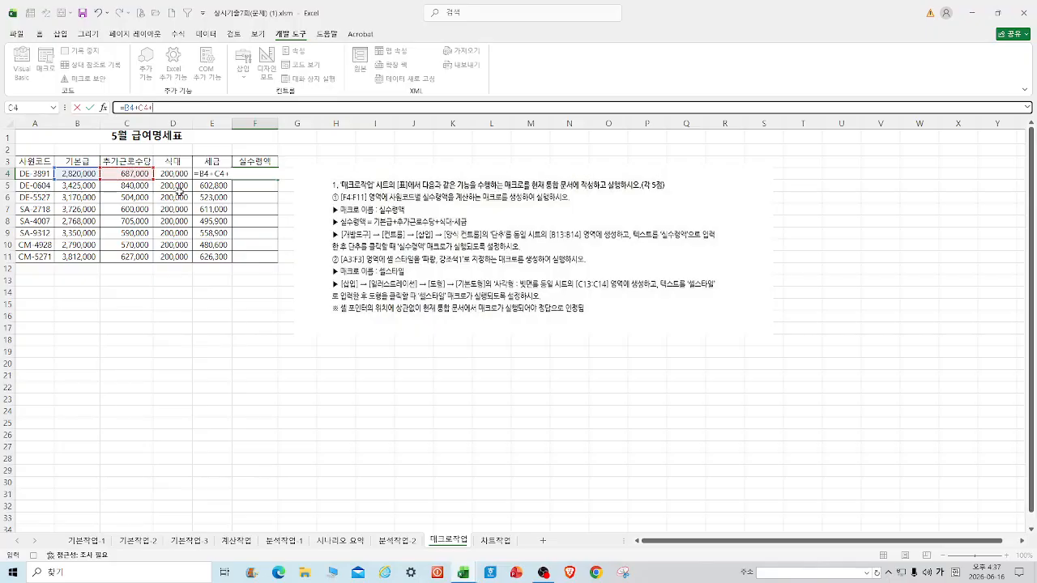
click(177, 172)
text(-)
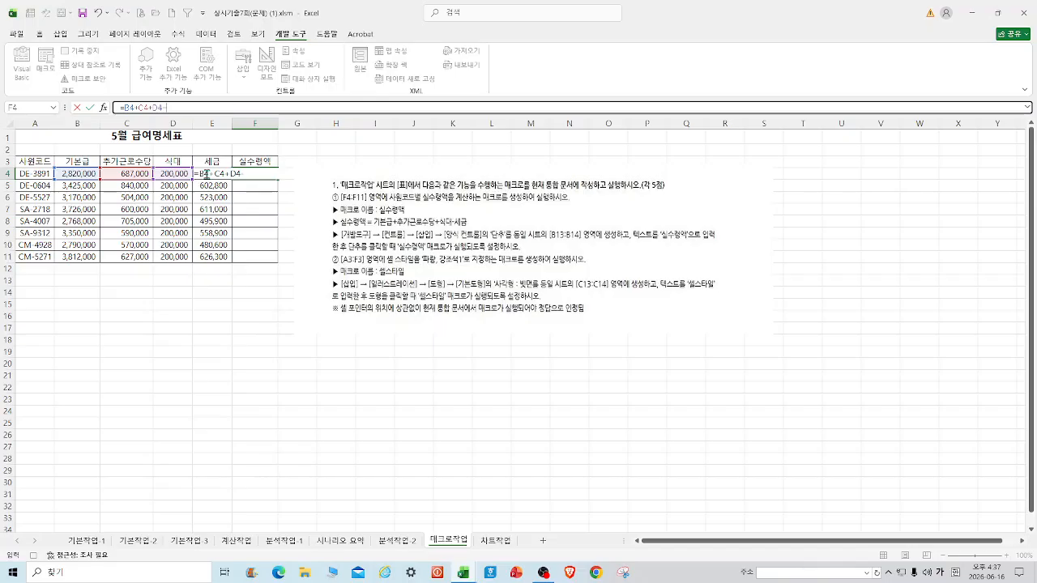
click(218, 161)
key(Down)
key(ctrl+Return)
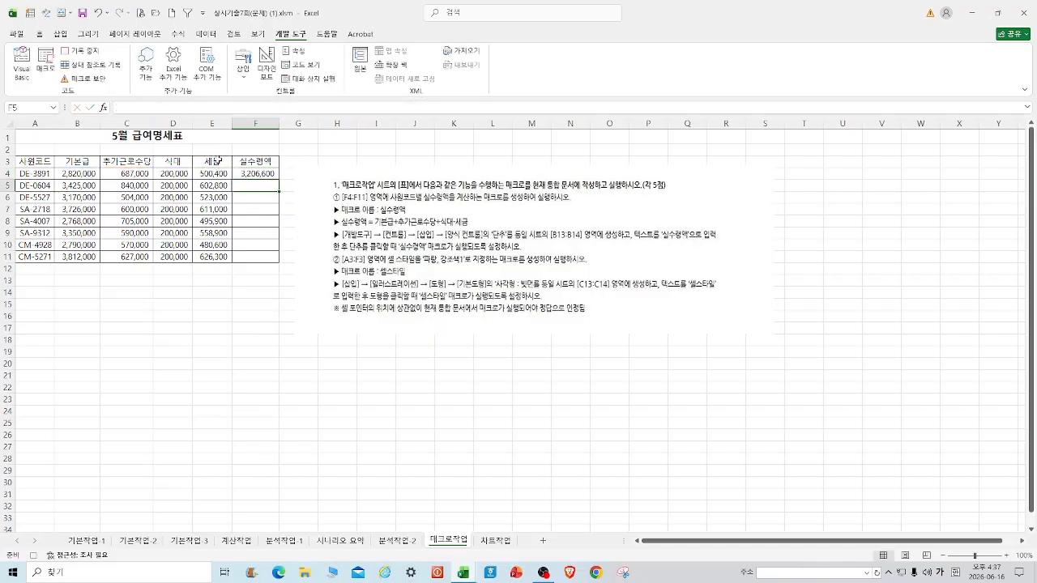
Fill the net pay formula down to F11 and stop the macro recording.
drag(279, 180, 272, 264)
click(250, 338)
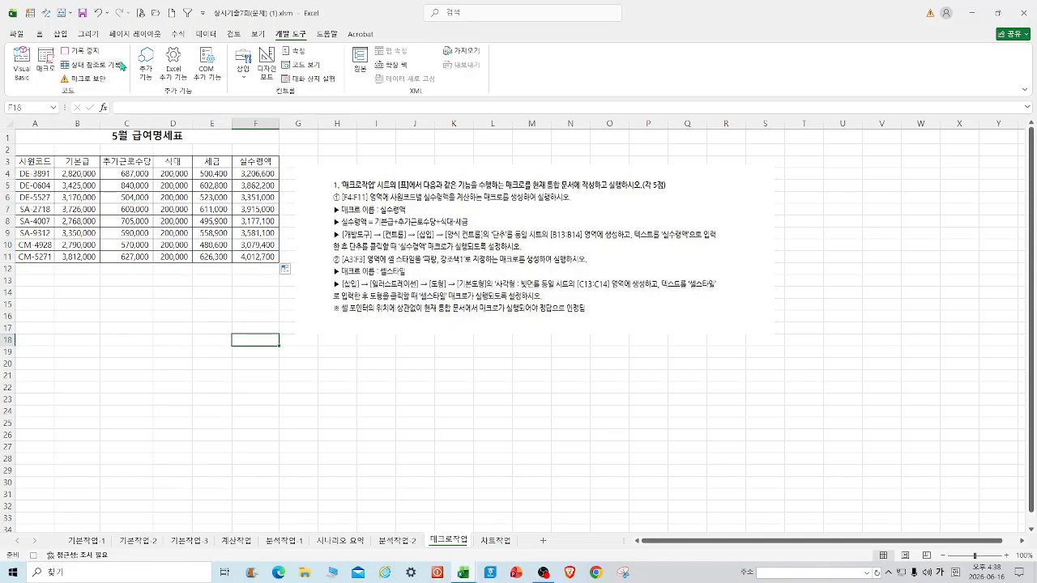
click(91, 53)
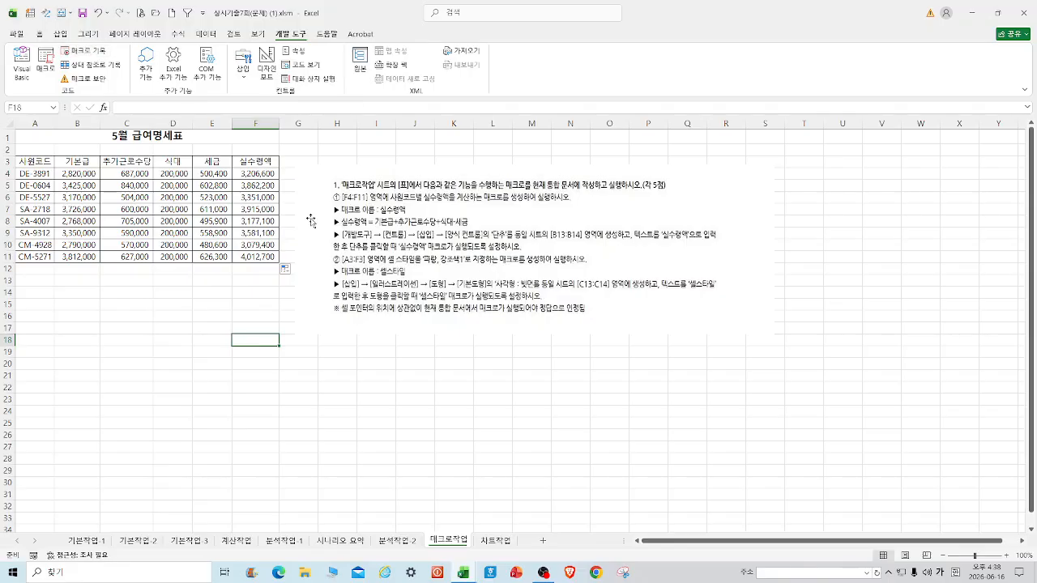
Start recording a second macro for the cell style.
click(95, 52)
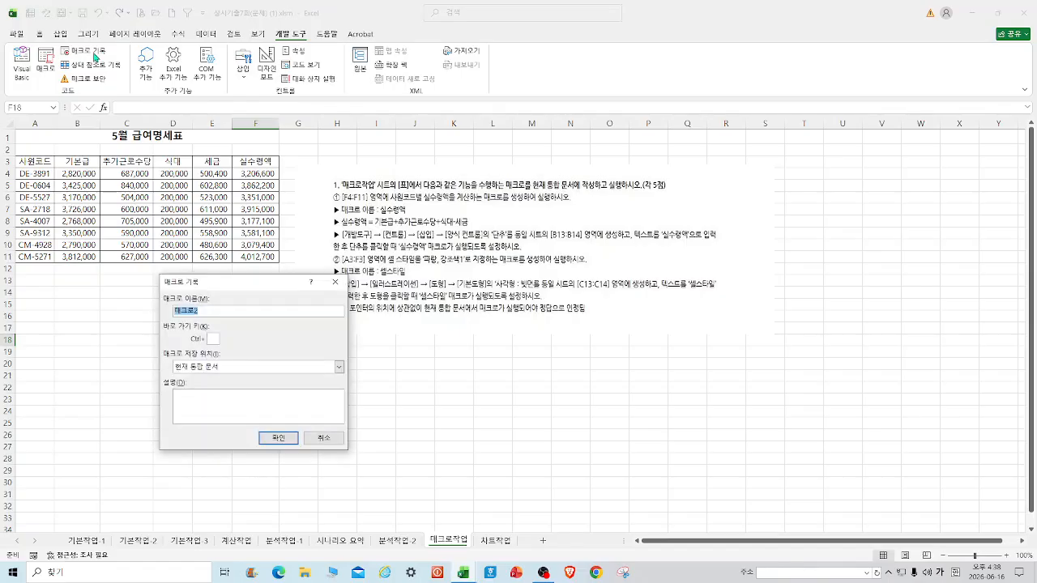
text(ㅅ수령액)
key(Return)
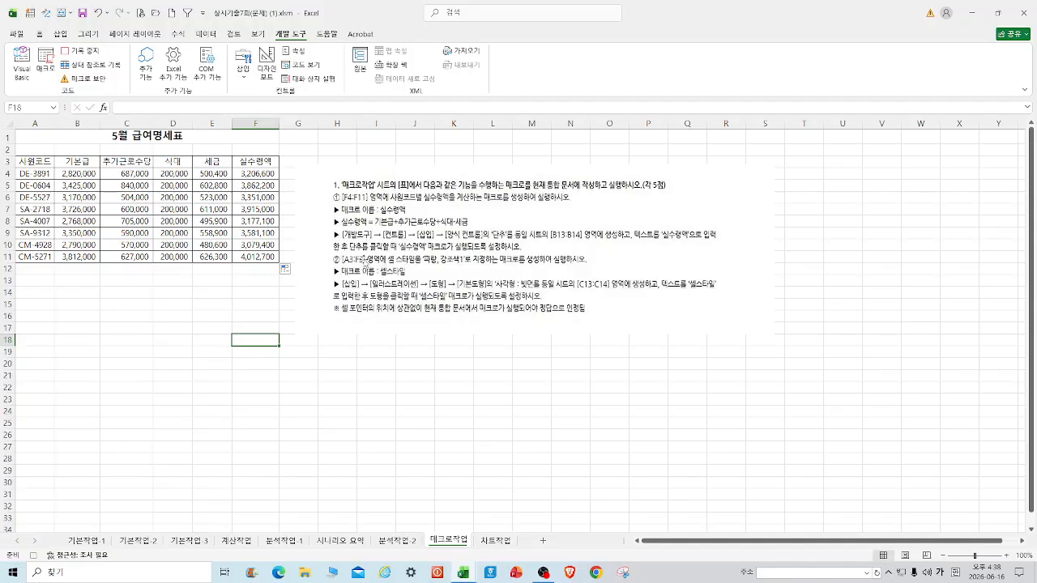
Apply the 강조색1 cell style to header row A3:F3.
drag(32, 162, 258, 162)
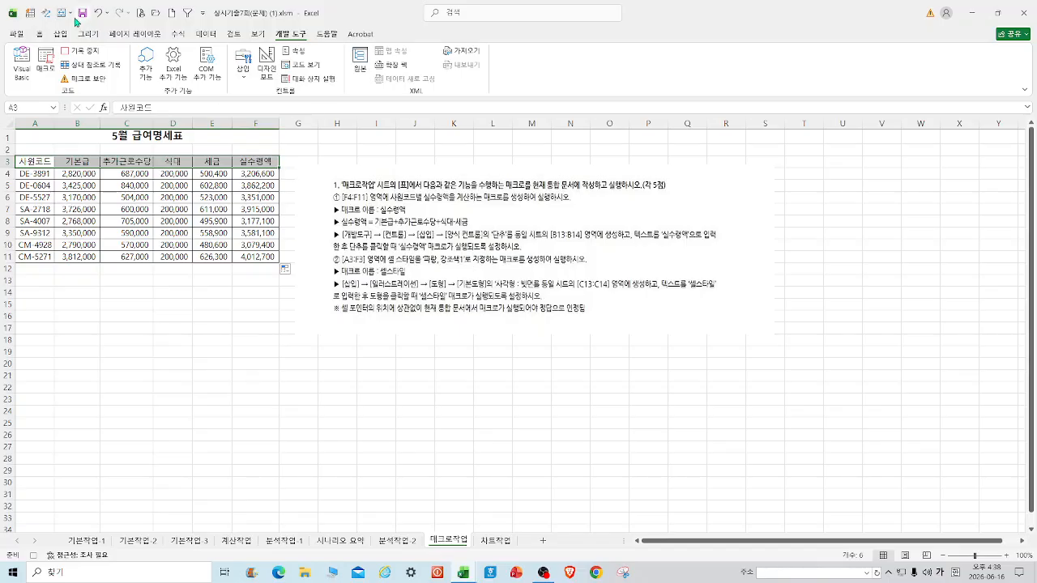
click(38, 36)
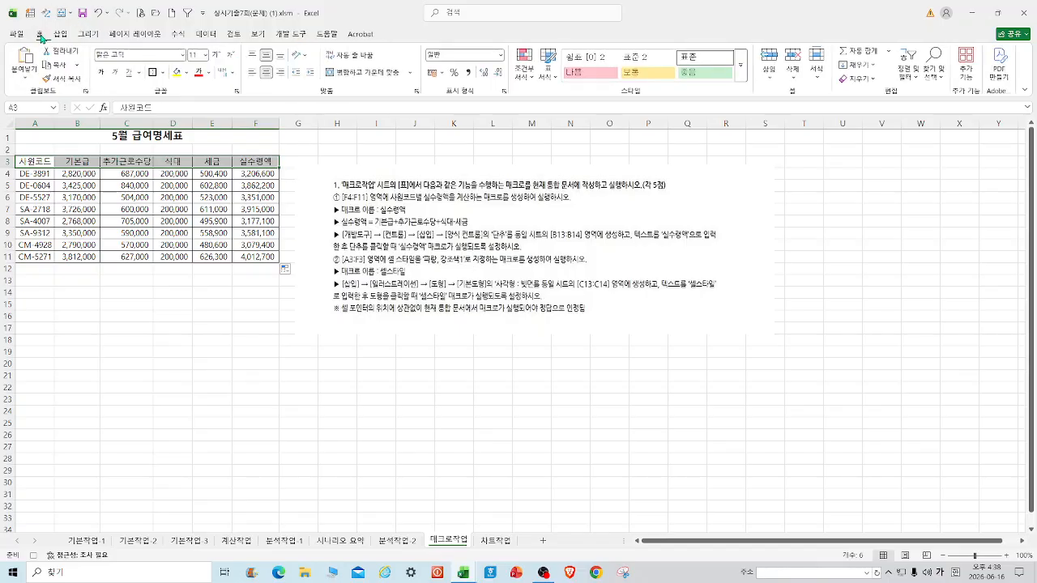
click(740, 76)
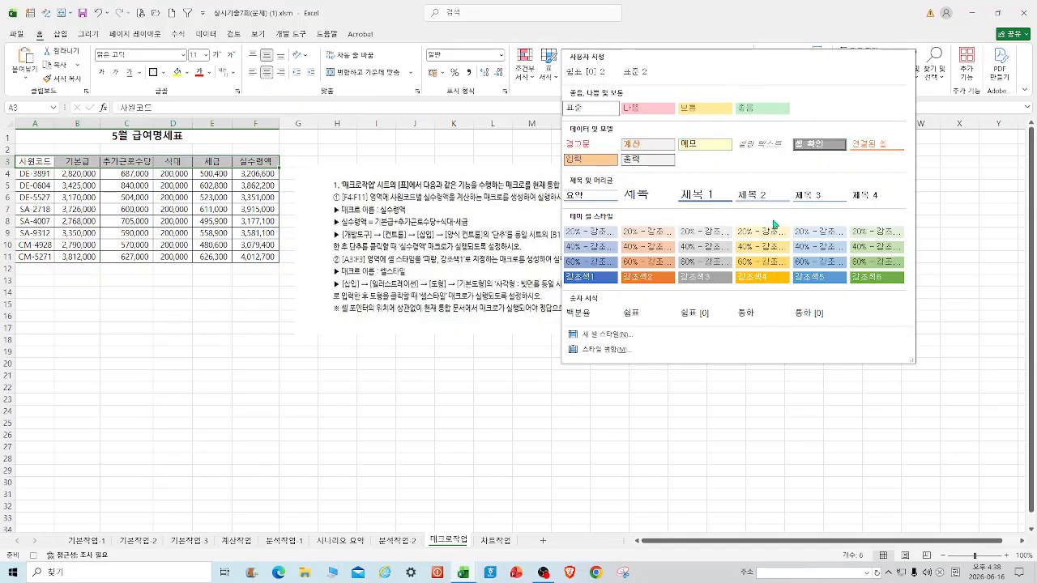
click(591, 277)
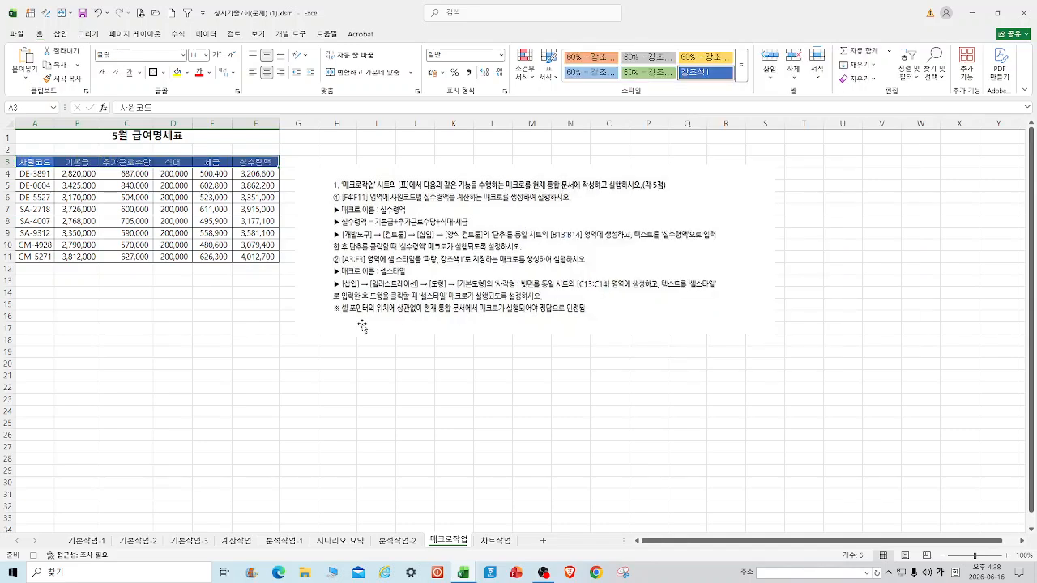
click(231, 316)
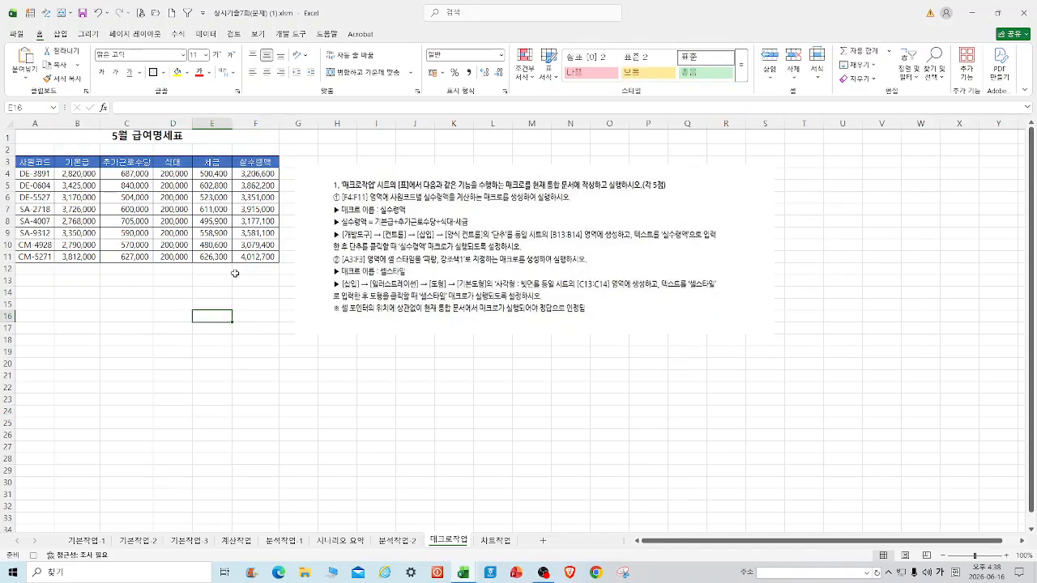
Stop recording the cell style macro.
click(298, 34)
click(81, 51)
click(391, 402)
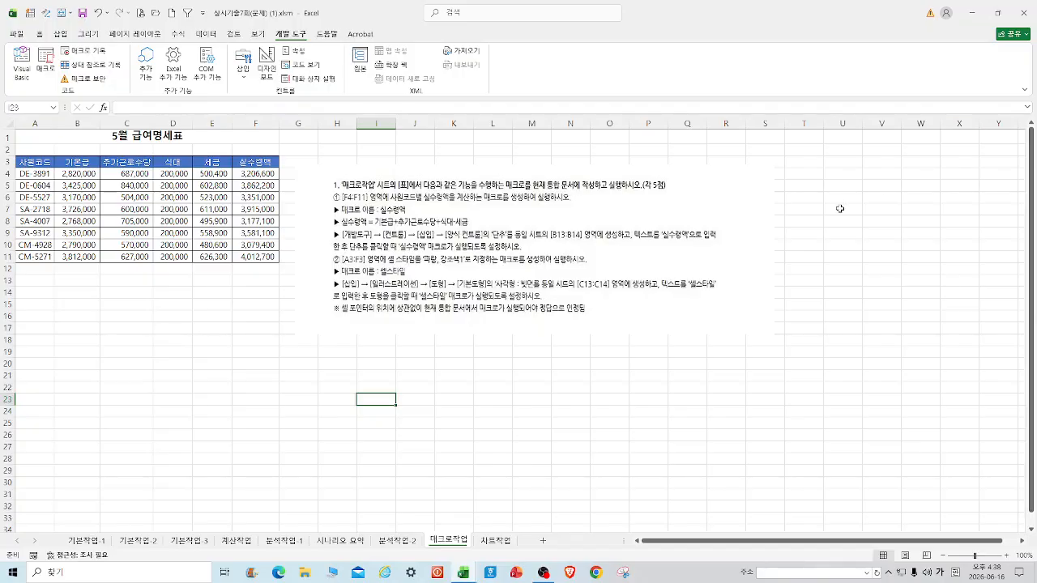
Draw a form button at B13:B14 and assign it the 실수령액 macro.
click(243, 65)
click(238, 108)
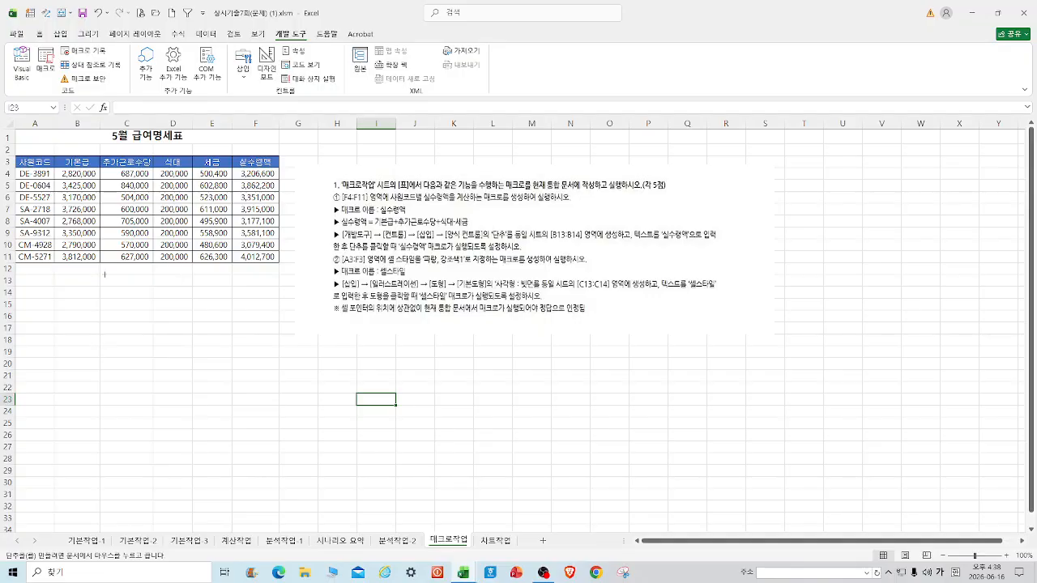
key(alt)
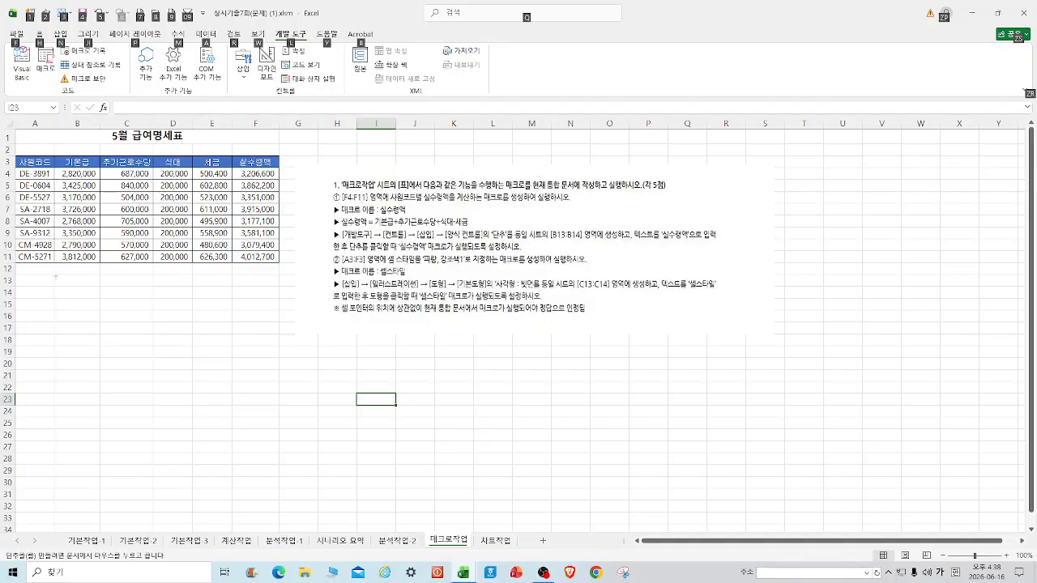
drag(55, 275, 100, 302)
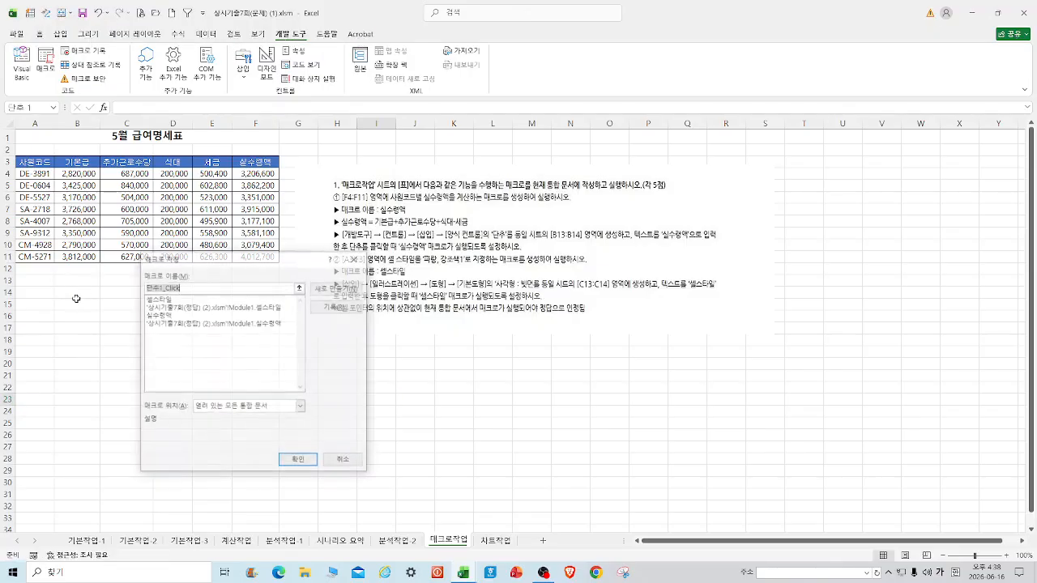
click(163, 321)
click(299, 461)
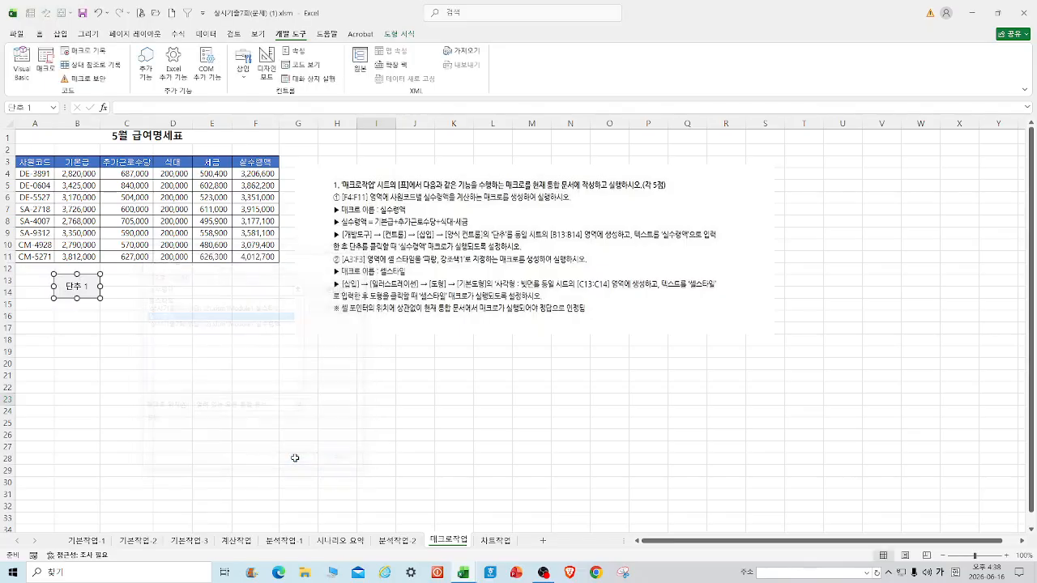
Change the button's caption to 실수령액.
click(84, 288)
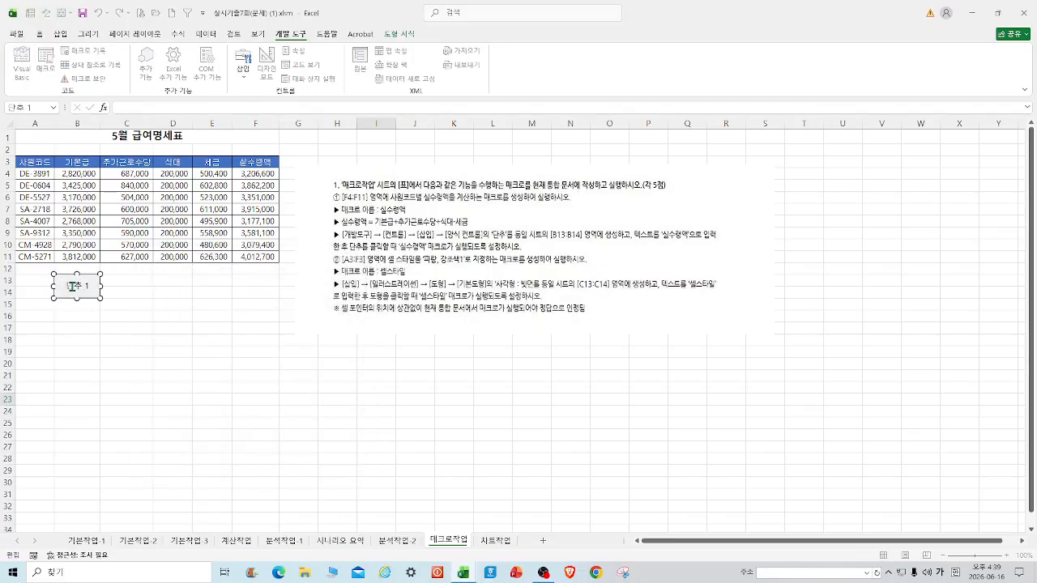
drag(66, 286, 108, 287)
text(실수령액)
click(223, 340)
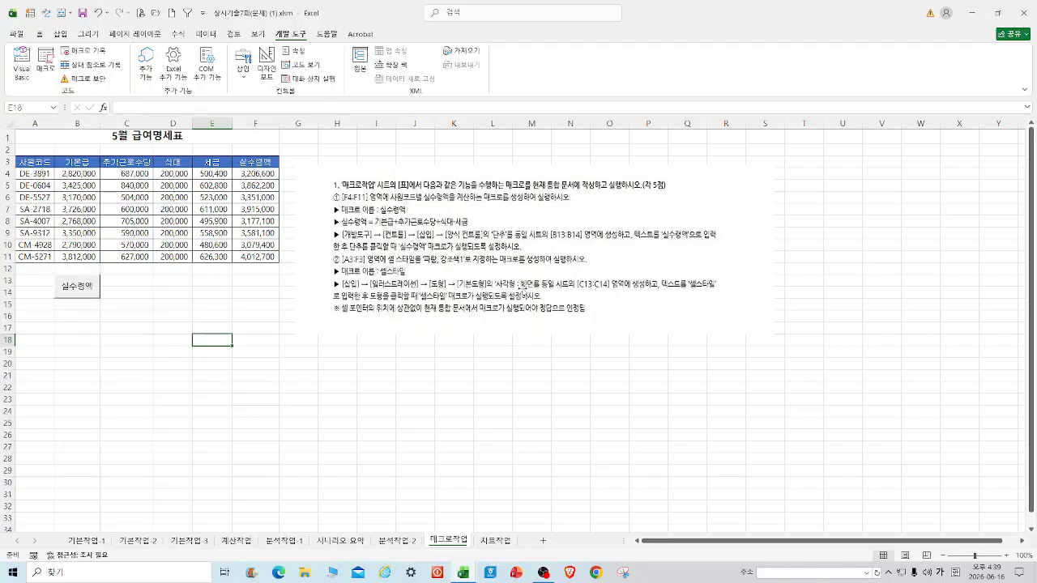
Draw a bevel shape over C13:C14 with the text 셀스타일.
click(61, 34)
click(147, 77)
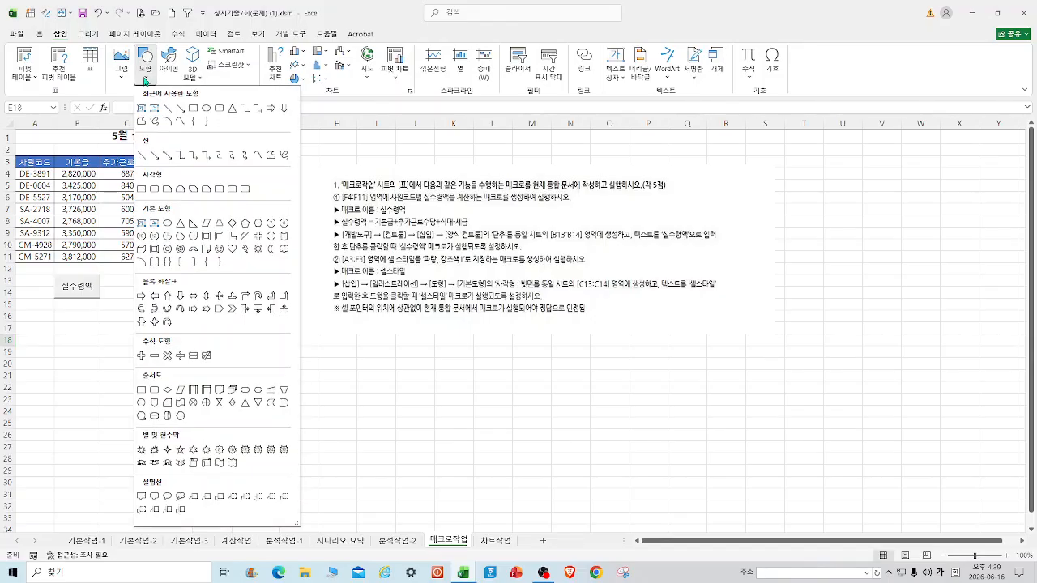
click(154, 250)
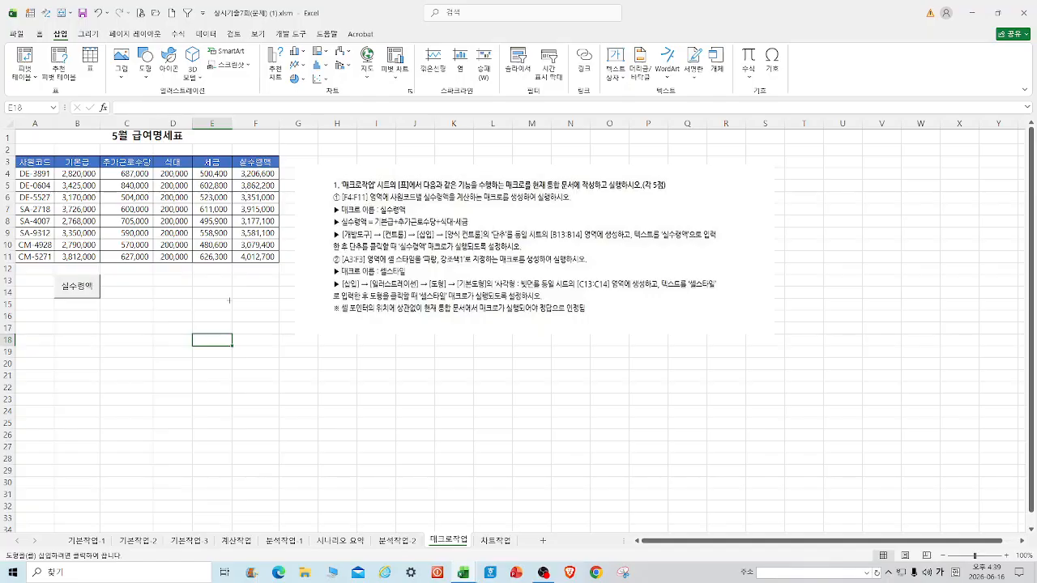
key(alt)
drag(101, 276, 143, 300)
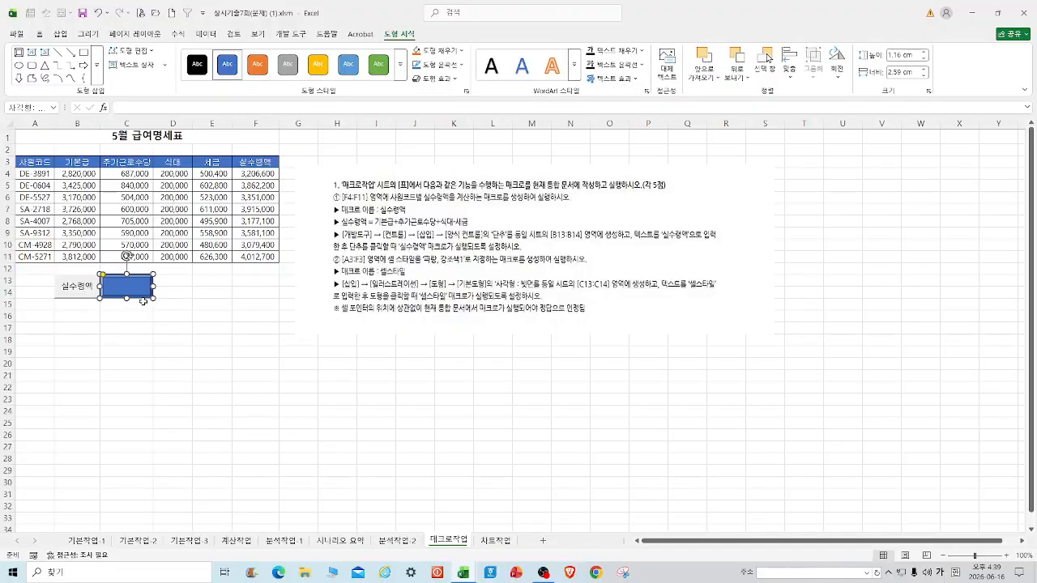
text(세)
text(ㄹ스타)
text(일)
click(213, 314)
Assign the 셀스타일 macro to the shape.
click(138, 286)
right_click(138, 288)
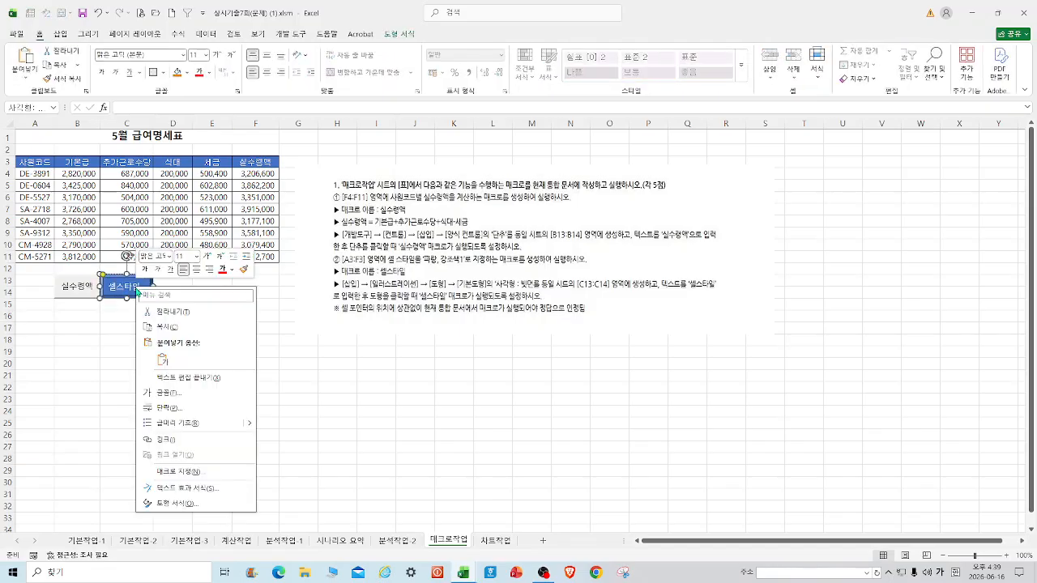
click(180, 473)
click(93, 392)
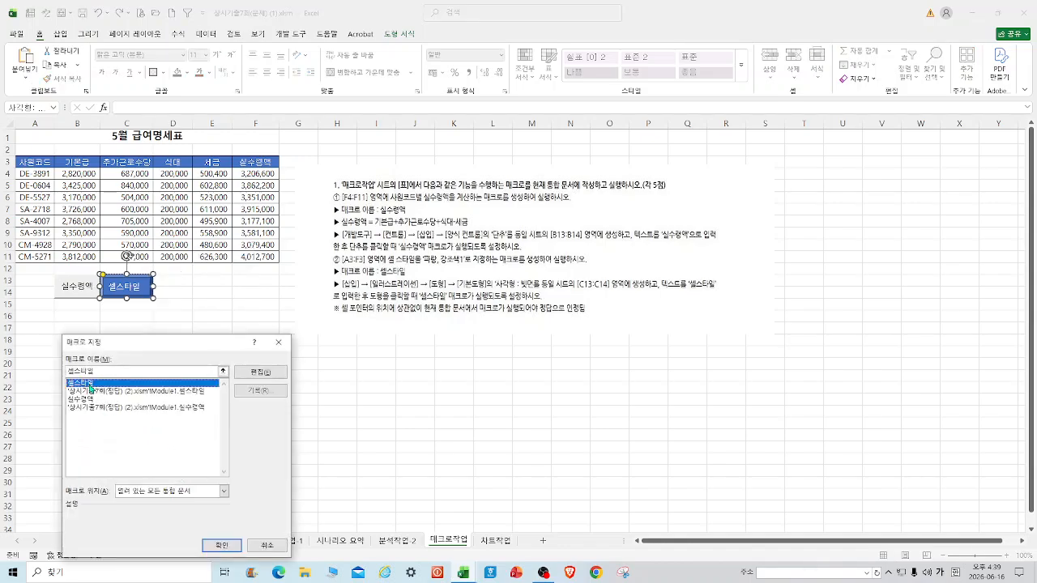
click(221, 545)
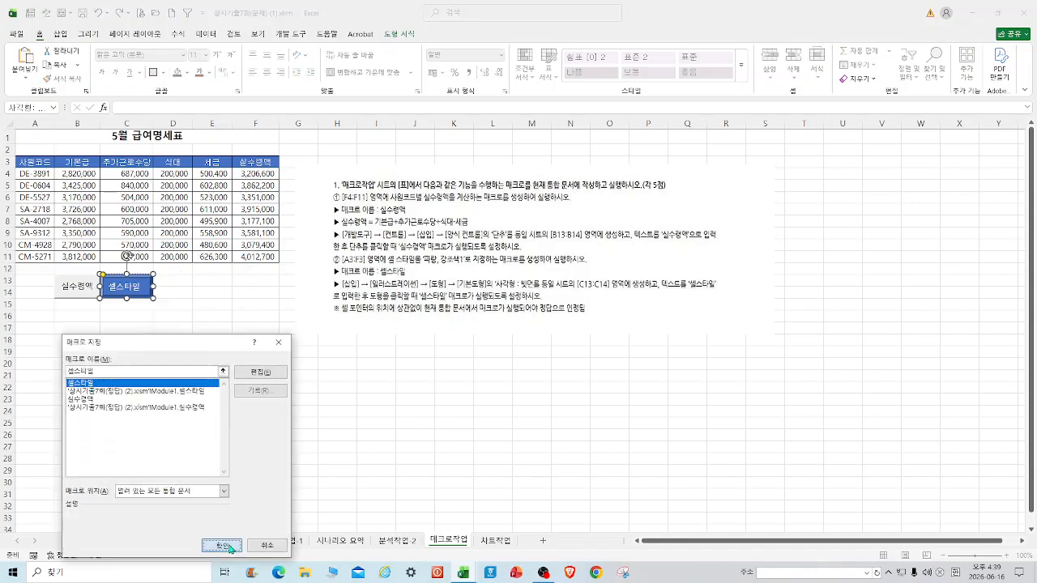
click(531, 400)
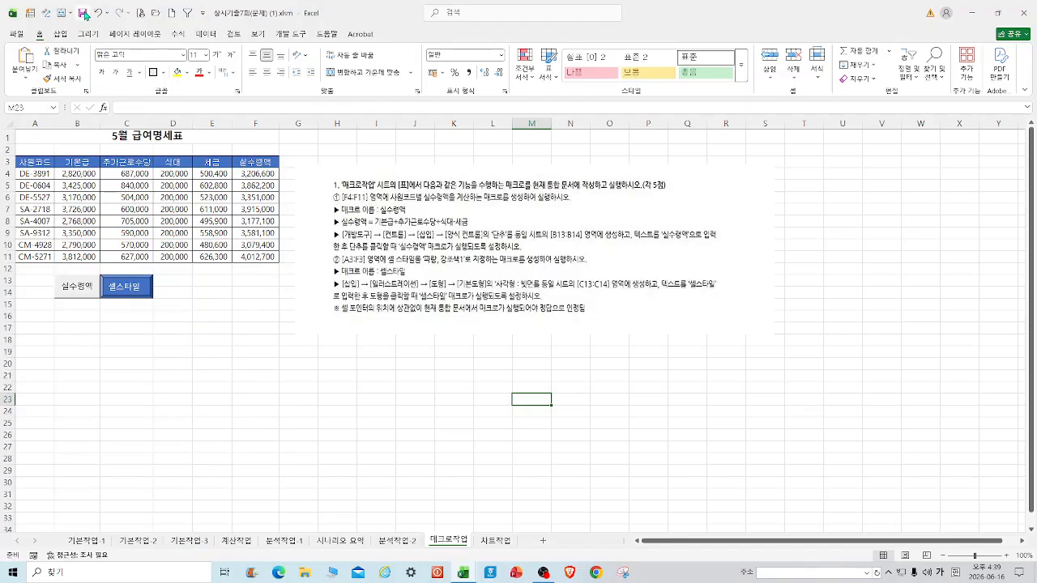
On 시트작업, uncheck the 판매금액 series and 합계 category in the chart's data source.
click(495, 541)
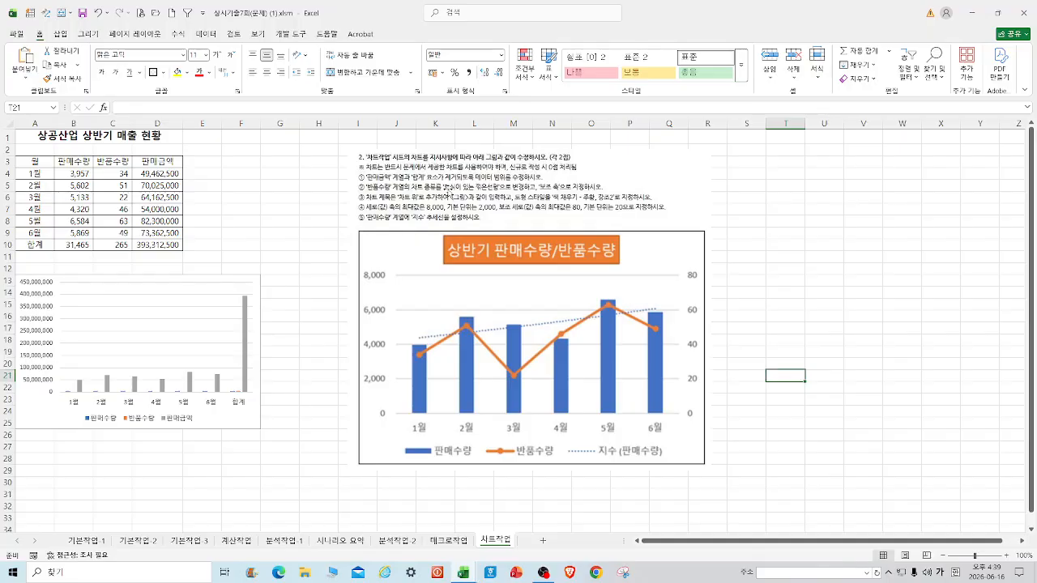
right_click(225, 278)
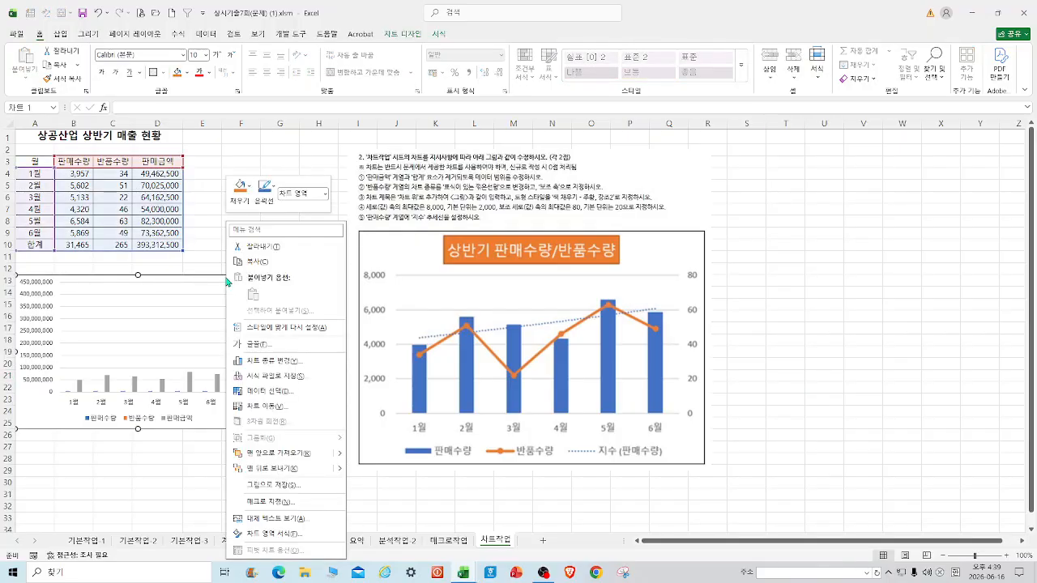
click(286, 396)
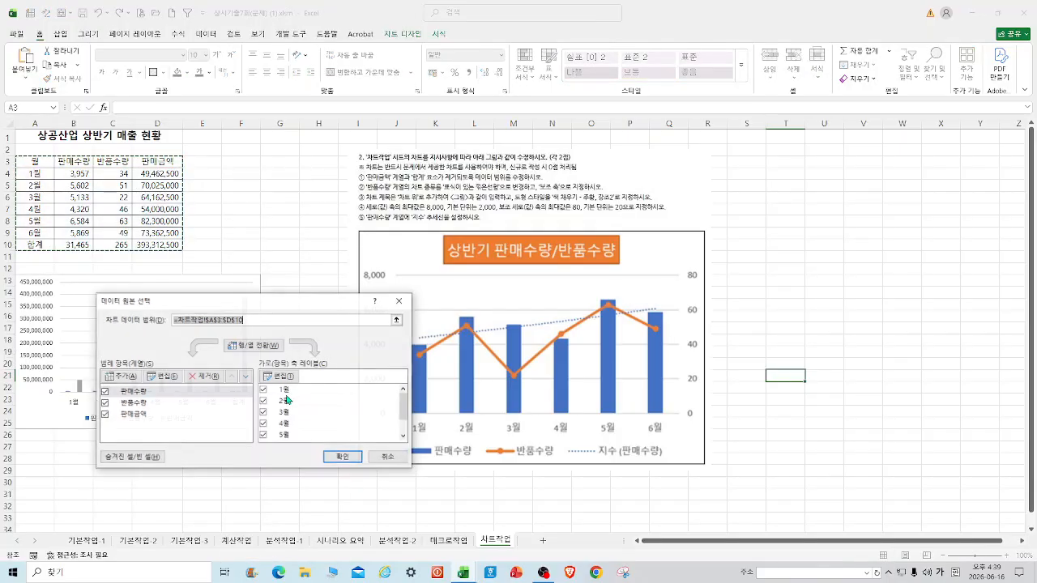
click(106, 416)
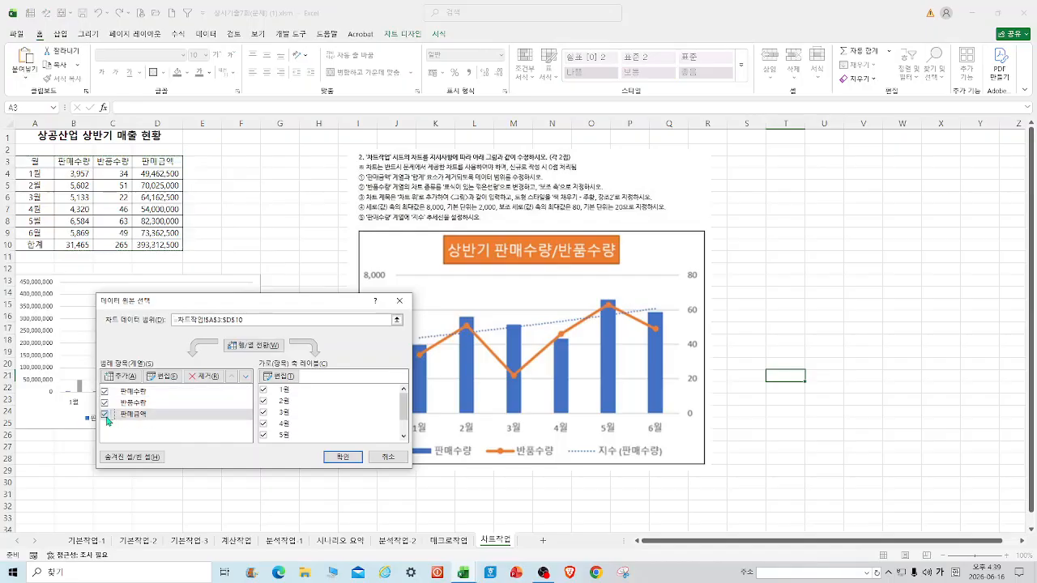
drag(403, 420, 403, 433)
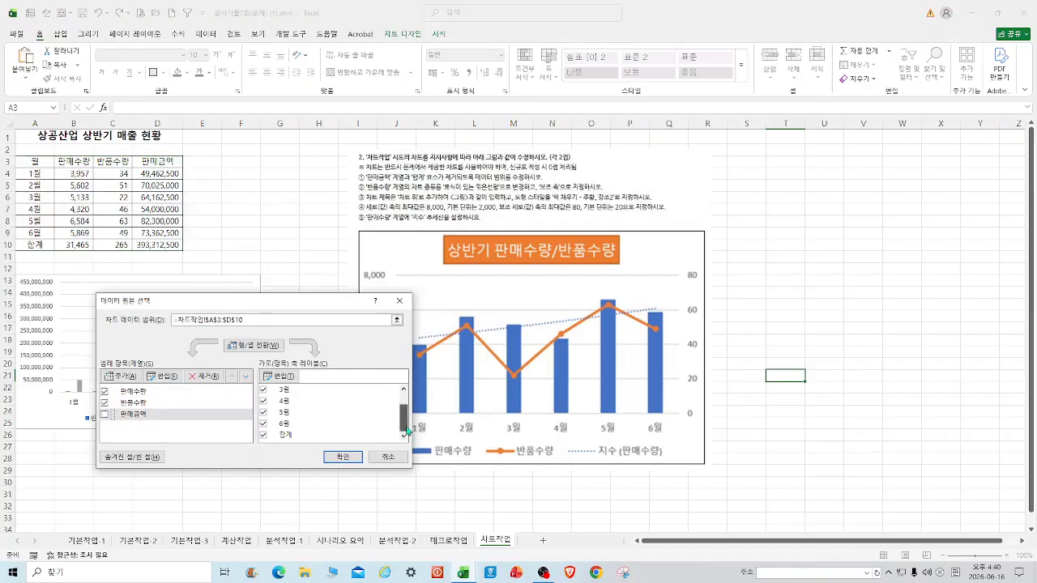
click(264, 436)
click(343, 457)
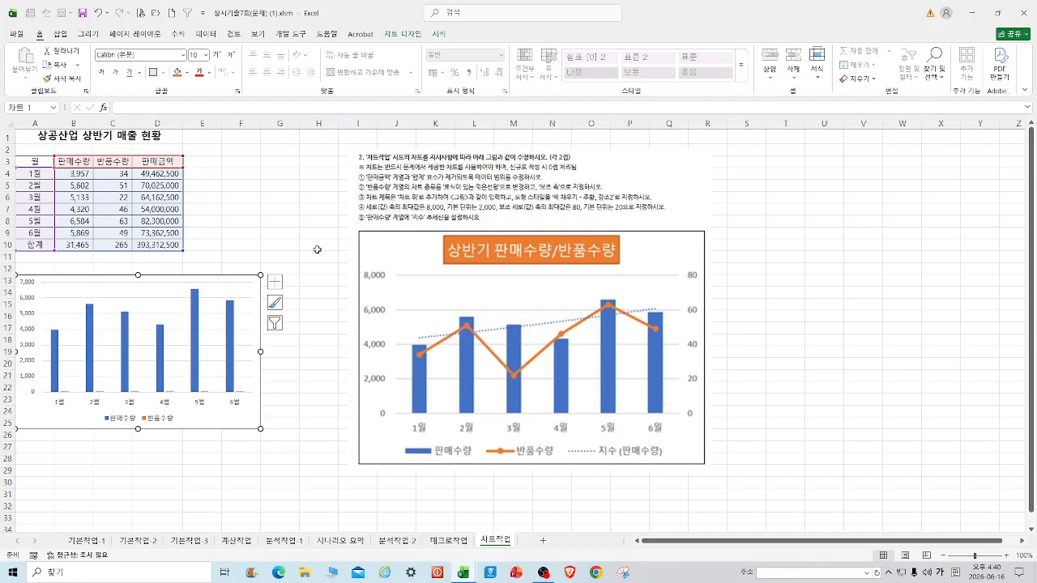
Change 반품수량 to a line with markers on the secondary axis, keeping 판매수량 as columns.
right_click(195, 352)
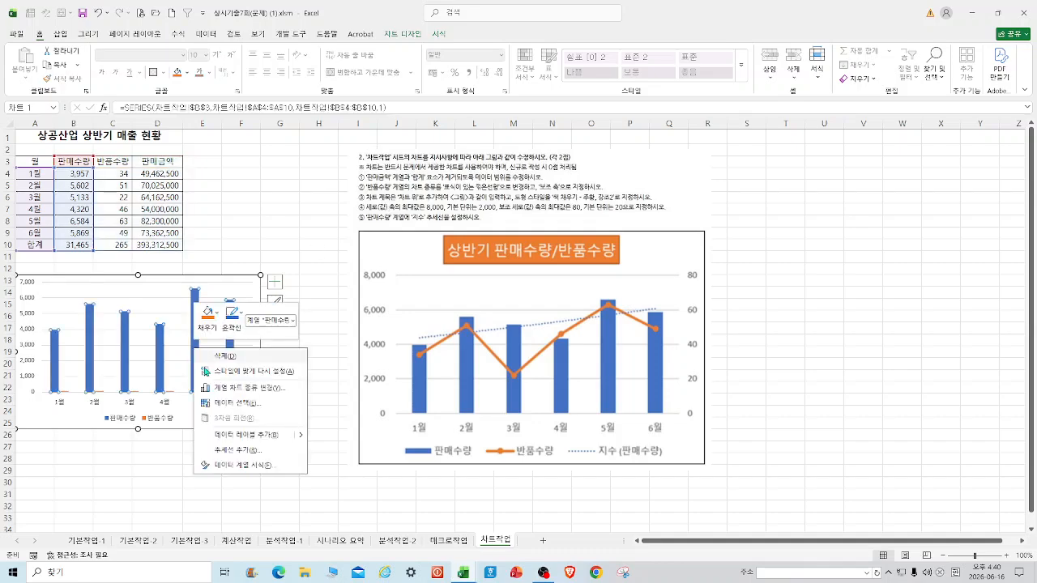
click(226, 391)
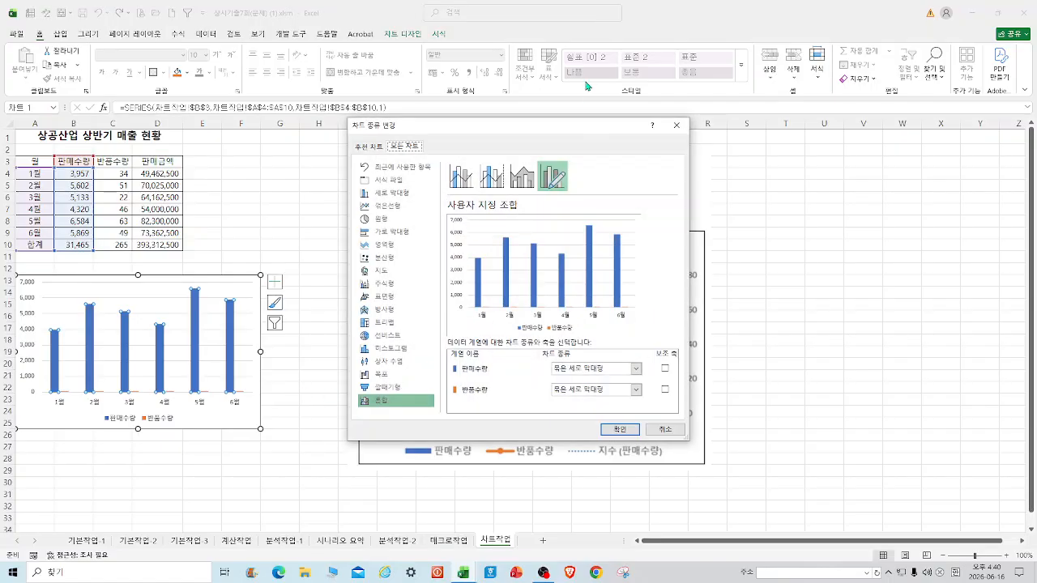
drag(580, 131, 256, 89)
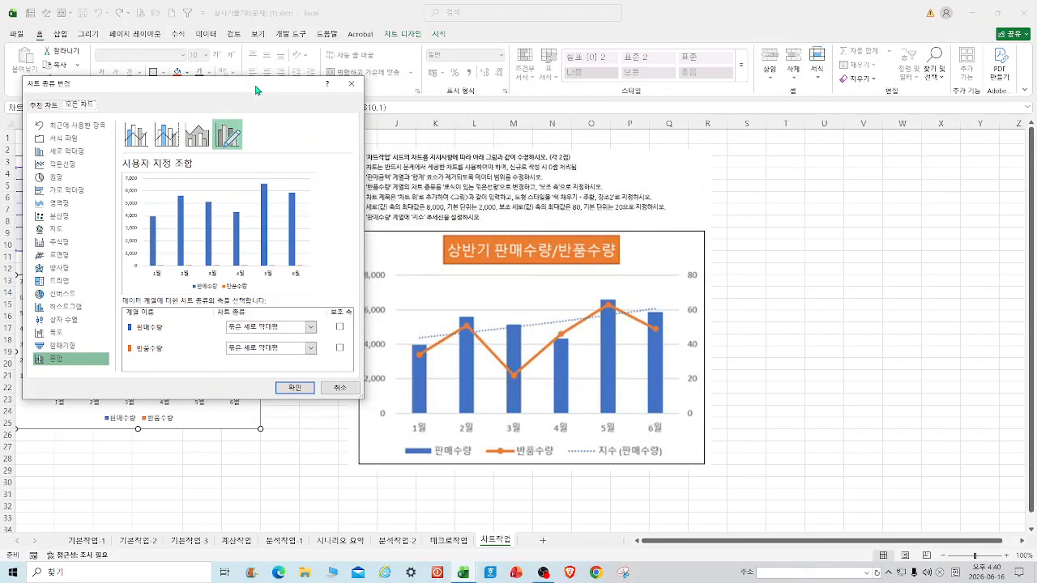
click(312, 351)
click(329, 239)
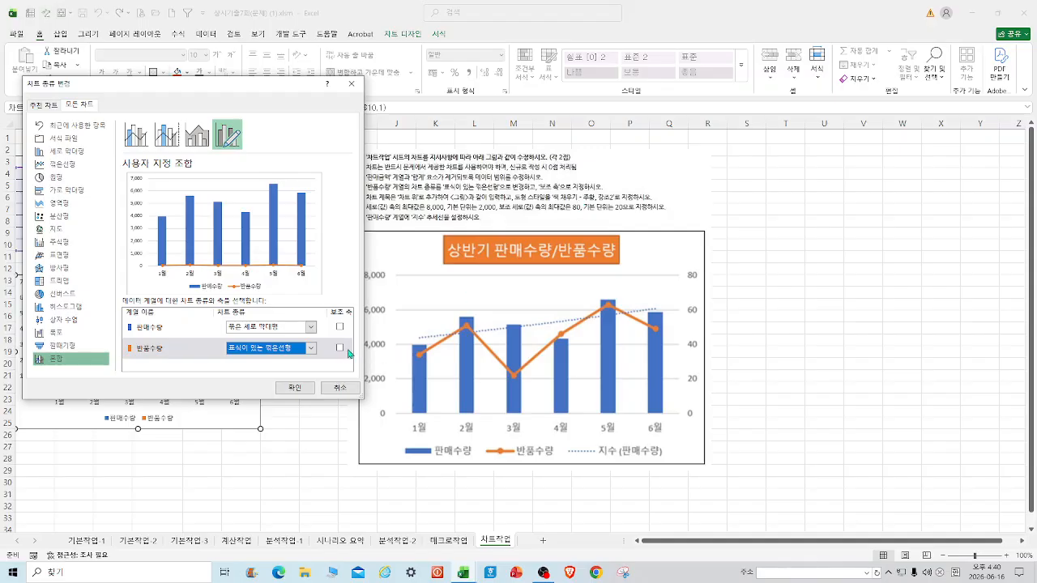
click(340, 348)
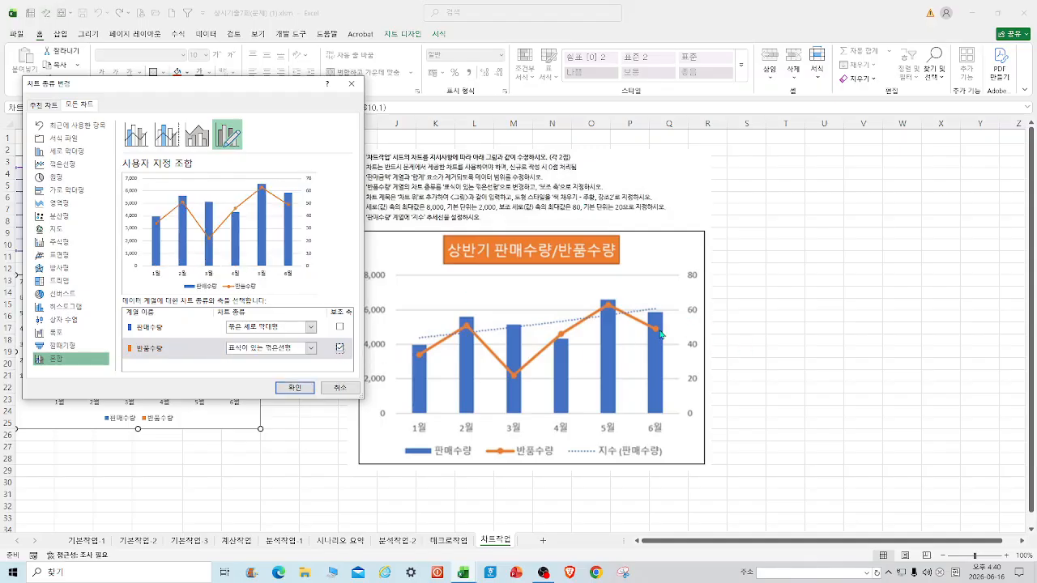
click(295, 389)
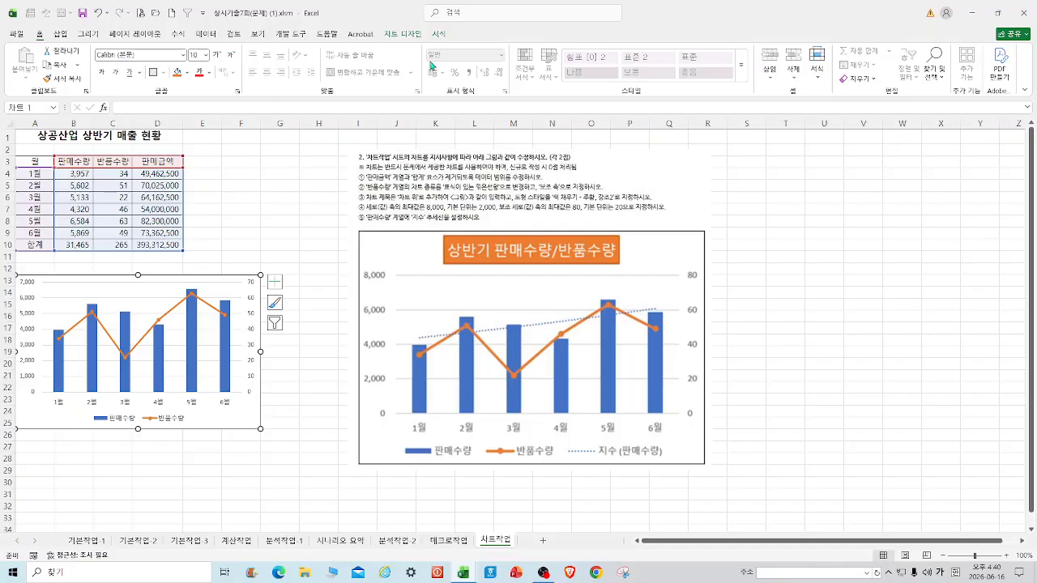
click(402, 34)
Add a chart title above the chart and type 상반기 판매수량/반품수량.
click(25, 63)
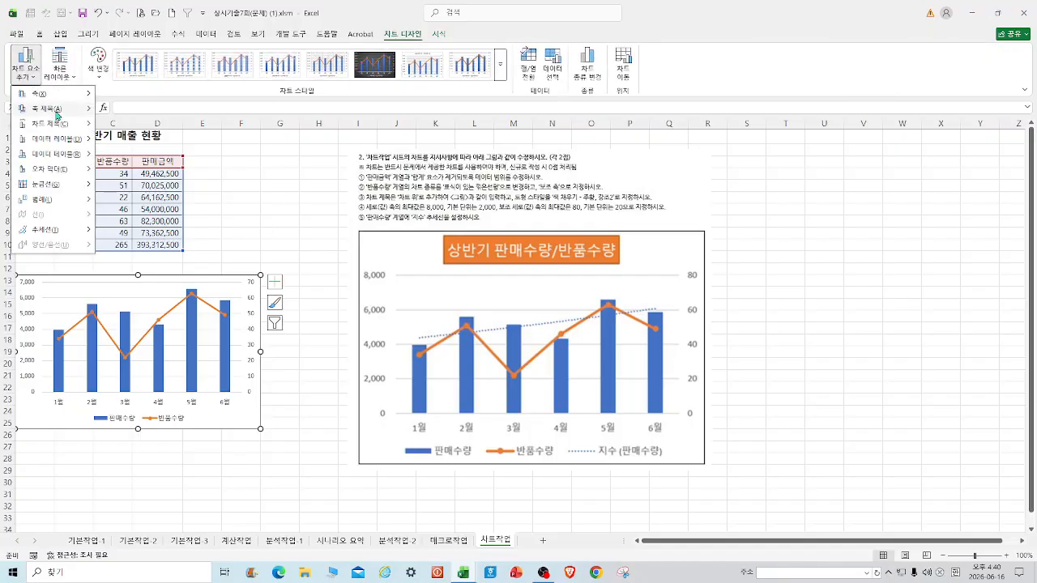
mouse_move(57, 124)
click(139, 158)
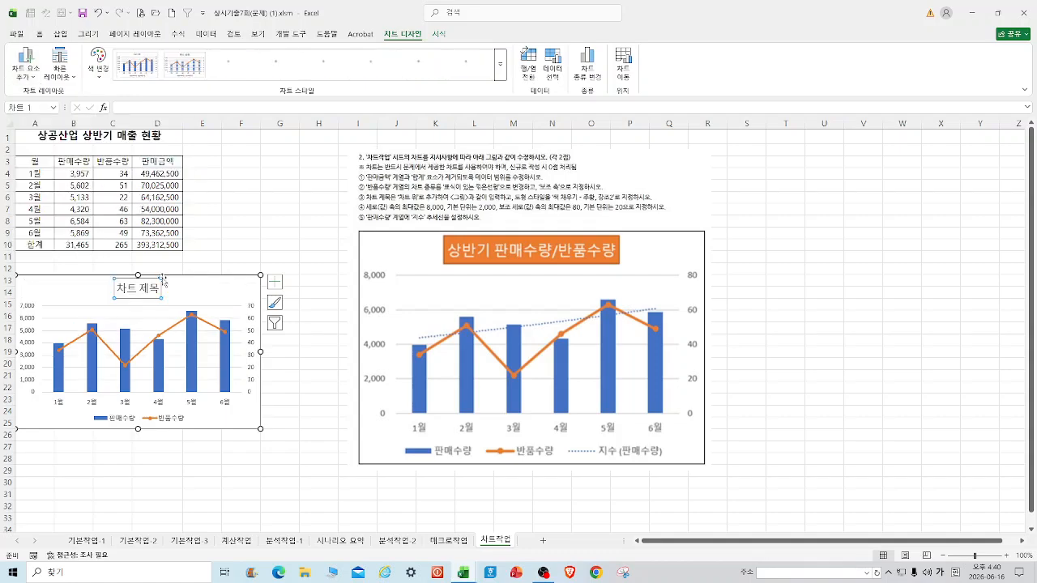
drag(117, 289, 182, 292)
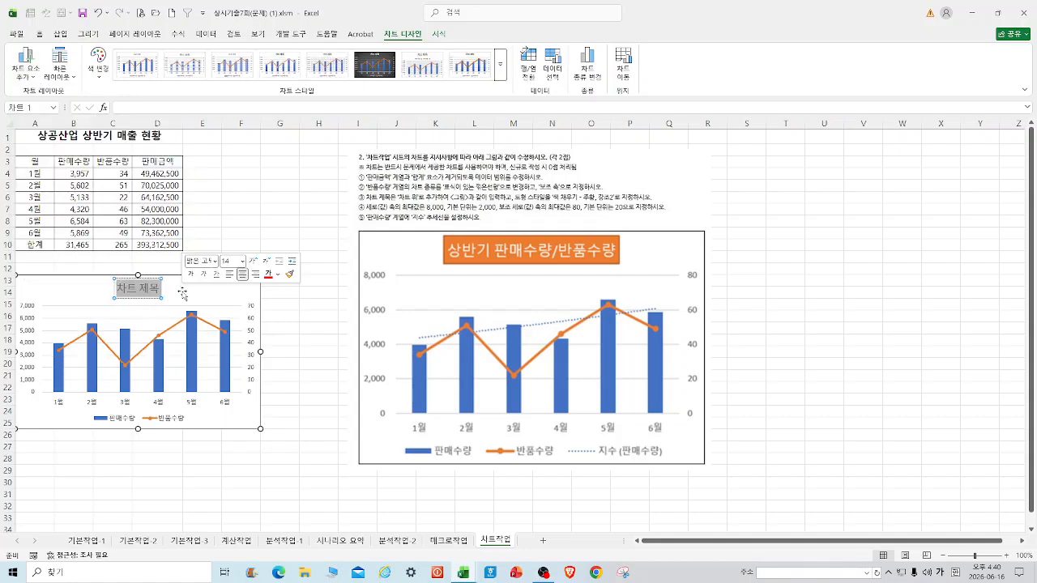
text(상반기 ㅍ)
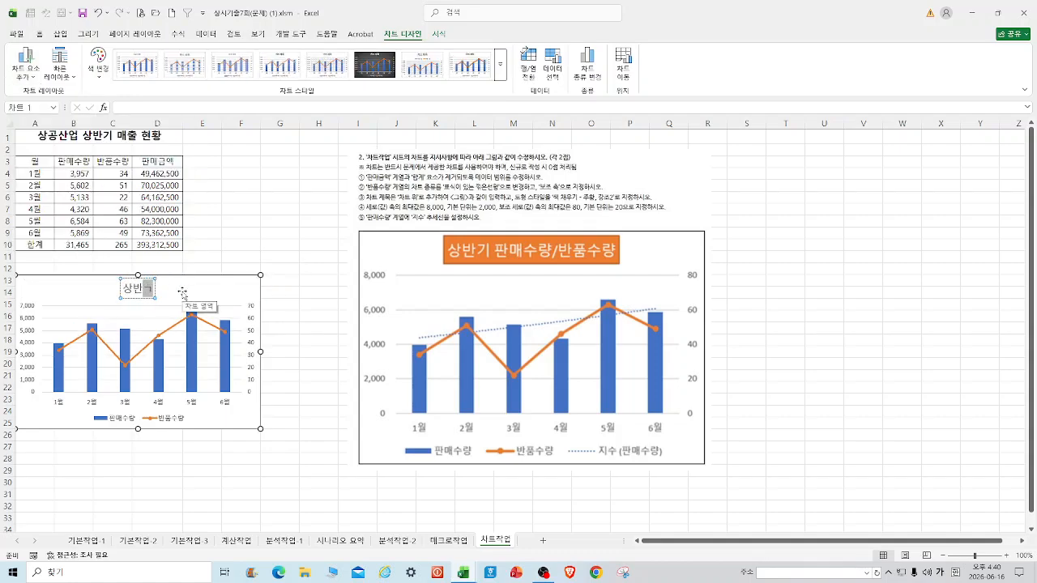
text(매수량)
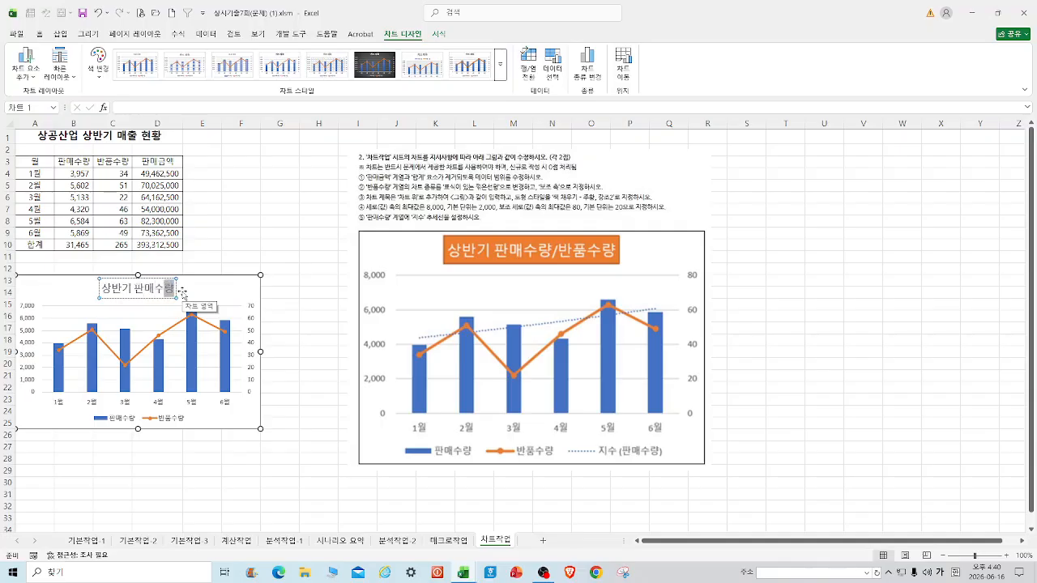
text(/ㅂ반품수량)
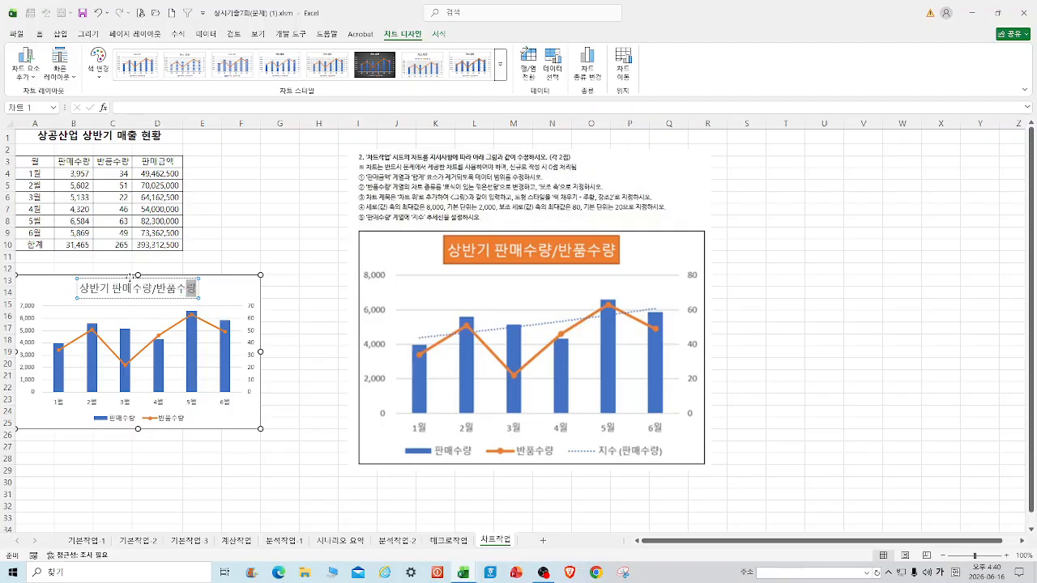
click(78, 283)
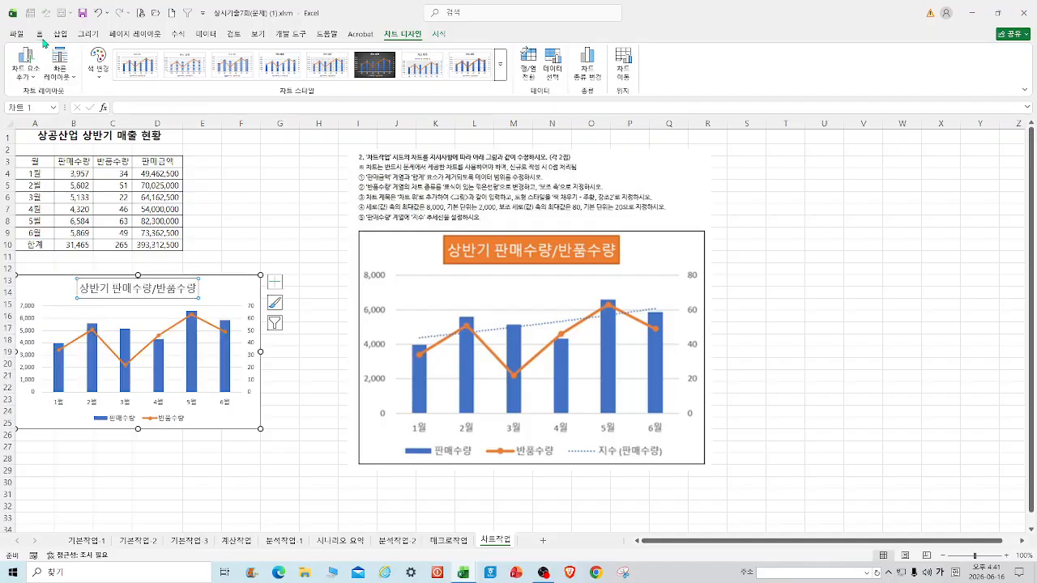
Fill the chart title with orange from the Format tab.
click(441, 34)
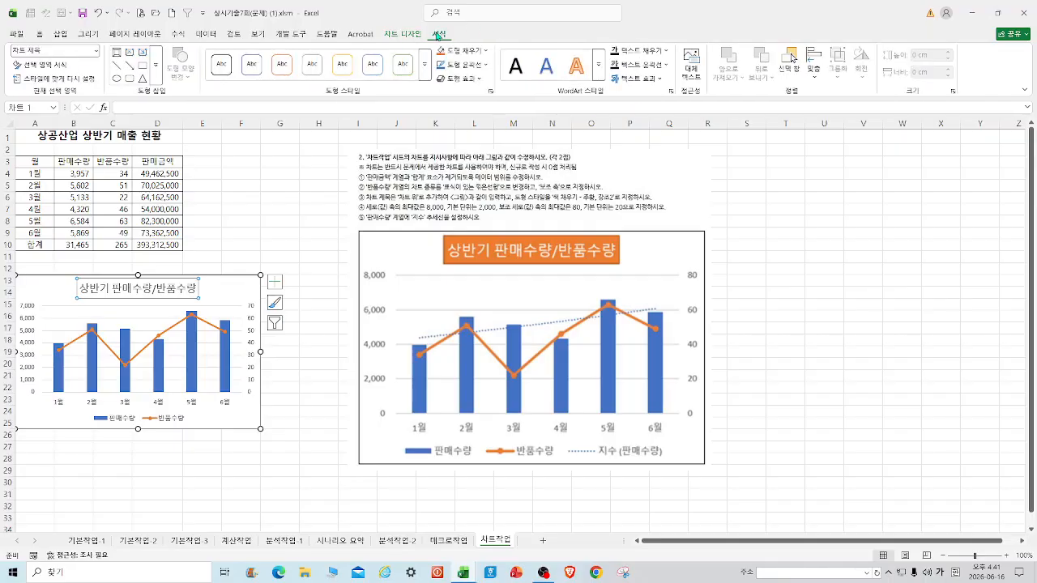
click(486, 50)
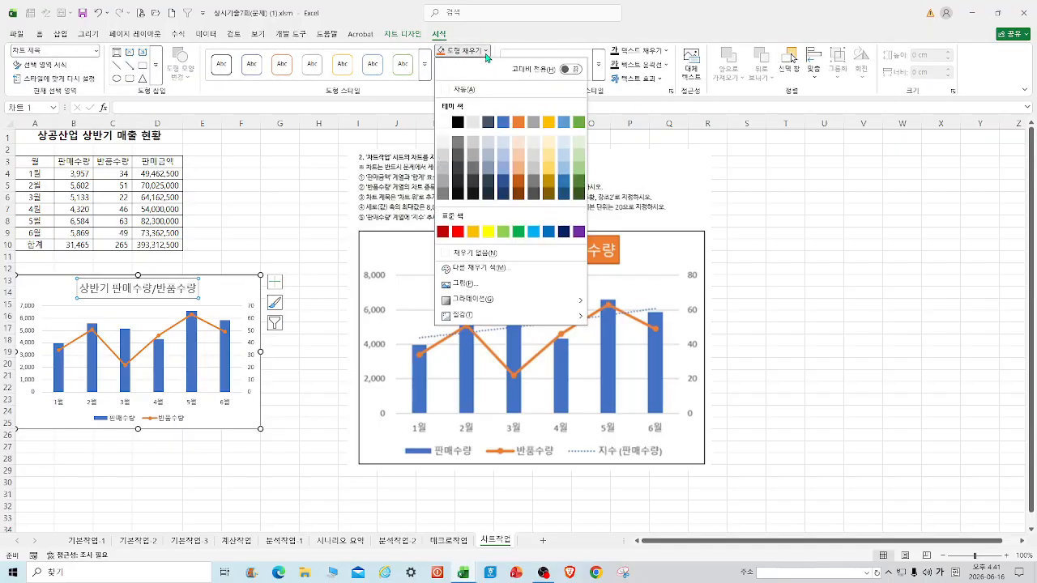
click(520, 123)
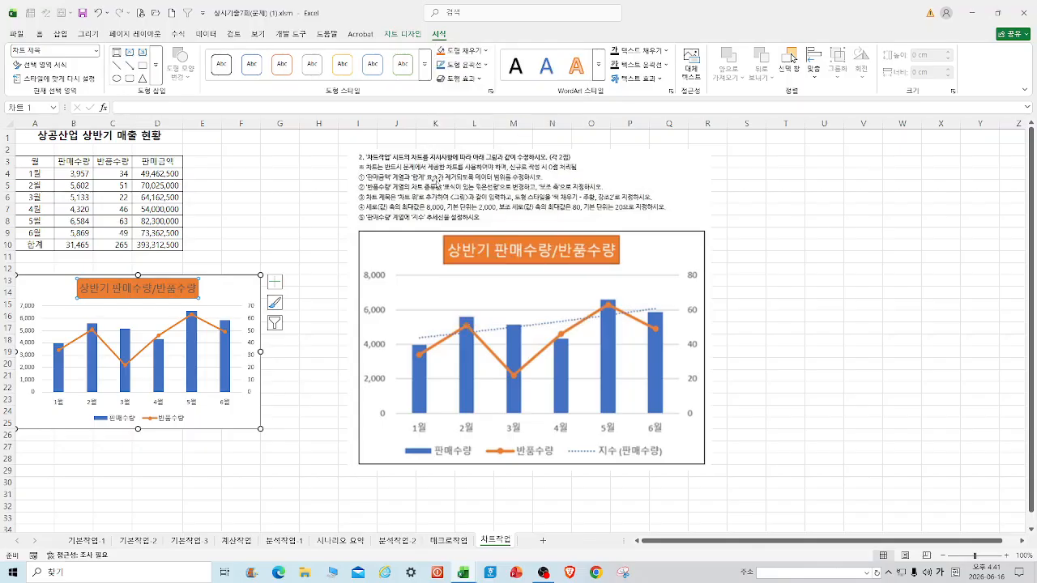
click(309, 233)
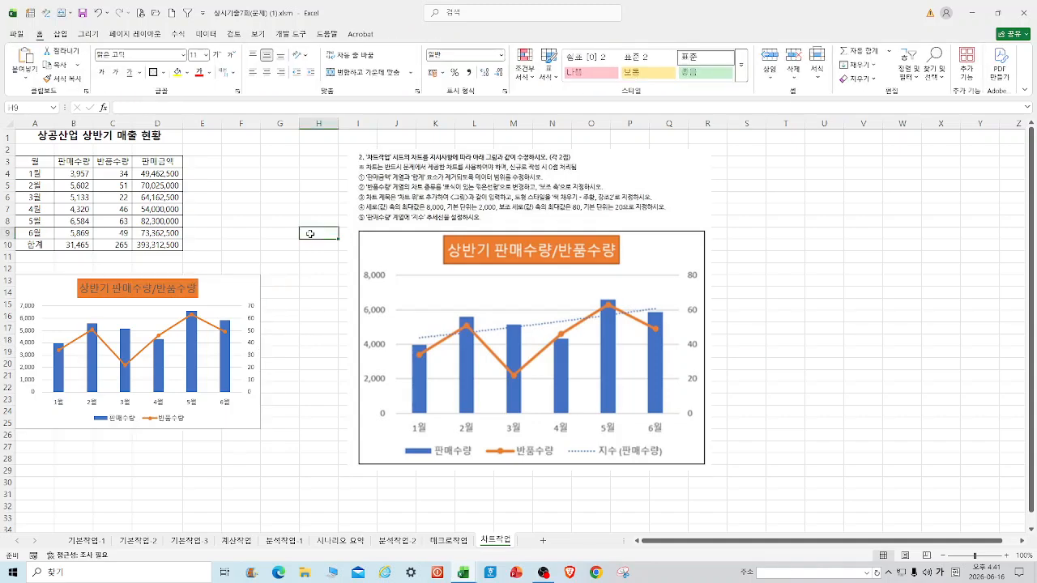
Apply the 색 채우기 - 주황, 강조 2 shape style to the chart title.
click(80, 287)
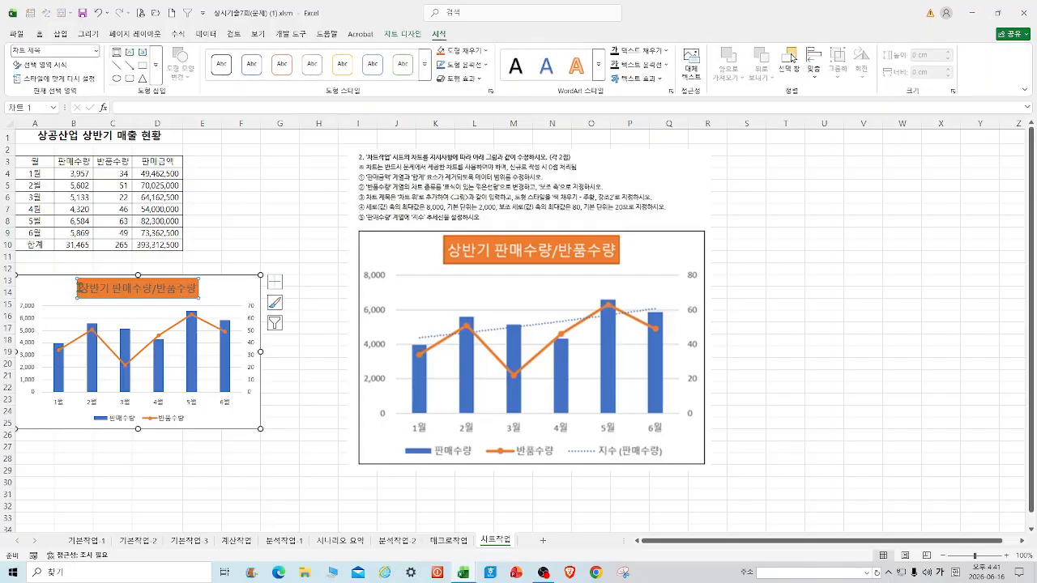
drag(80, 287, 192, 289)
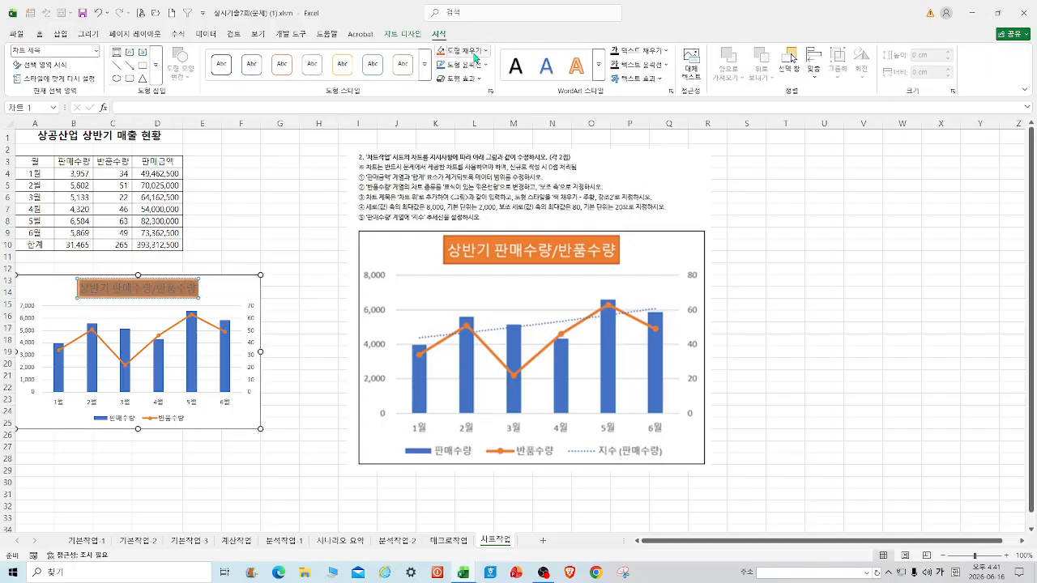
click(423, 65)
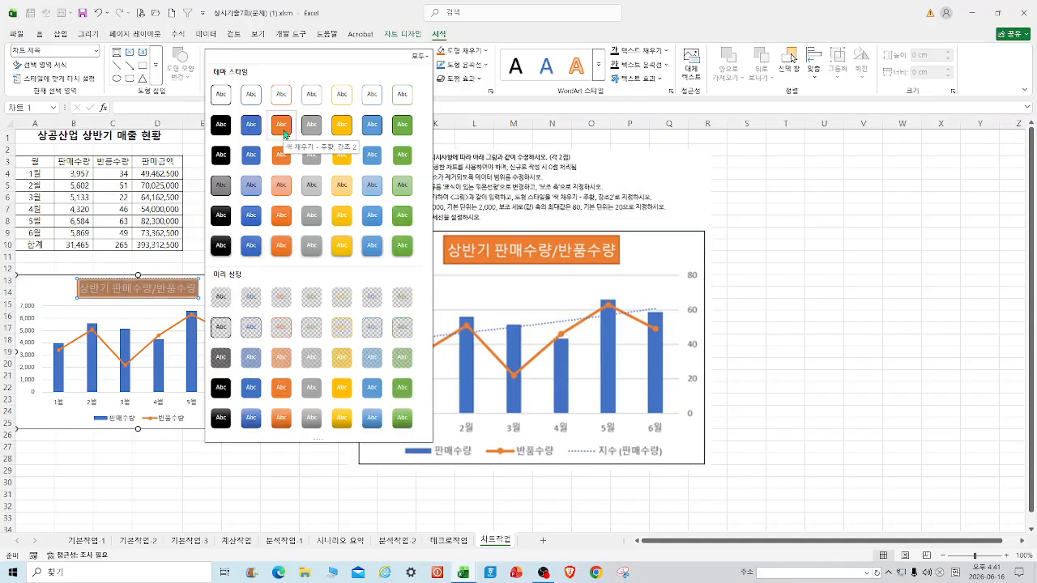
click(285, 132)
click(316, 305)
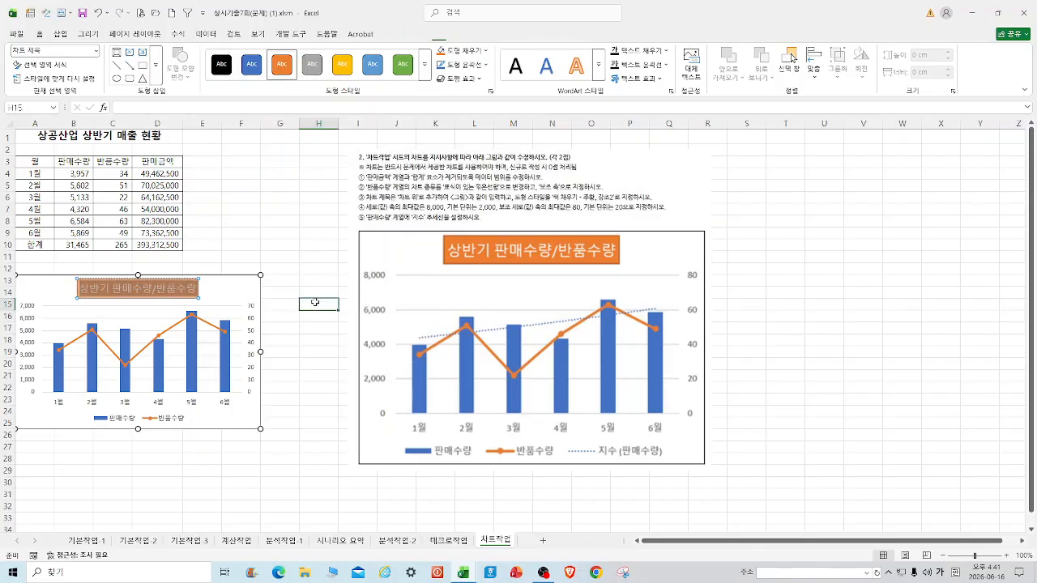
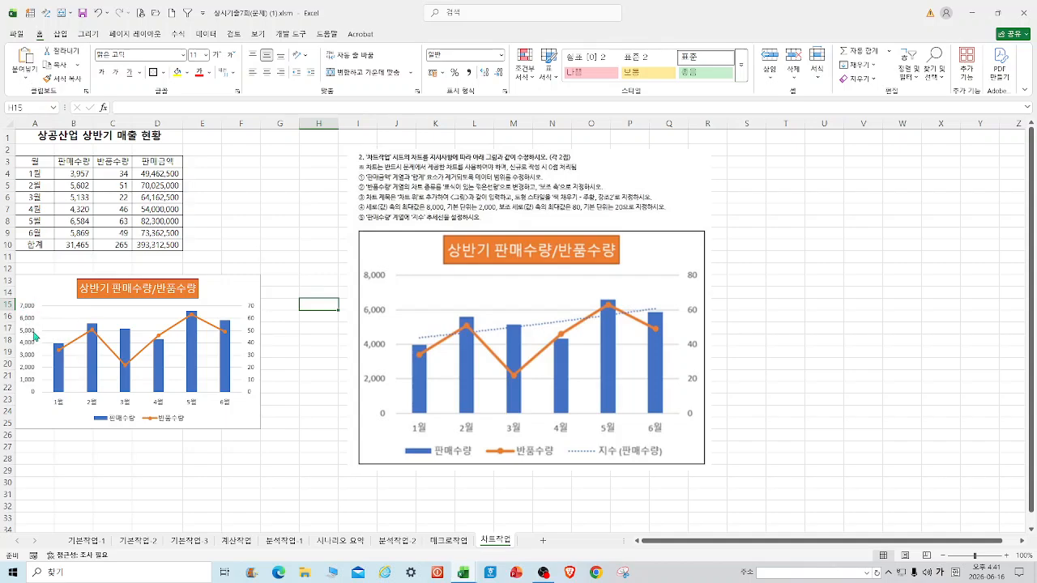
In 축 서식, set the primary vertical axis maximum to 8000 and major unit to 2000.
right_click(35, 348)
click(69, 469)
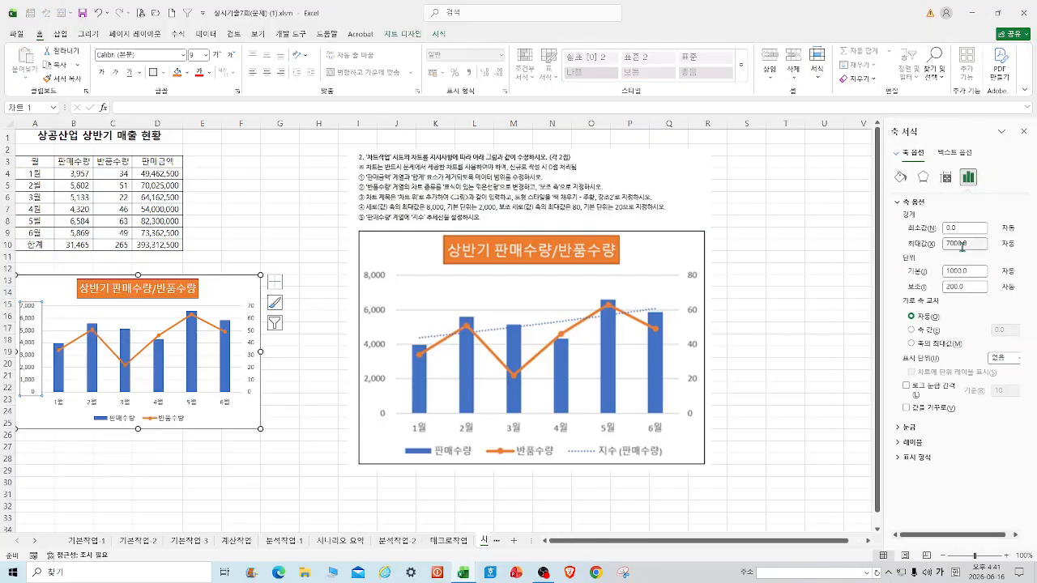
click(951, 243)
click(950, 270)
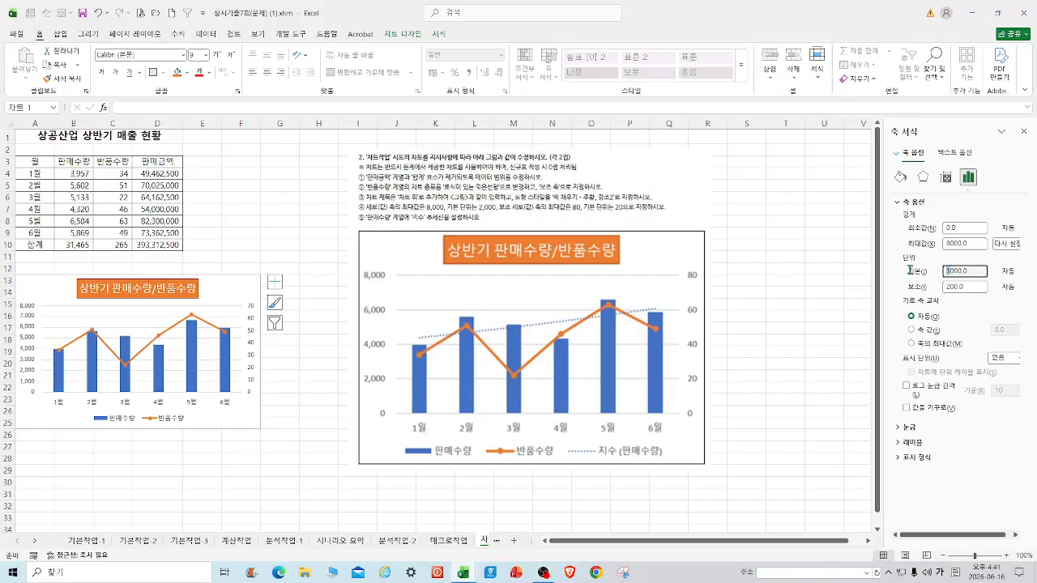
key(Return)
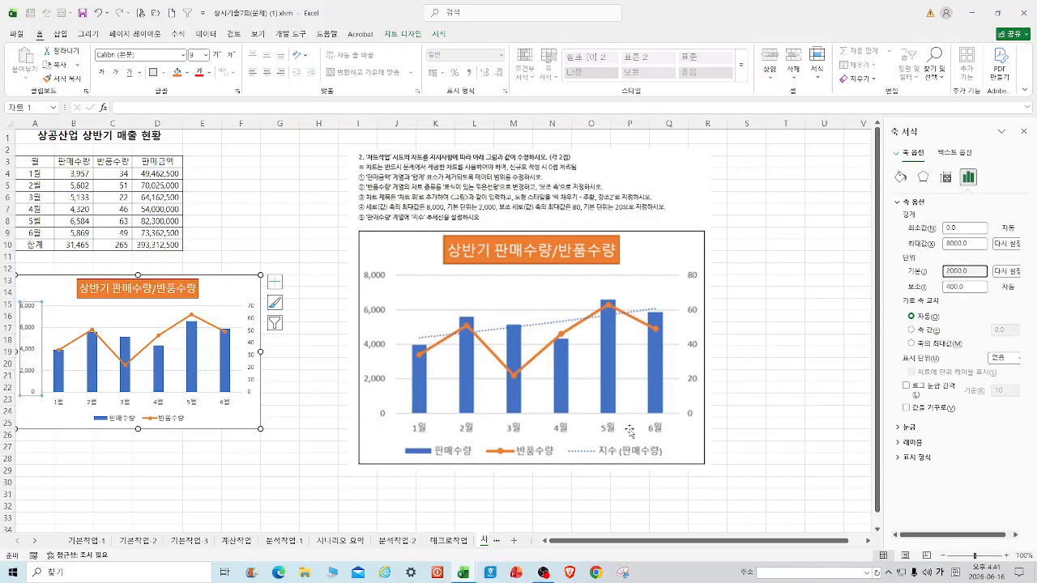
click(301, 390)
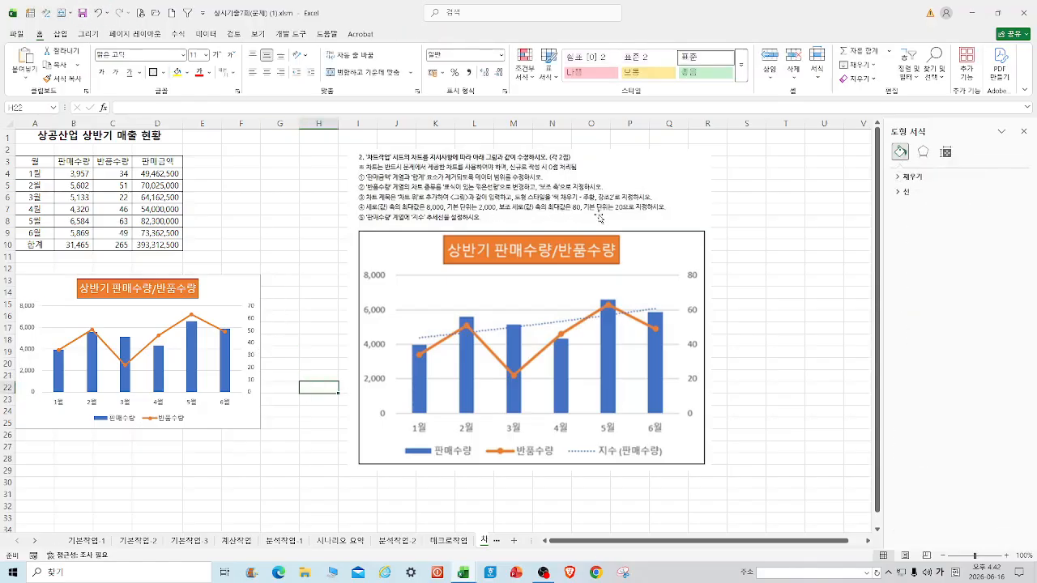
Change the secondary vertical axis maximum from 70 to 80 and set its major unit to 20.
right_click(254, 324)
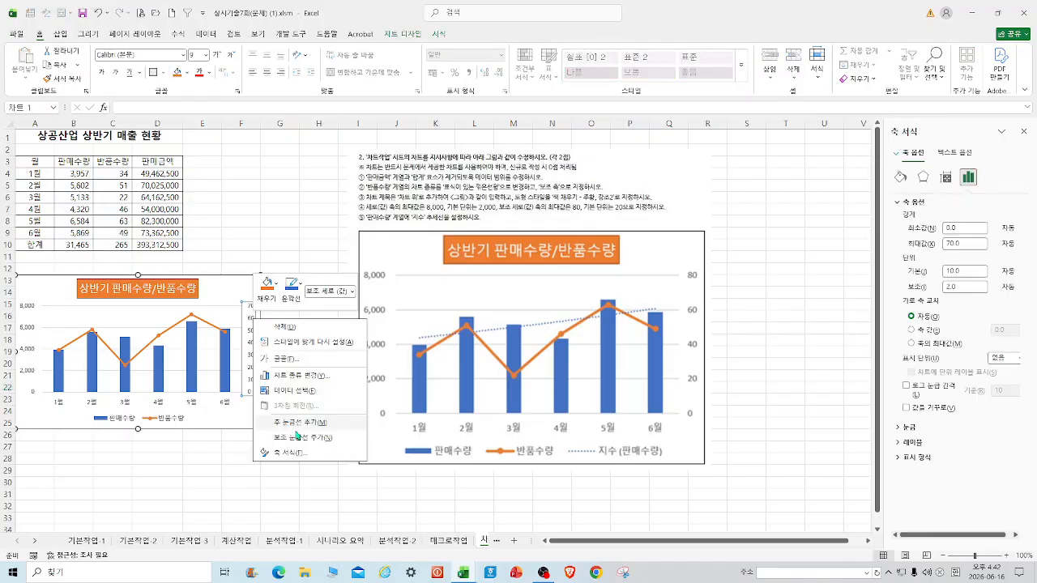
click(285, 455)
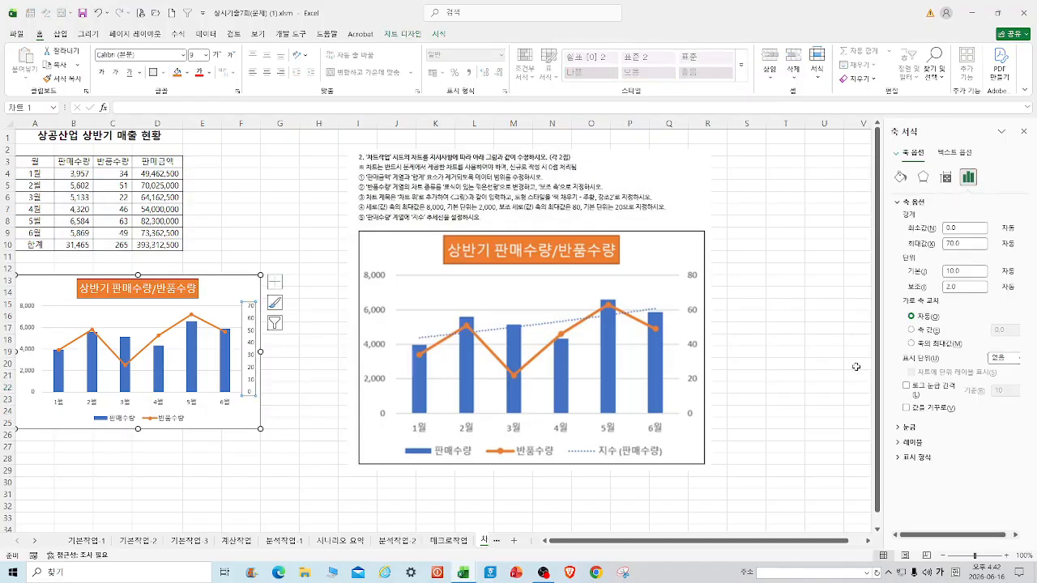
click(949, 242)
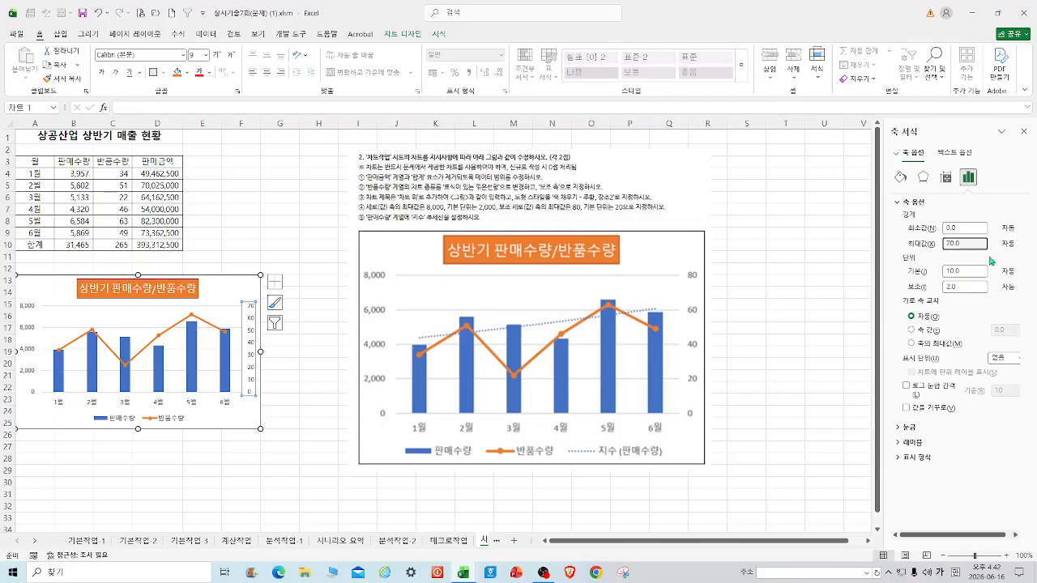
drag(969, 243, 864, 235)
text(80)
key(Tab)
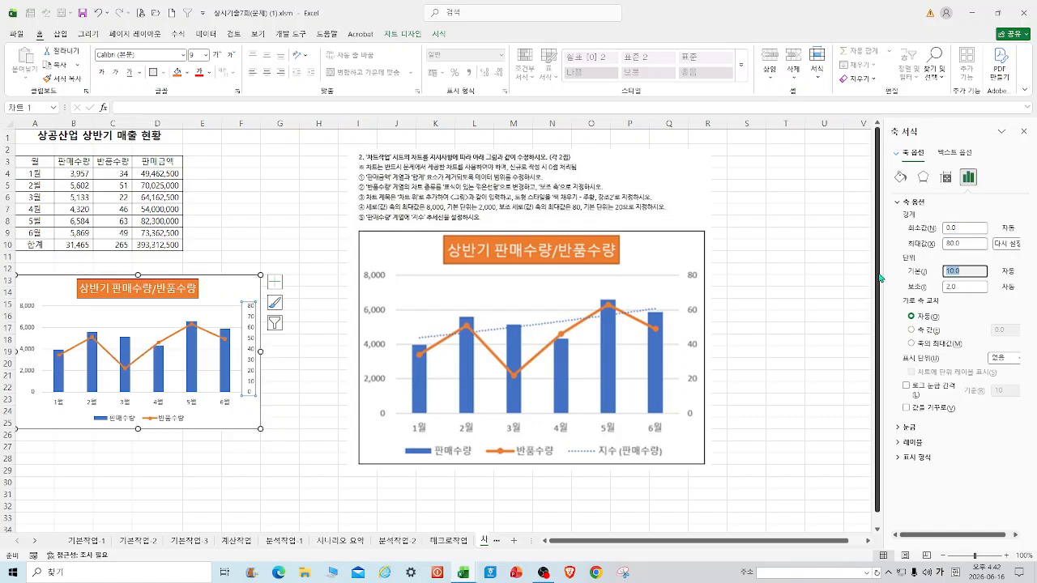
text(20)
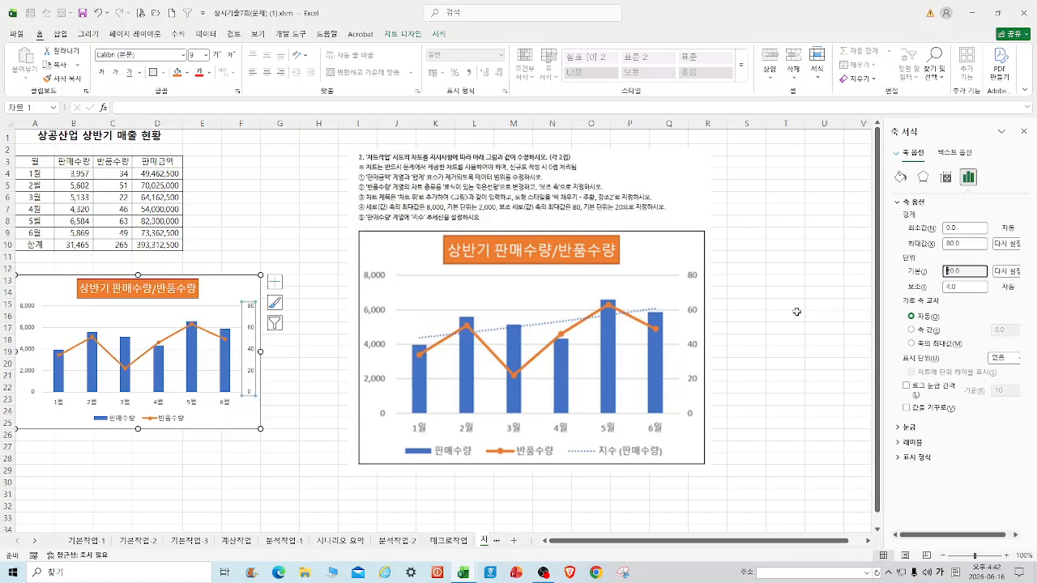
click(785, 316)
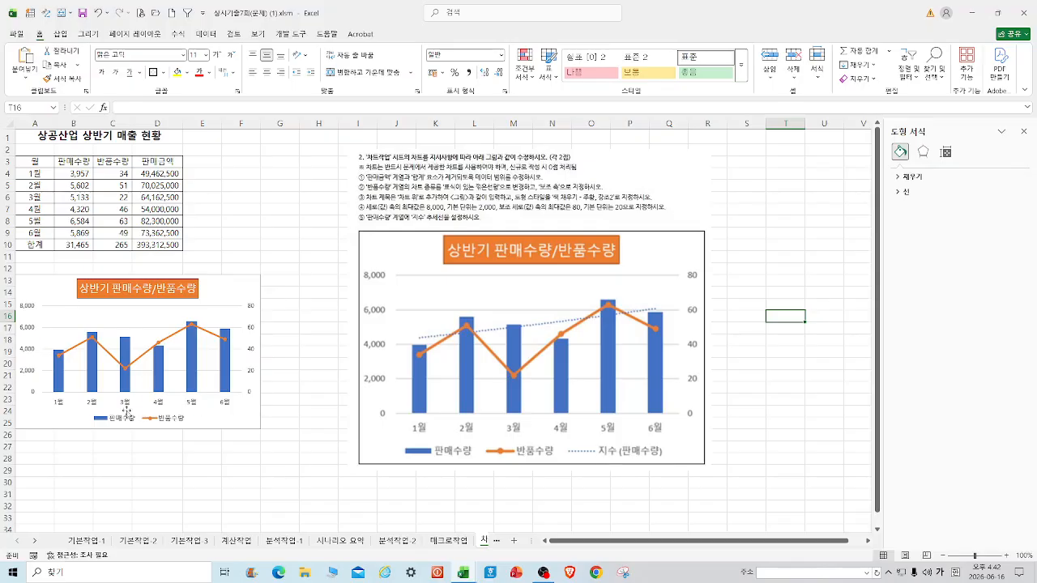
Add a 지수 (exponential) trendline to the 판매수량 bars.
right_click(93, 378)
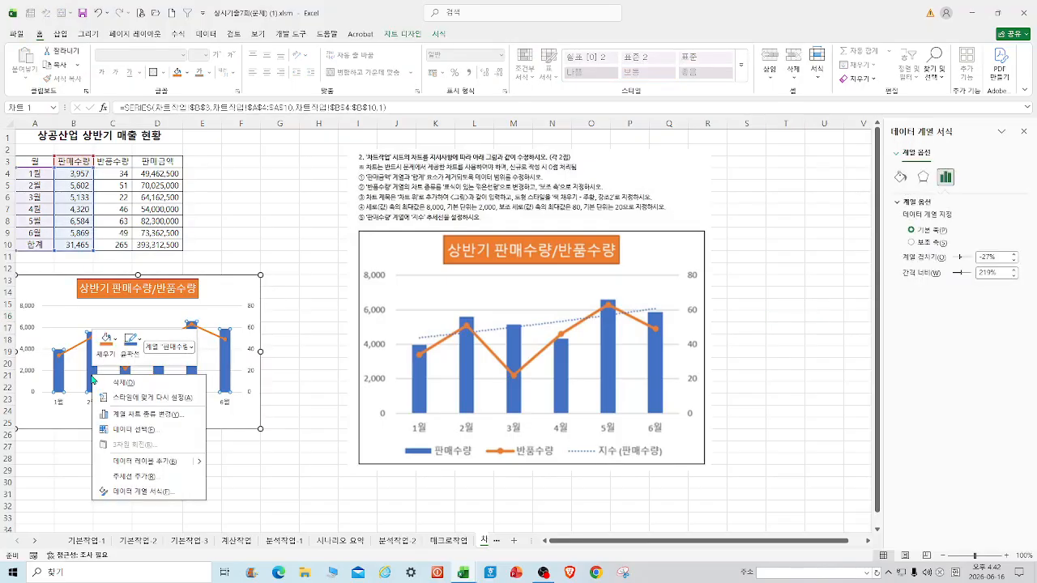
click(136, 477)
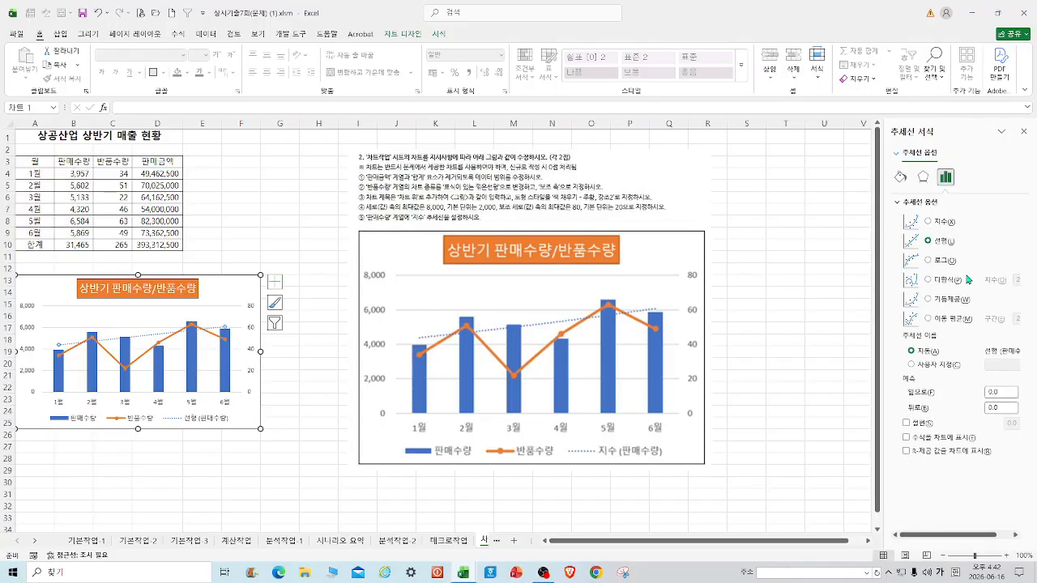
click(942, 225)
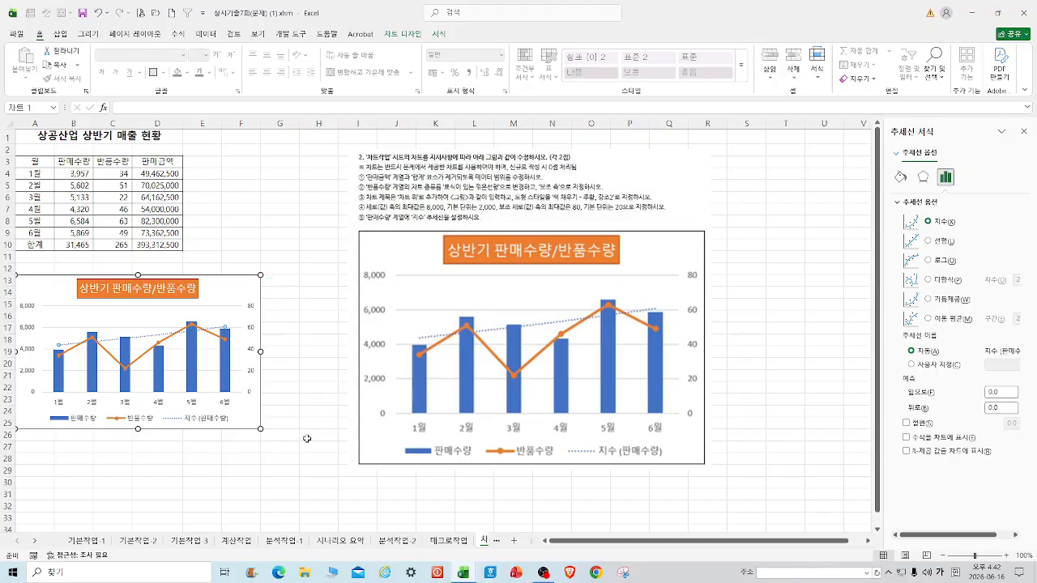
click(308, 435)
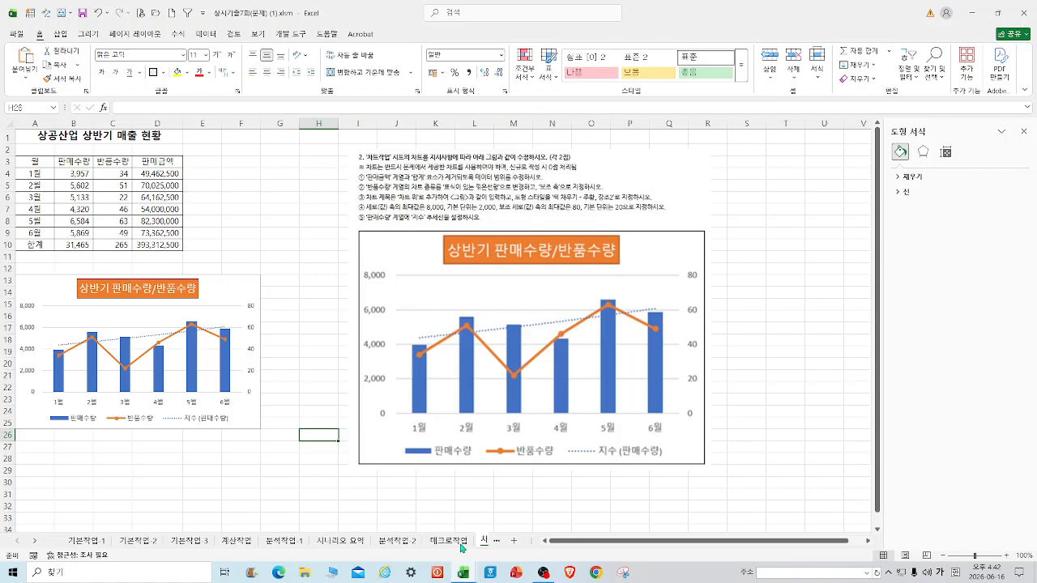
Switch to the 계산작업 sheet and close the 도형 서식 side pane.
click(448, 540)
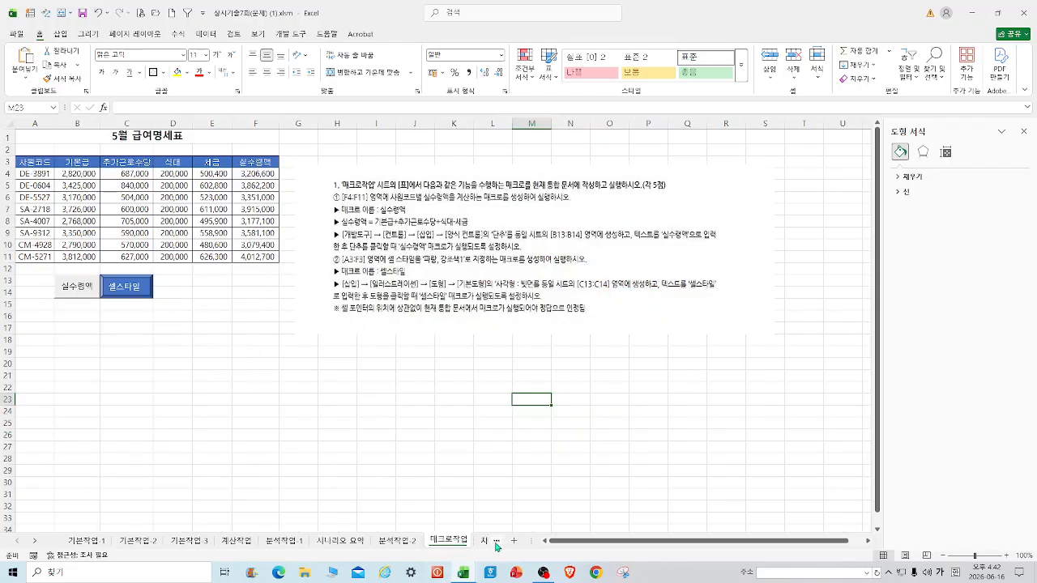
click(486, 541)
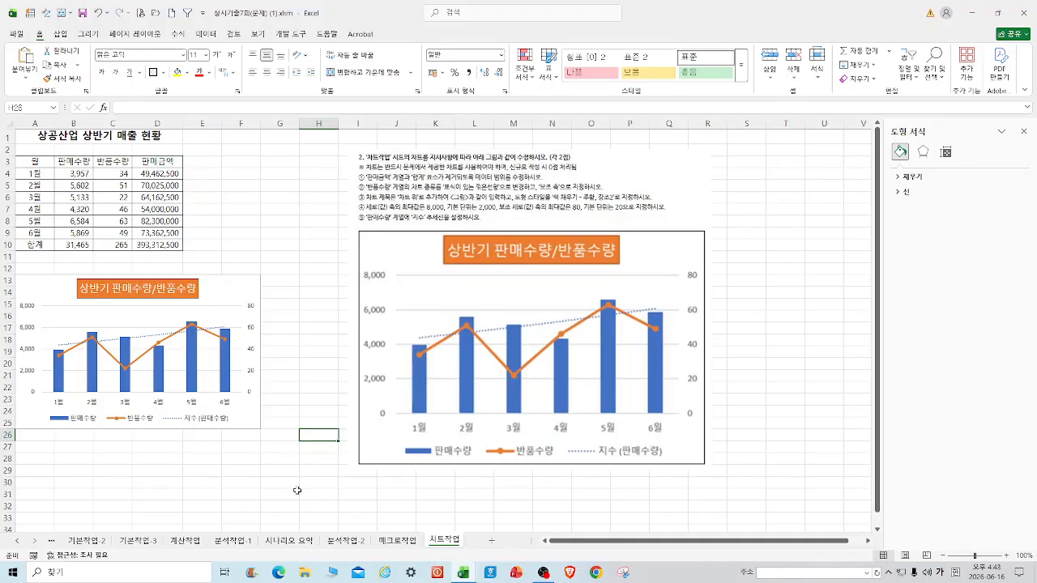
click(185, 541)
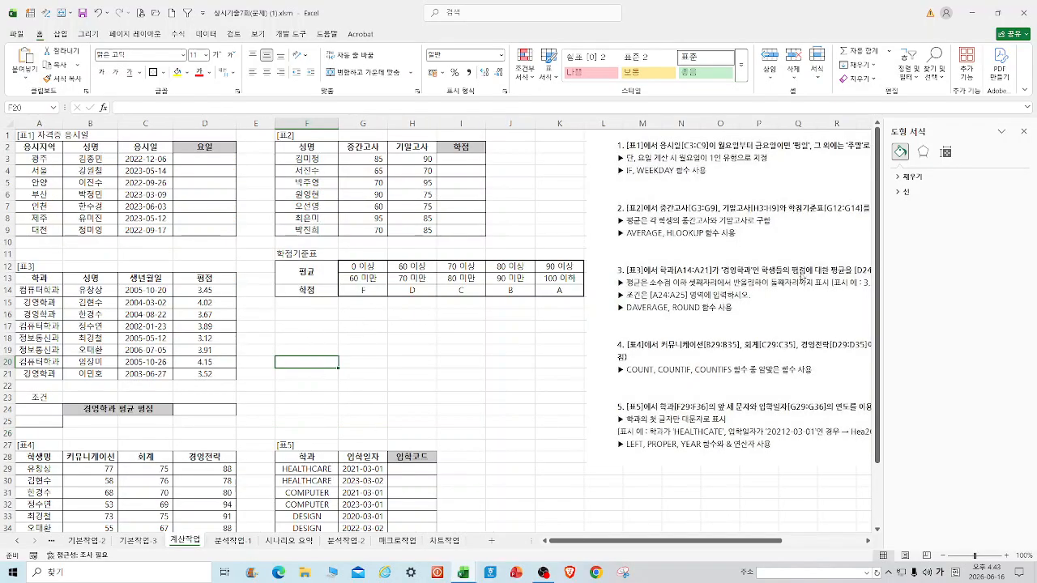
click(1024, 131)
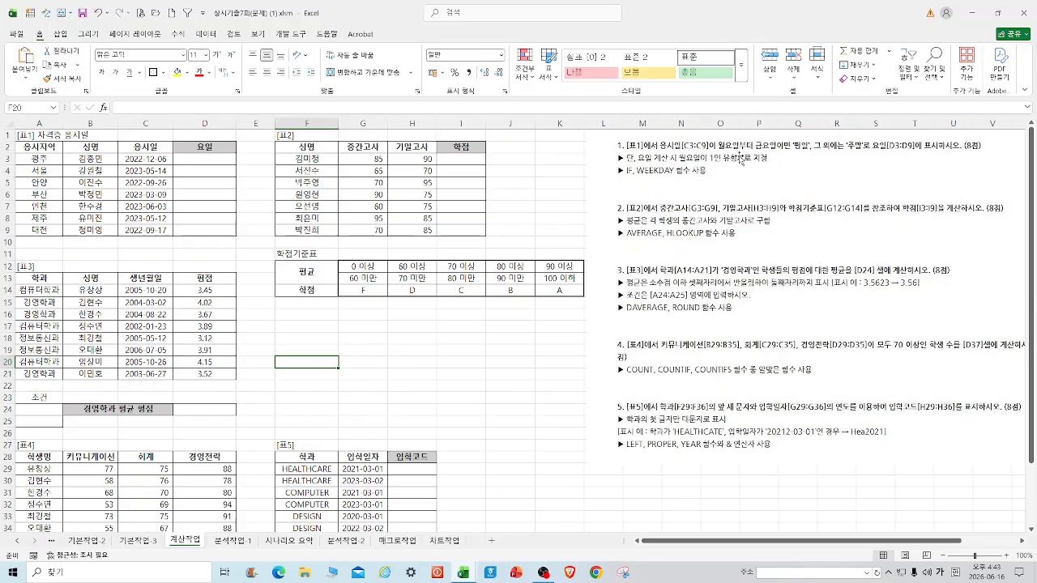
click(209, 159)
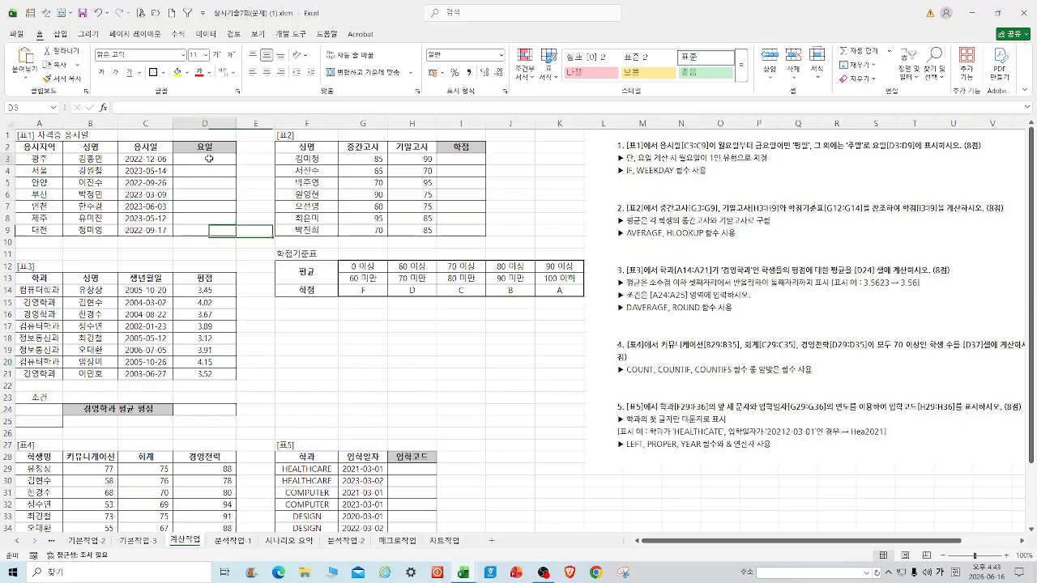
text(=)
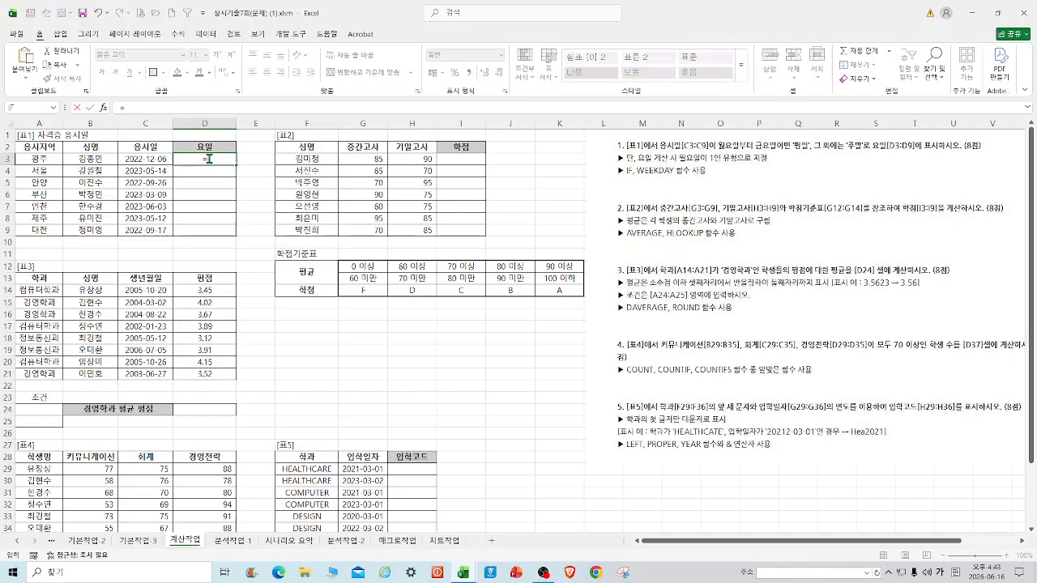
text(if()
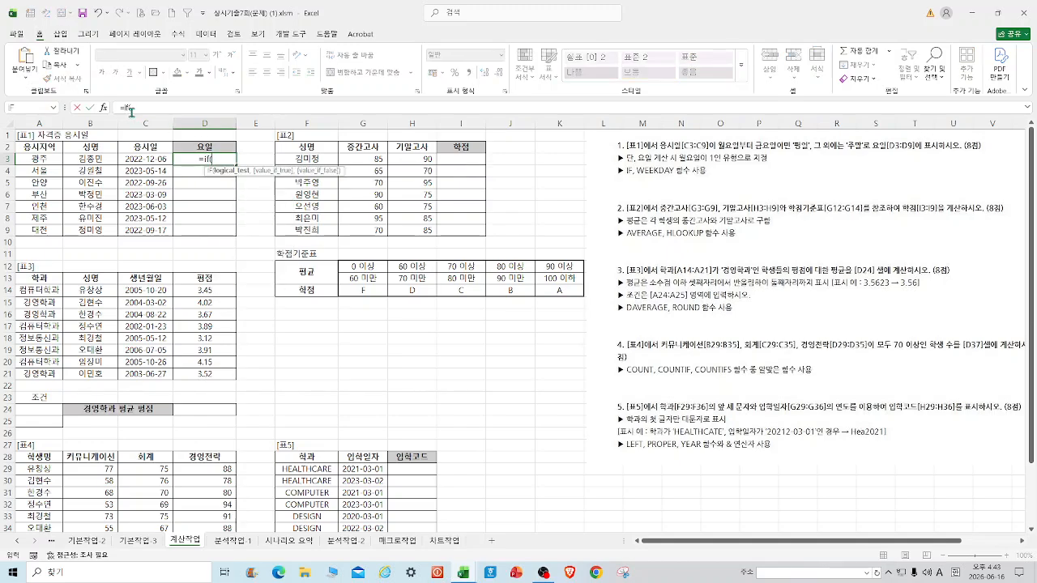
click(103, 107)
text(w)
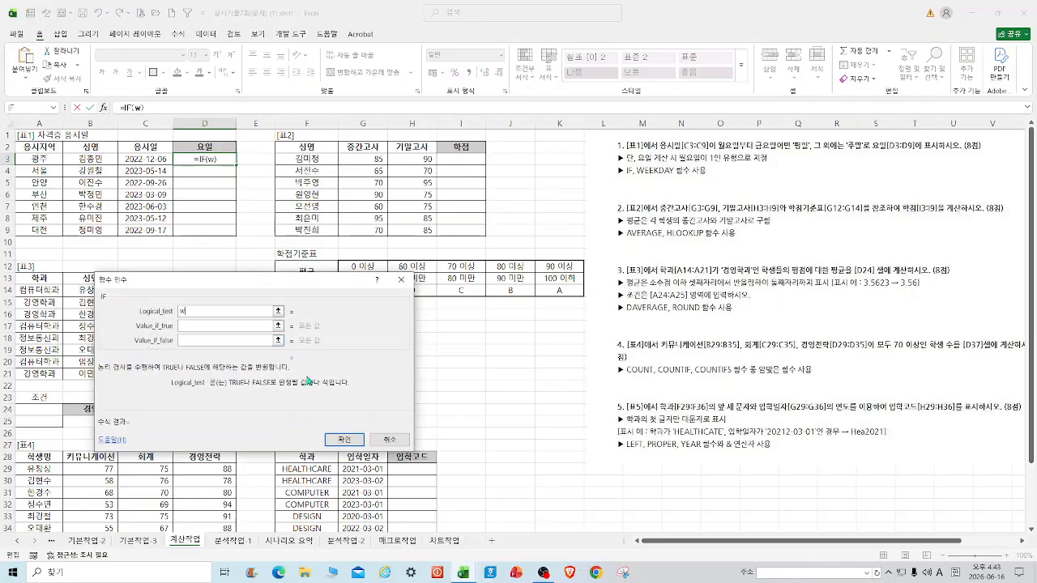
key(BackSpace)
text(WEEKDAY()
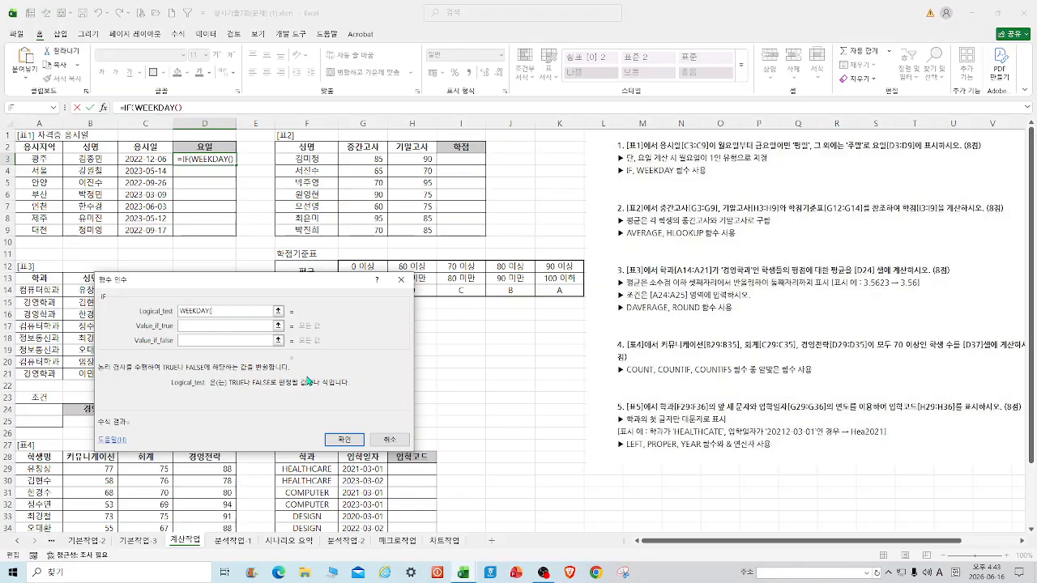
click(155, 159)
text(,)
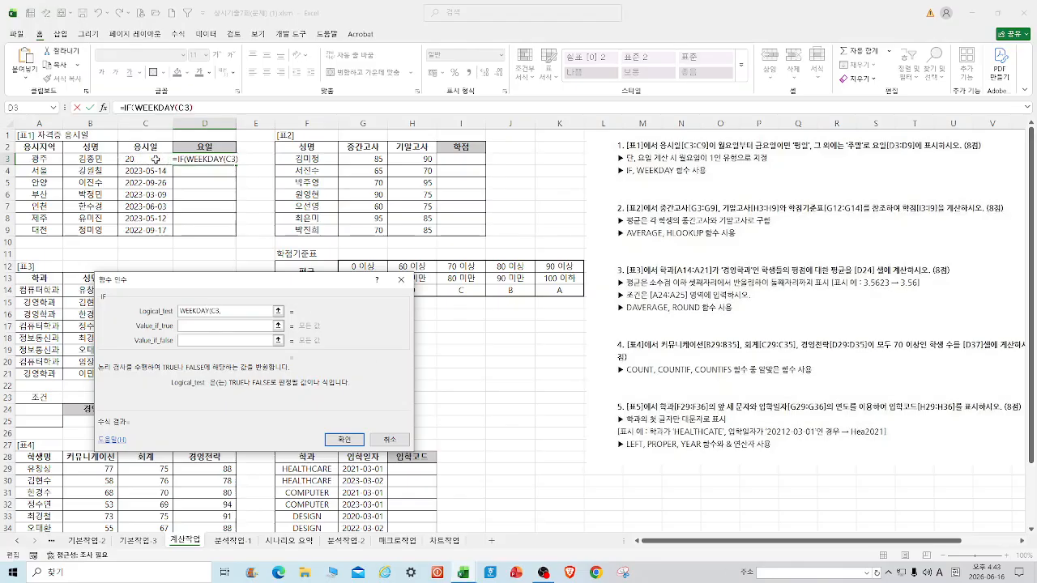
text(2))
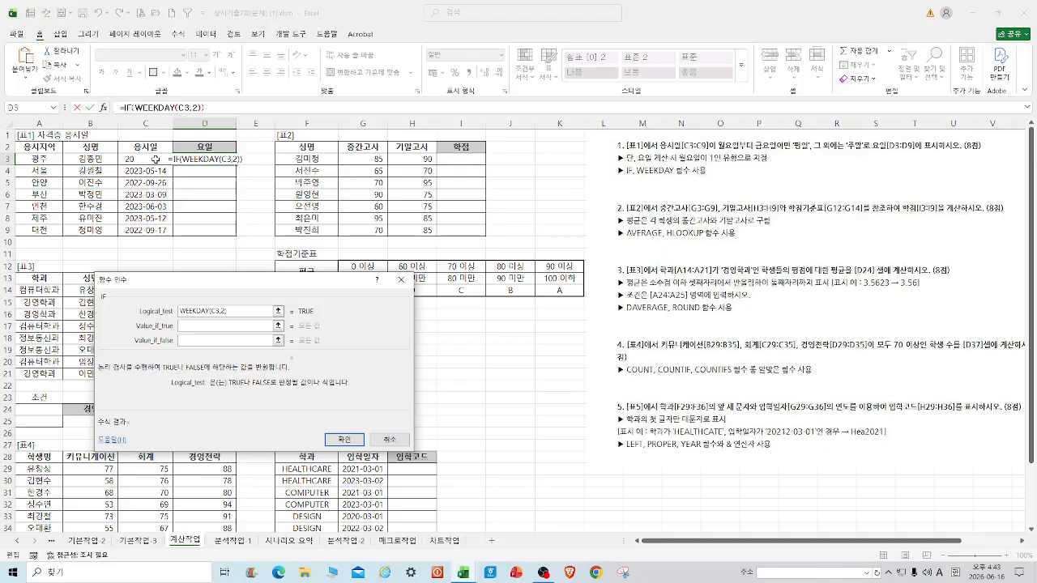
text(<=5)
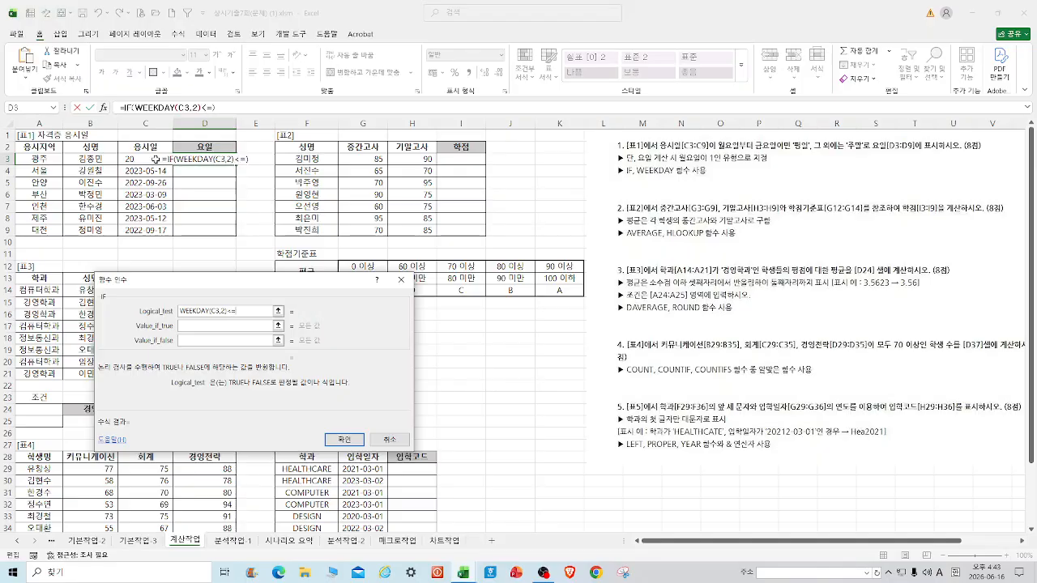
click(227, 328)
text(평일)
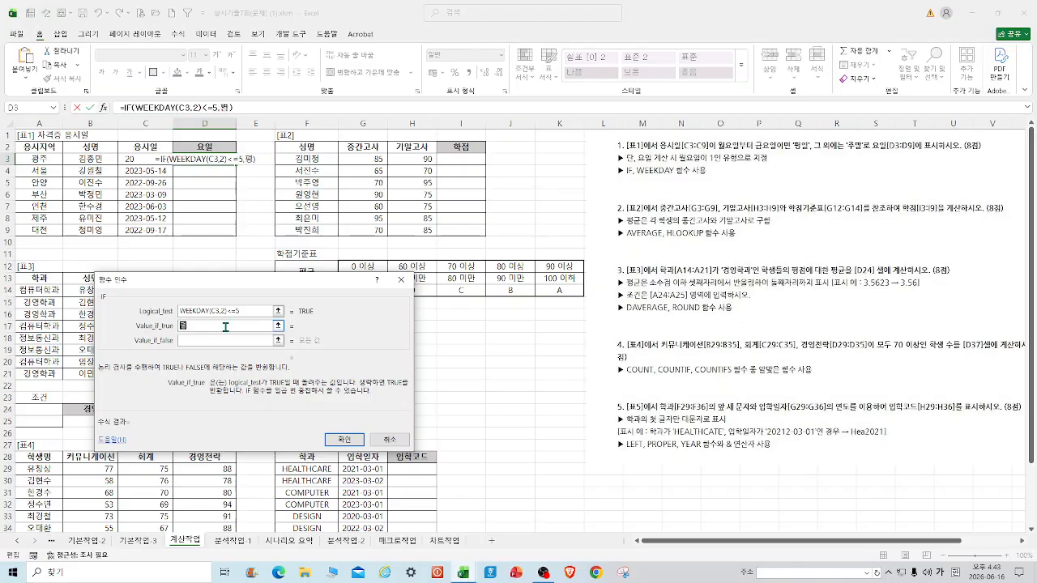
key(Tab)
text(주마ㄹ)
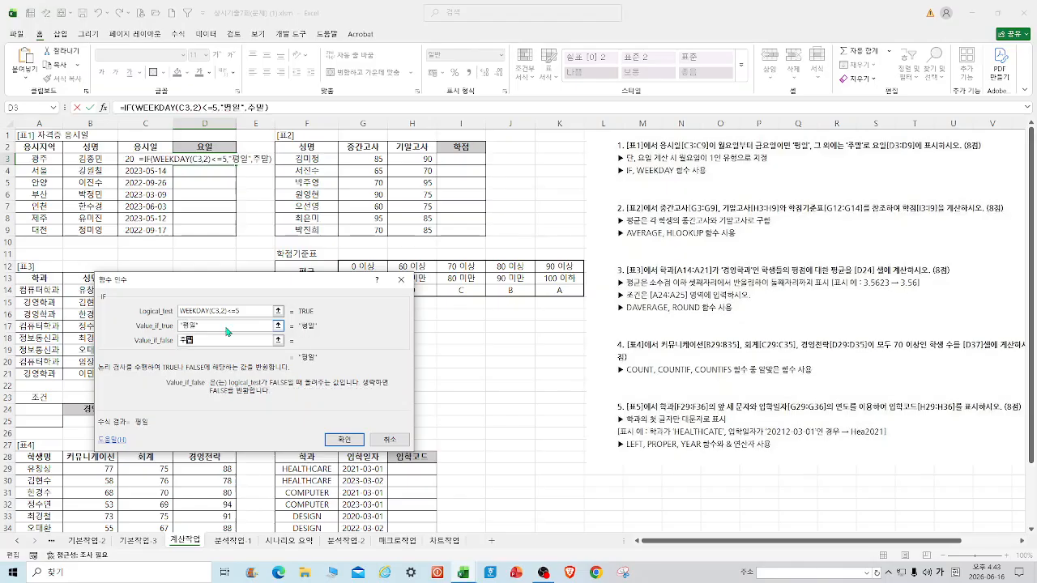
key(Return)
drag(236, 165, 242, 237)
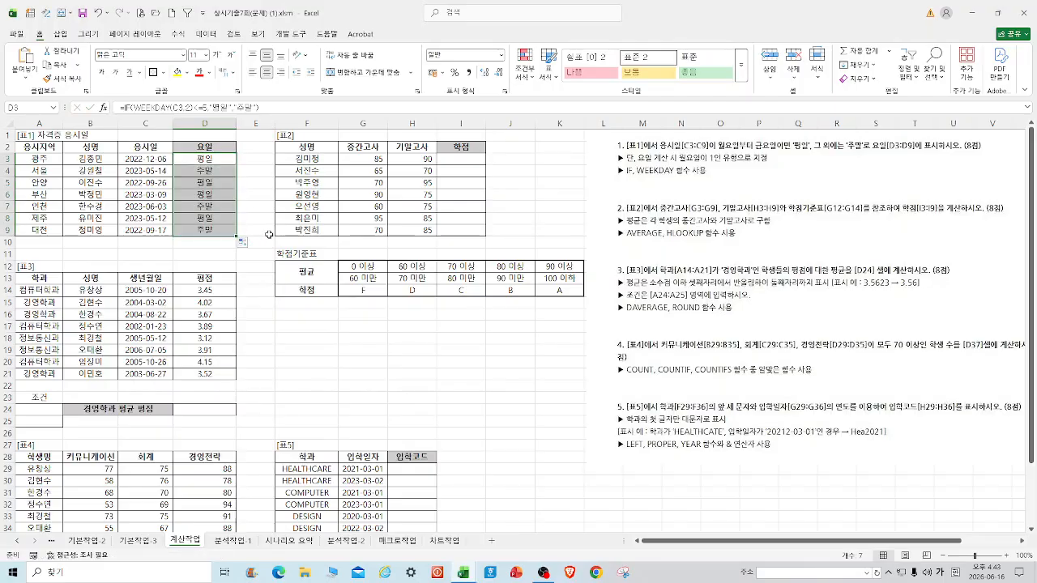
click(82, 14)
click(461, 351)
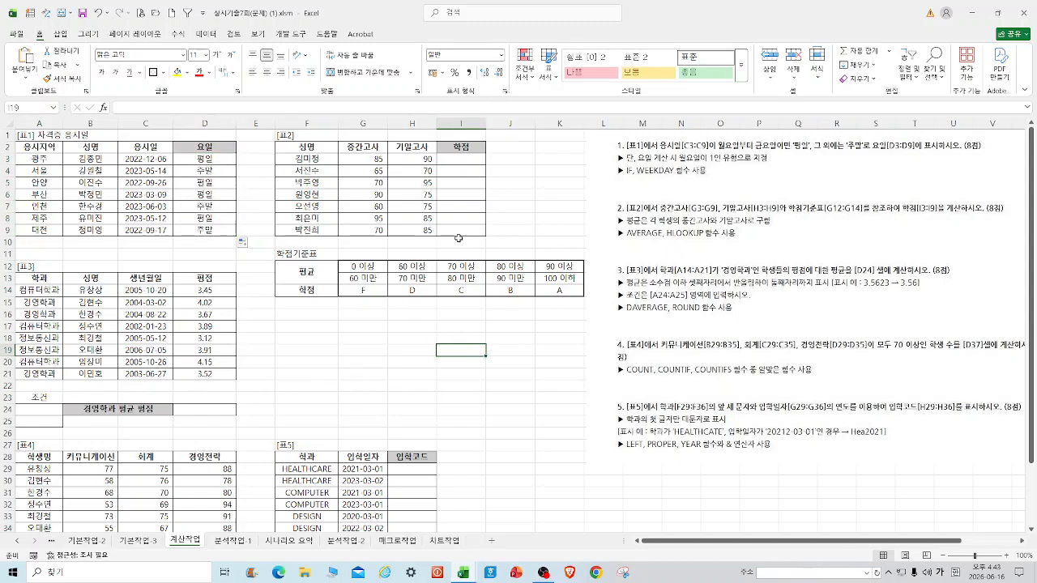
Start an HLOOKUP in I3 whose lookup value is AVERAGE(G3:H3).
click(470, 162)
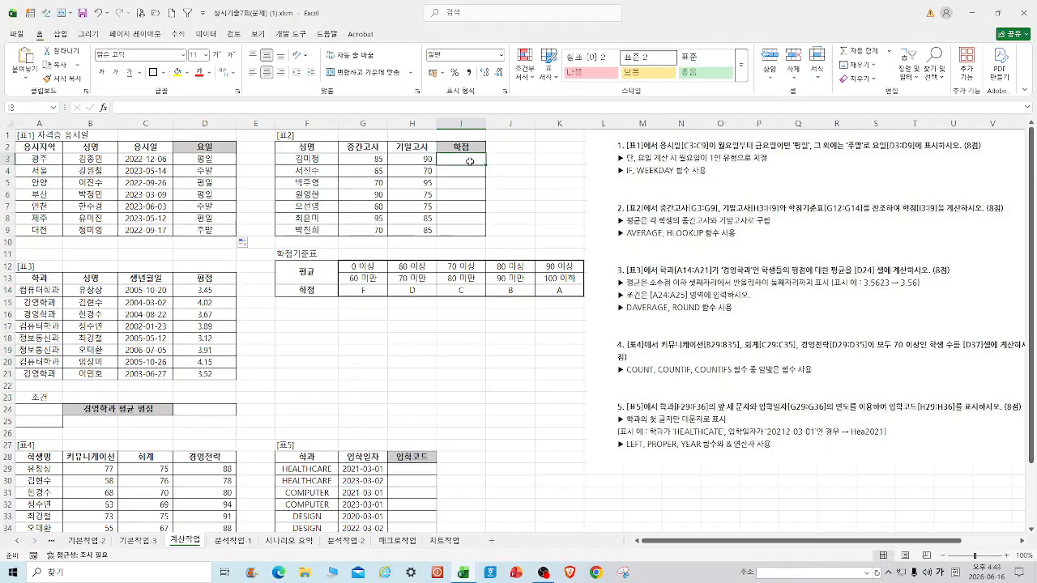
text(=ㅗ)
key(BackSpace)
text(h)
key(BackSpace)
text(HL)
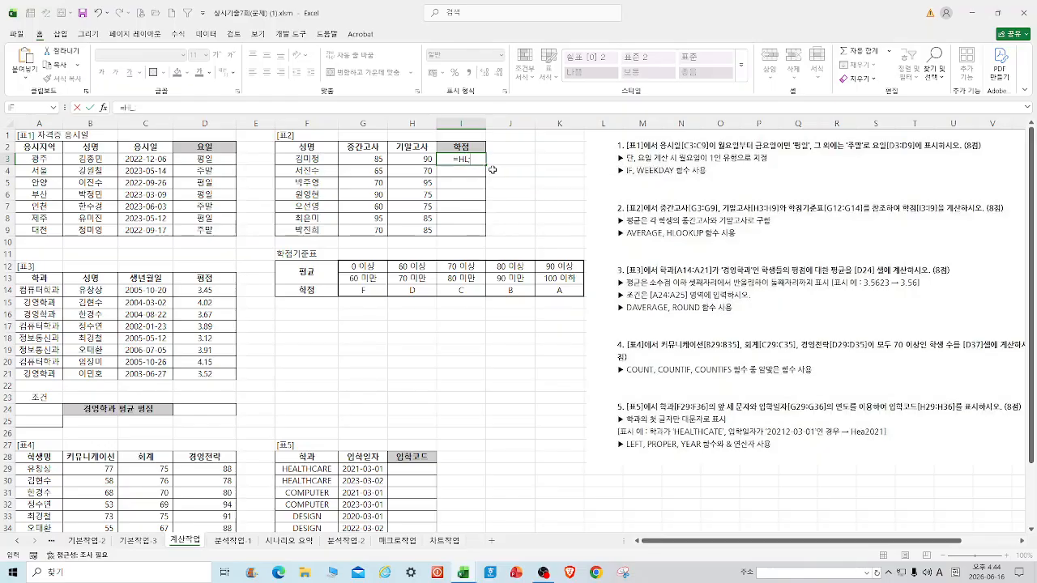
text(OOKUP)
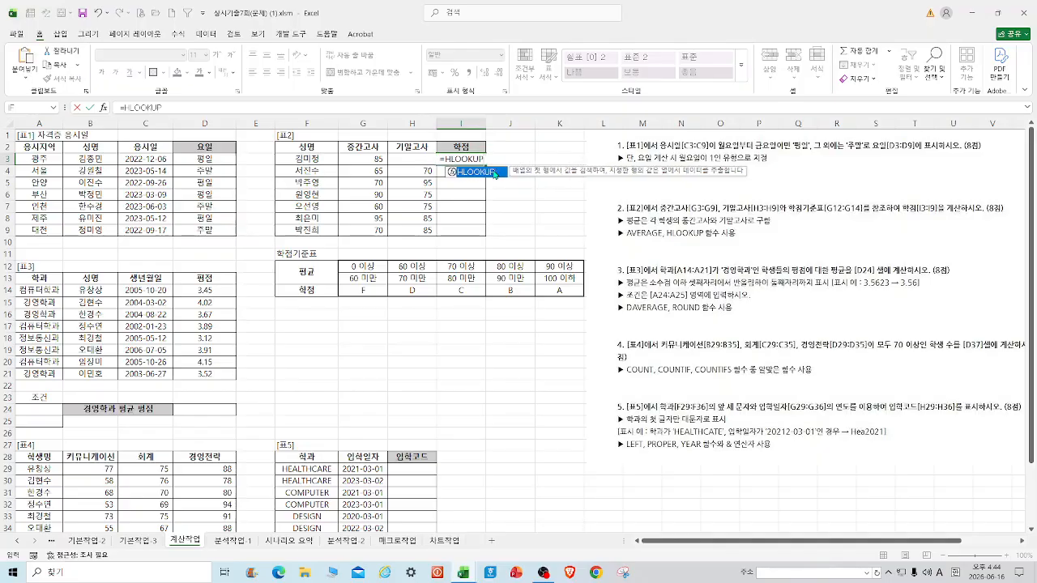
double_click(494, 173)
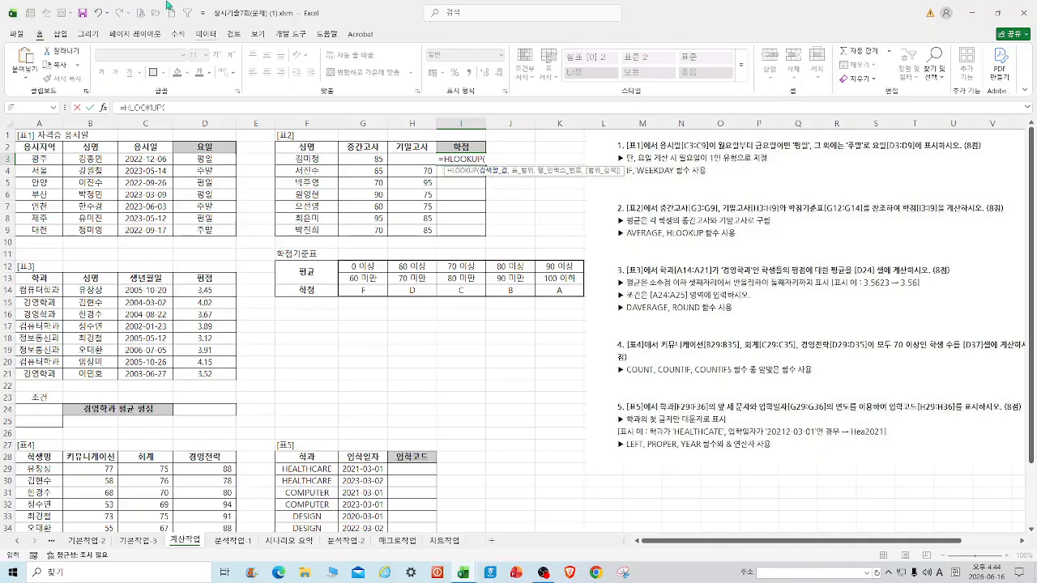
click(104, 108)
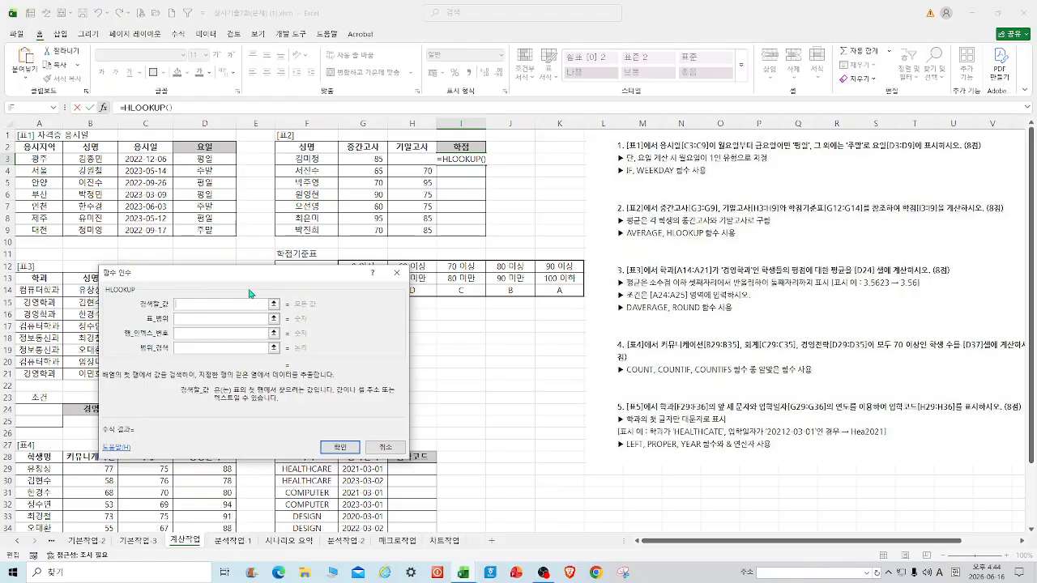
text(AVERAGE()
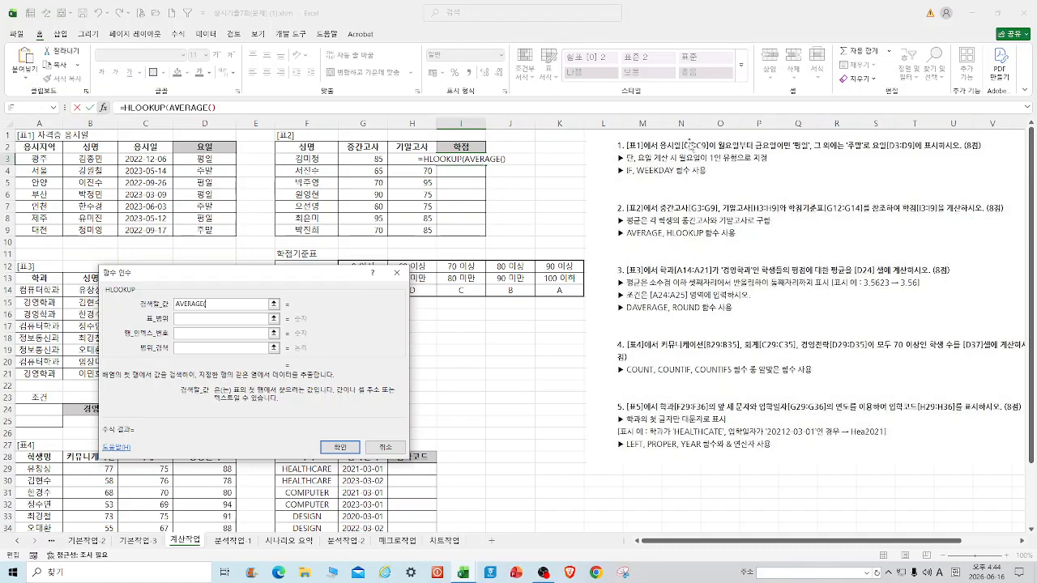
drag(369, 161, 422, 161)
text())
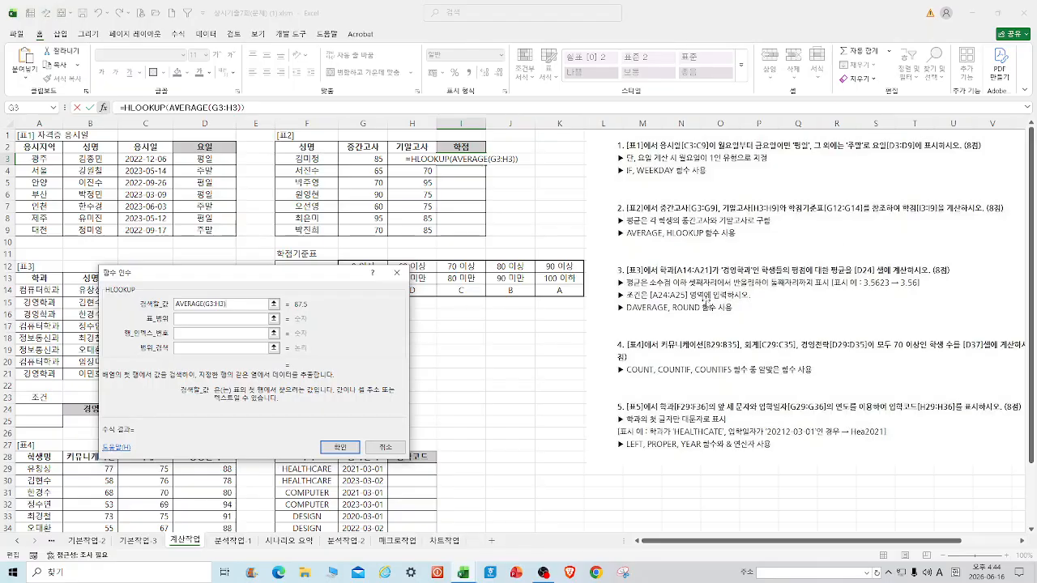
Use $G$12:$K$14 as the table and row 3, then fill the grade formula down to I9.
drag(245, 276, 246, 316)
click(198, 358)
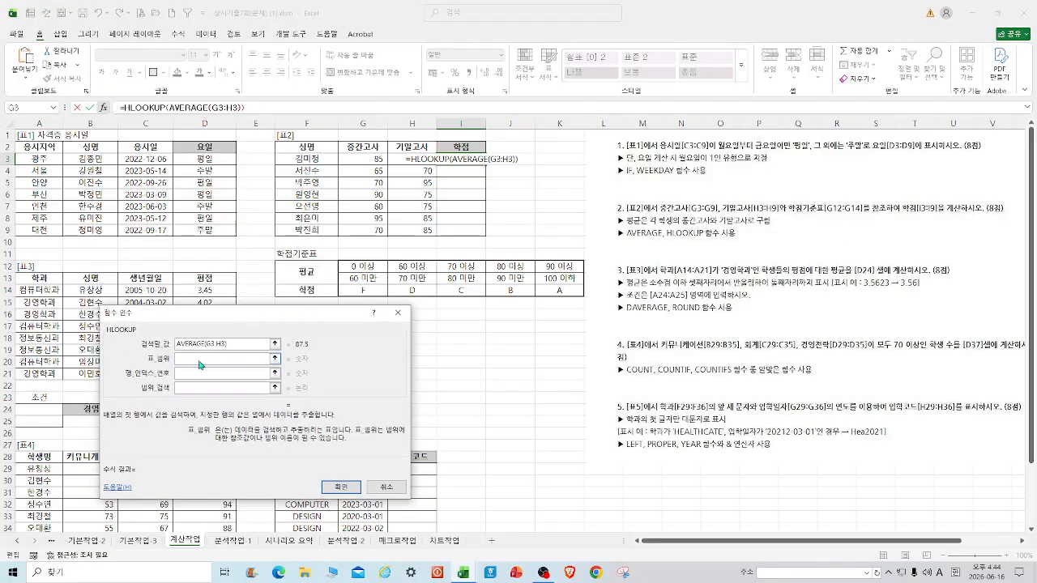
drag(347, 267, 548, 292)
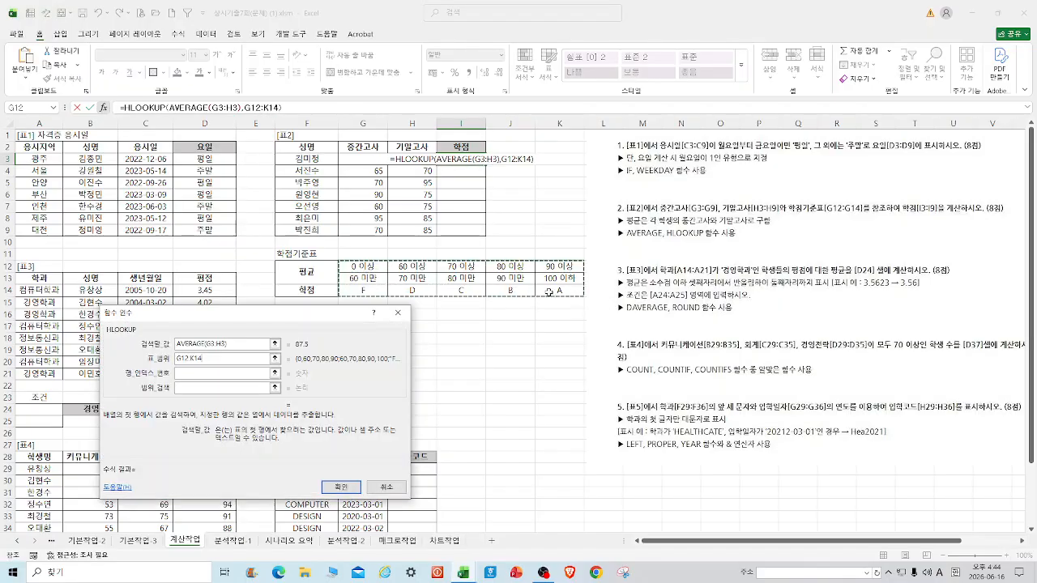
key(F4)
click(219, 374)
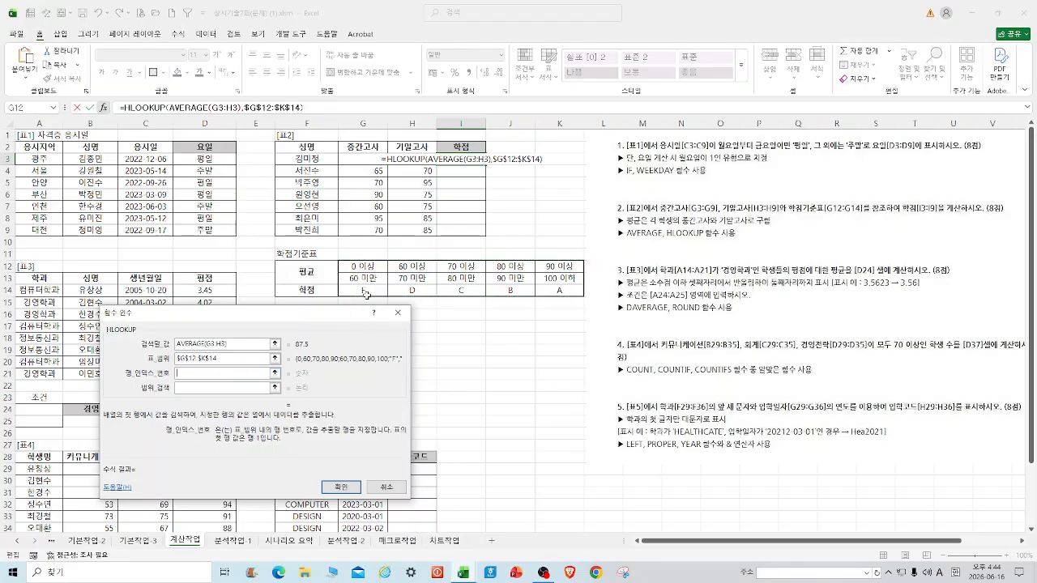
text(3)
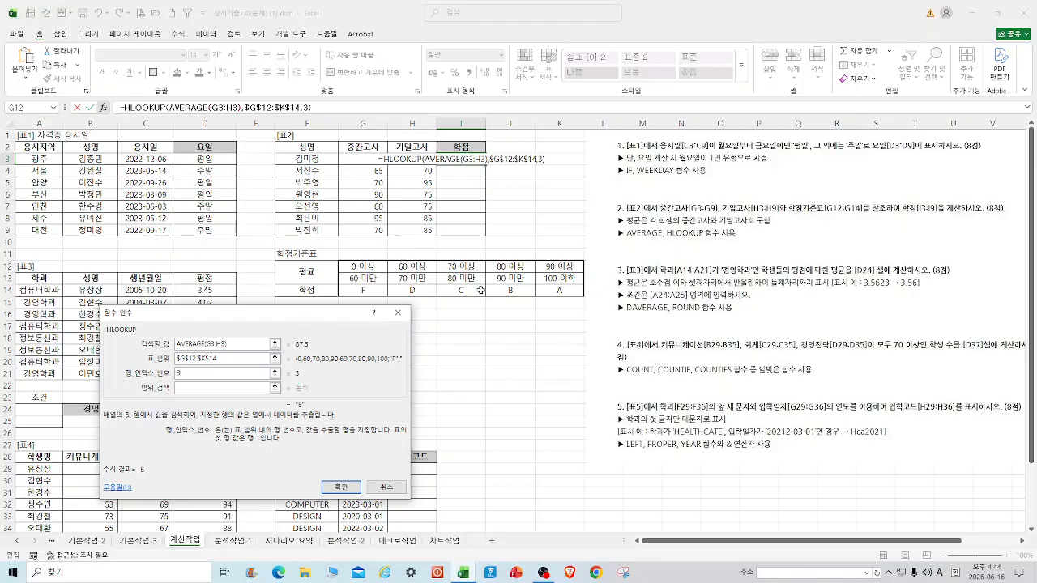
click(198, 389)
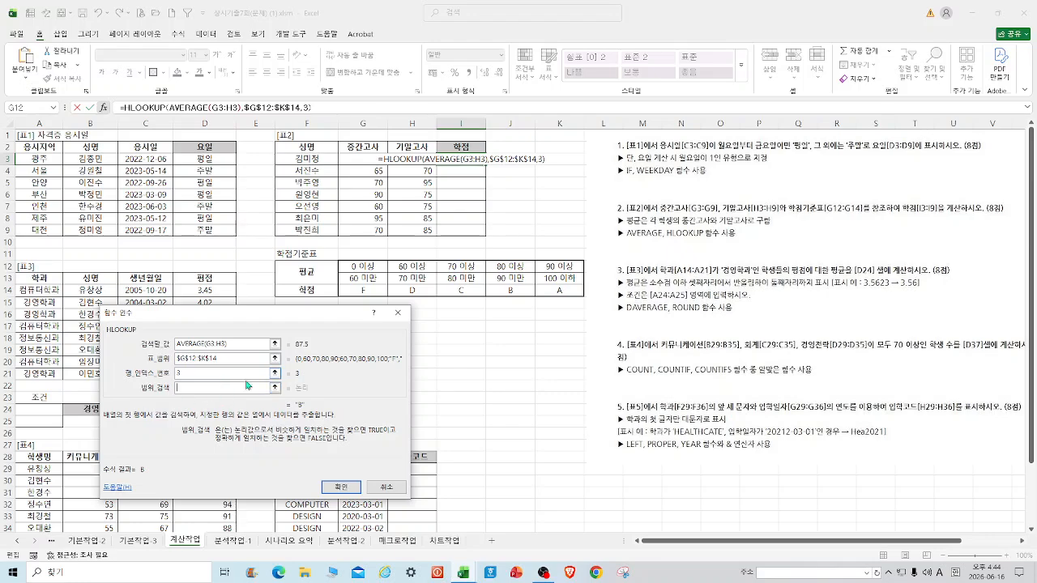
click(347, 486)
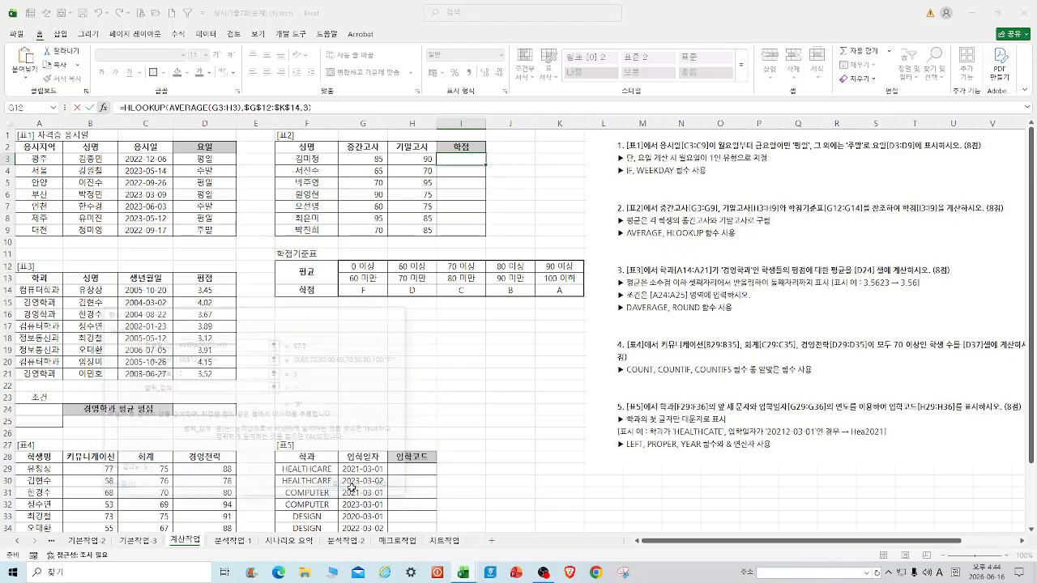
drag(486, 166, 486, 234)
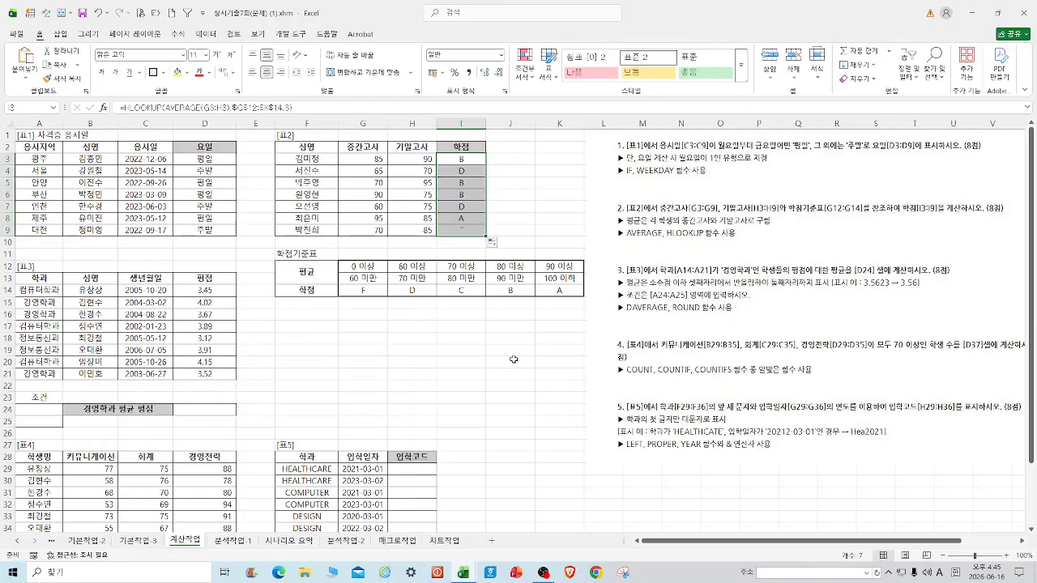
click(512, 373)
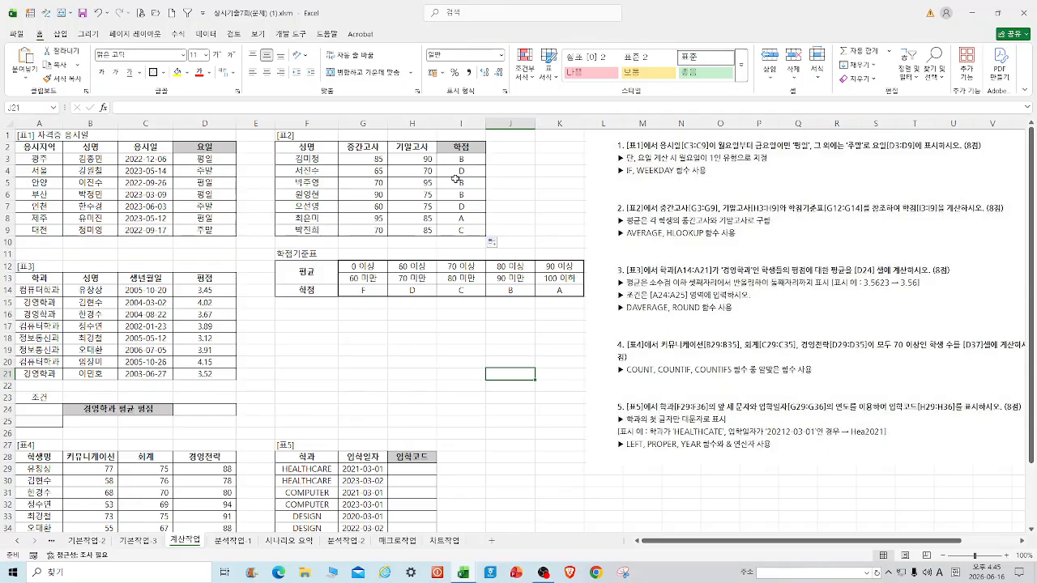
Save the workbook and copy the 학과 heading from A13 into A24.
click(86, 16)
click(39, 276)
right_click(39, 277)
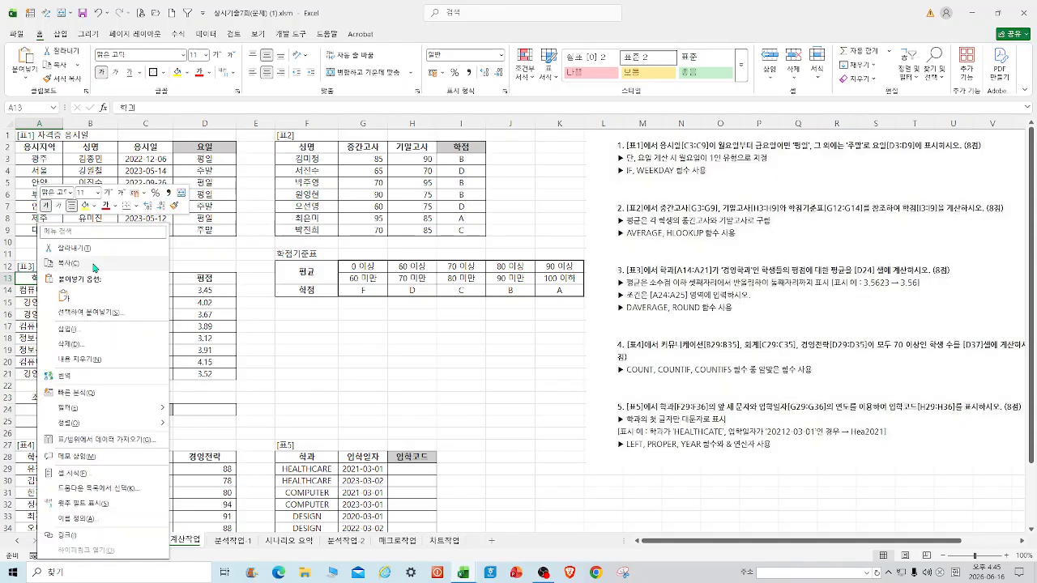
click(90, 265)
click(44, 410)
right_click(45, 411)
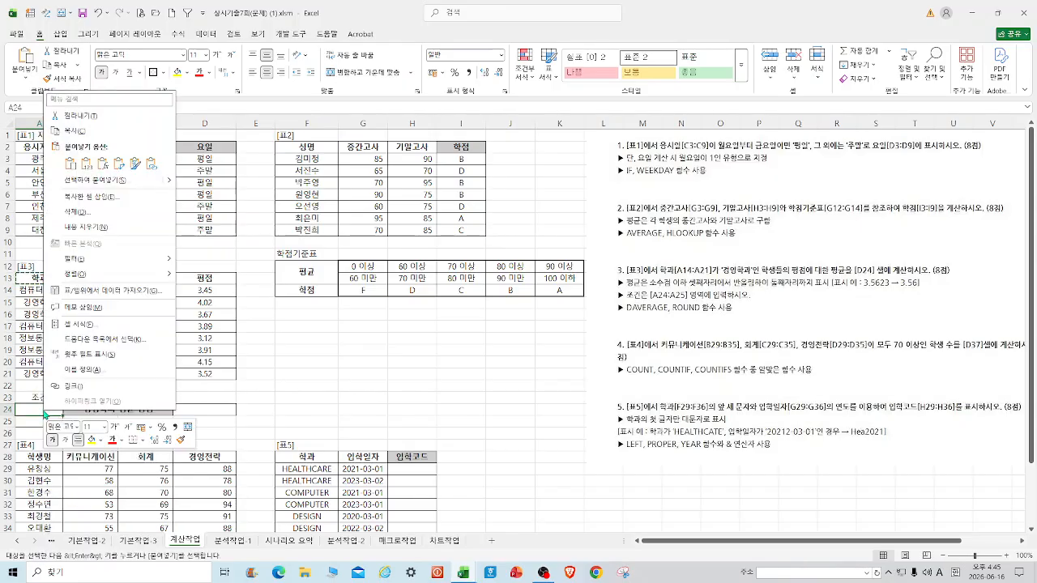
click(71, 164)
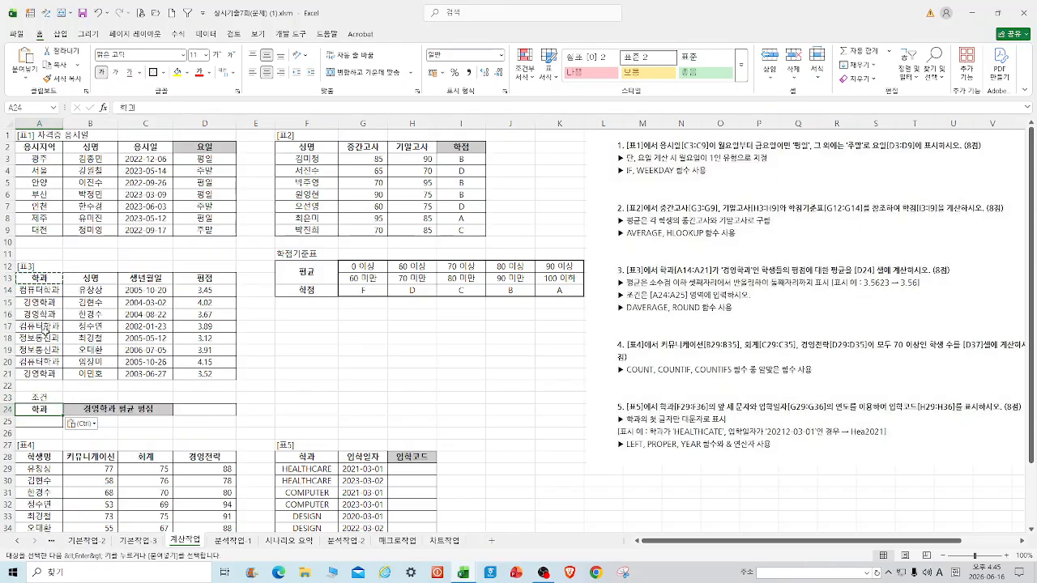
Copy 경영학과 from A16 into A25, then select D24.
right_click(50, 314)
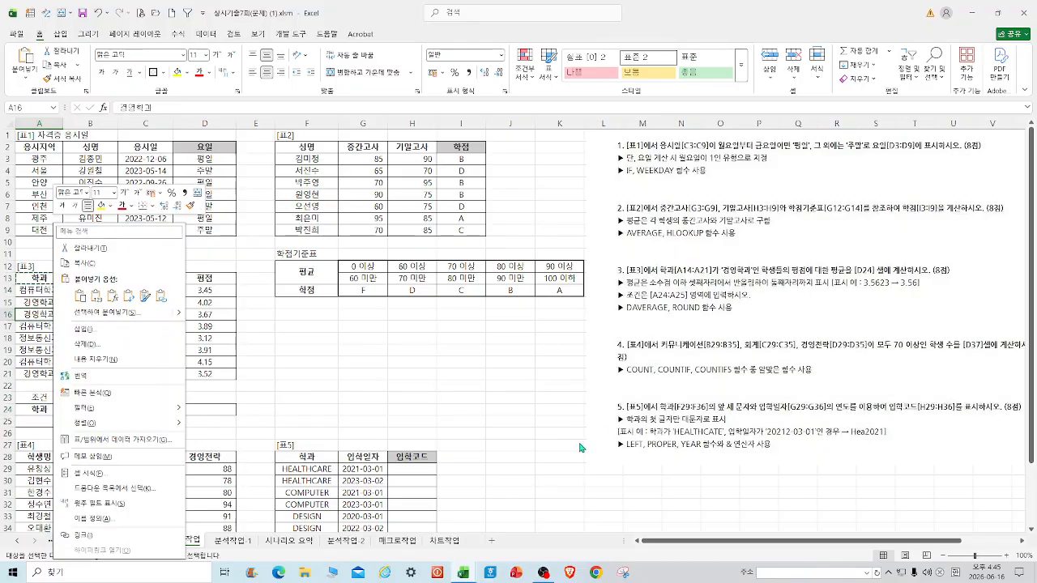
key(Escape)
key(Escape)
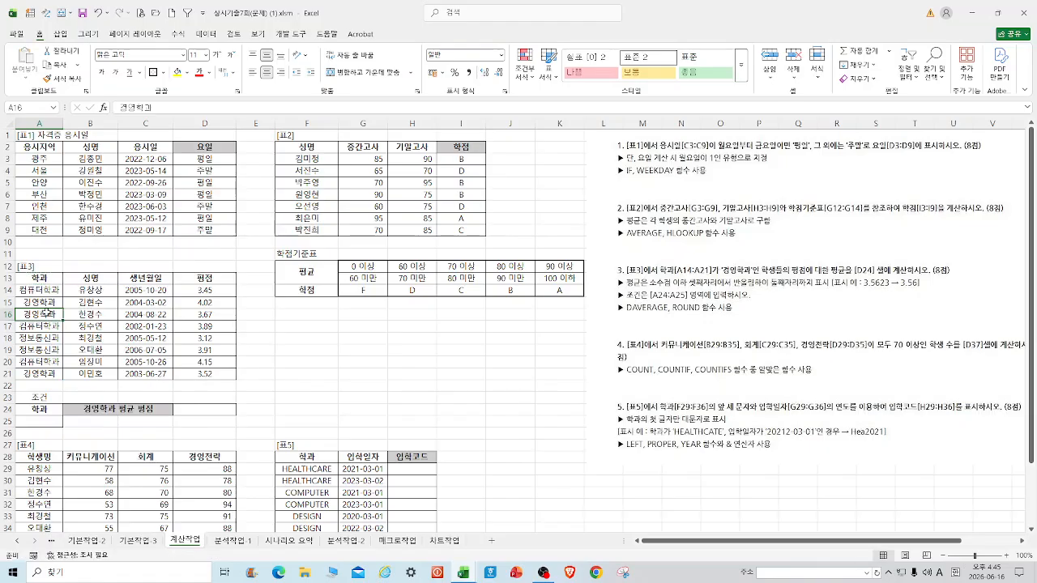
right_click(46, 317)
click(81, 264)
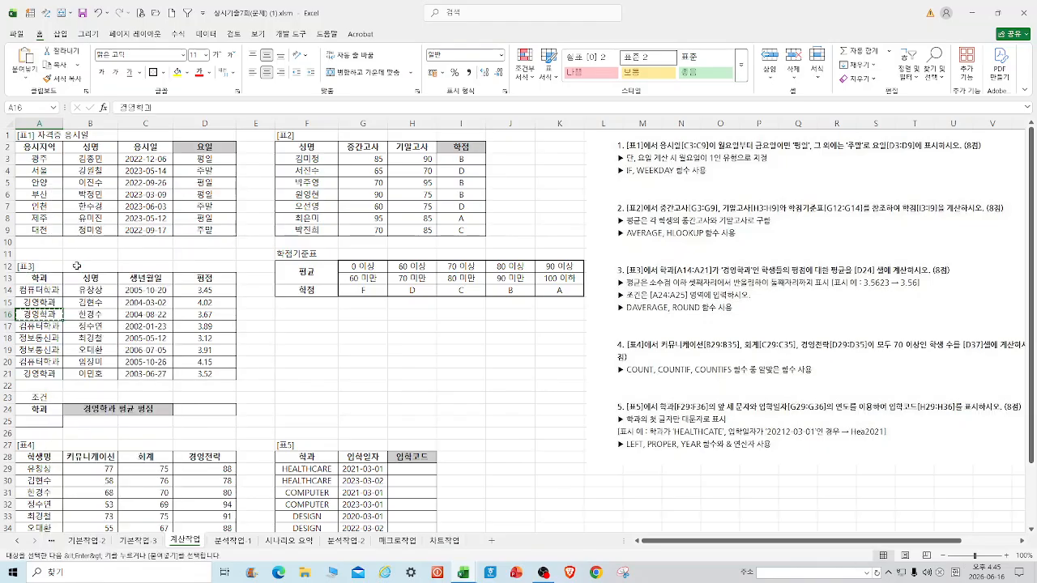
right_click(41, 421)
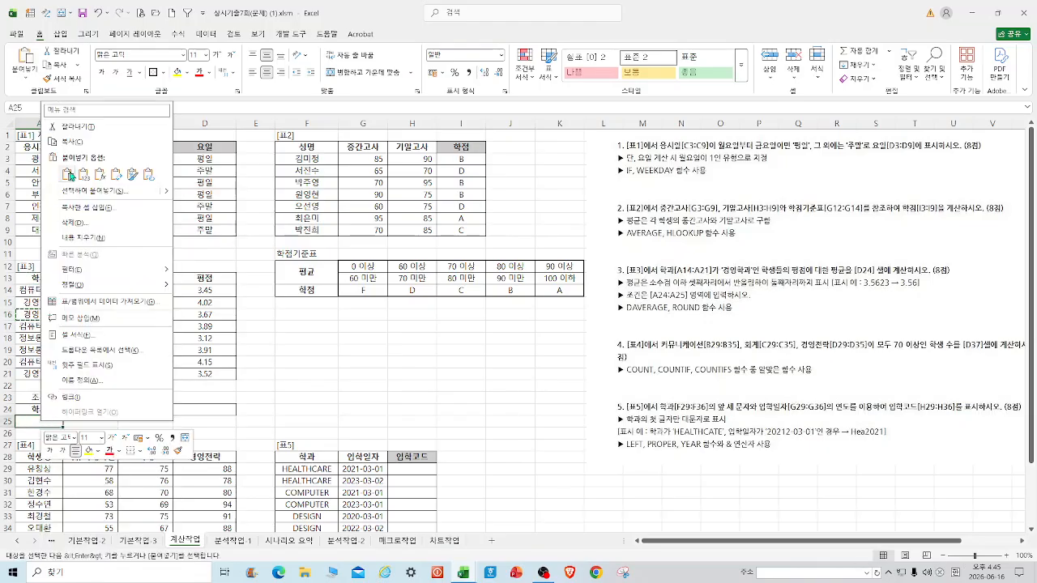
click(69, 176)
drag(39, 279, 212, 374)
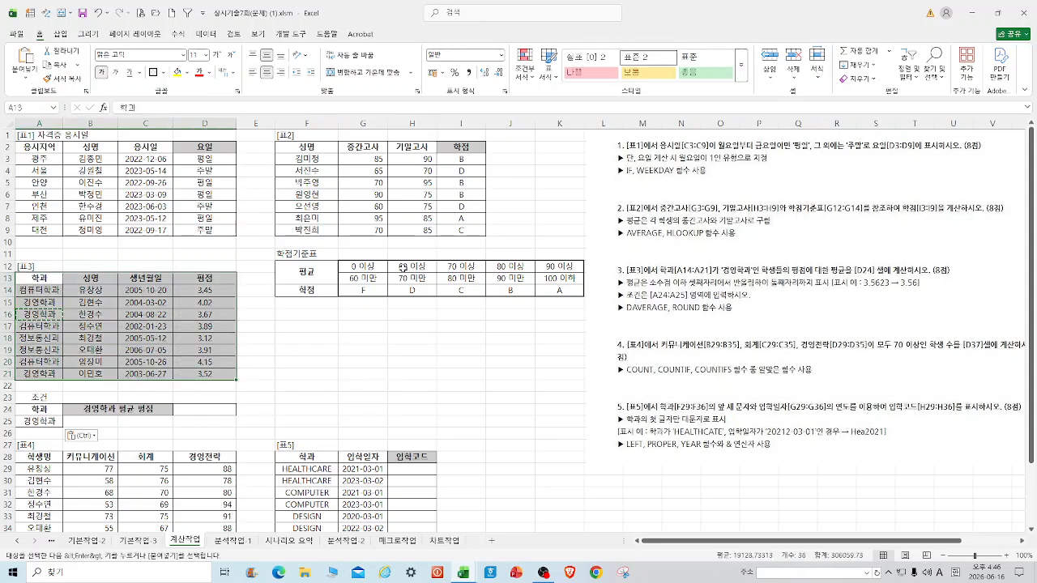
key(Escape)
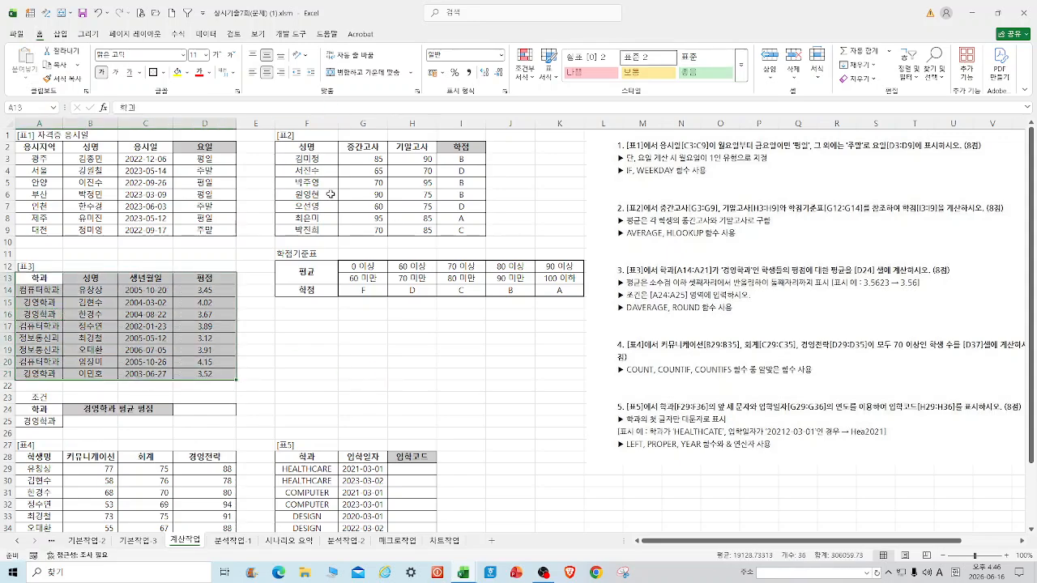
click(372, 350)
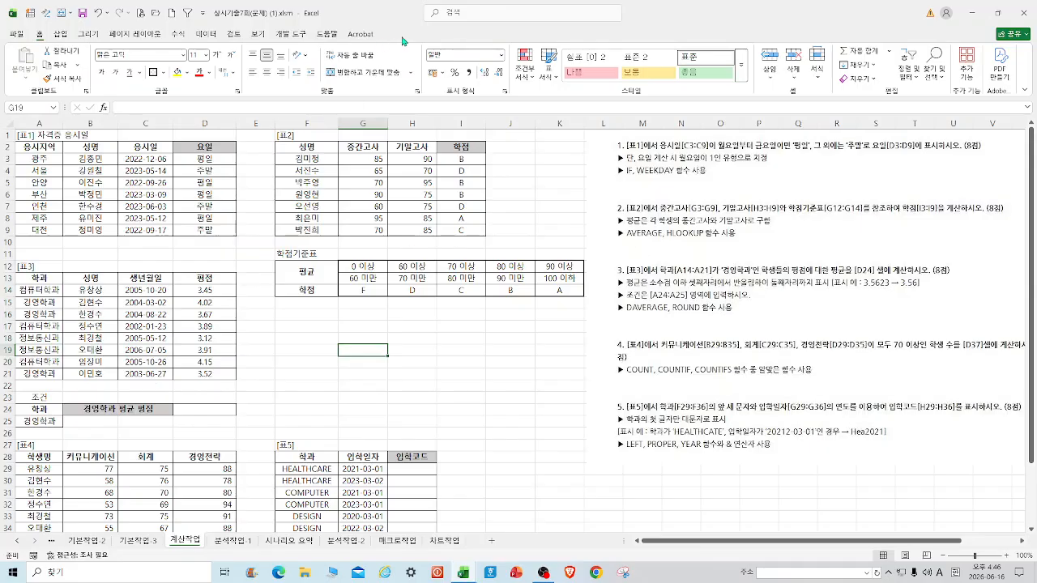
click(205, 407)
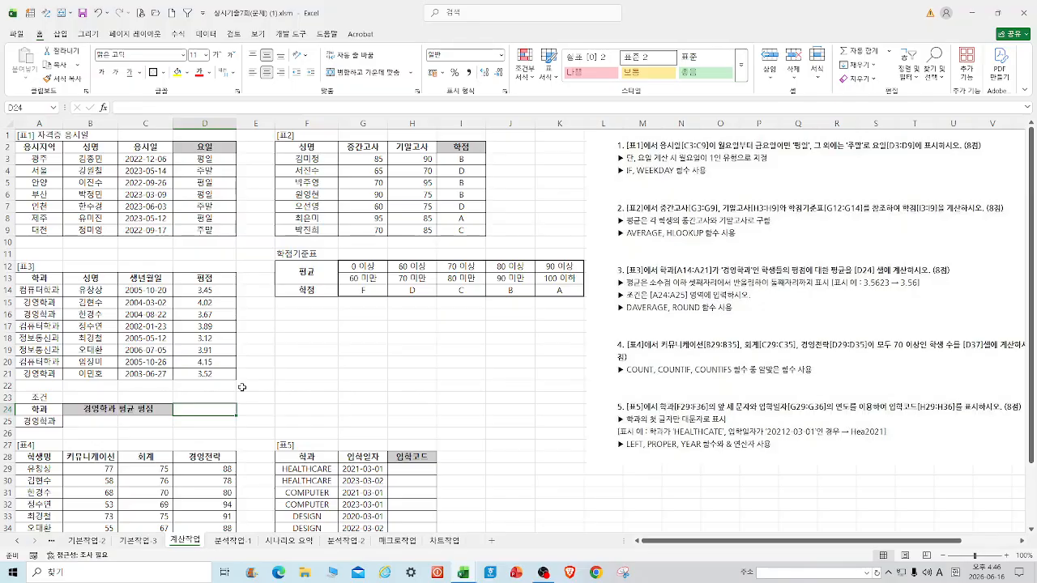
Start a DAVERAGE in D24 with A13:D21 as the database.
text(=D)
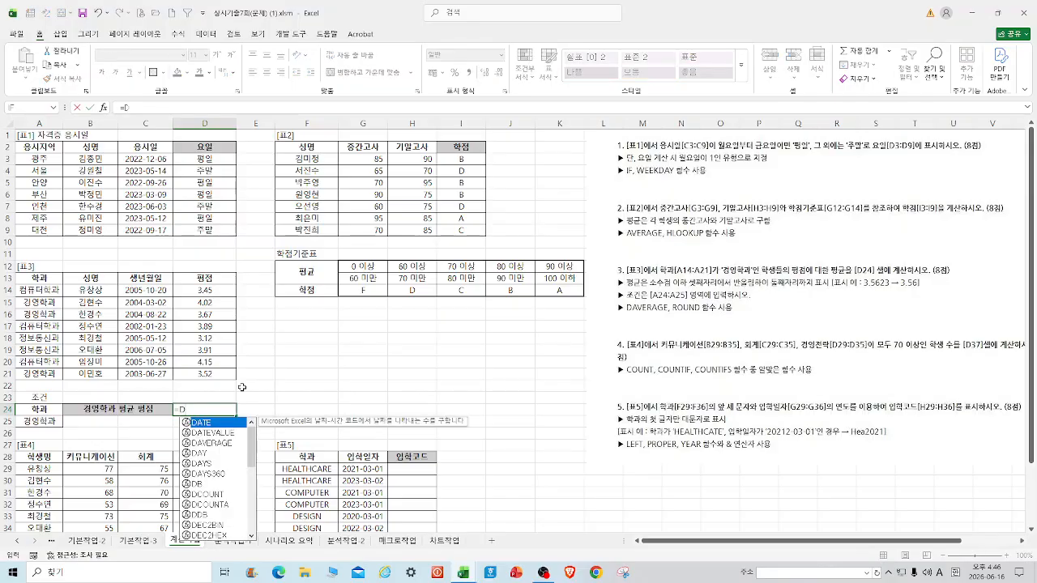
text(A)
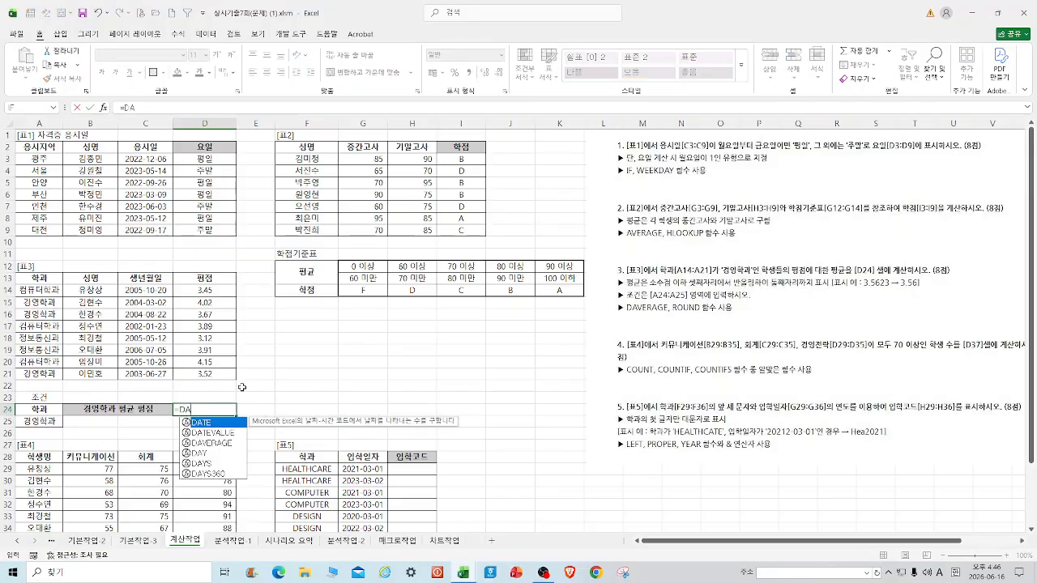
double_click(222, 444)
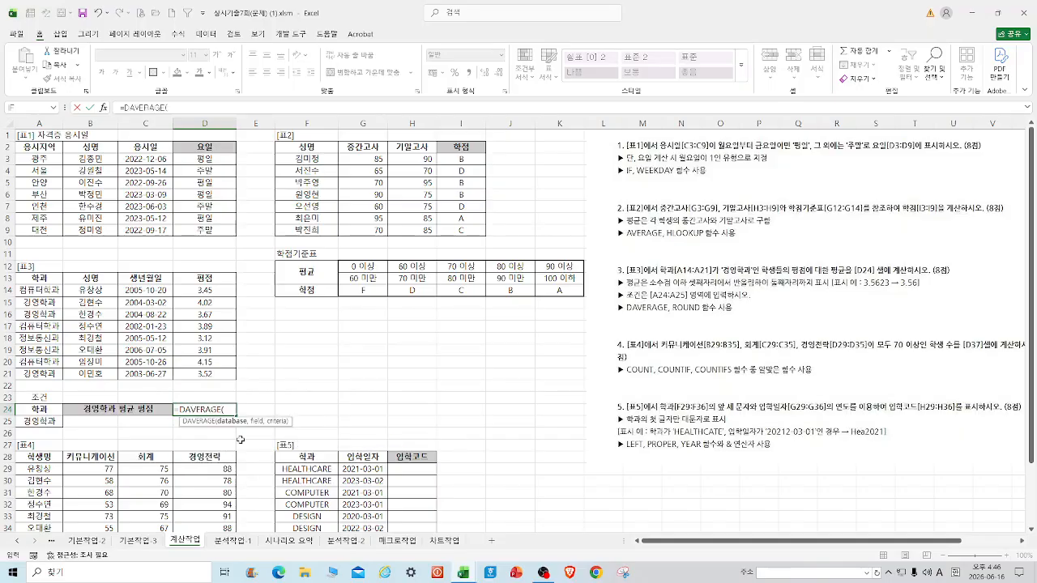
click(104, 111)
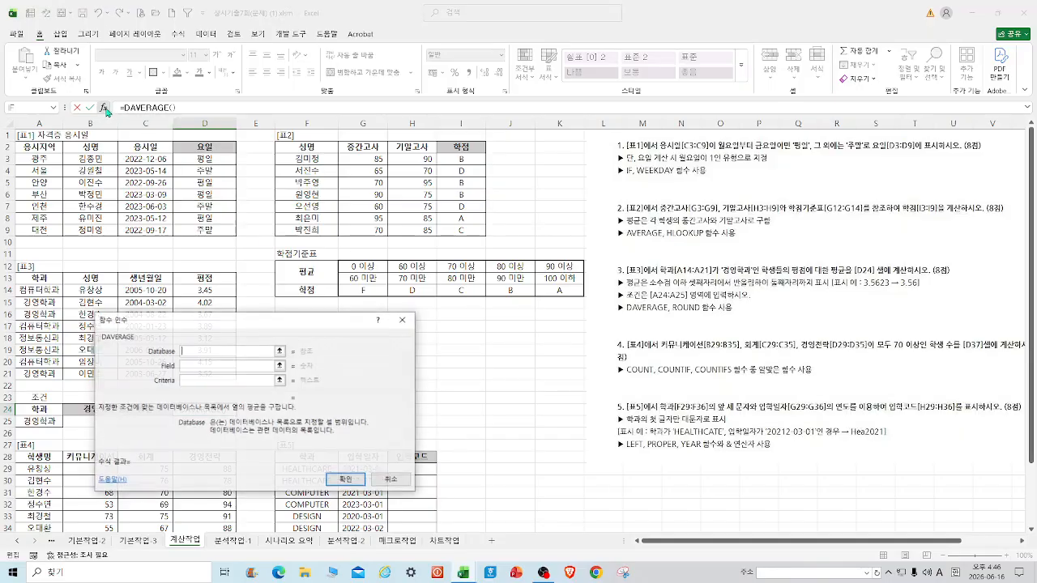
drag(310, 329, 482, 255)
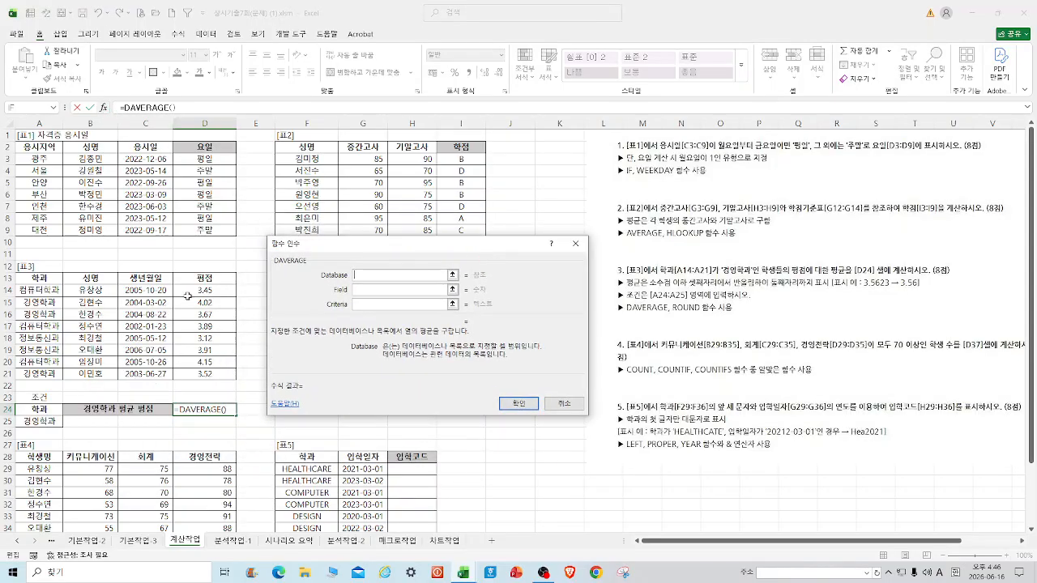
drag(36, 279, 231, 374)
drag(435, 248, 425, 318)
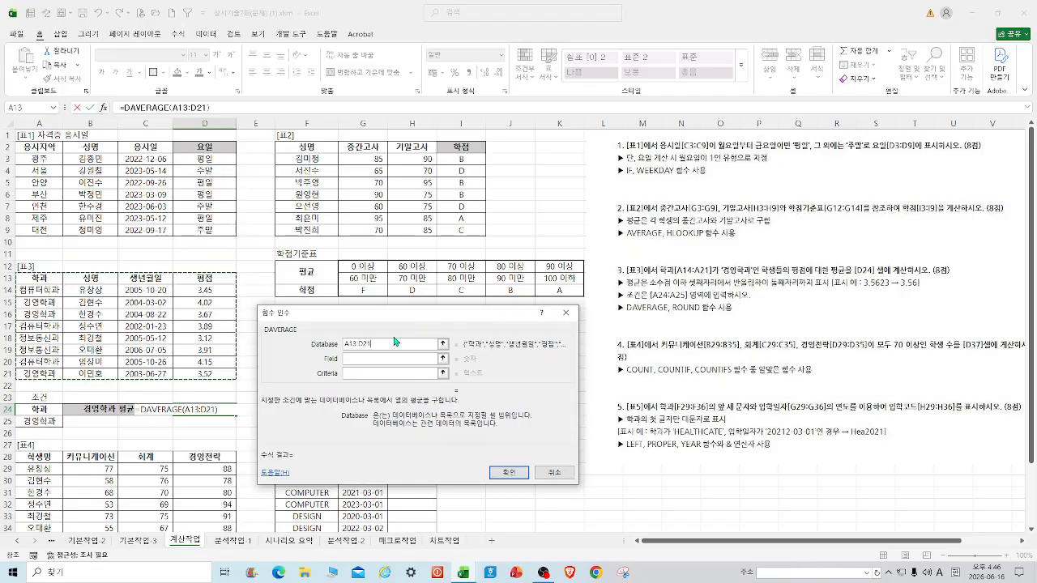
click(215, 279)
drag(367, 342, 301, 343)
drag(37, 279, 222, 377)
key(Tab)
Set the field to D13 and the criteria to A24:A25 to get 3.736666667.
click(205, 278)
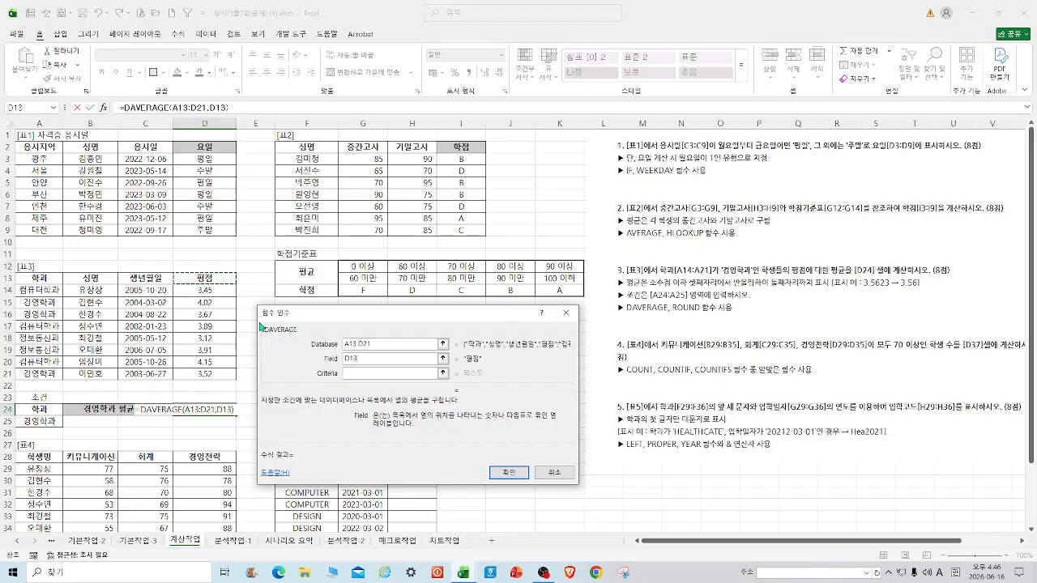
click(364, 374)
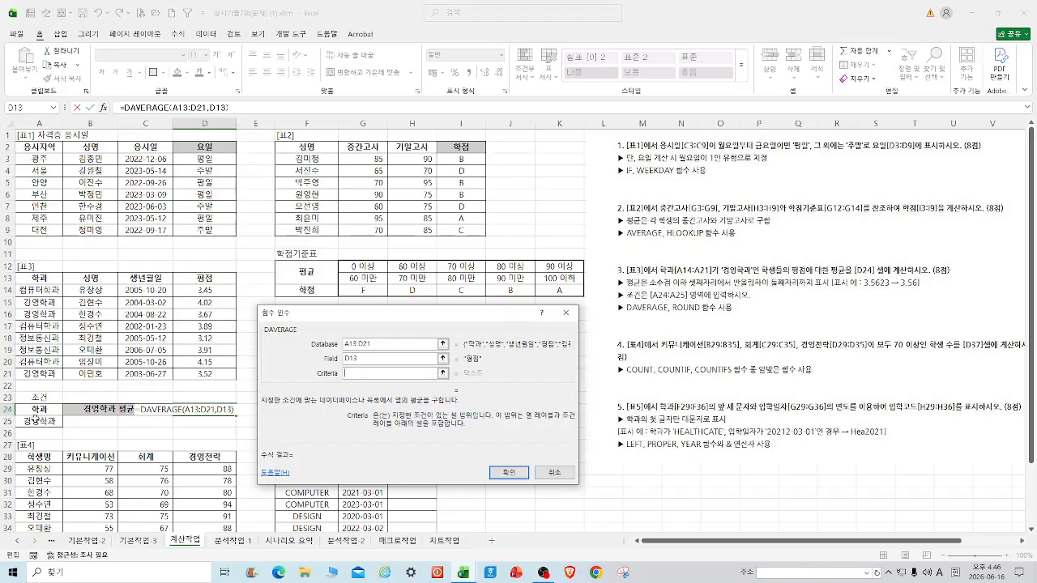
drag(39, 410, 38, 423)
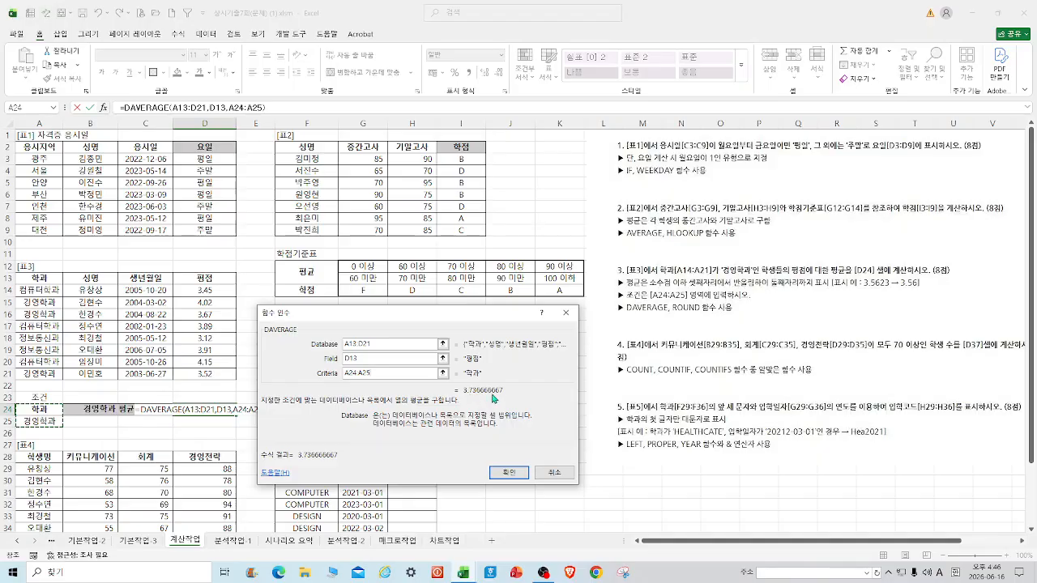
click(521, 473)
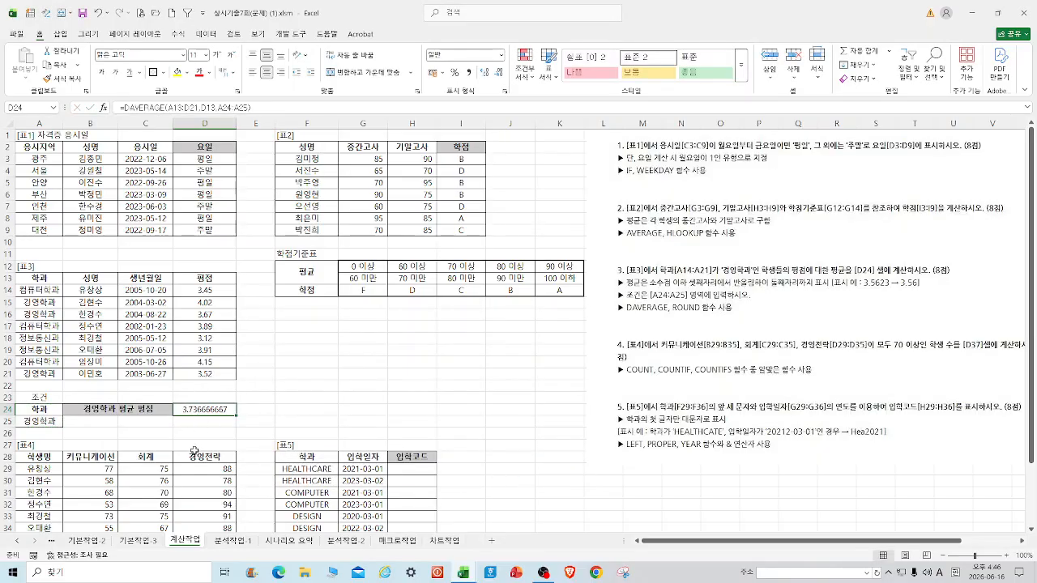
Wrap the D24 DAVERAGE formula in ROUND(…,2) so it shows 3.74.
click(124, 108)
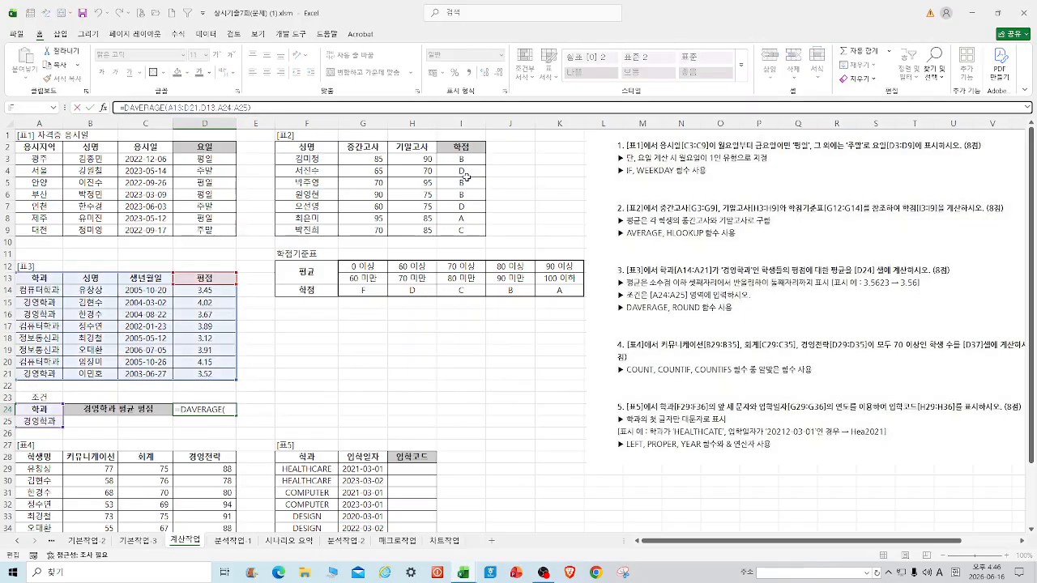
text(ROUND()
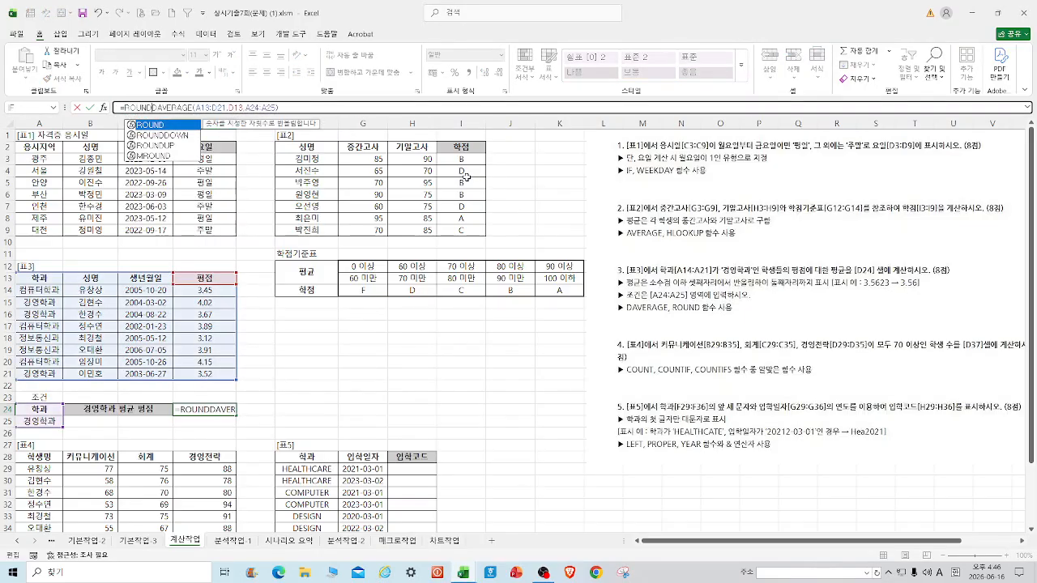
click(289, 109)
text(,)
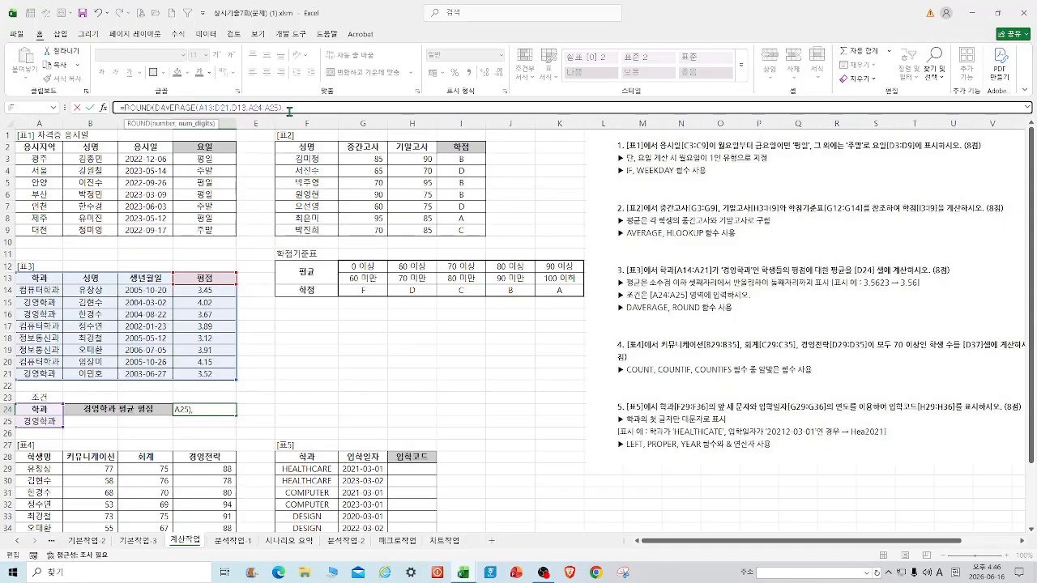
text(2)
key(Return)
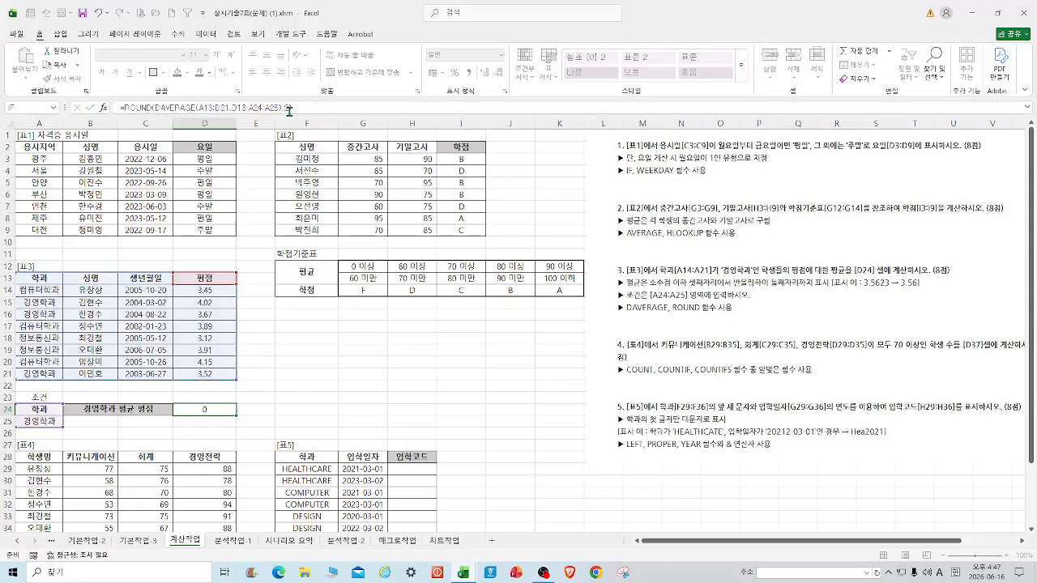
click(458, 373)
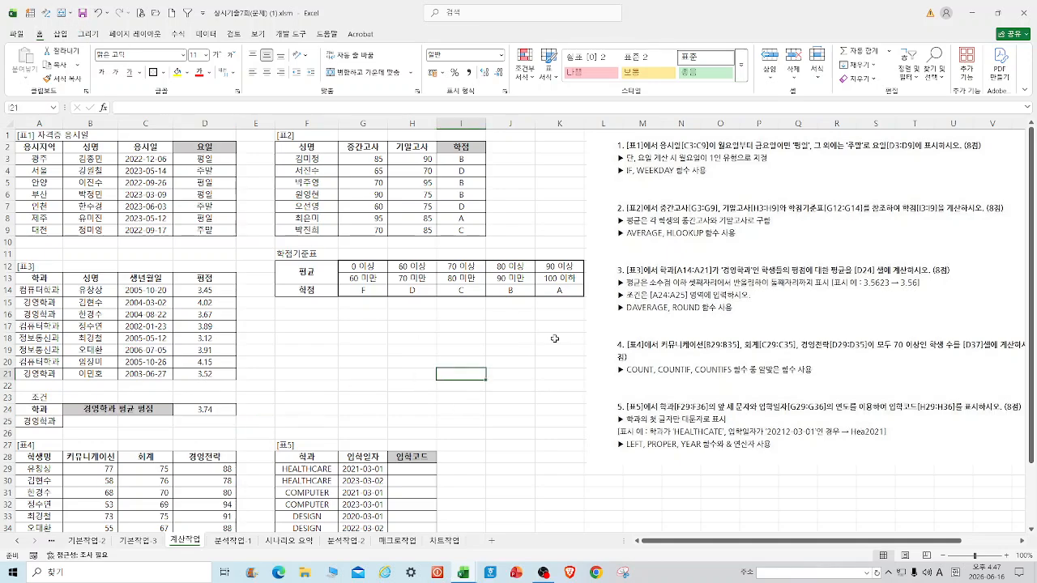
scroll(570, 339, down, 3)
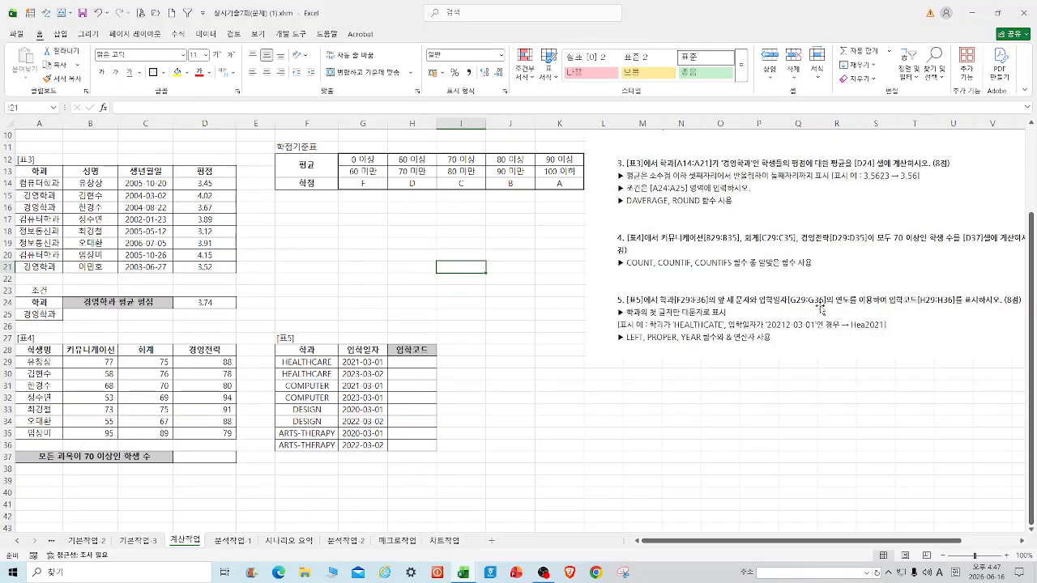
drag(895, 537, 948, 537)
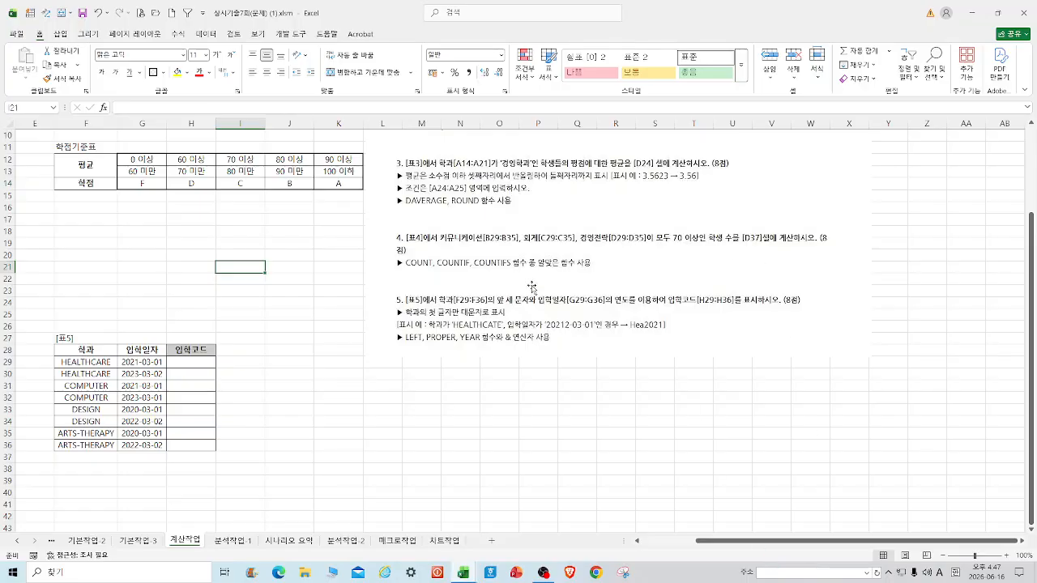
drag(867, 543, 814, 543)
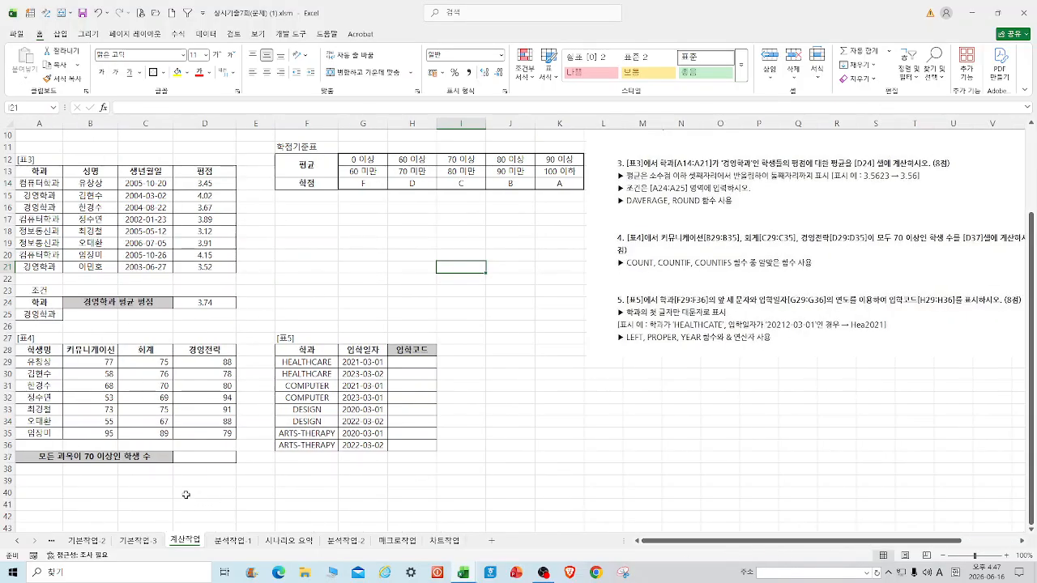
click(203, 458)
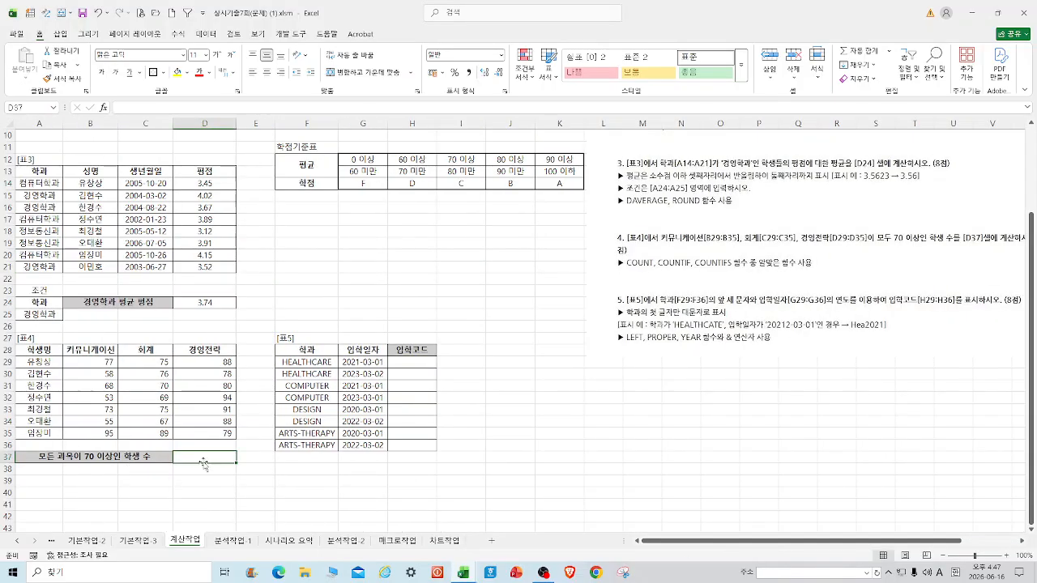
Start COUNTIFS in D37 with B29:B35 and condition ">=70".
text(=COUN)
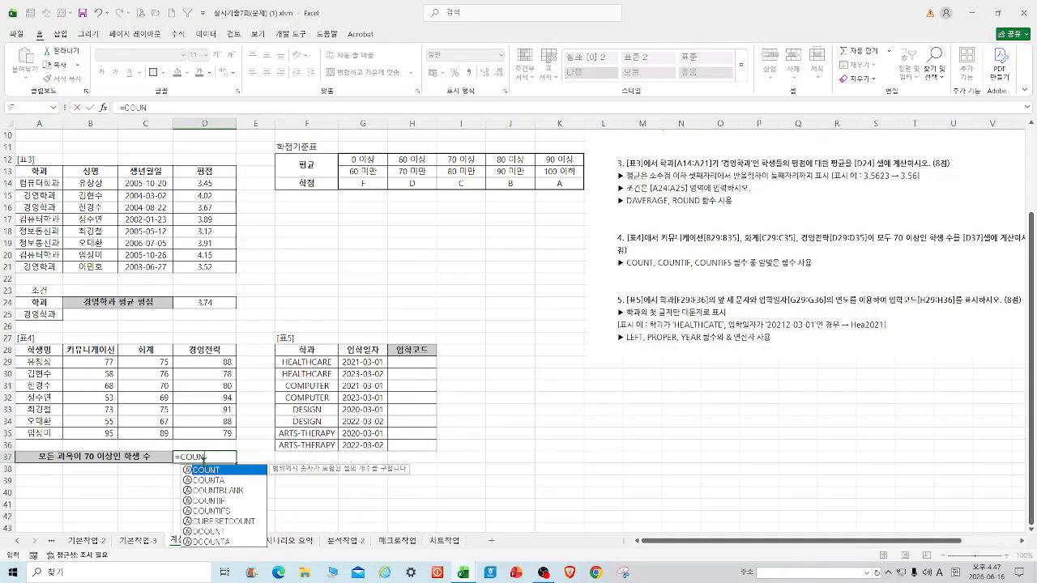
double_click(220, 510)
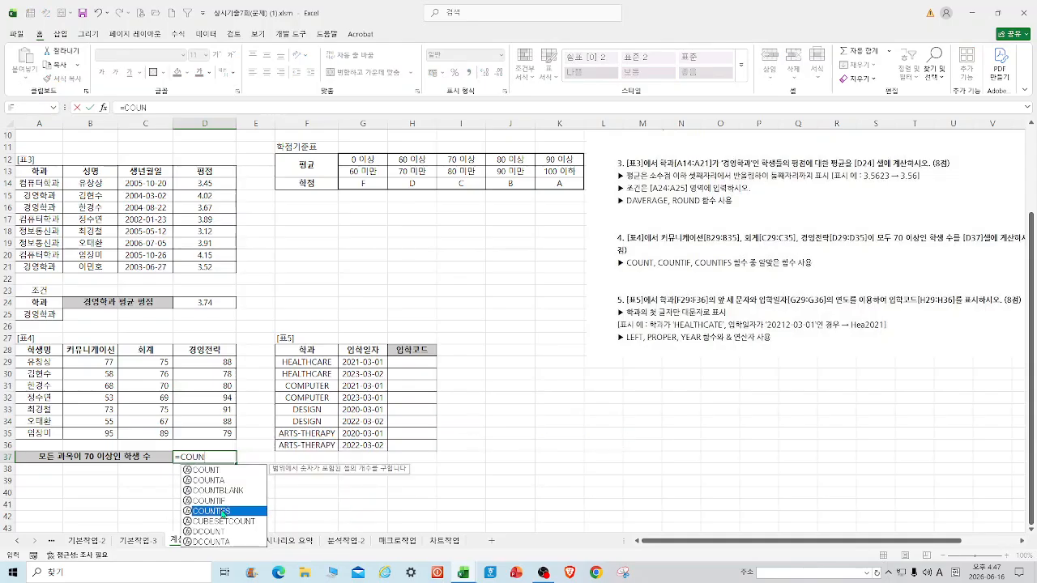
click(103, 106)
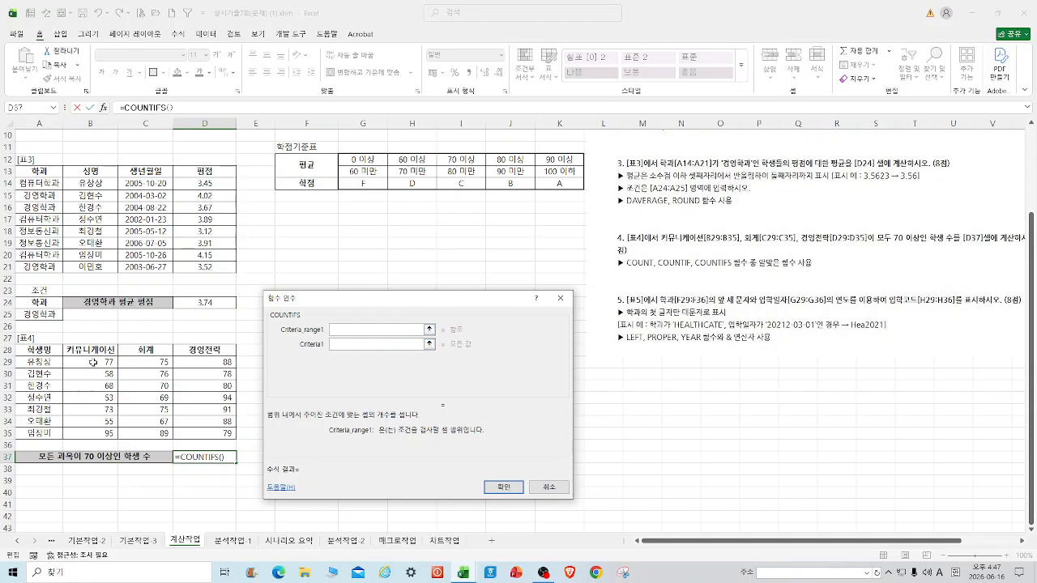
drag(94, 362, 91, 435)
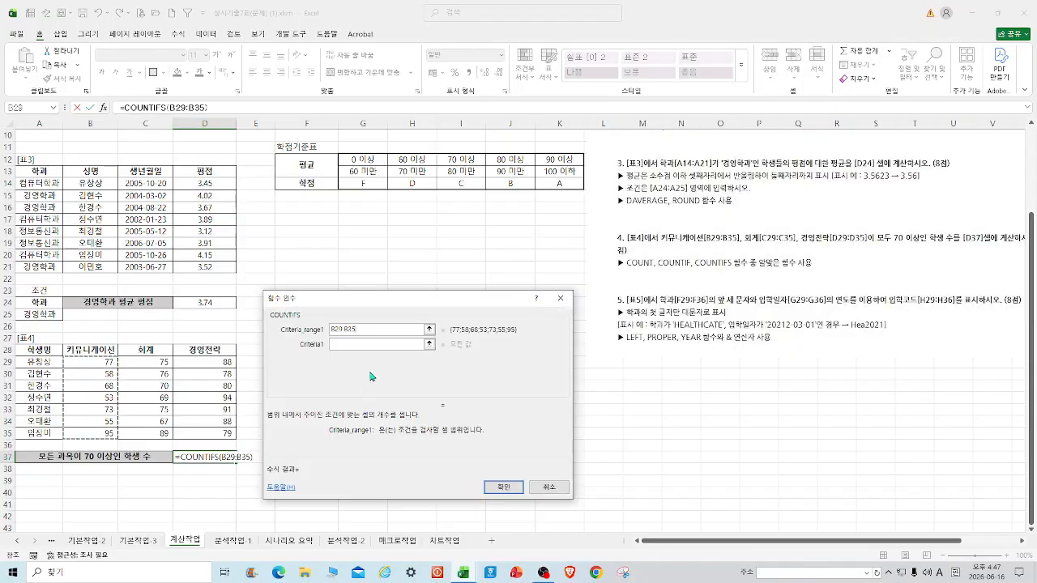
click(371, 349)
text(>=)
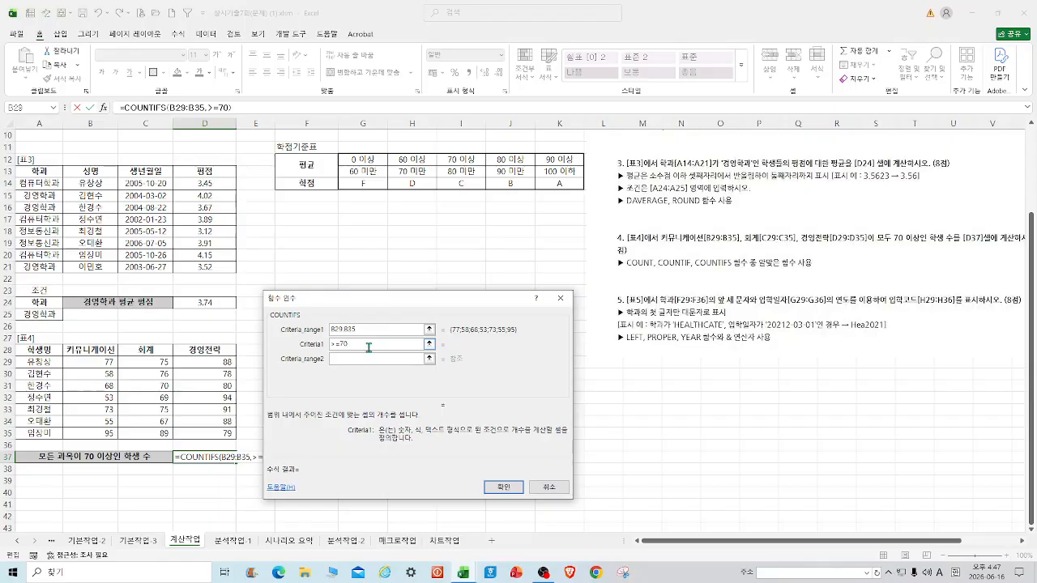
text(70)
click(354, 359)
Add C29:C35 and D29:D35, each with a ">=70" condition, so D37 counts 3.
drag(144, 362, 144, 435)
click(374, 375)
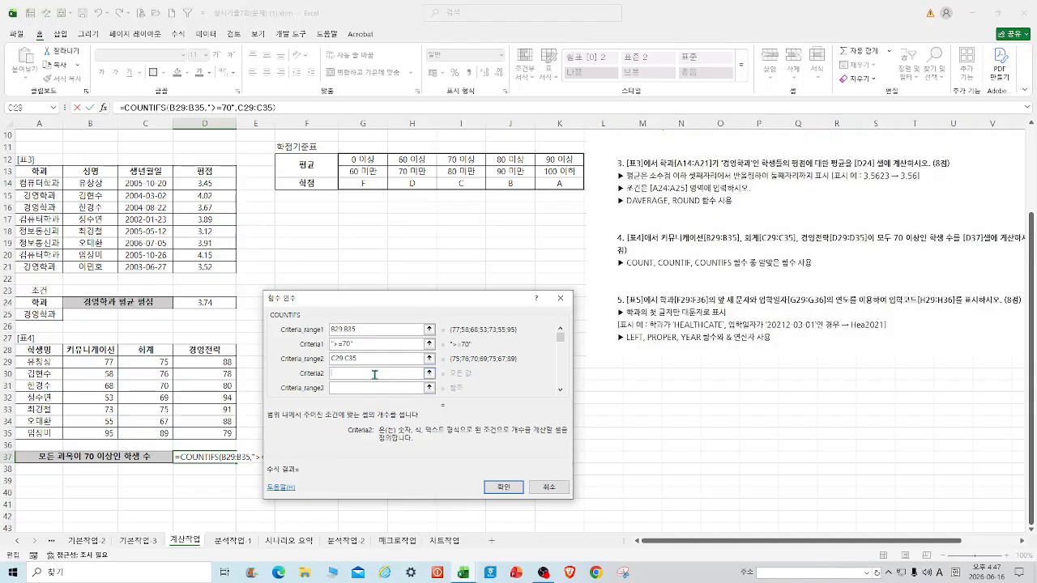
text(>=70)
key(Tab)
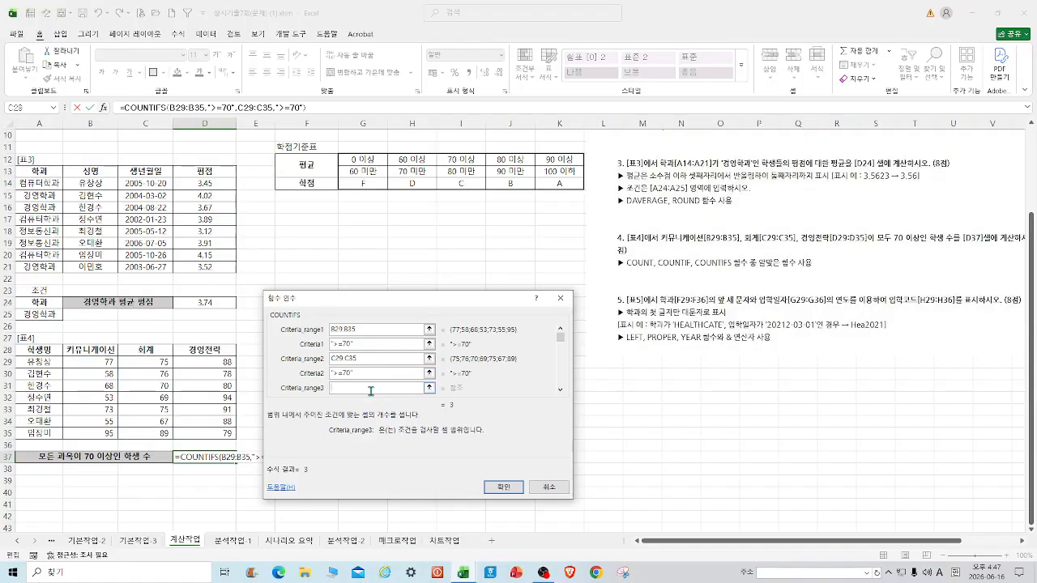
drag(191, 363, 203, 434)
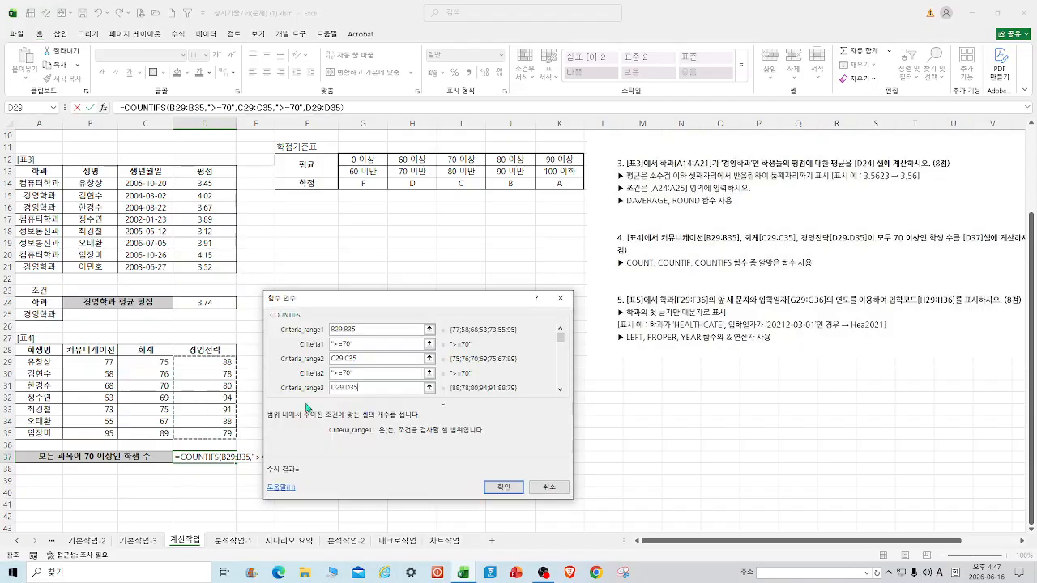
click(430, 389)
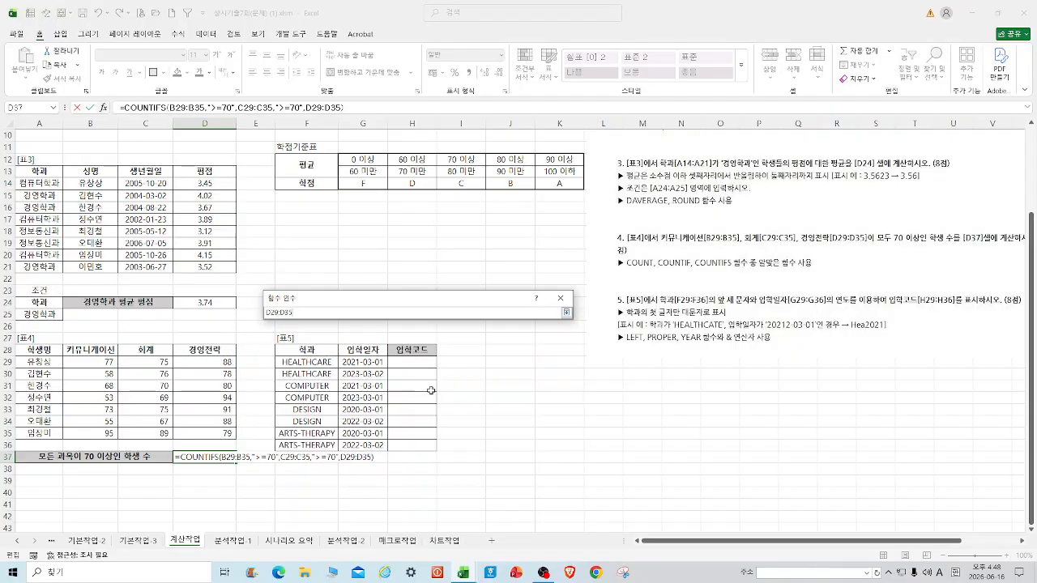
click(567, 313)
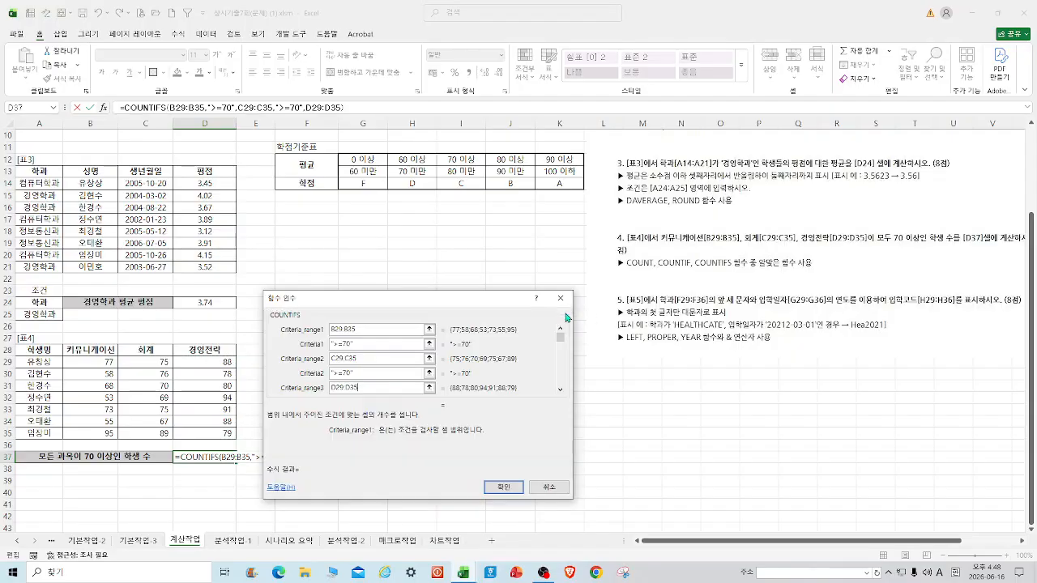
click(560, 390)
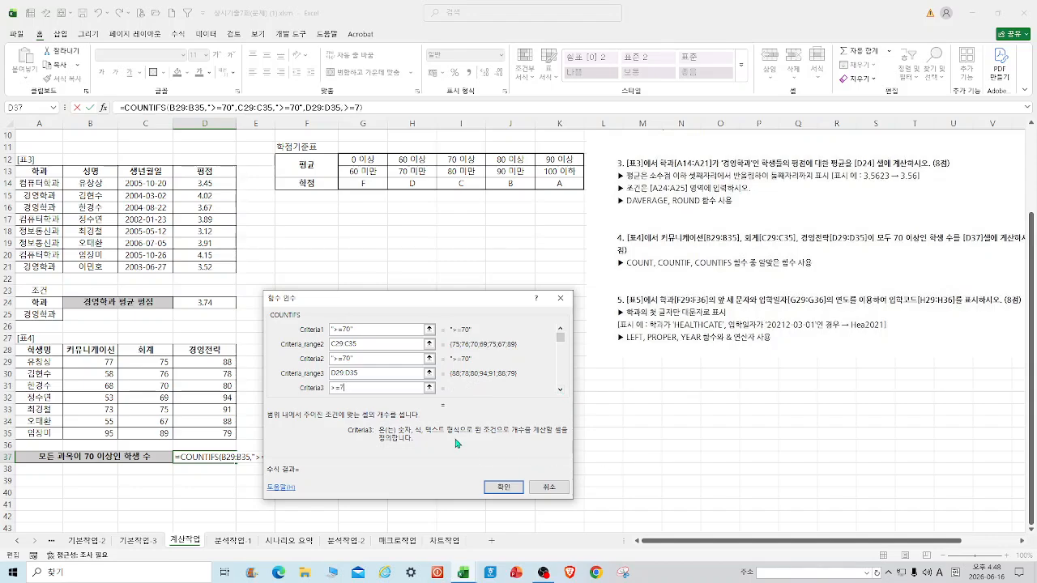
click(504, 487)
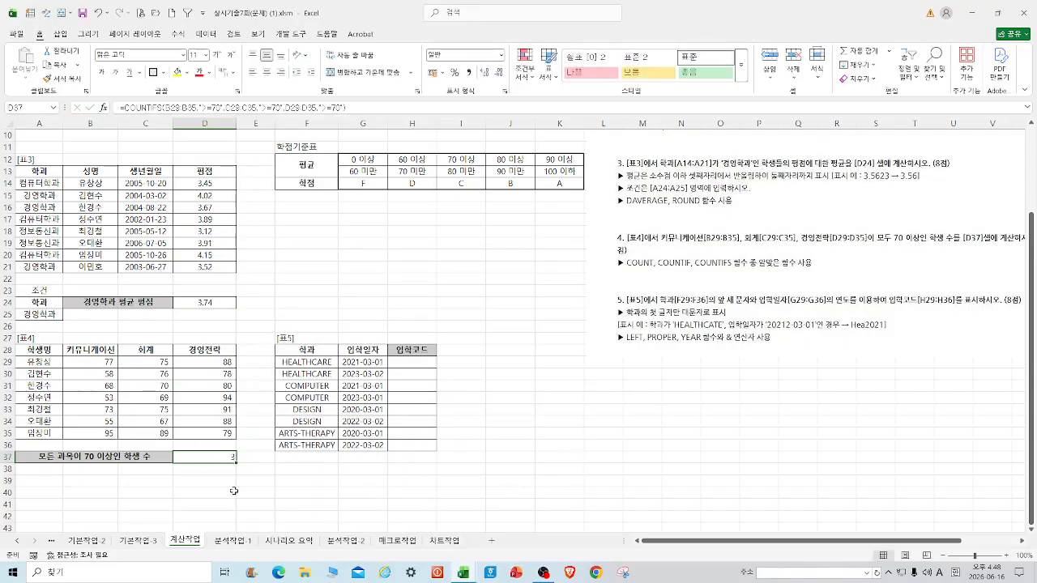
Check the finished D37 count of 3 on the 계산작업 sheet.
click(333, 483)
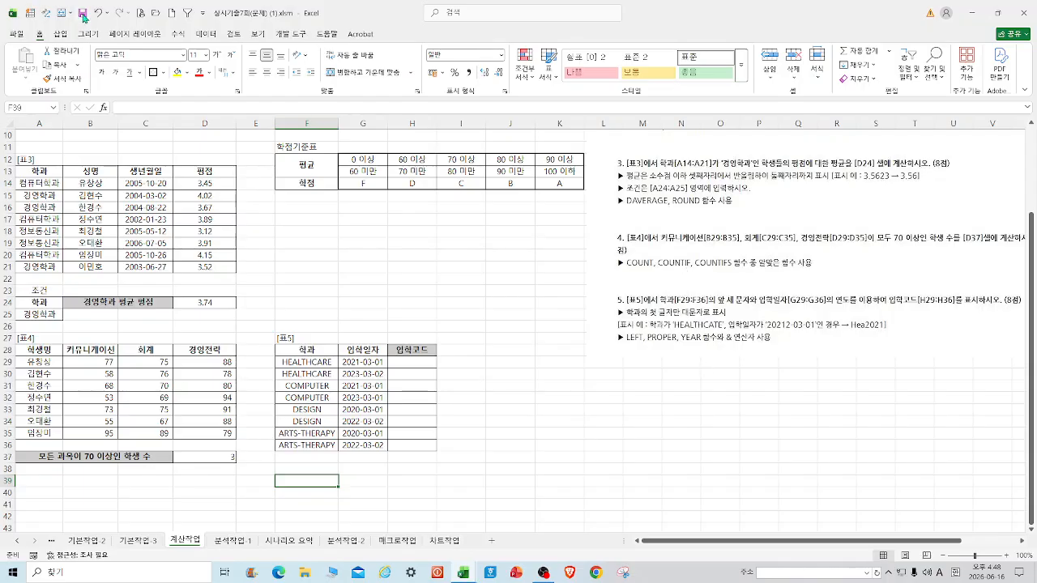
drag(856, 545, 911, 545)
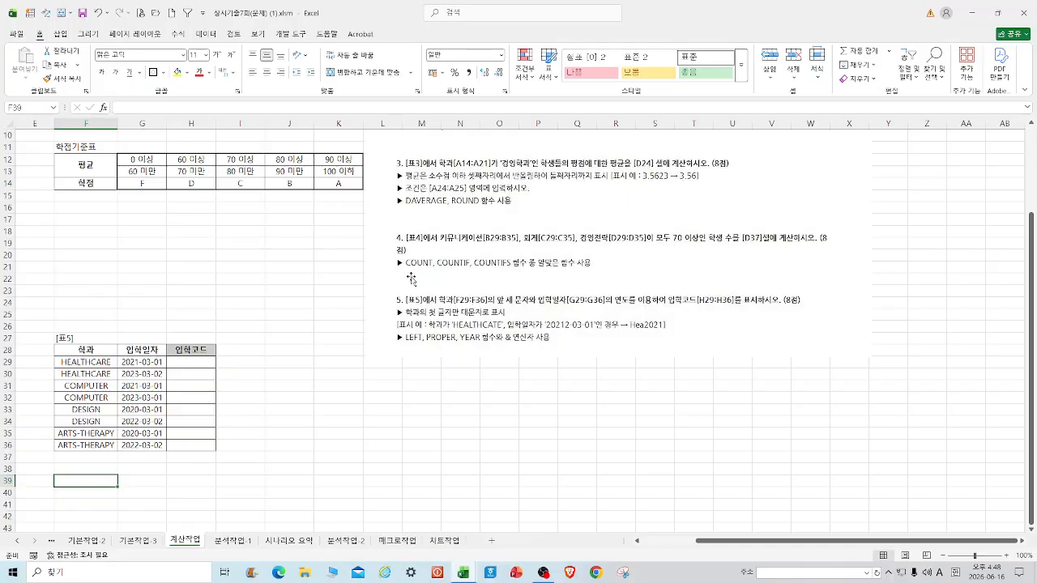
drag(765, 549, 723, 548)
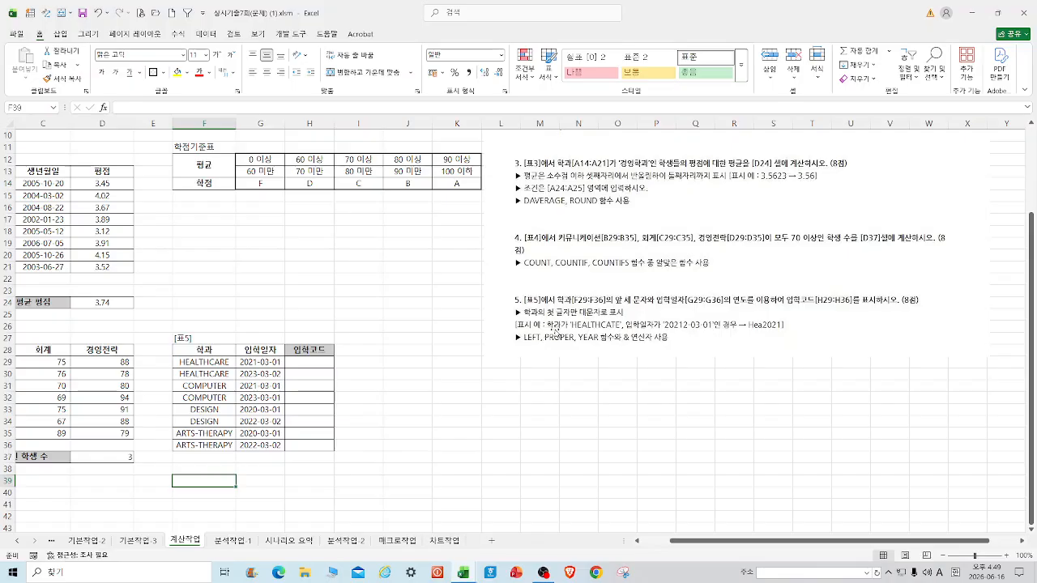
Start =PROPER(LEFT(G29,4)) in H29, then delete the mistaken LEFT(G29,4), leaving =PROPER(.
click(315, 363)
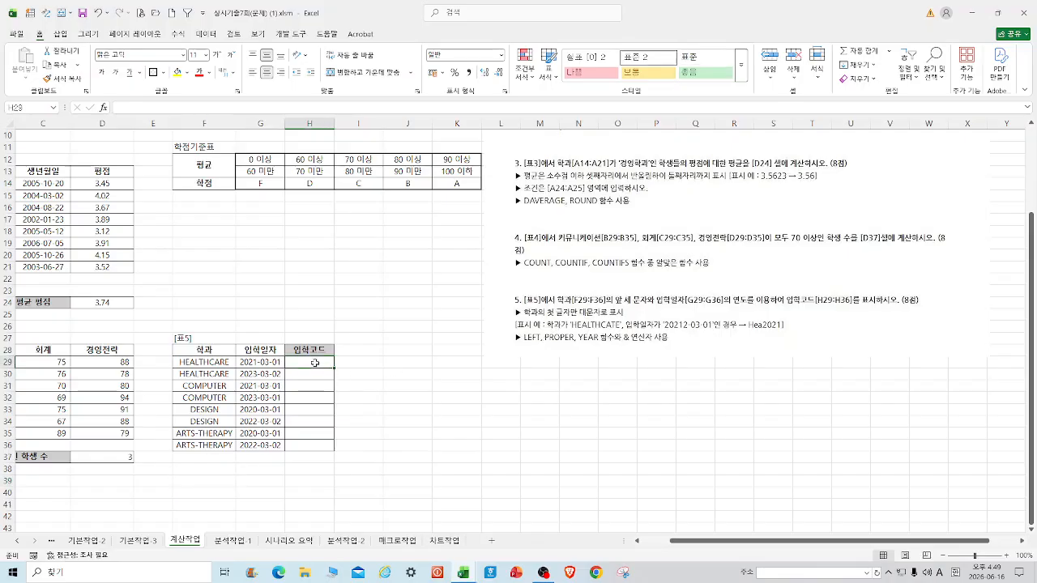
text(=PRO)
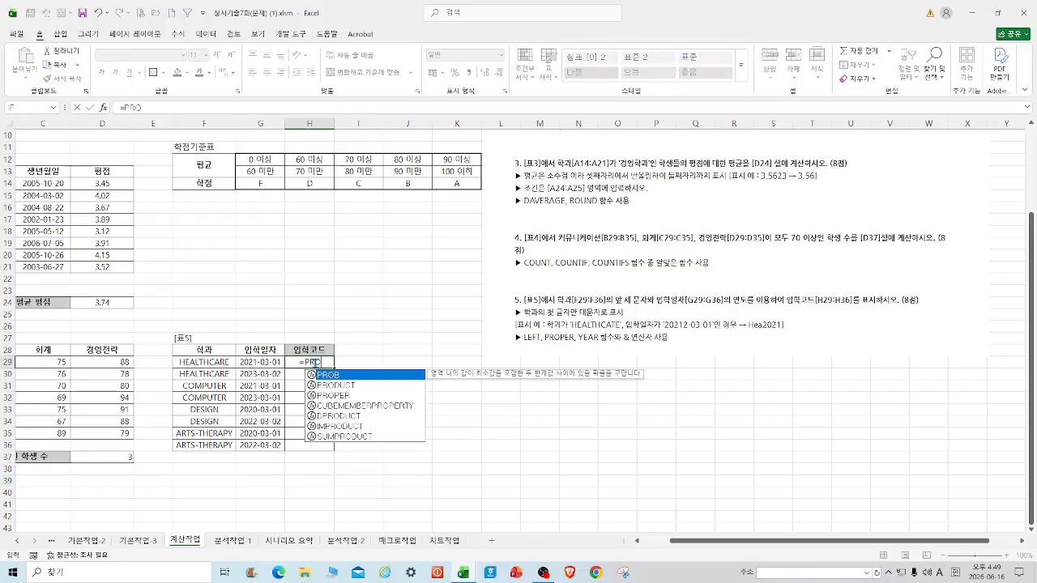
text(PER()
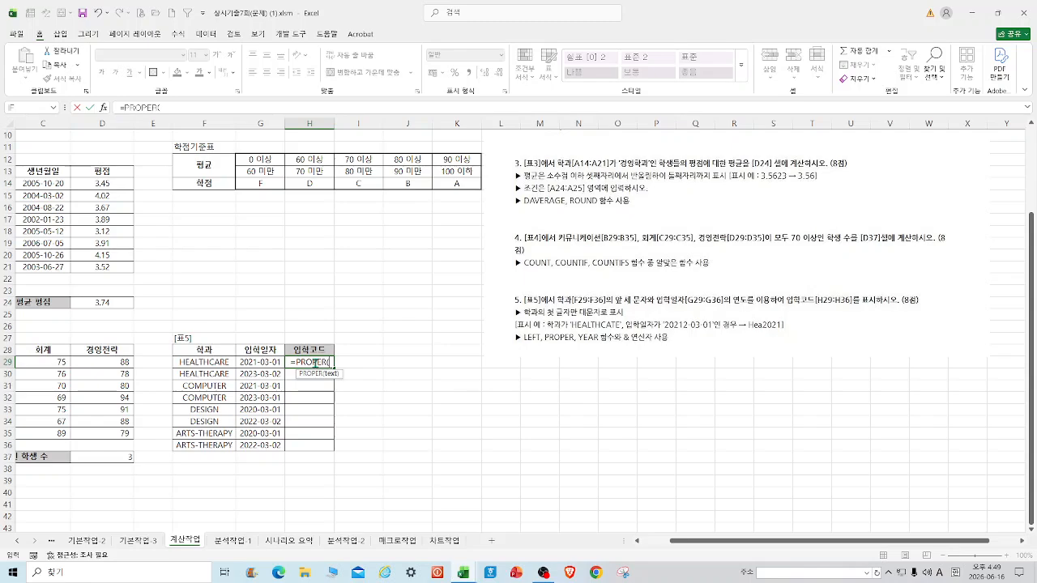
text(LEFT()
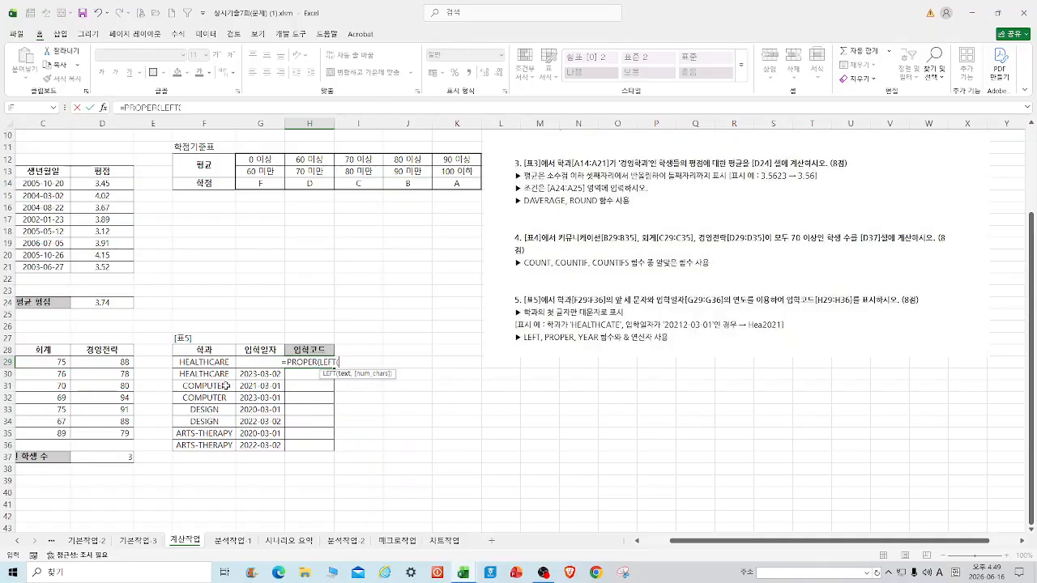
click(269, 362)
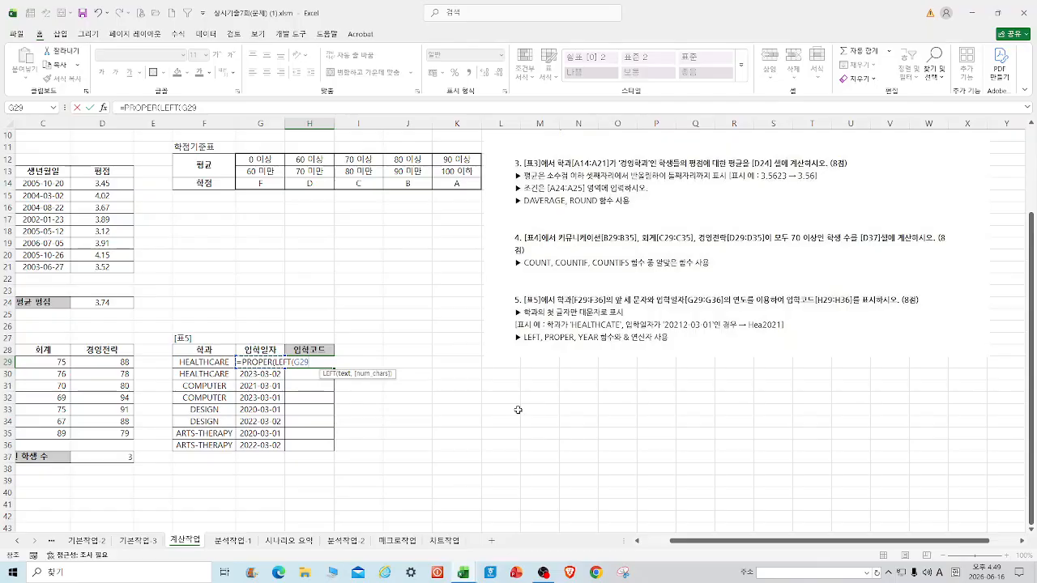
text(,4)
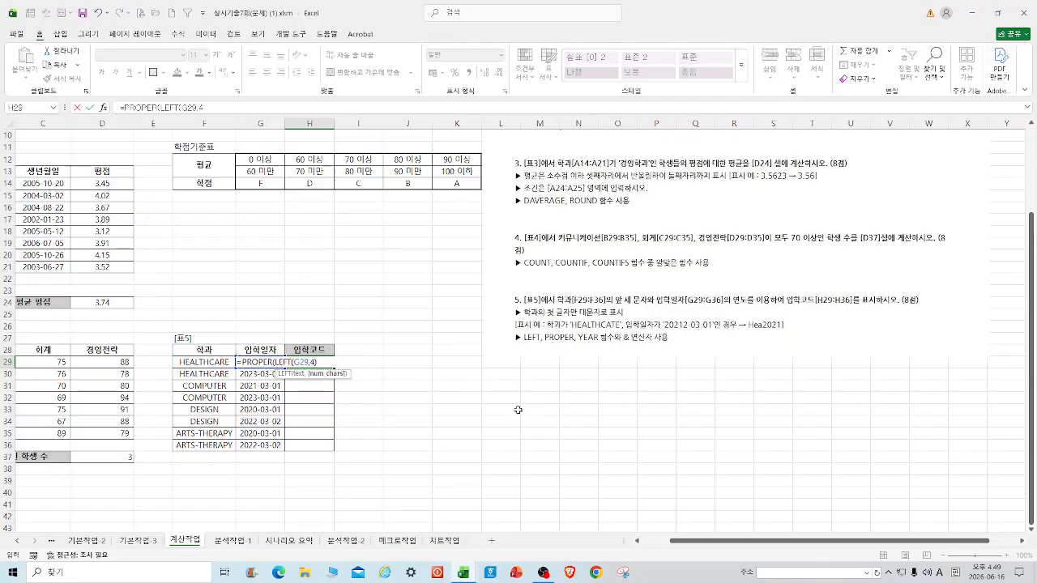
text())
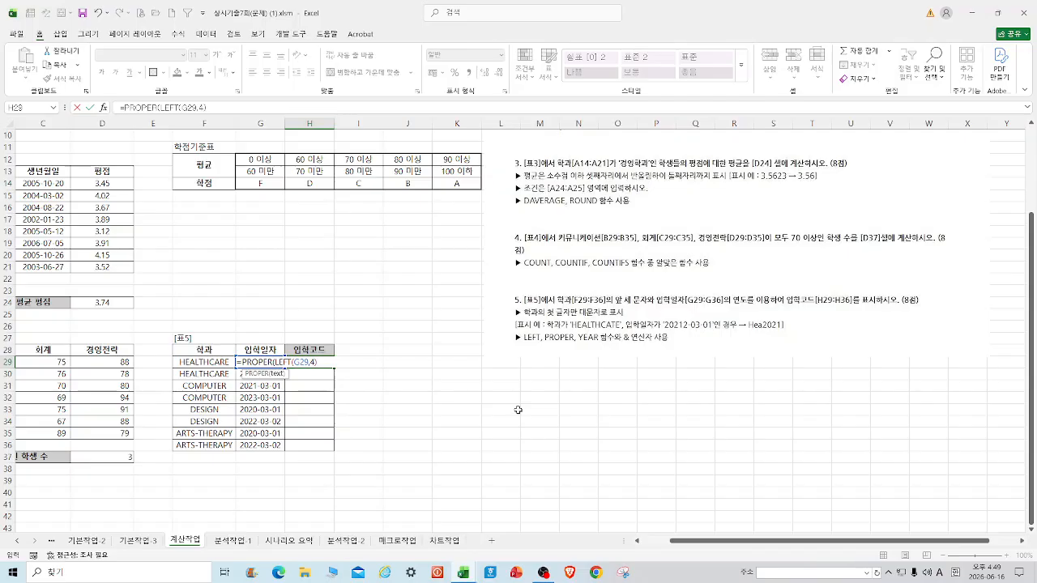
drag(331, 364, 273, 362)
key(BackSpace)
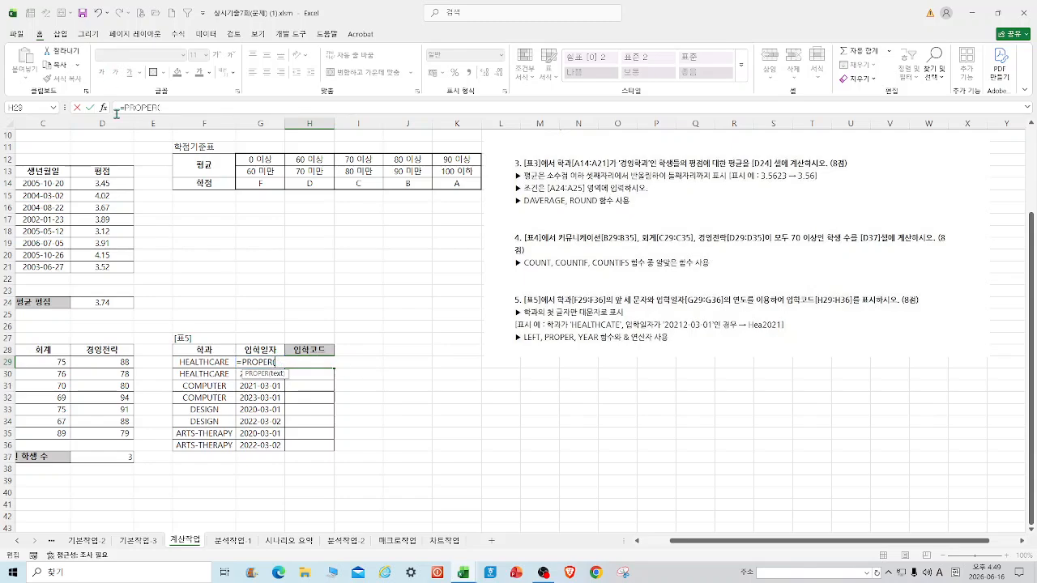
Clear the parenthesis error and finish H29 as =PROPER(LEFT(F29,4)) so it shows Heal.
click(90, 107)
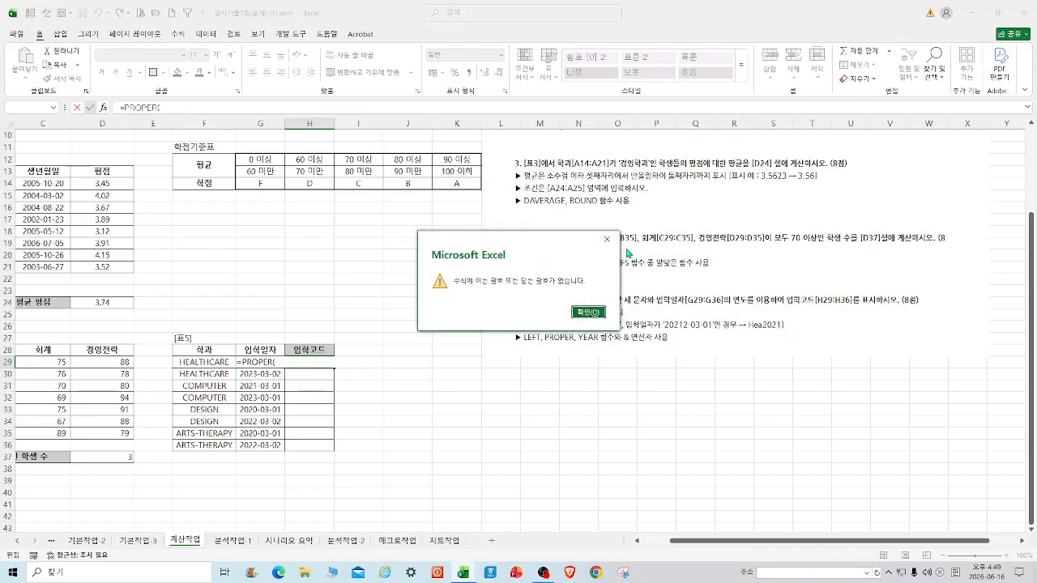
click(607, 239)
click(173, 108)
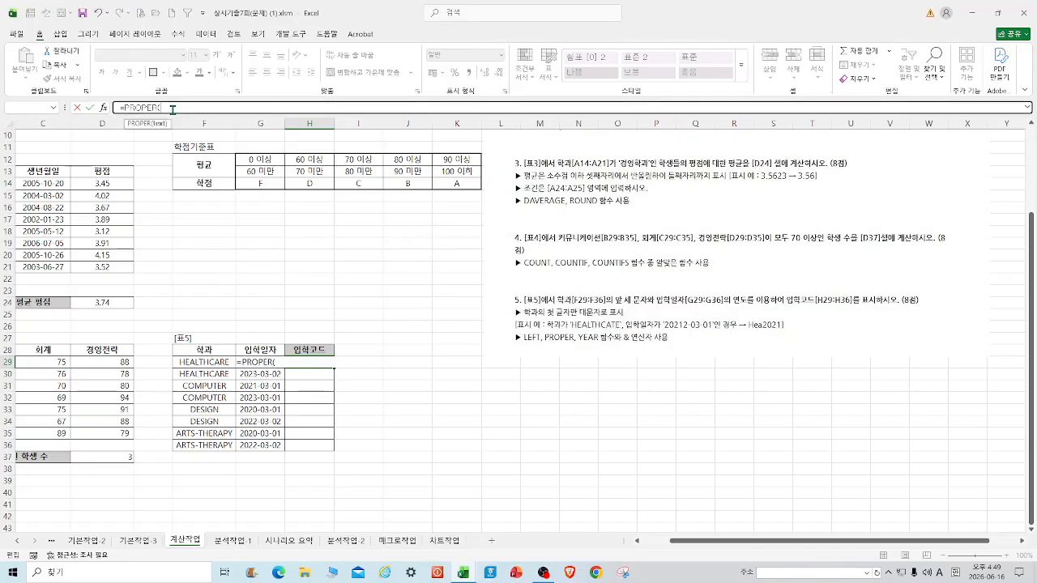
click(103, 107)
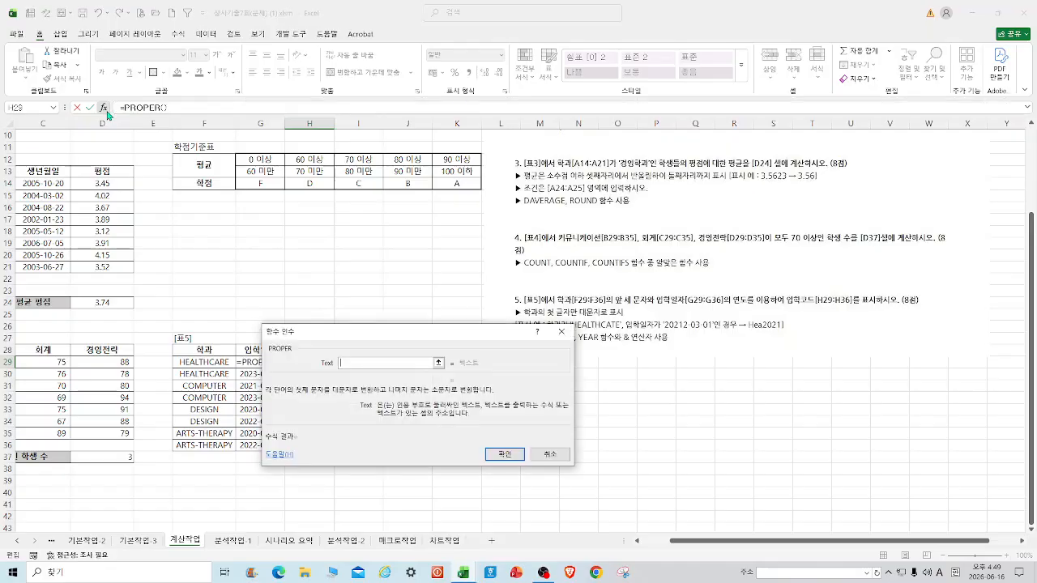
text(ㄹ)
text(LEFT()
click(223, 360)
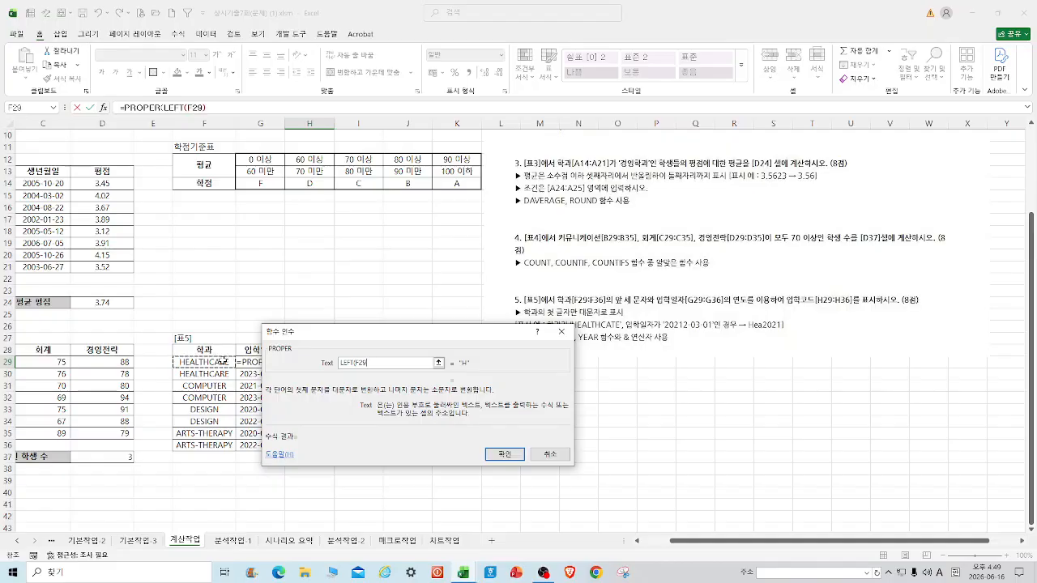
text(,4))
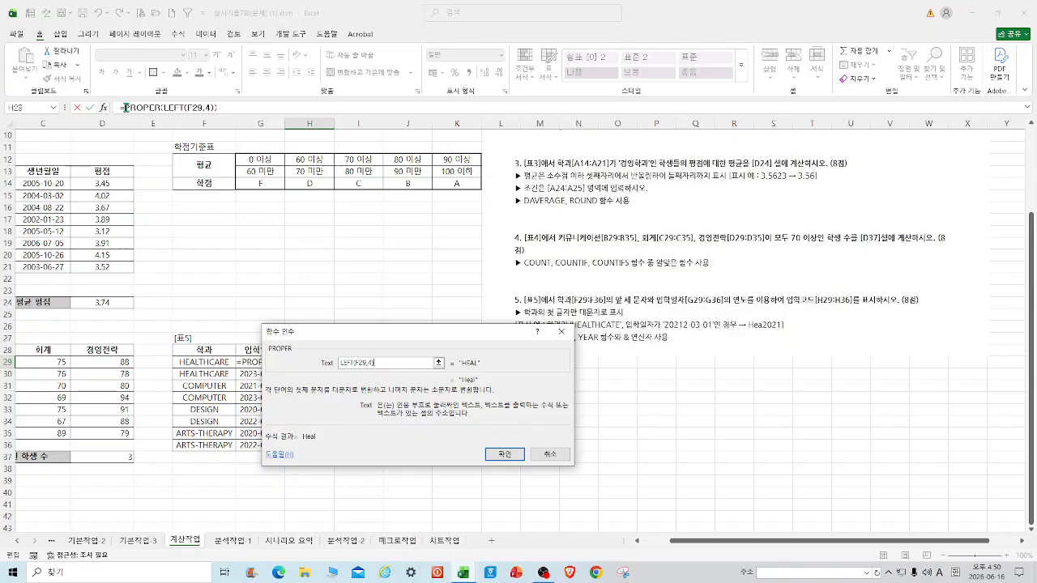
click(519, 456)
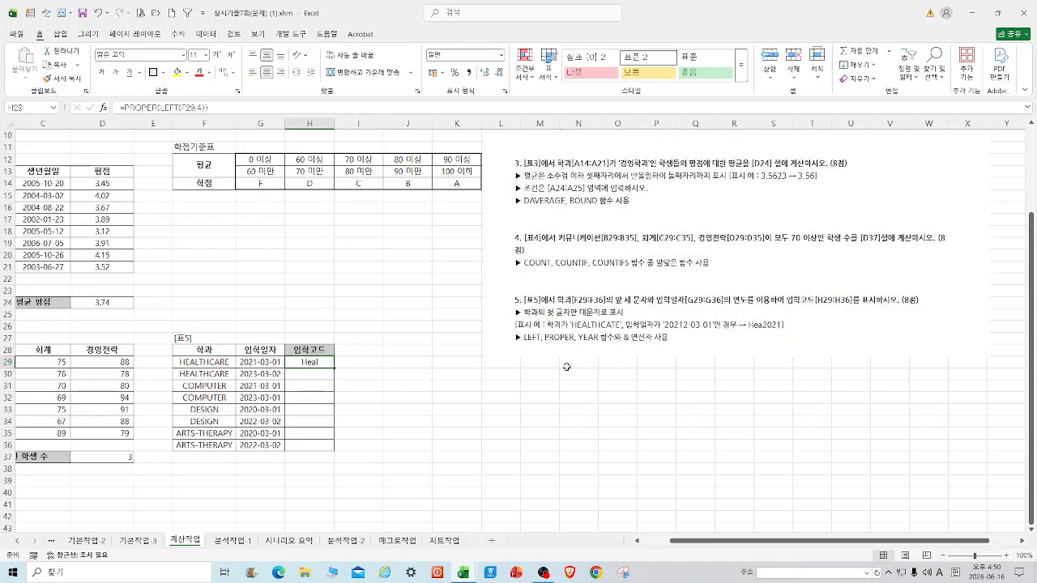
Extend H29 to =PROPER(LEFT(F29,4))&YEAR(G29) and fill it down to H36.
click(218, 106)
key(BackSpace)
text(&)
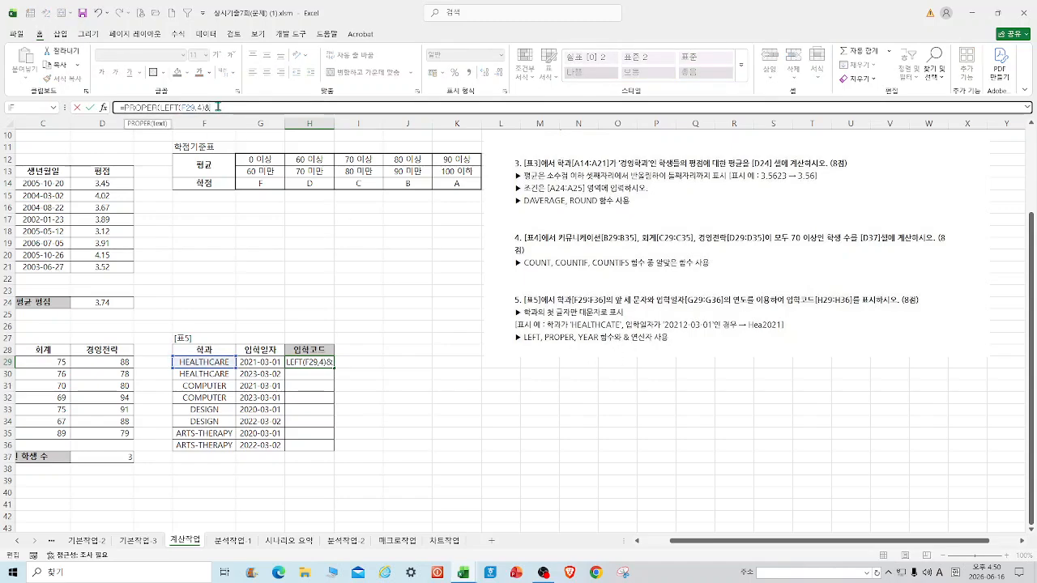
text(YEAR()
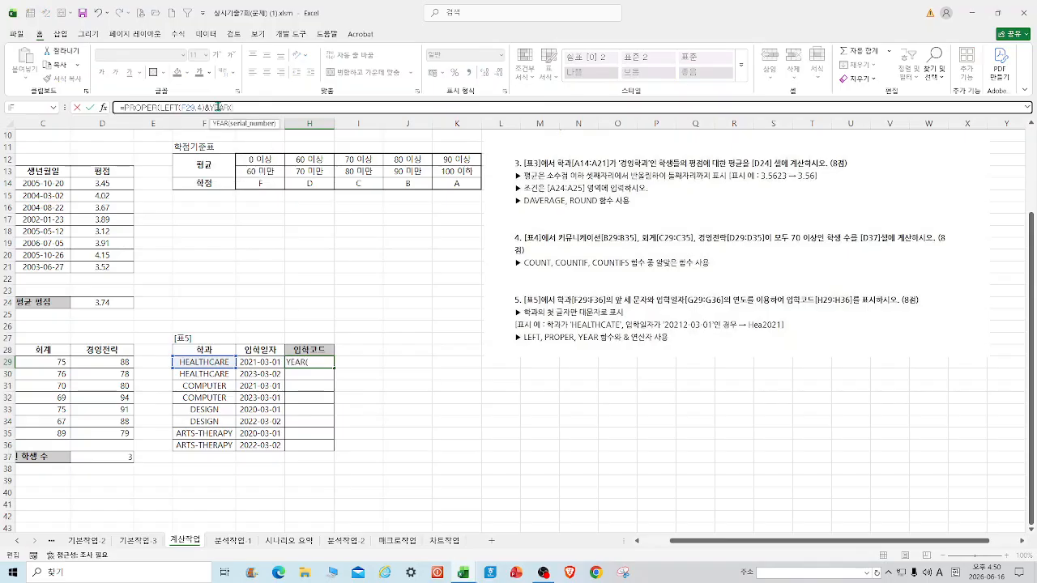
click(272, 361)
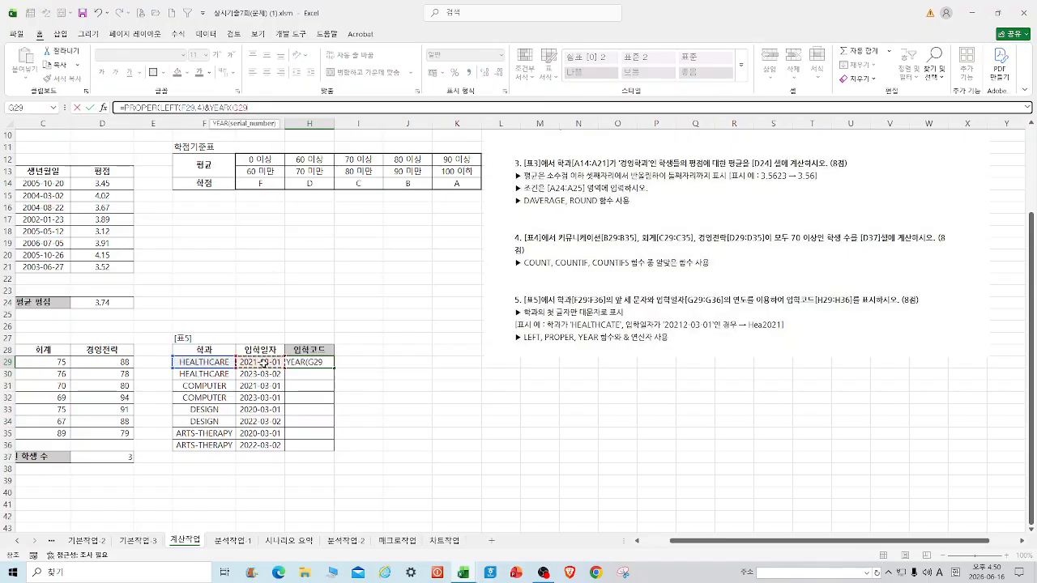
text())
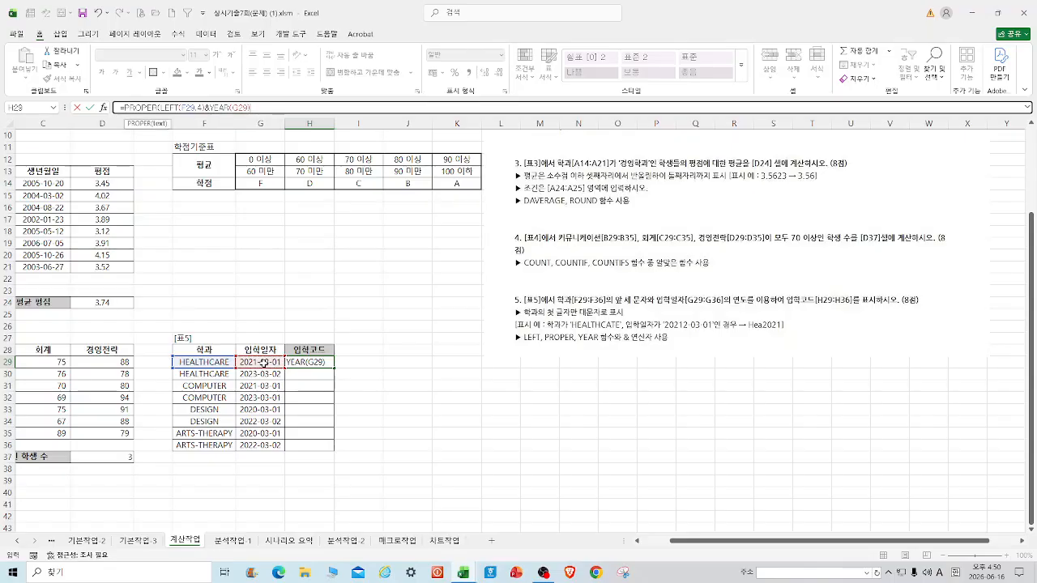
key(Return)
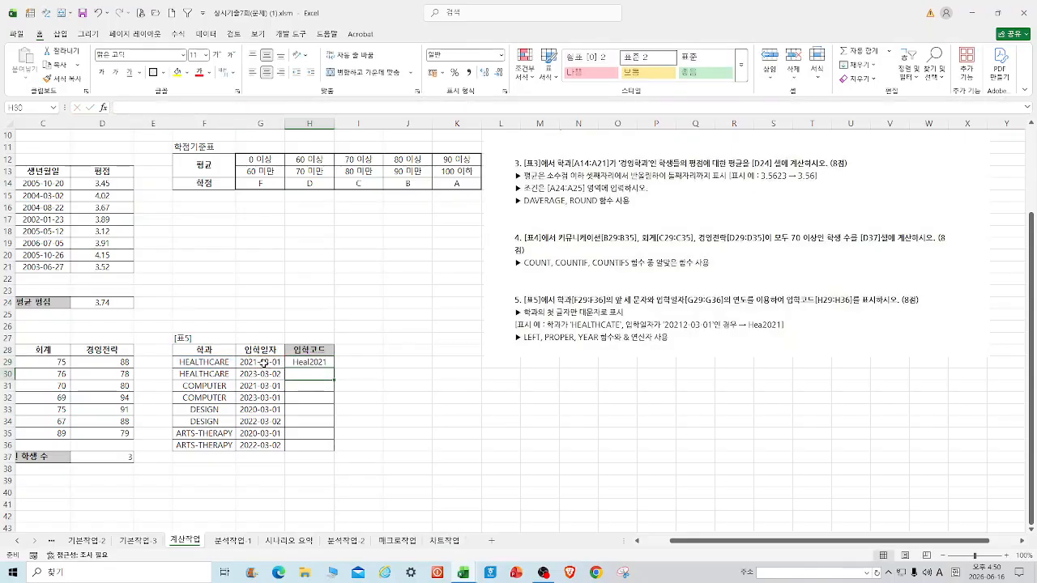
click(293, 361)
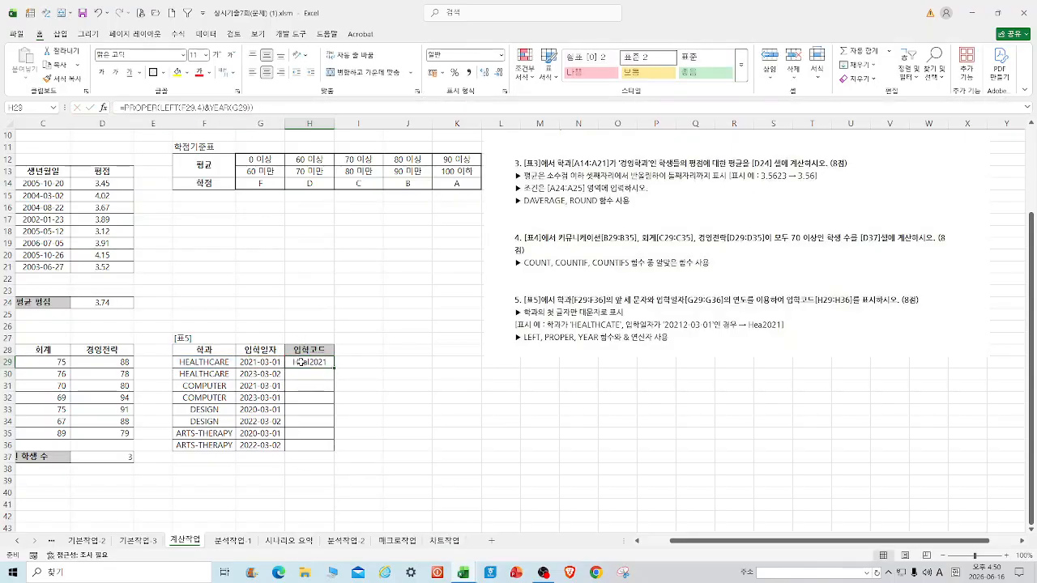
drag(334, 368, 332, 452)
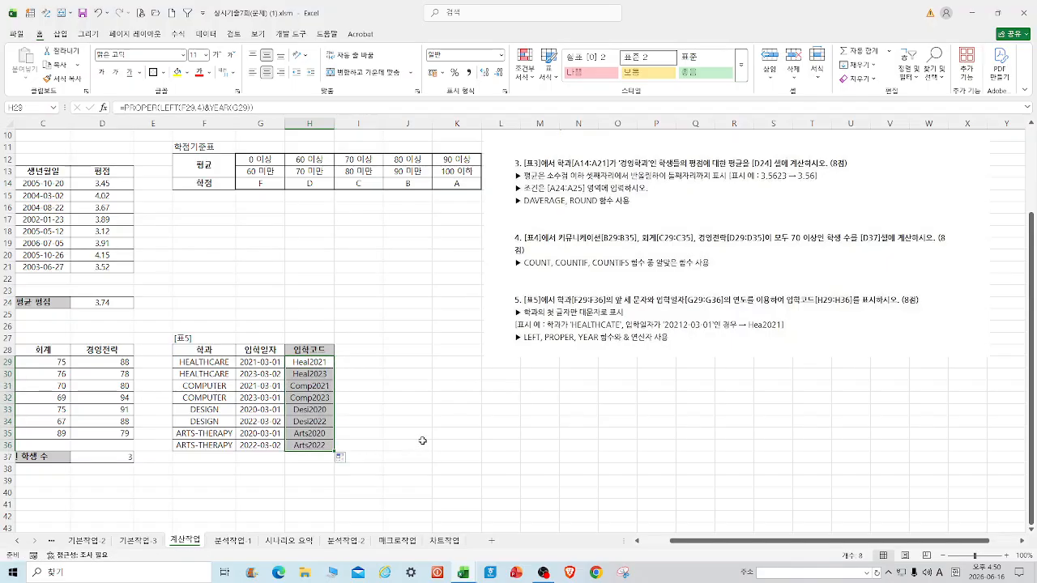
Change LEFT(F29,4) to LEFT(F29,3) in H29 and refill through H36 for codes like Hea2021.
click(202, 108)
key(BackSpace)
text(3)
click(264, 107)
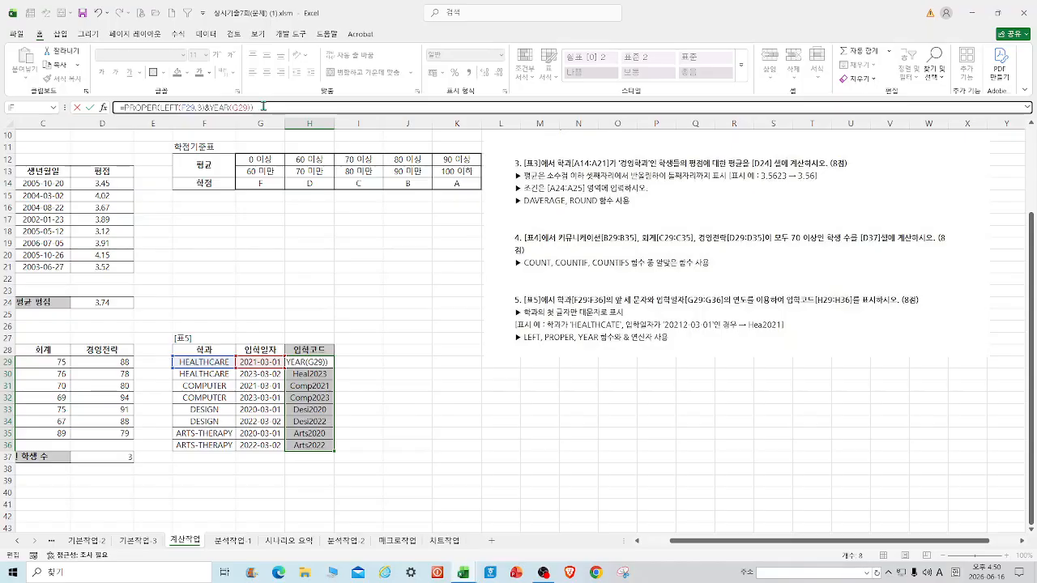
key(Return)
click(306, 363)
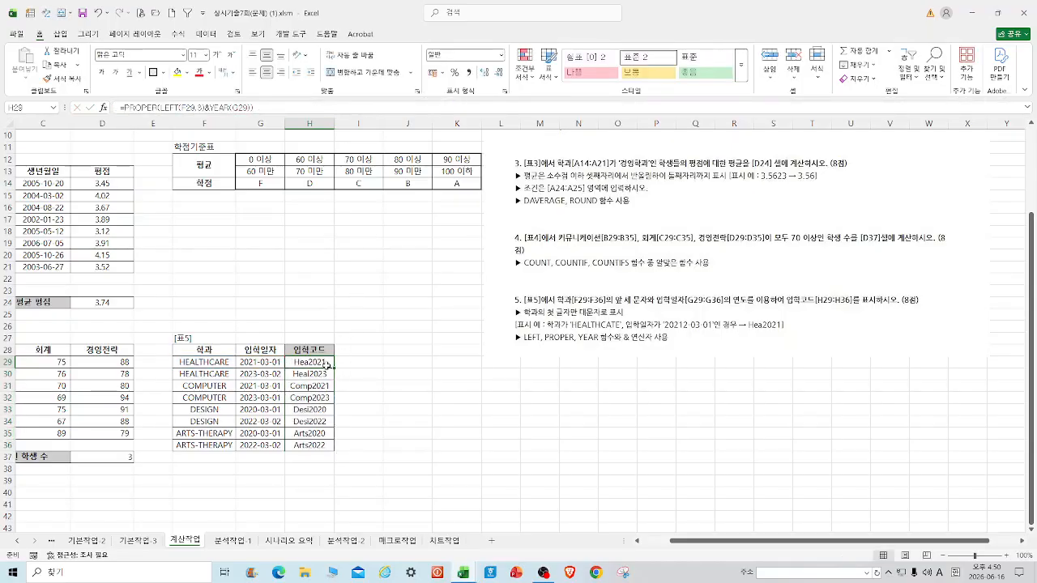
drag(327, 366, 325, 449)
click(407, 457)
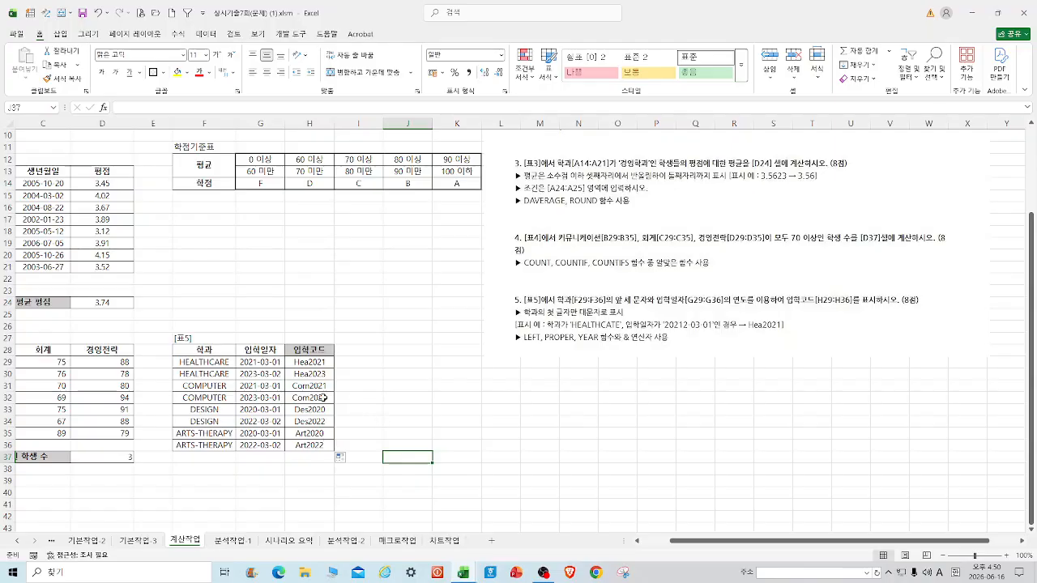
click(312, 362)
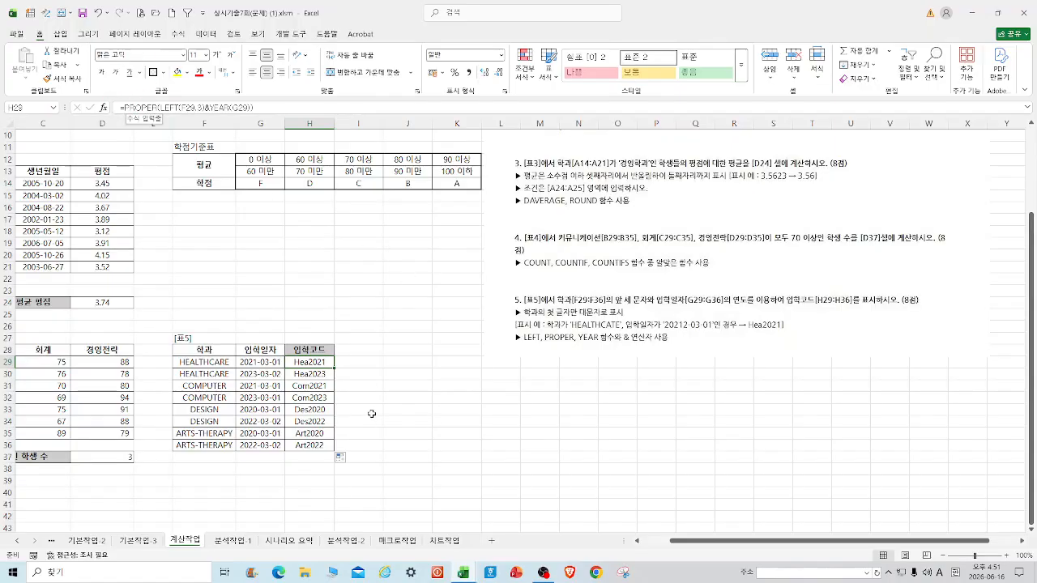
click(395, 395)
drag(741, 542, 666, 544)
scroll(248, 257, up, 2)
scroll(248, 256, up, 2)
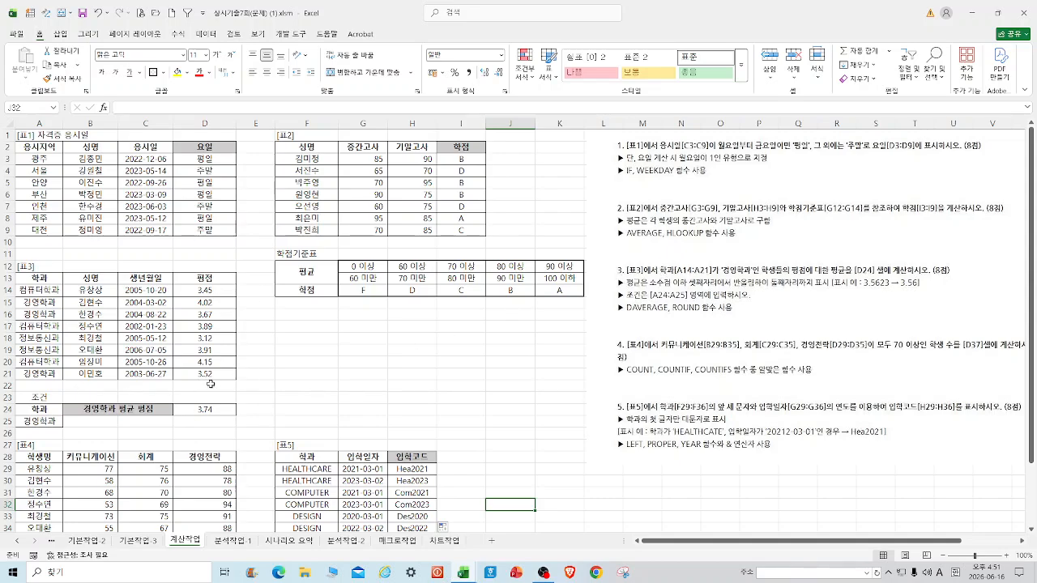
scroll(457, 243, down, 3)
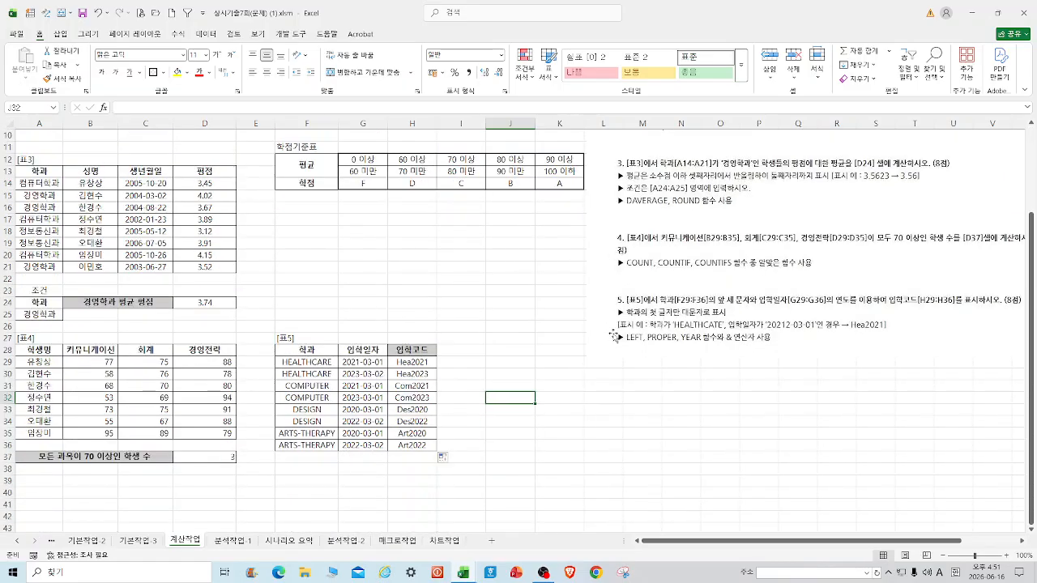